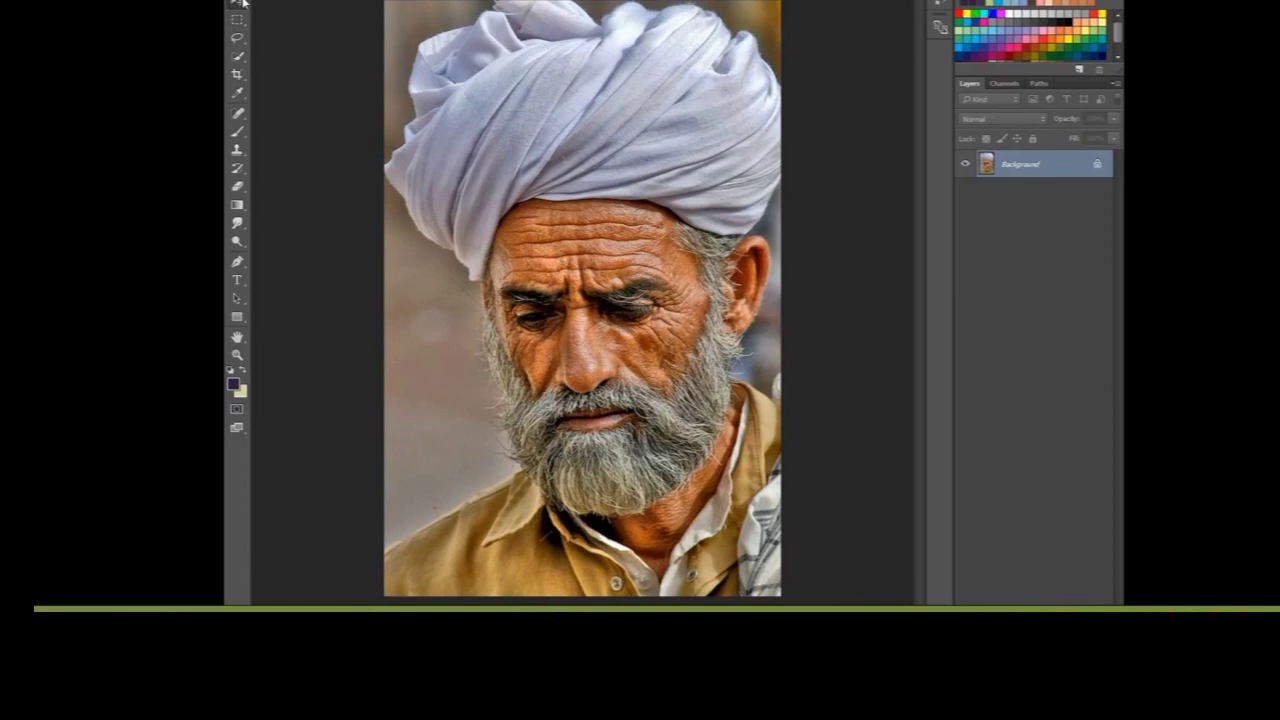
Step: Start a new blank Untitled-1 document from the File menu
click(244, 3)
Step: Create the document, rotate its canvas to landscape, and drag the turban-man photo onto it
click(822, 98)
click(263, 5)
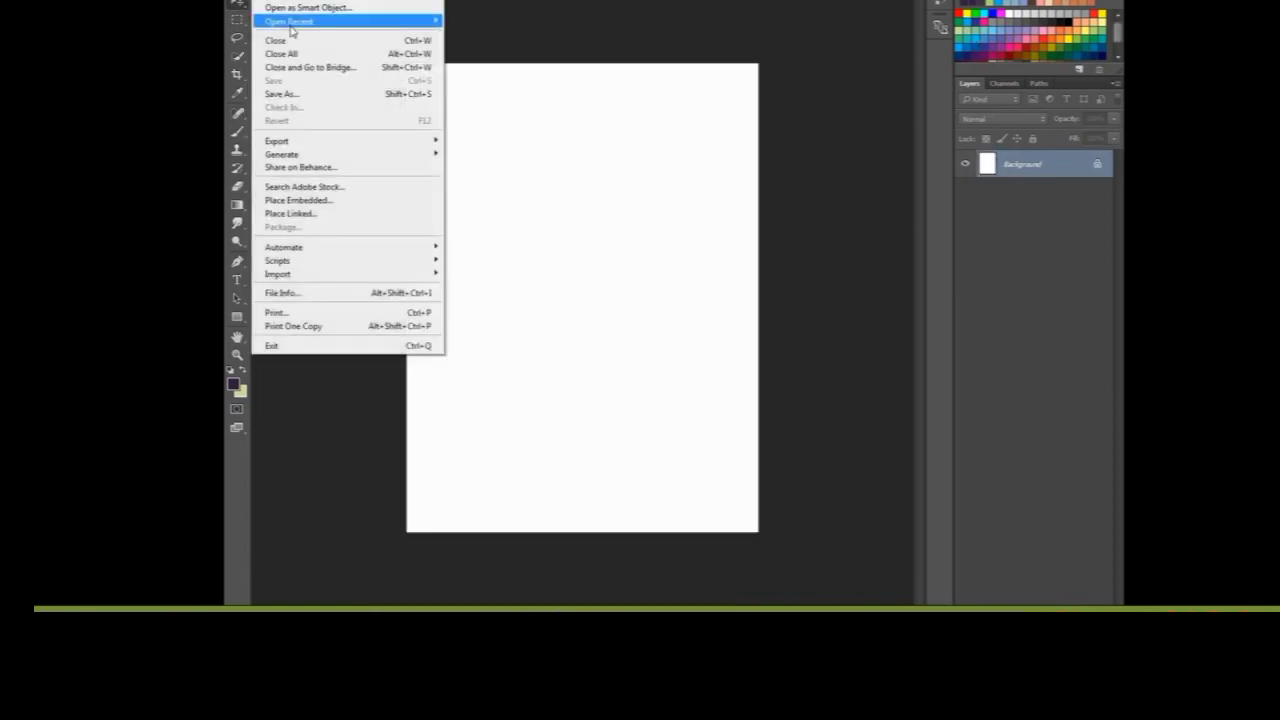
click(552, 80)
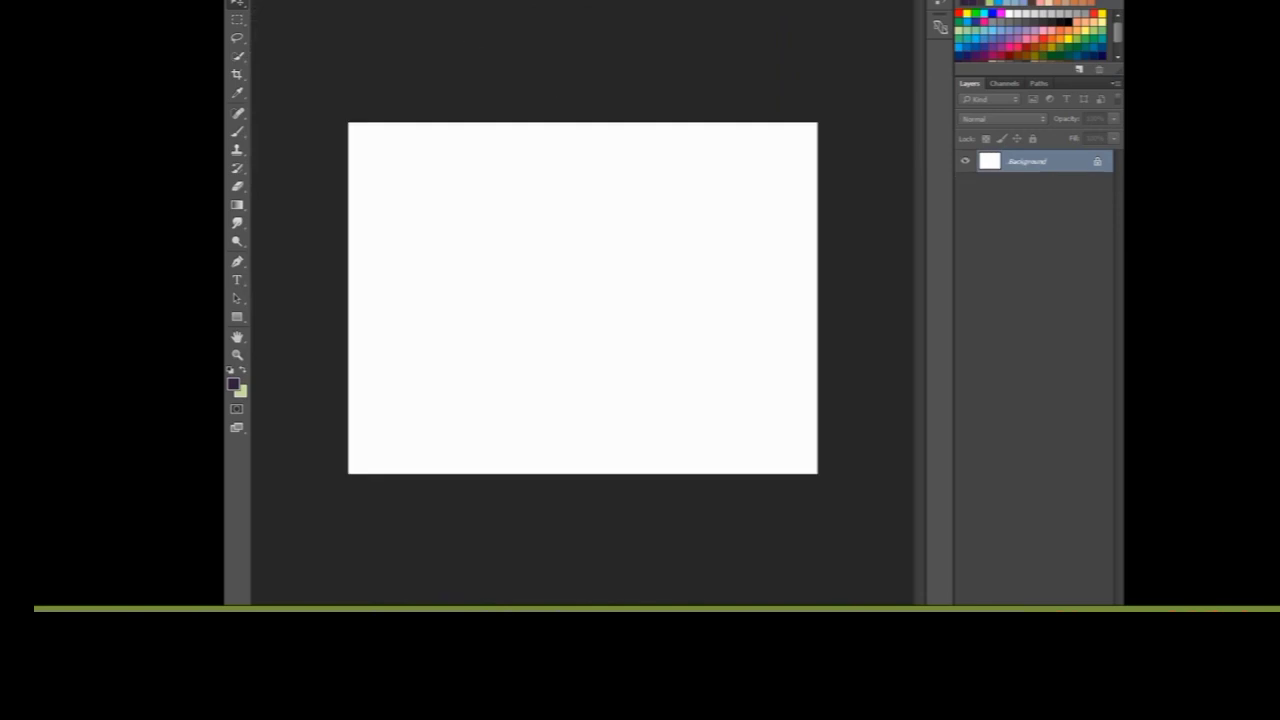
key(ctrl+Tab)
mouse_move(451, 166)
mouse_down()
mouse_move(431, 169)
mouse_move(442, 206)
mouse_up()
Step: Free Transform the photo to full canvas height and centre it horizontally
key(ctrl+t)
drag(474, 272, 618, 460)
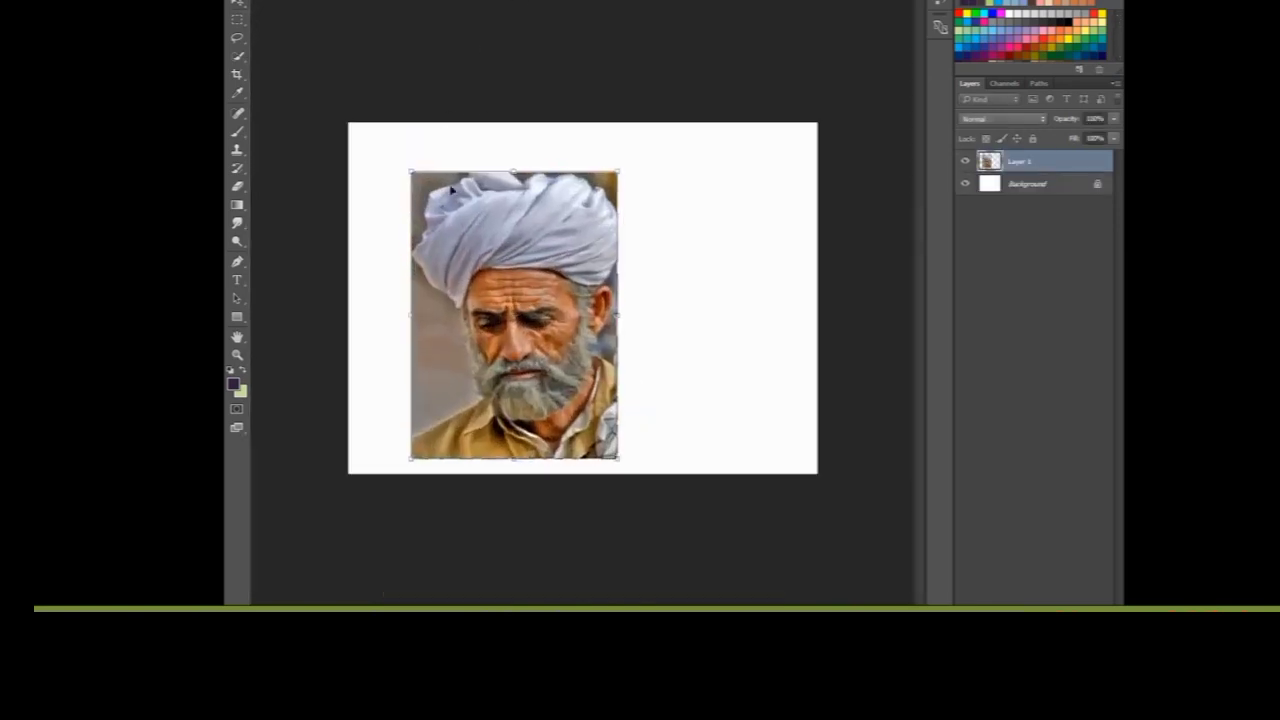
drag(411, 172, 383, 109)
drag(614, 429, 629, 471)
drag(520, 300, 696, 298)
click(827, 172)
drag(579, 277, 586, 277)
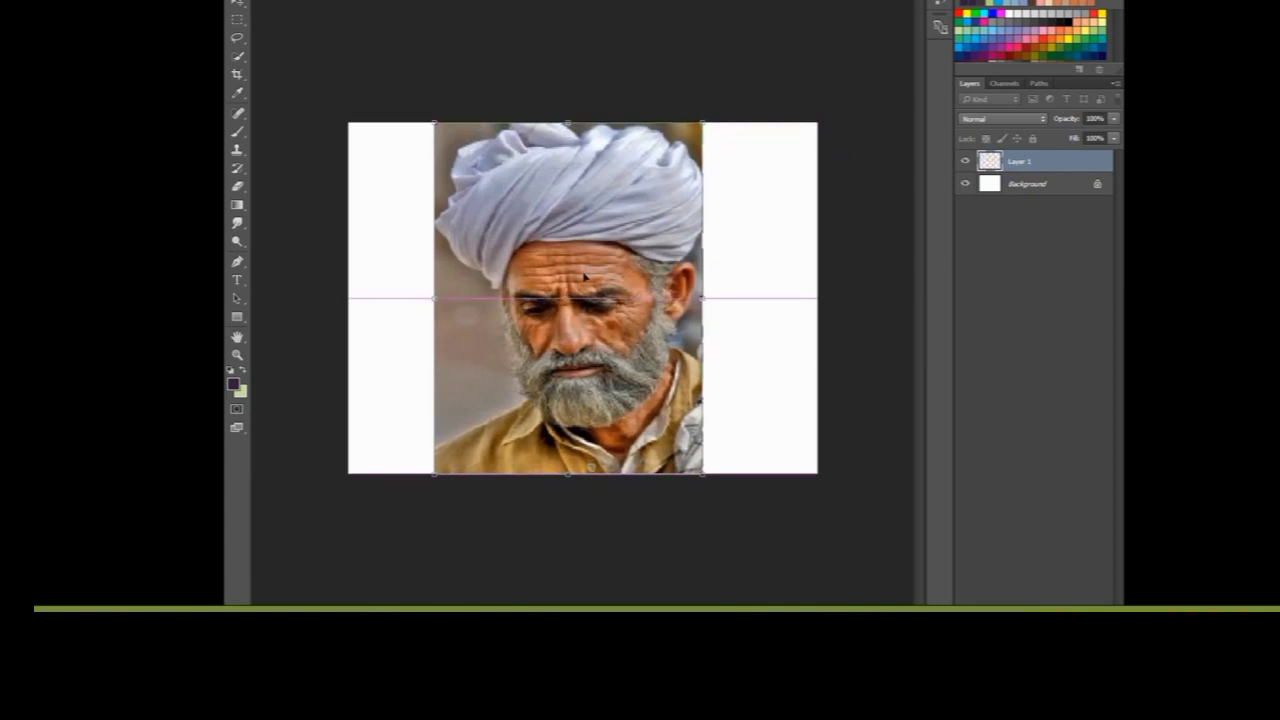
drag(703, 298, 691, 298)
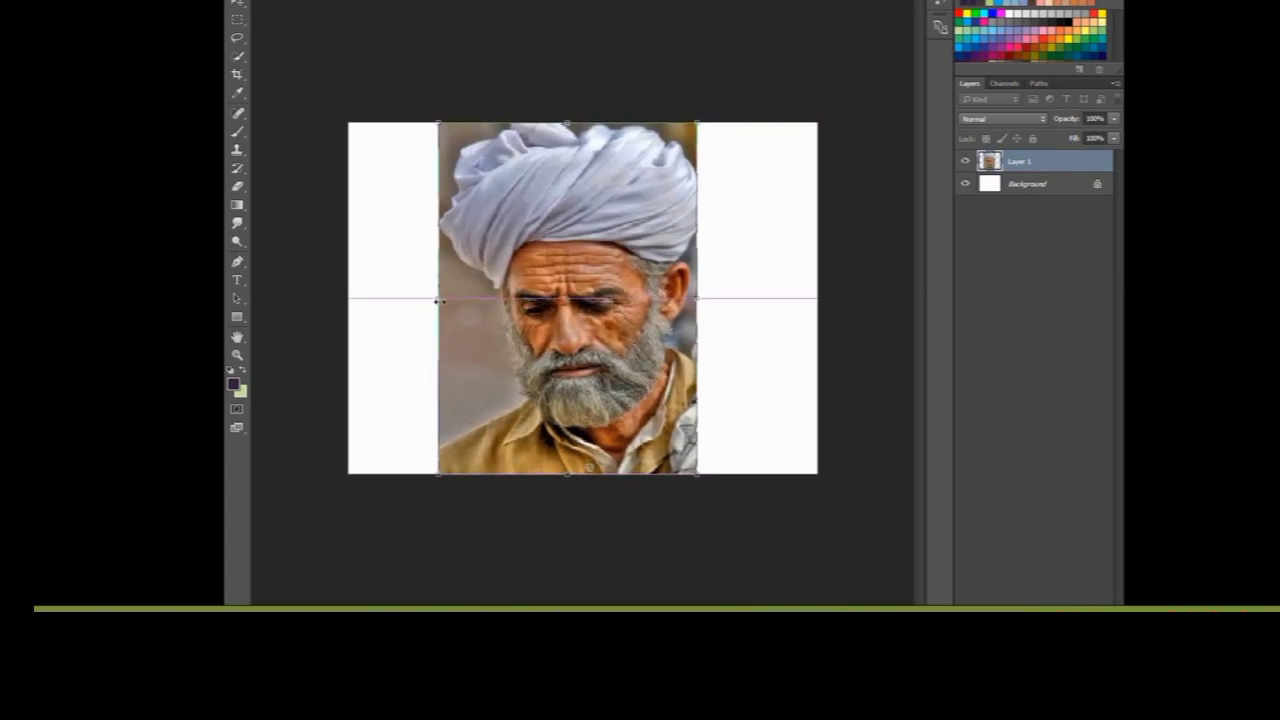
drag(562, 343, 582, 345)
key(Return)
Step: Duplicate the photo layer as Layer 1 copy and fit the canvas in view
drag(1020, 161, 1080, 600)
key(ctrl+0)
key(alt+f)
click(300, 97)
Step: Save the document under the name oldman
click(462, 217)
double_click(331, 217)
scroll(462, 180, down, 5)
text(oldman)
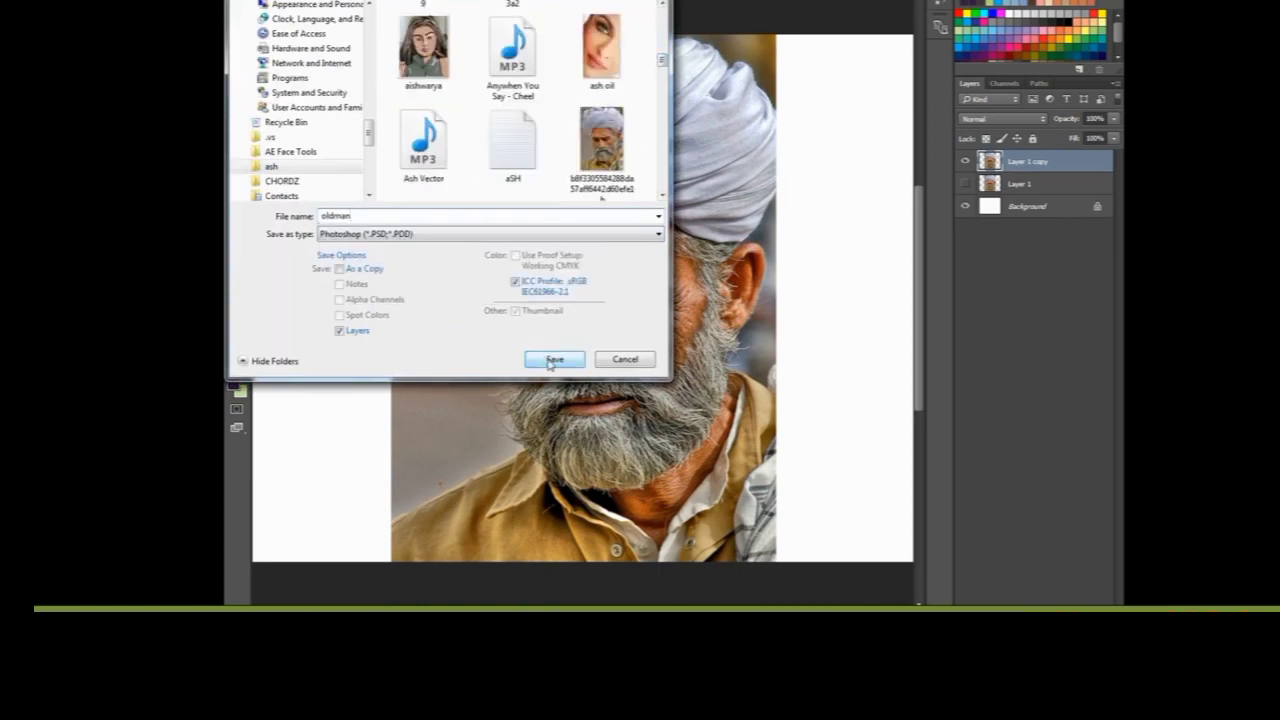
click(553, 360)
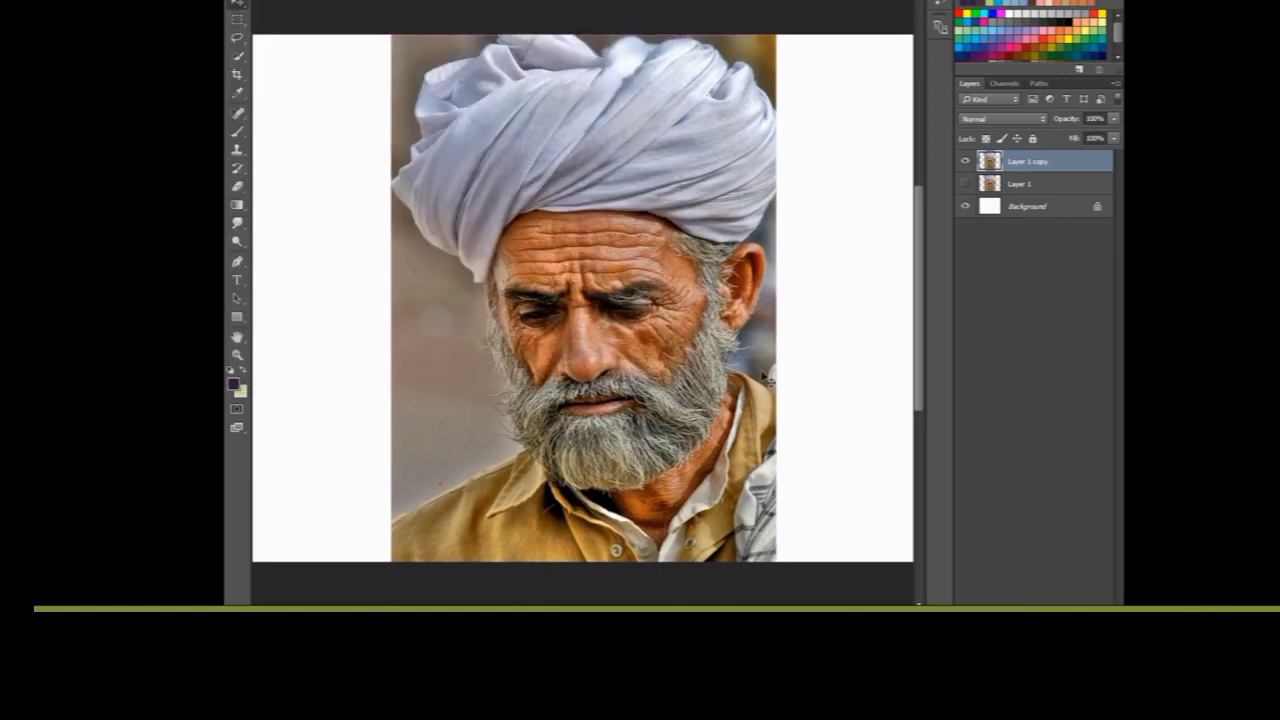
Step: Apply Unsharp Mask at 2.0-pixel radius and threshold 0 to the portrait
key(ctrl+plus)
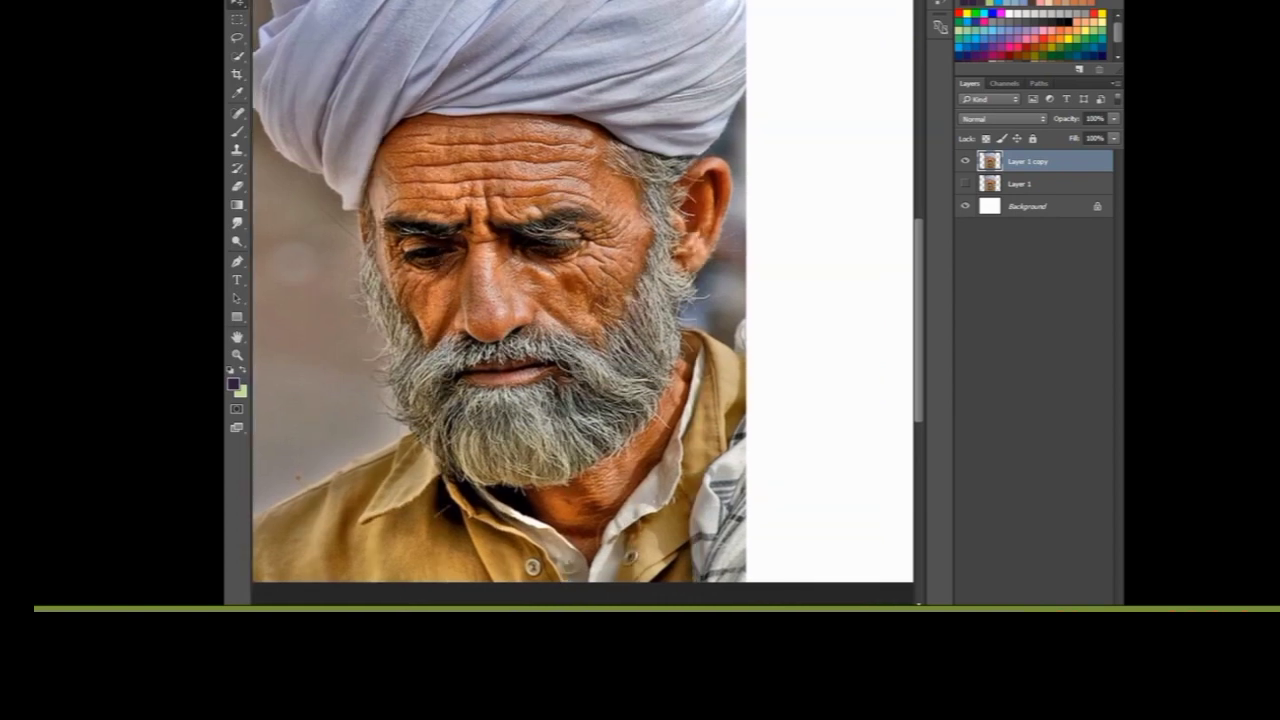
click(452, 2)
click(669, 255)
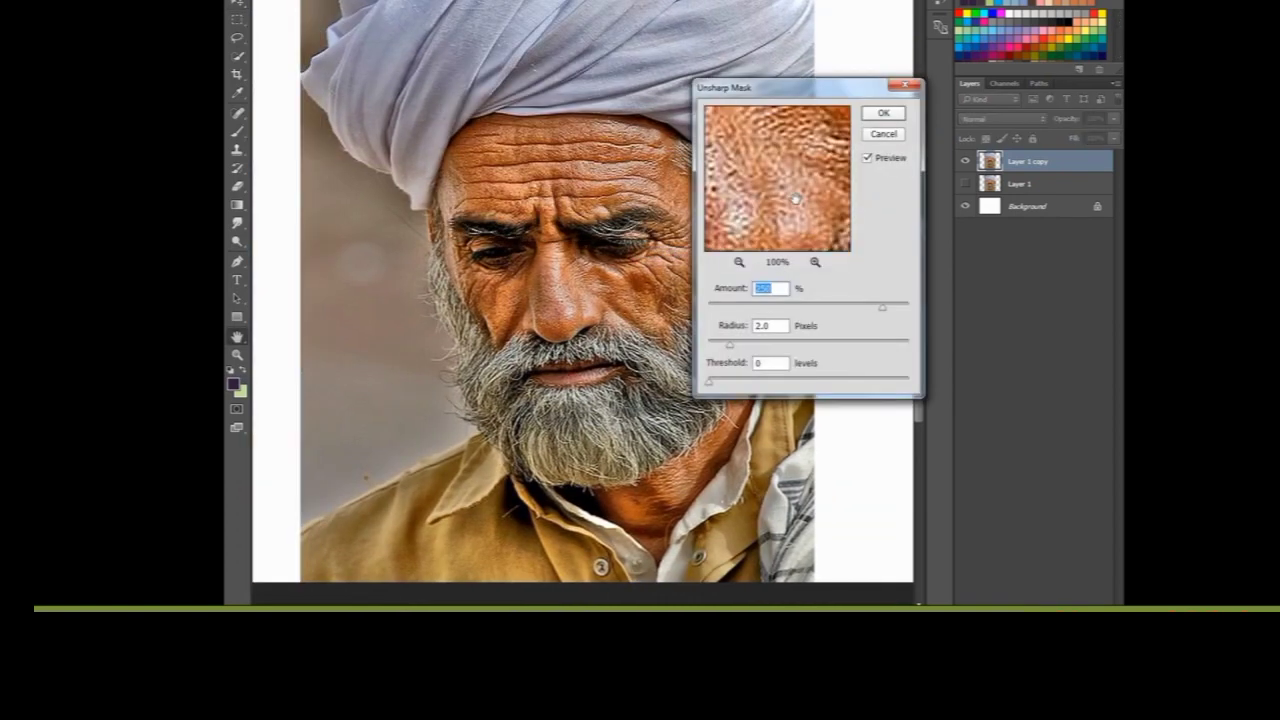
mouse_move(776, 150)
mouse_down()
mouse_move(788, 200)
mouse_move(790, 160)
mouse_up()
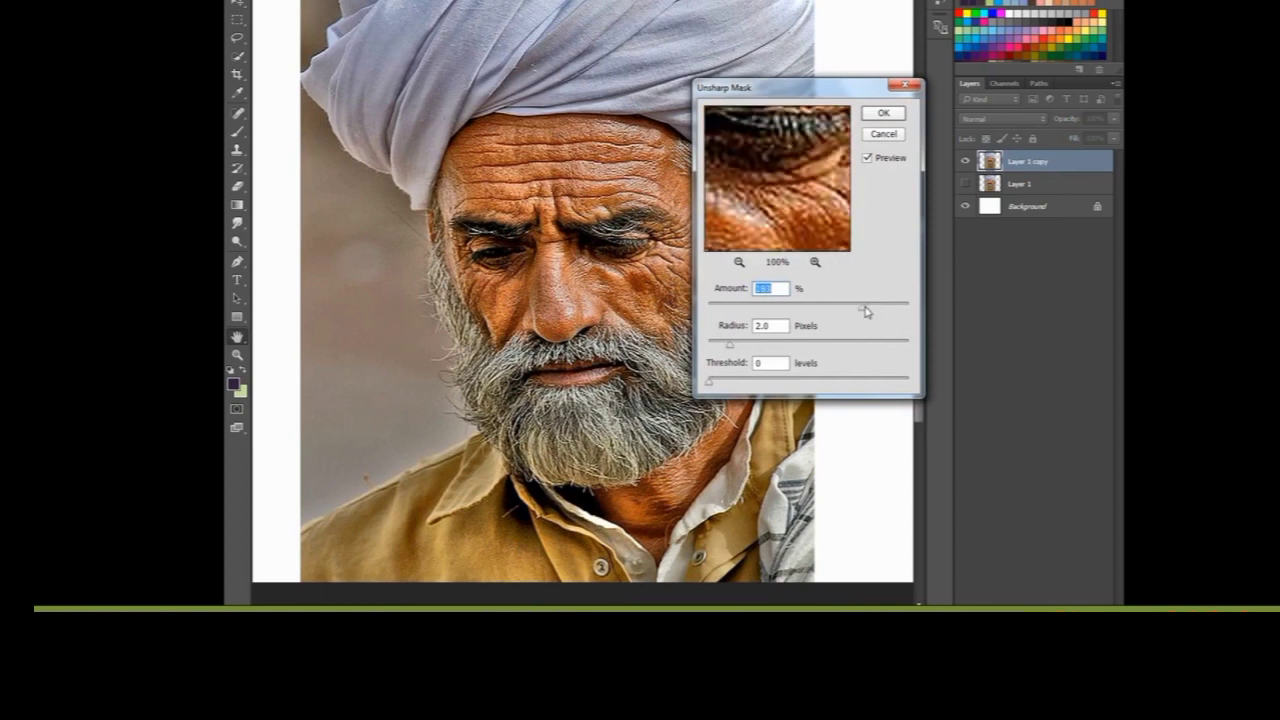
click(883, 113)
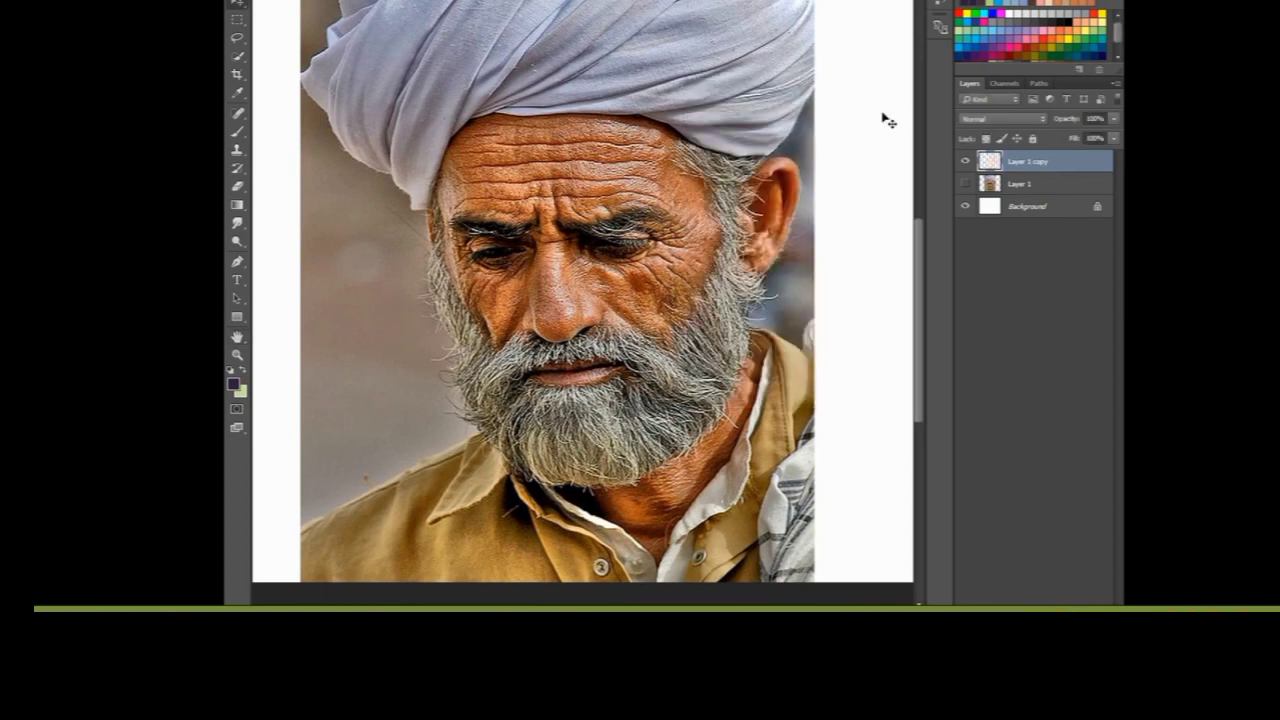
key(ctrl+plus)
key(ctrl+plus)
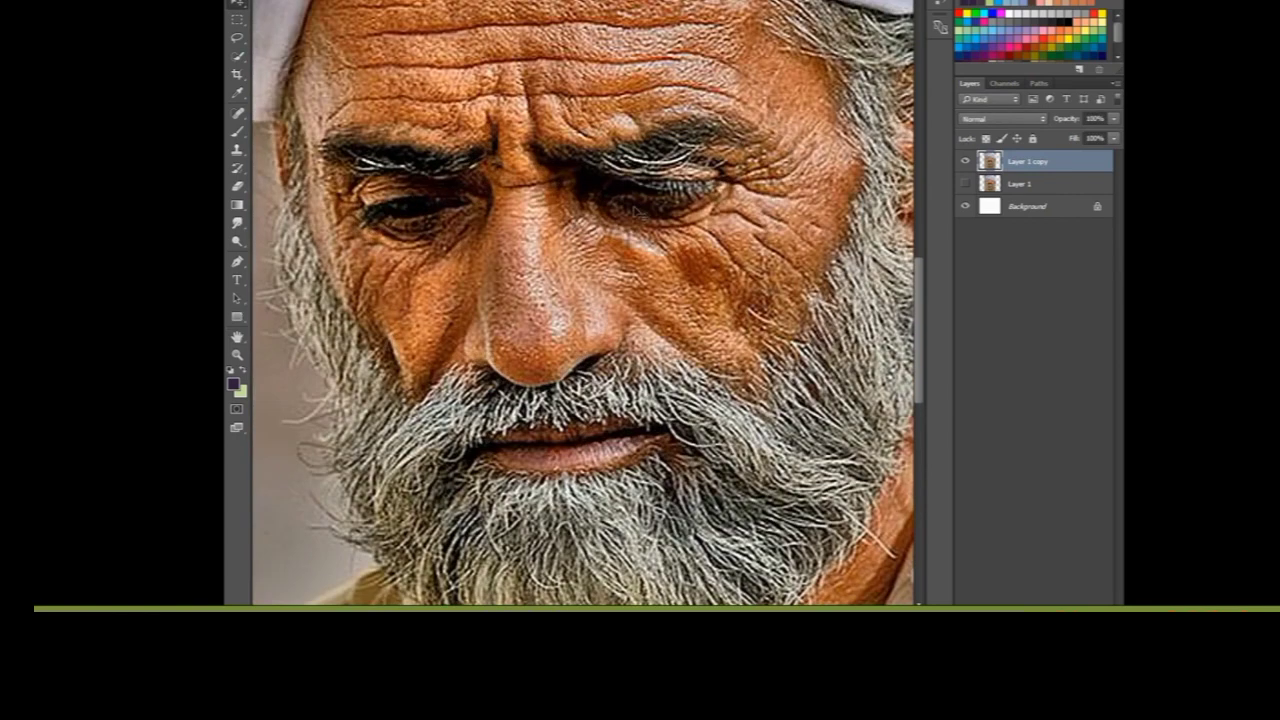
Step: Pan to the turban's lower fold and pick a softening brush preset
mouse_move(578, 222)
mouse_down()
mouse_move(707, 390)
mouse_move(694, 429)
mouse_up()
click(237, 222)
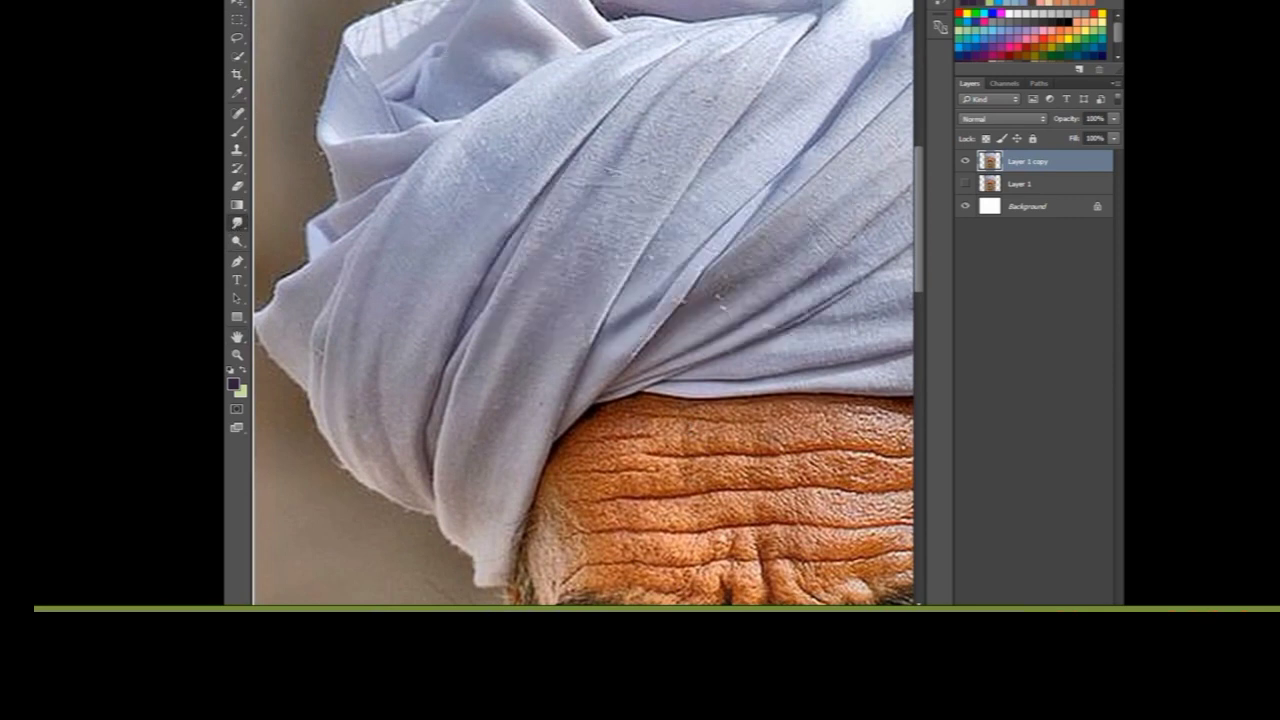
key(F5)
key(F5)
scroll(551, 371, up, 2)
drag(551, 260, 512, 231)
Step: Burn the turban's lower fold and dodge the fabric edge above the forehead
key(o)
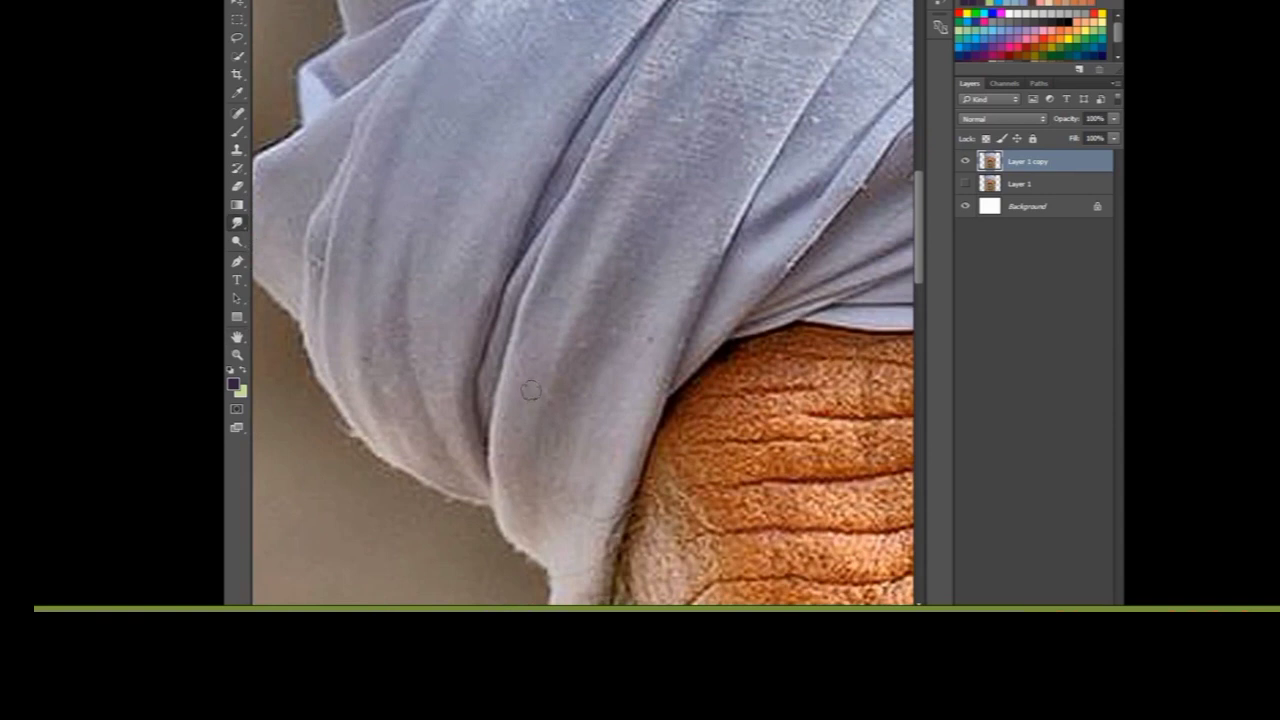
scroll(530, 390, down, 1)
scroll(530, 400, down, 1)
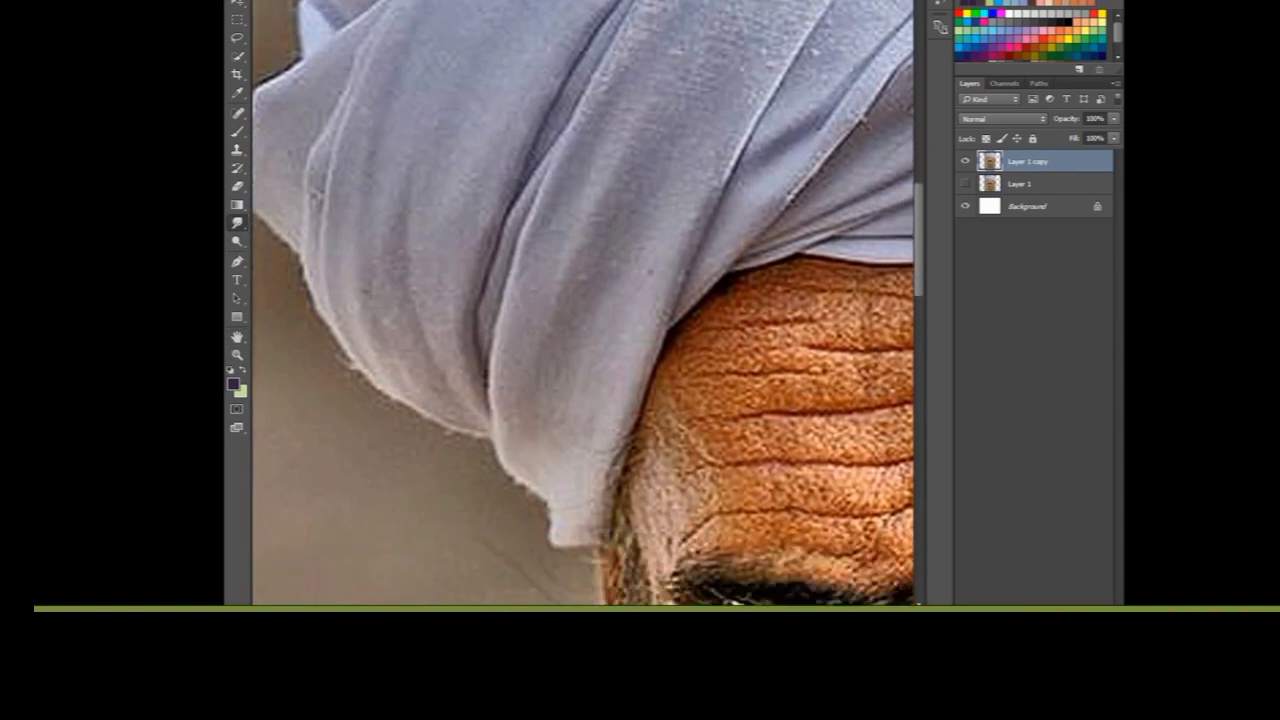
mouse_move(521, 430)
mouse_down()
mouse_move(520, 468)
mouse_move(625, 425)
mouse_move(555, 450)
mouse_move(535, 331)
mouse_up()
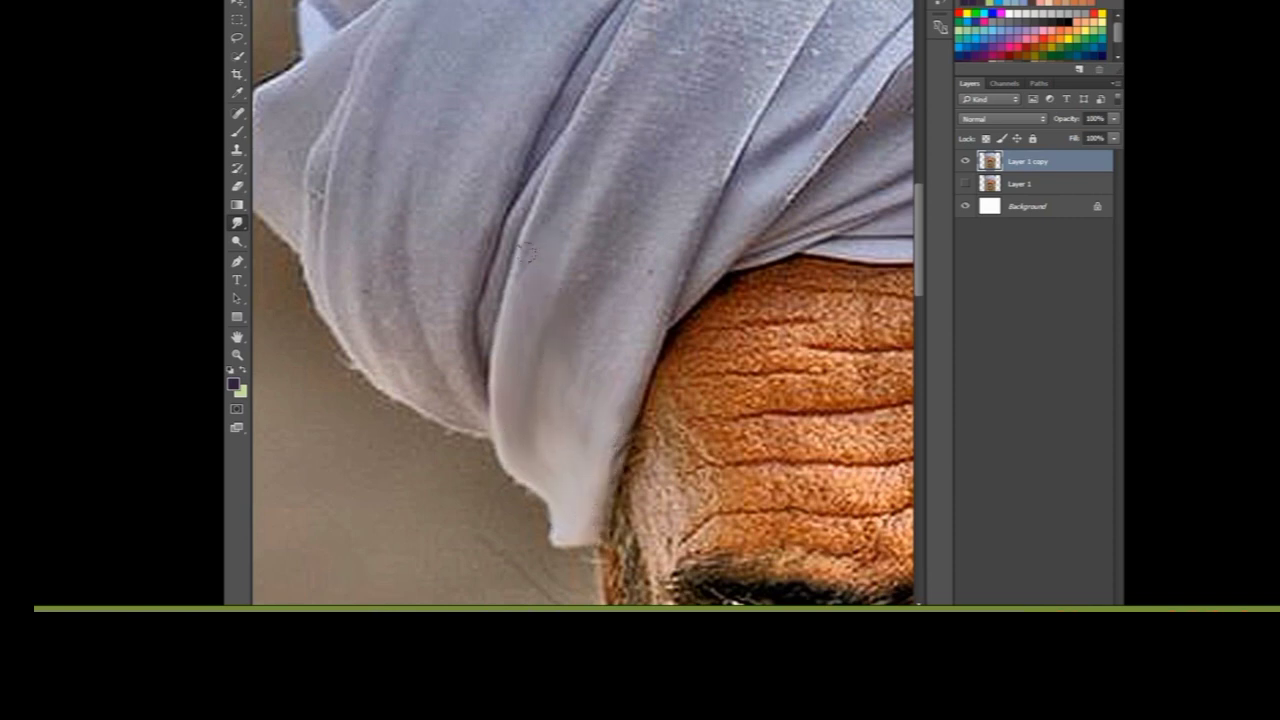
drag(600, 443, 612, 452)
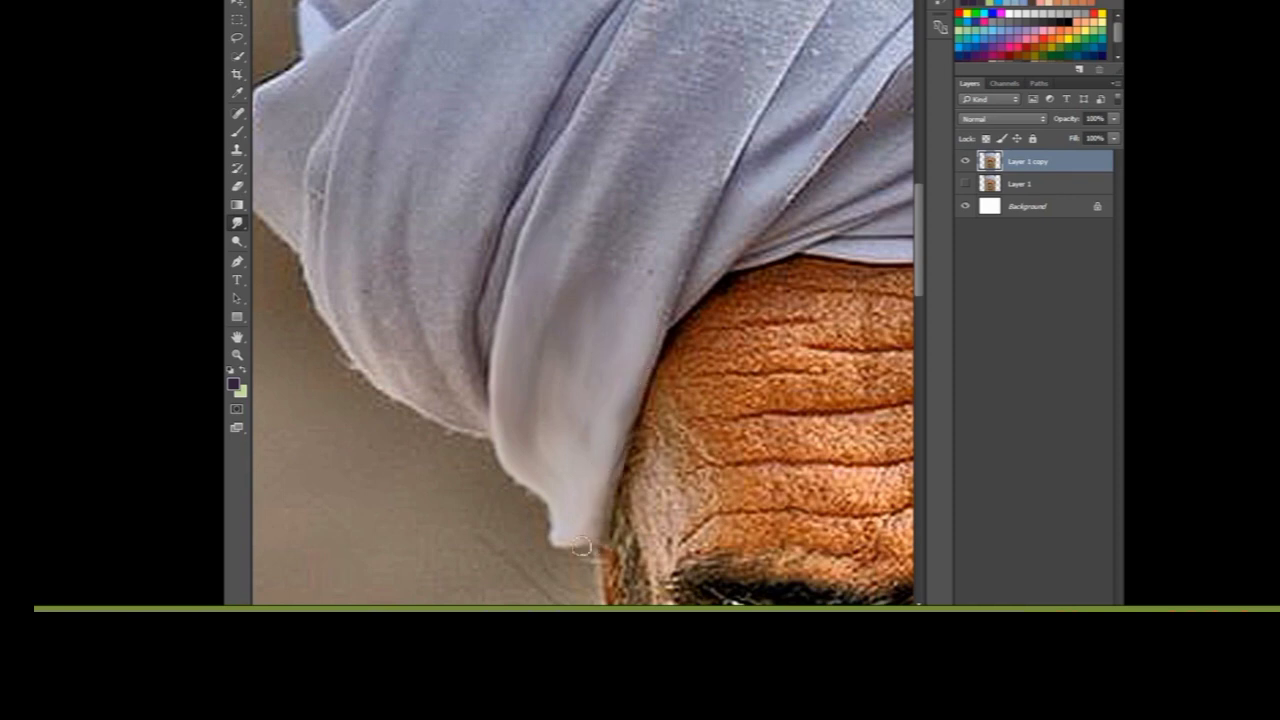
scroll(655, 336, up, 1)
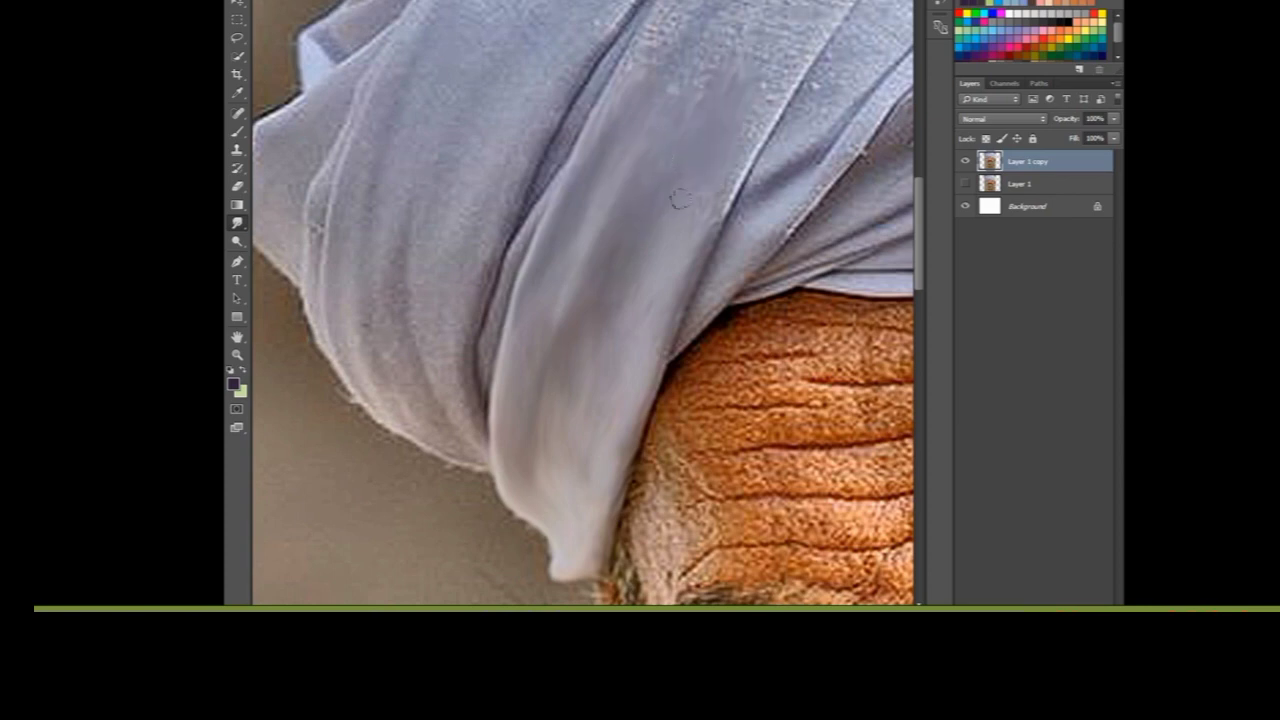
scroll(690, 170, up, 2)
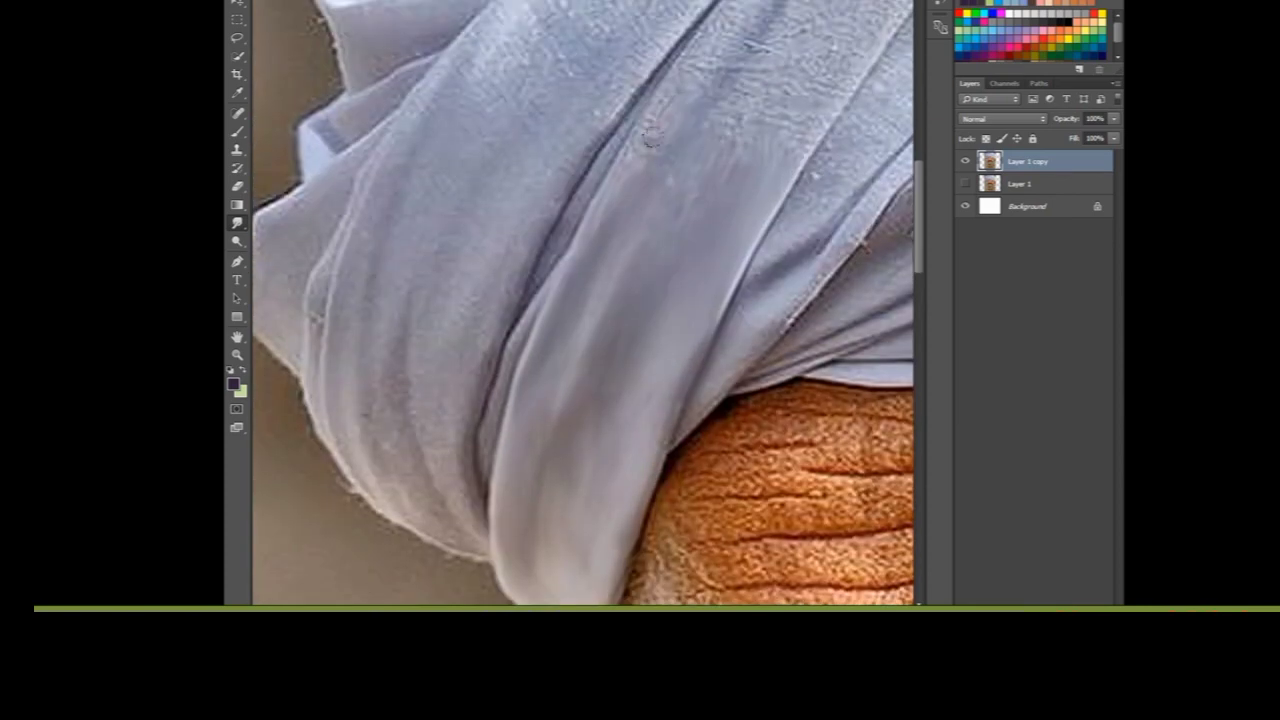
Step: Darken and smooth a stretch of turban fabric at the top
drag(703, 89, 750, 140)
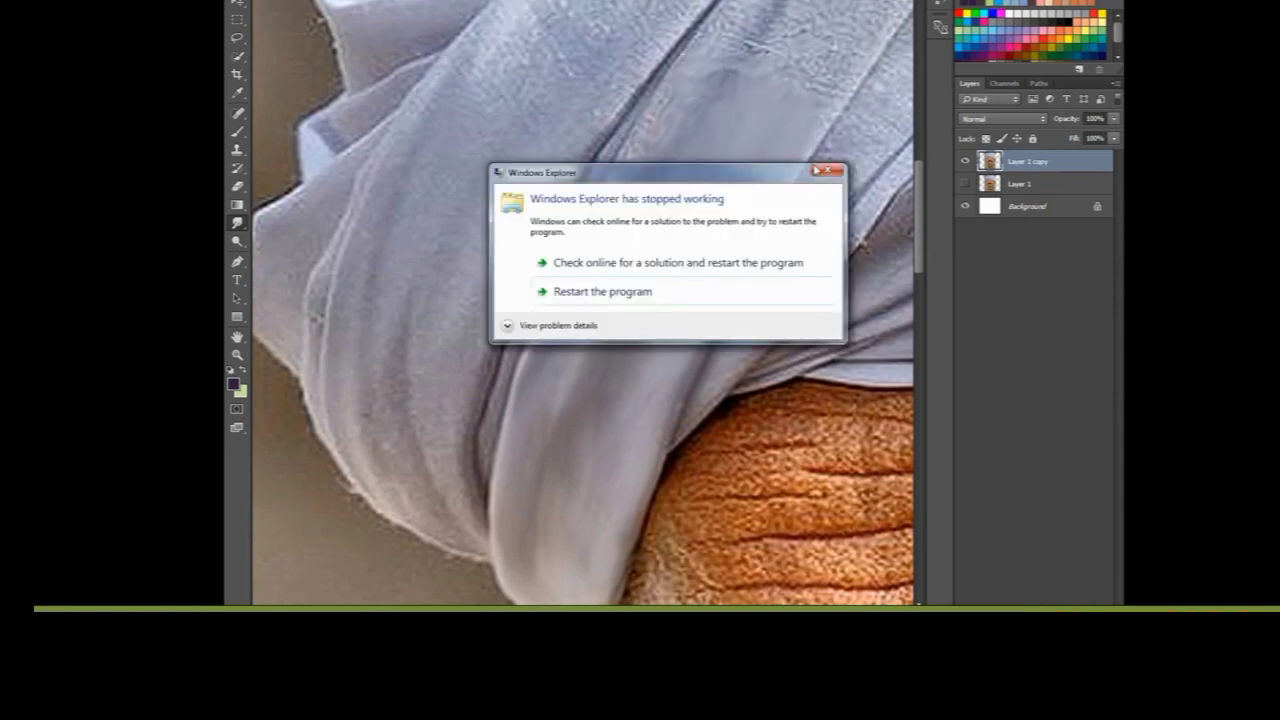
scroll(646, 282, up, 2)
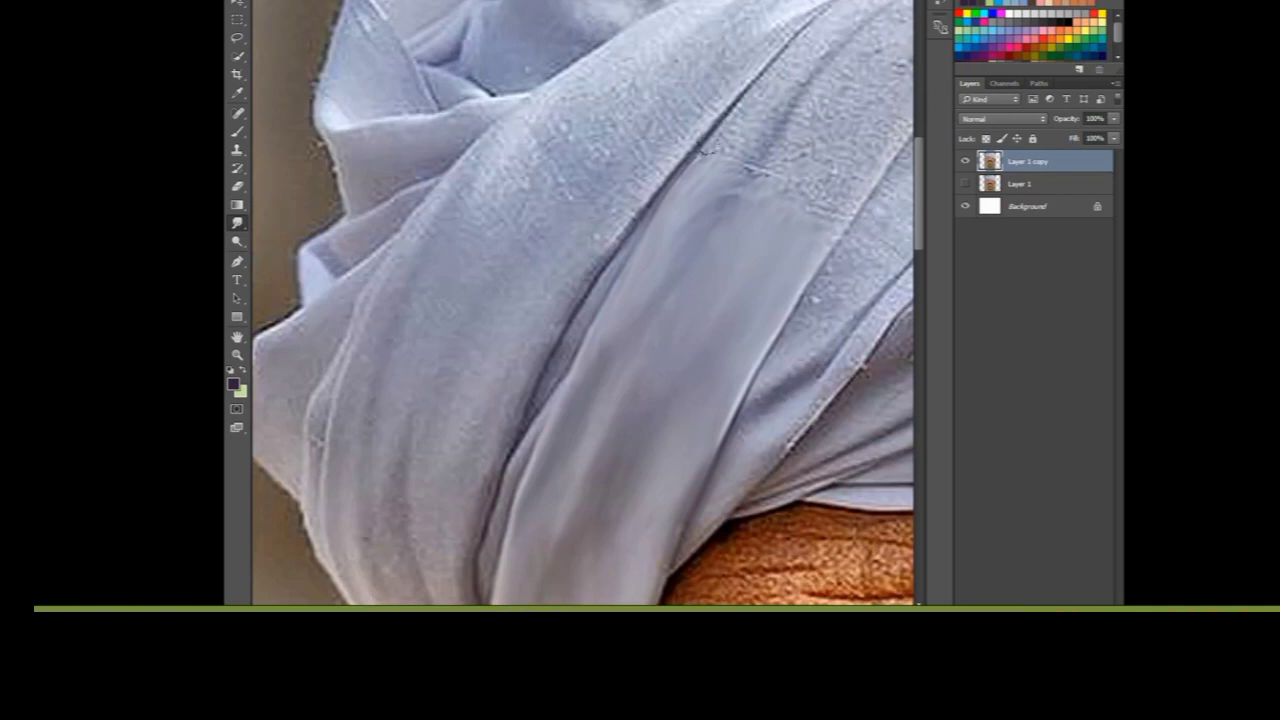
scroll(643, 271, up, 2)
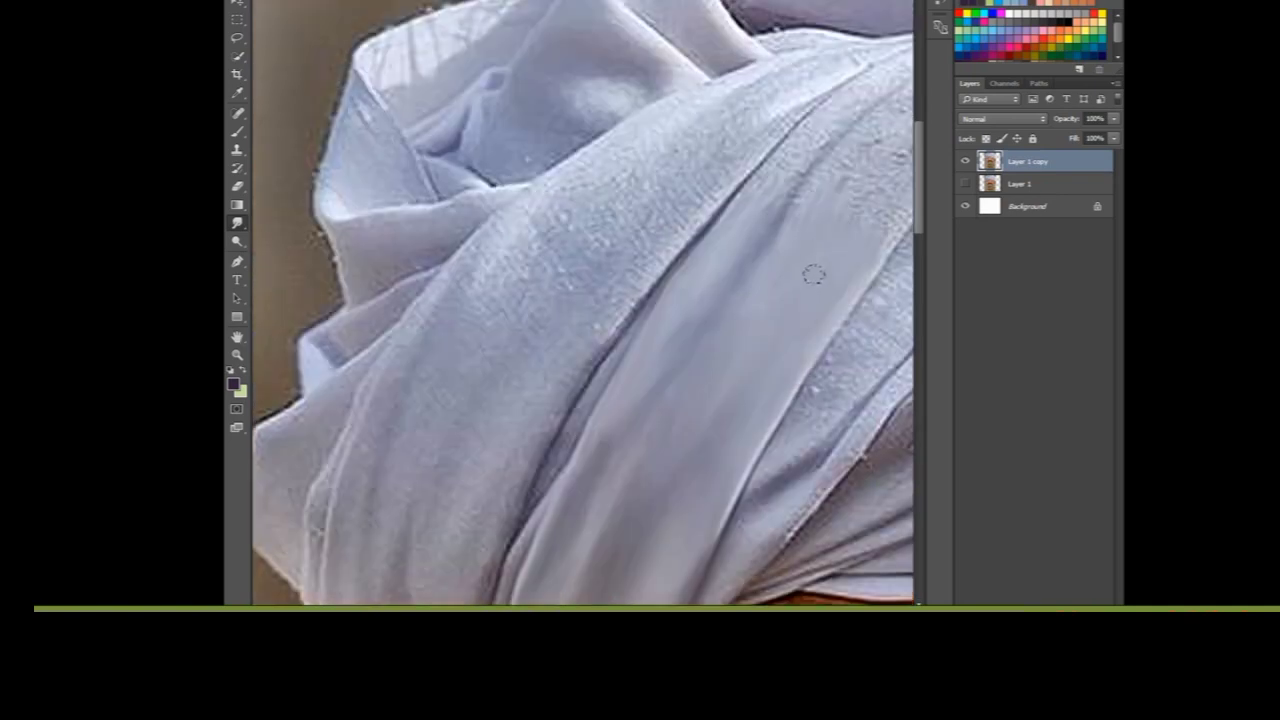
scroll(741, 395, up, 3)
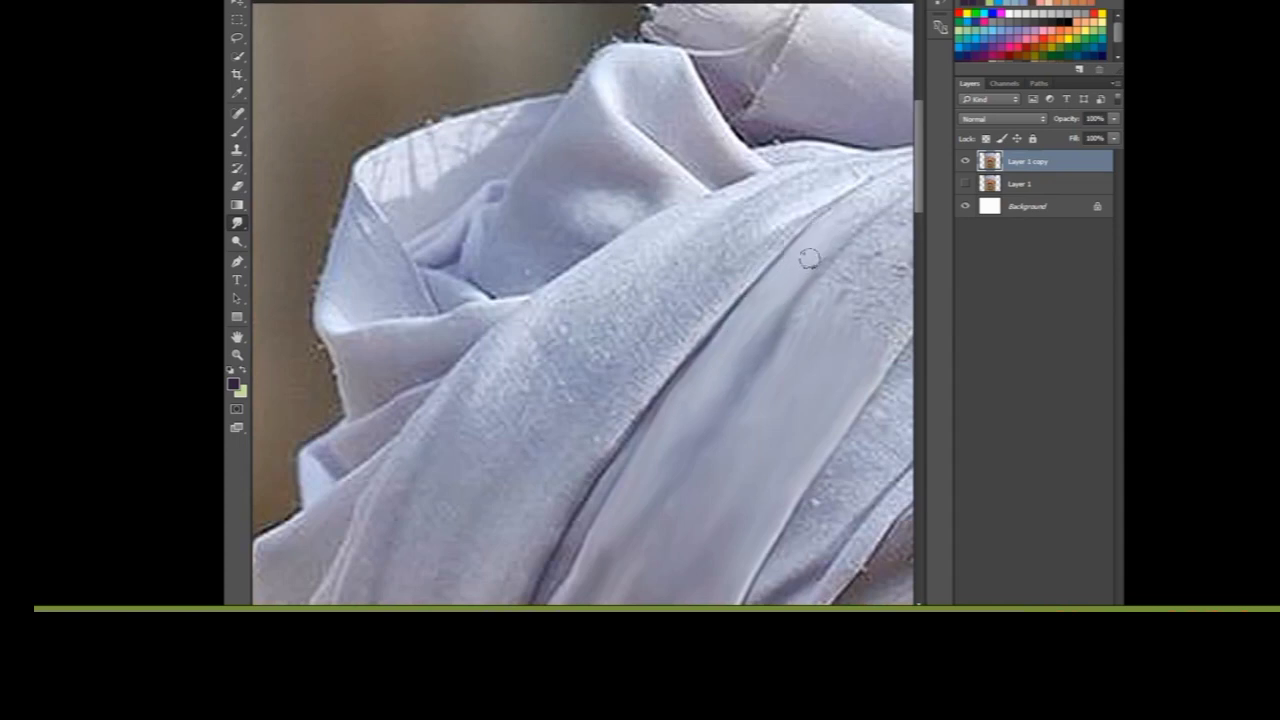
scroll(720, 424, down, 2)
scroll(720, 424, down, 2)
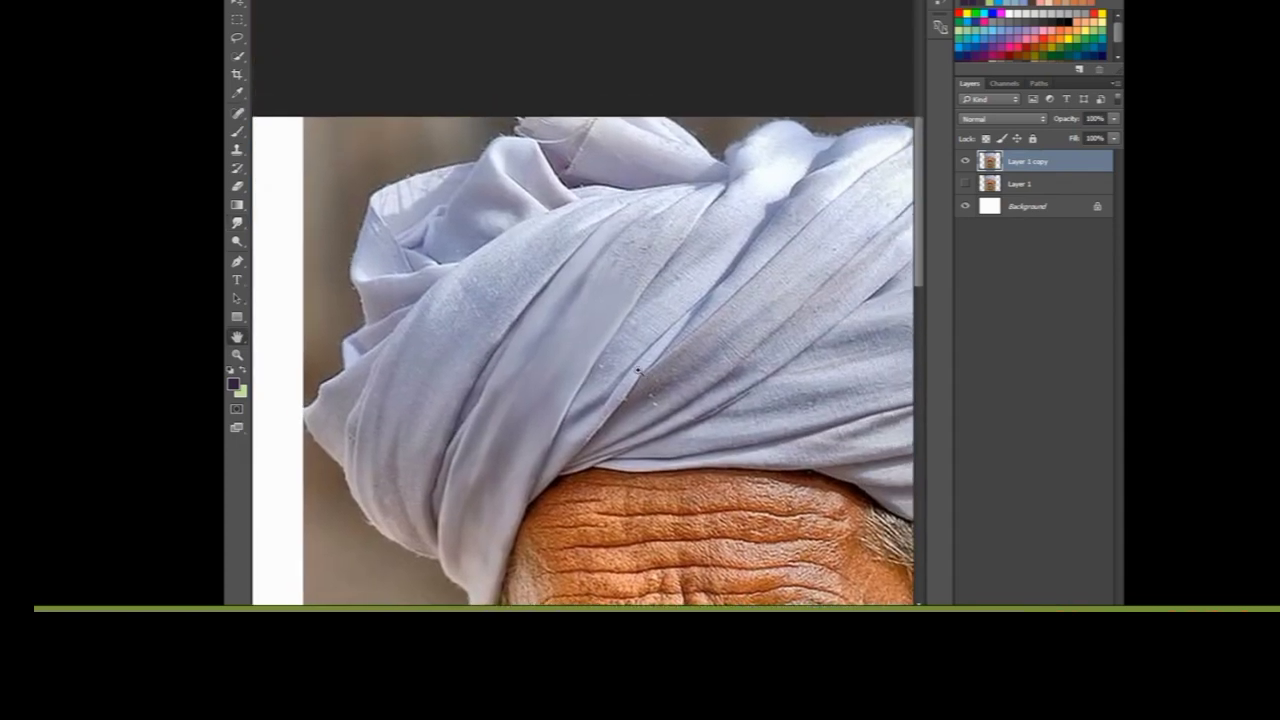
scroll(392, 329, up, 4)
Step: Smooth the speckles off the inner turban fold and the neighbouring fold
drag(714, 158, 648, 219)
drag(657, 176, 590, 264)
drag(658, 204, 600, 285)
drag(704, 166, 642, 260)
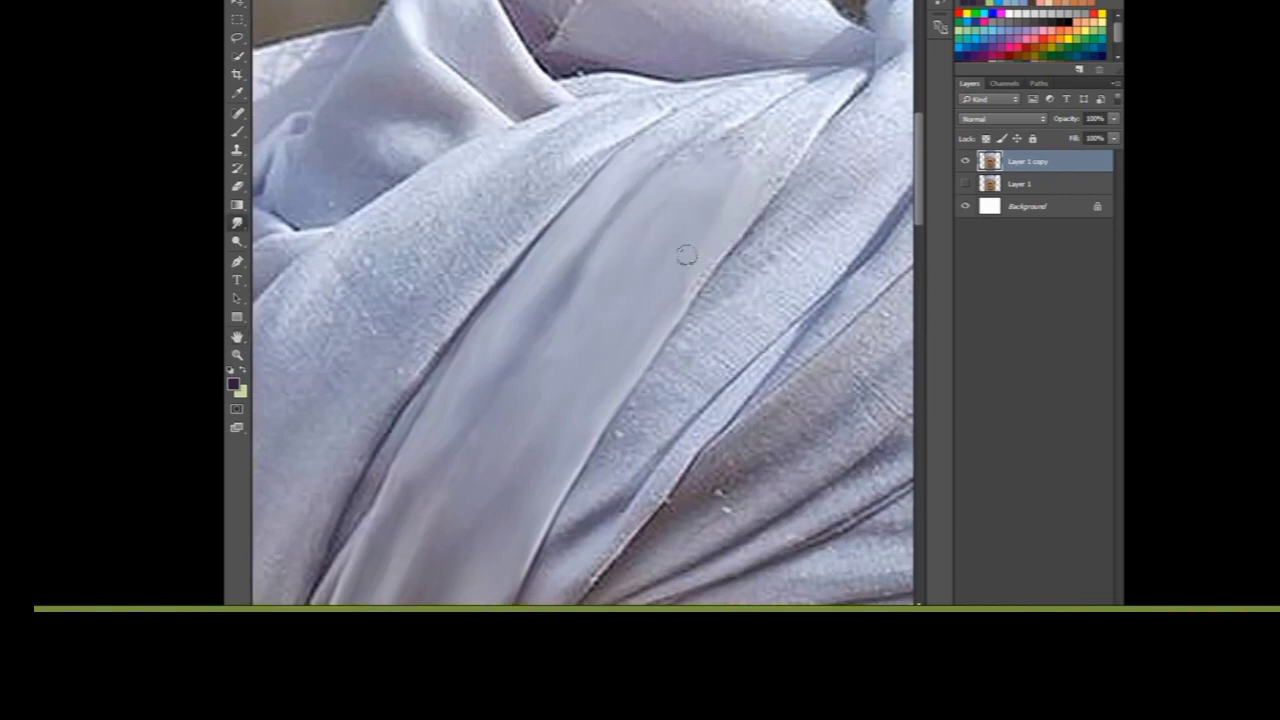
scroll(781, 208, up, 2)
mouse_move(781, 208)
mouse_down()
mouse_move(809, 177)
mouse_move(766, 263)
mouse_move(774, 223)
mouse_move(745, 215)
mouse_up()
Step: Soften the turban's diagonal crease and dismiss the Windows Explorer error
scroll(571, 505, down, 1)
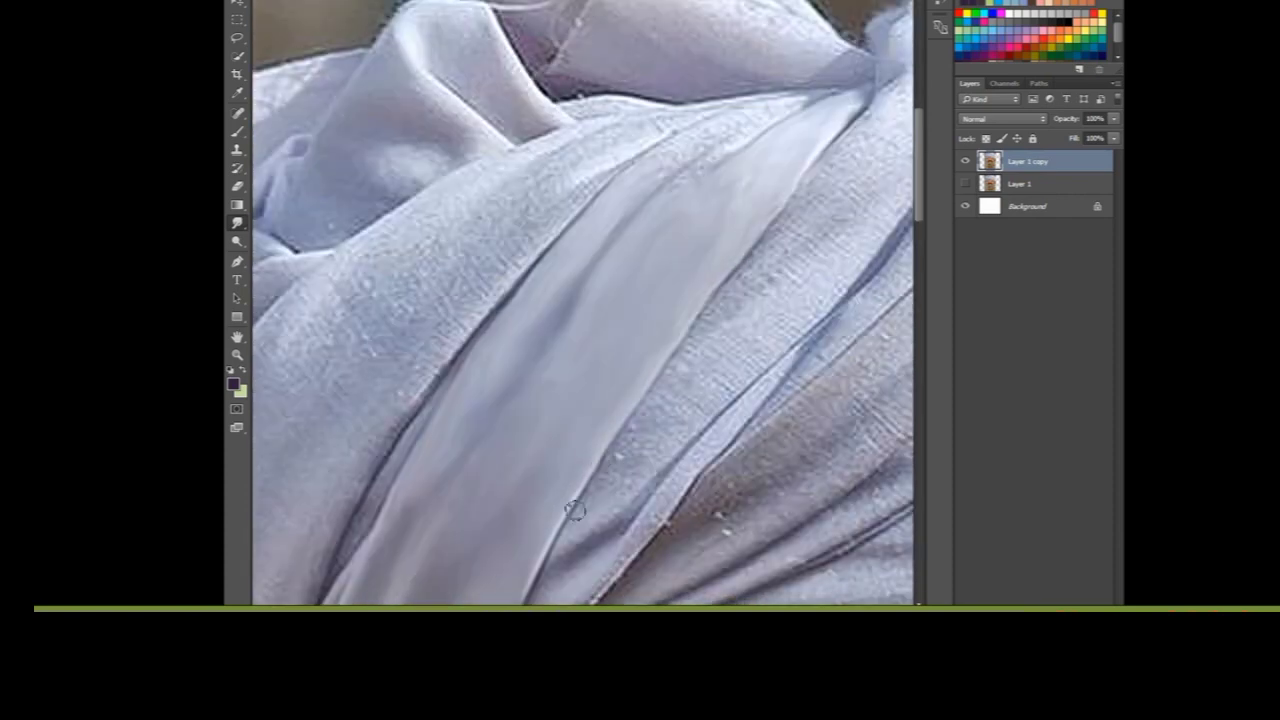
scroll(571, 505, down, 1)
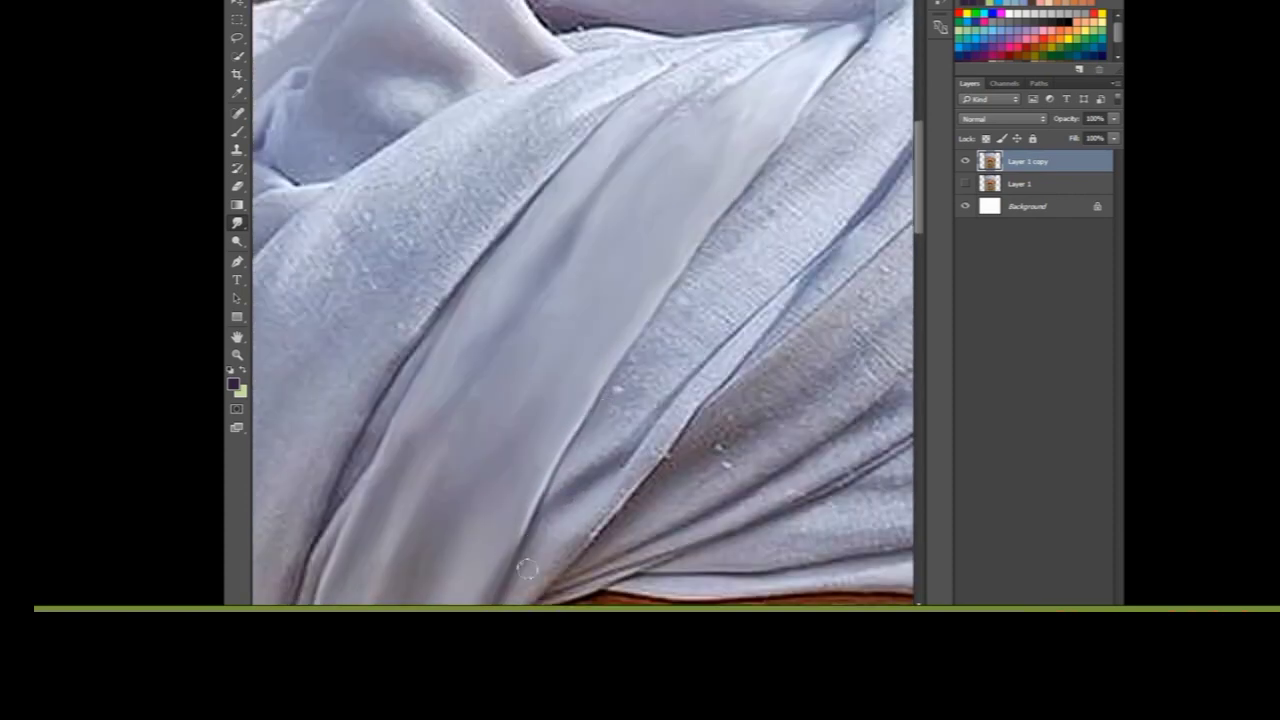
scroll(799, 217, up, 1)
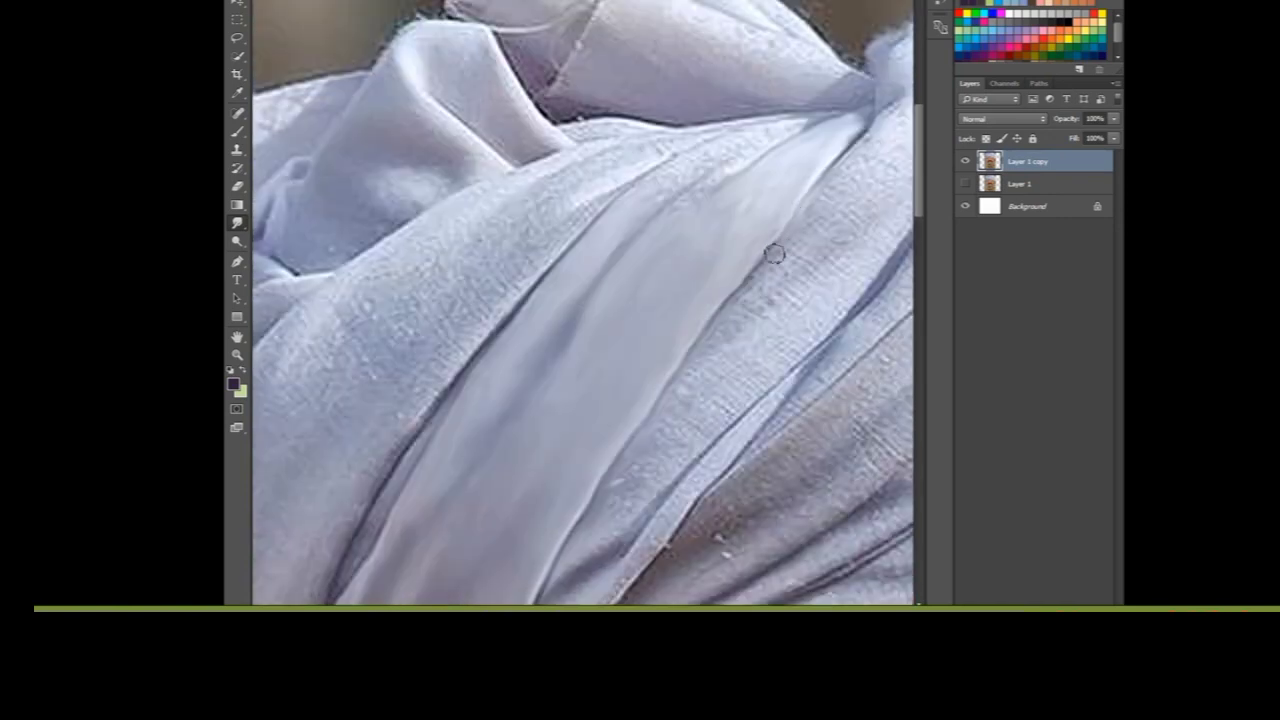
scroll(790, 274, up, 1)
scroll(840, 260, up, 1)
mouse_move(871, 250)
mouse_down()
mouse_move(754, 263)
mouse_move(777, 260)
mouse_move(612, 345)
mouse_up()
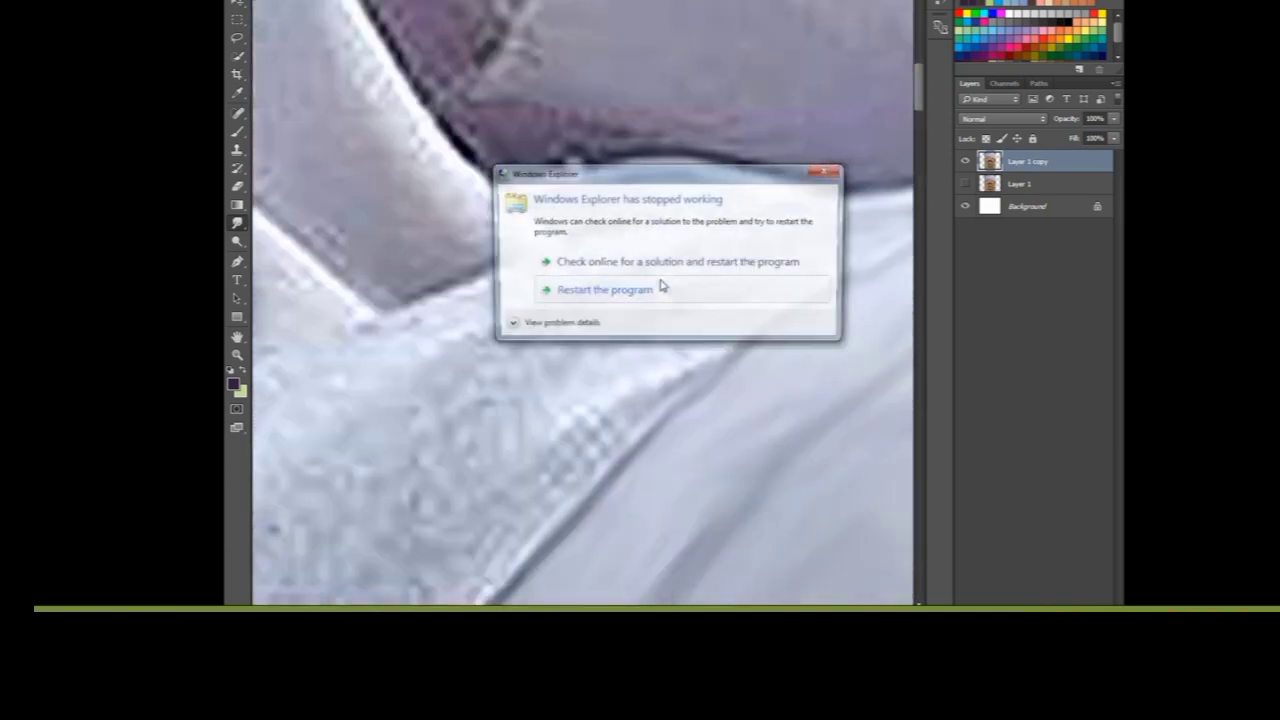
click(660, 287)
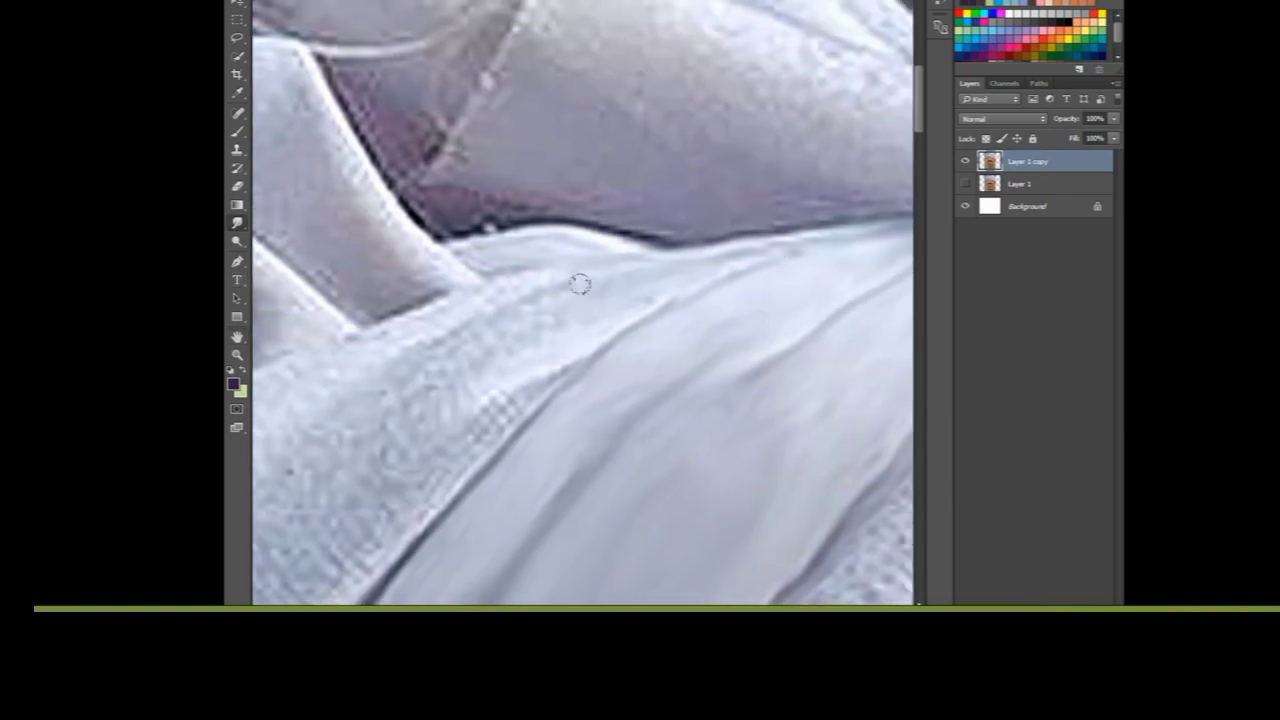
Step: Choose a soft brush preset and smooth the texture near the upper fold
right_click(245, 5)
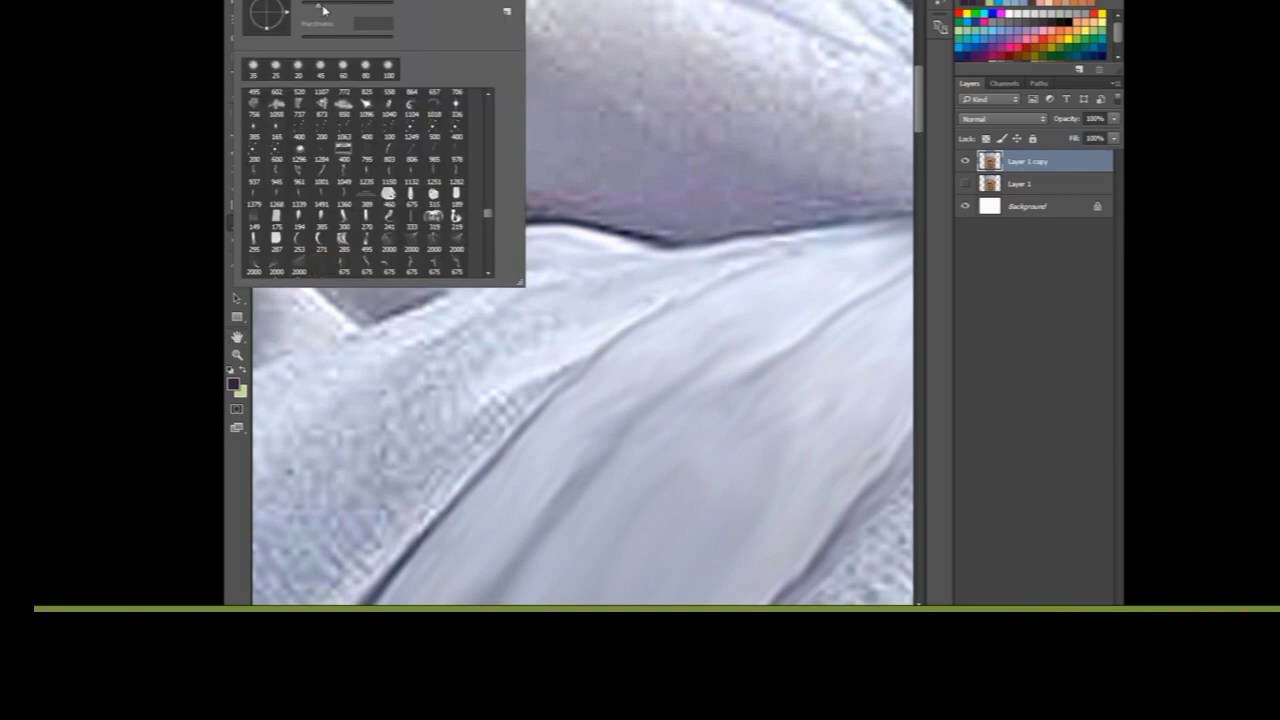
key(F5)
key(F5)
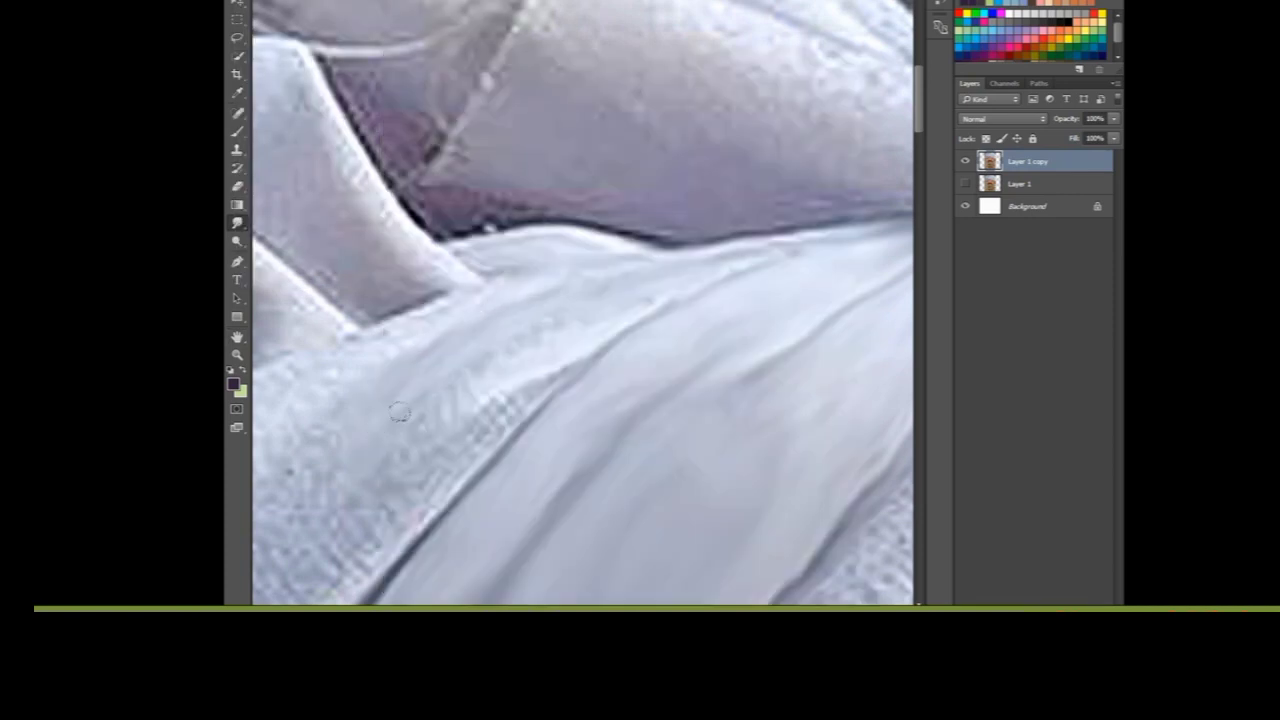
key(ctrl+minus)
key(ctrl+minus)
drag(486, 336, 438, 298)
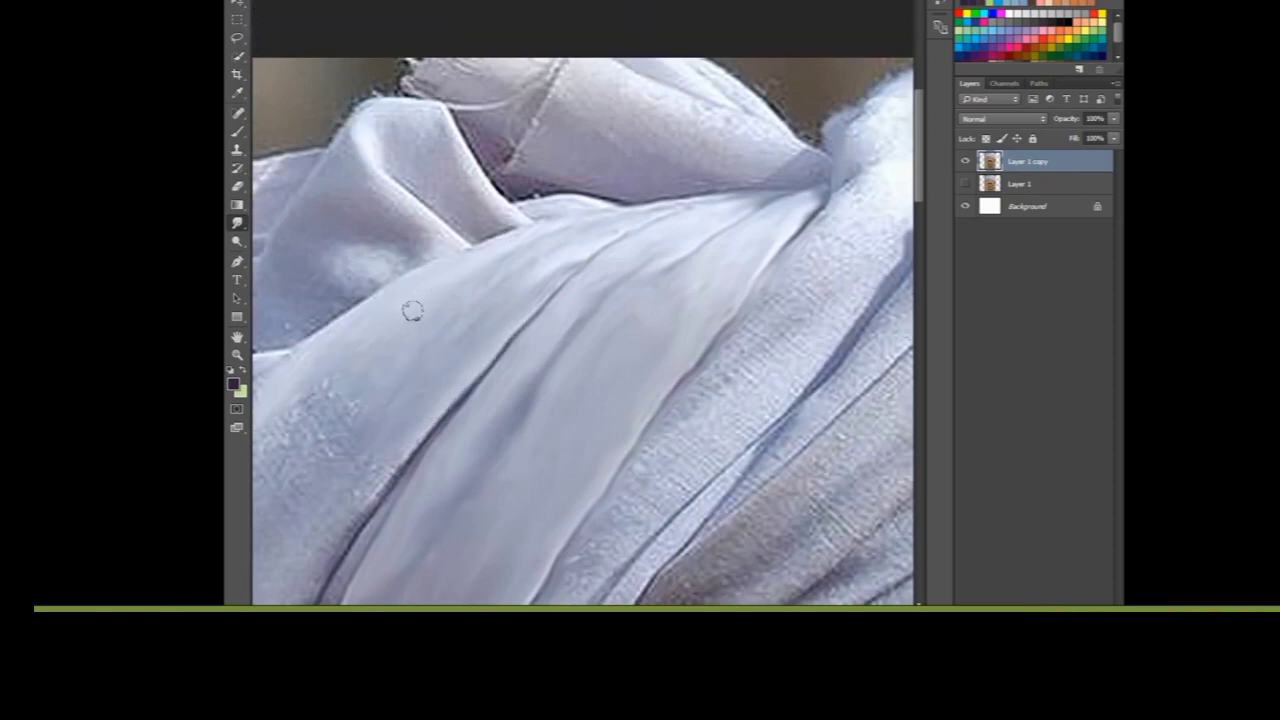
key(ctrl+minus)
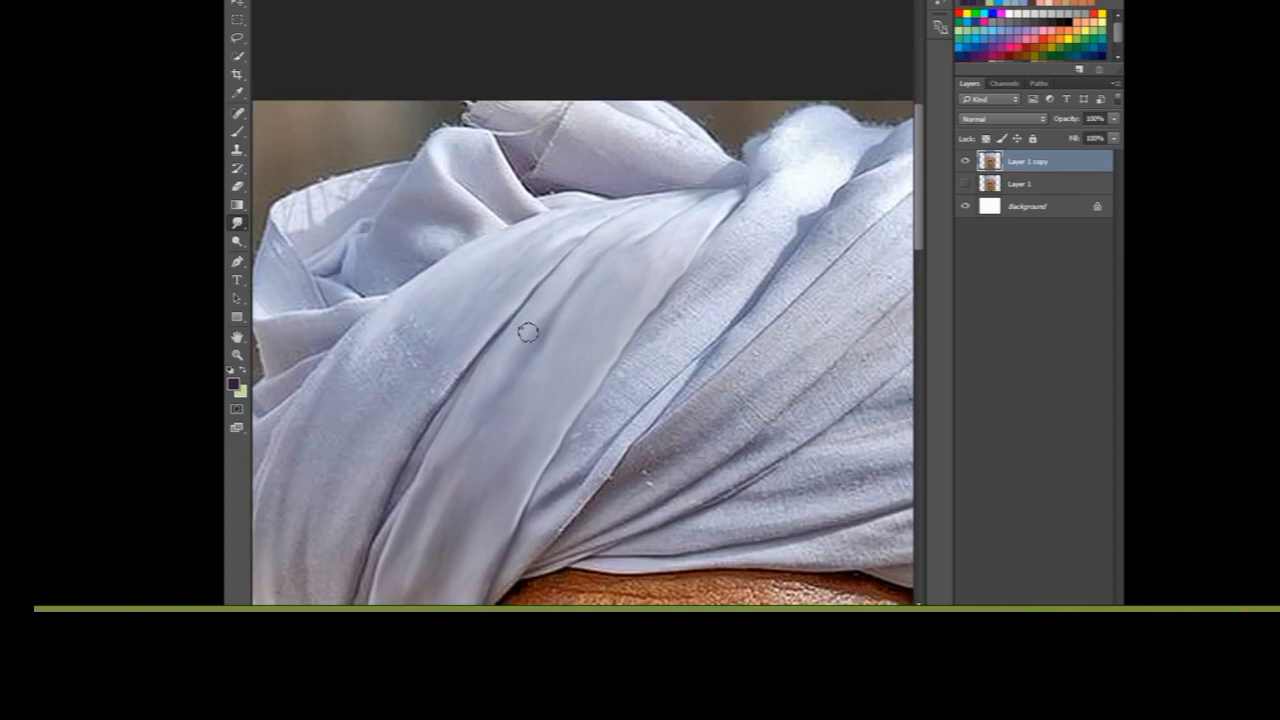
scroll(449, 316, down, 2)
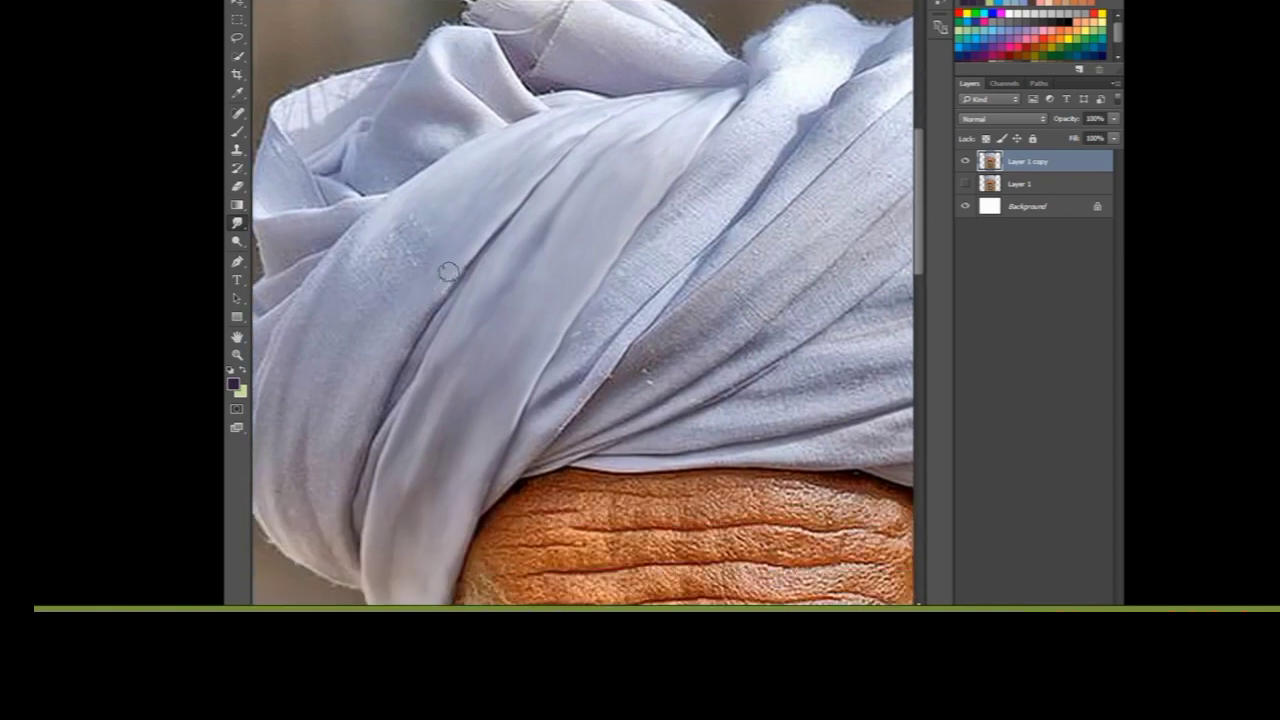
key(ctrl+plus)
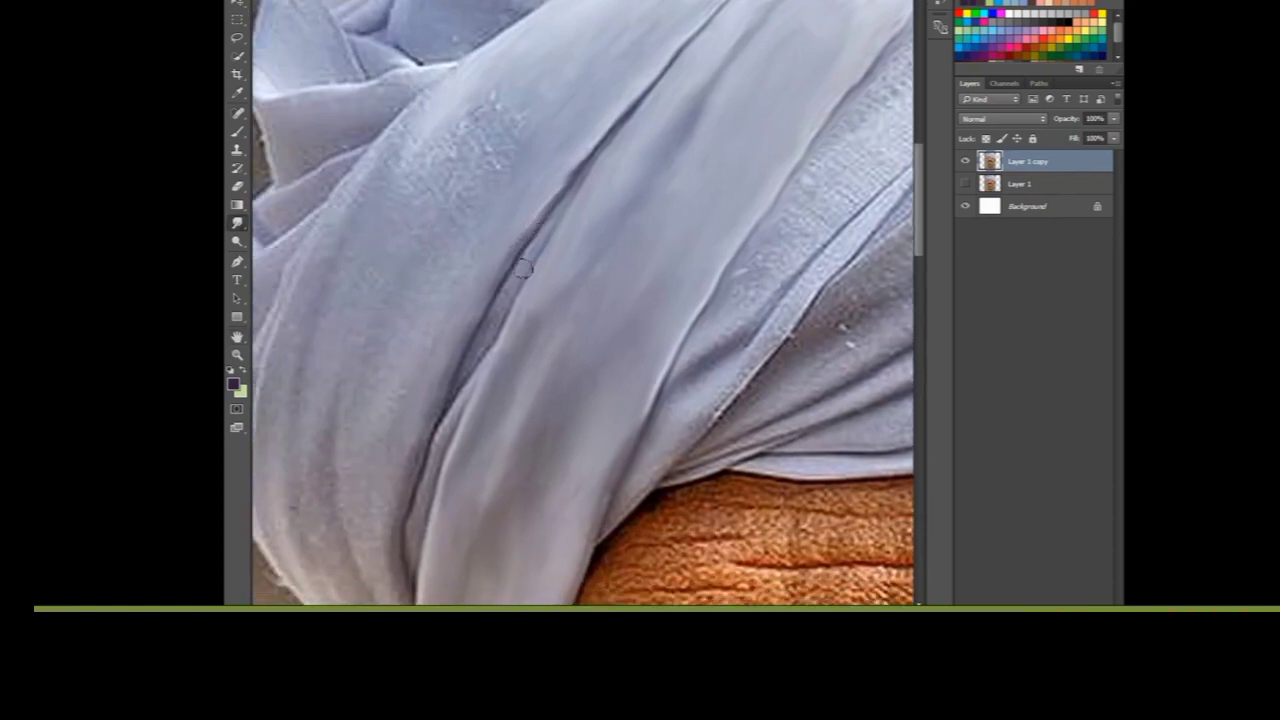
Step: Smudge the rough left fabric edge, dark spot and notch; dismiss the Explorer crash message
scroll(461, 347, down, 1)
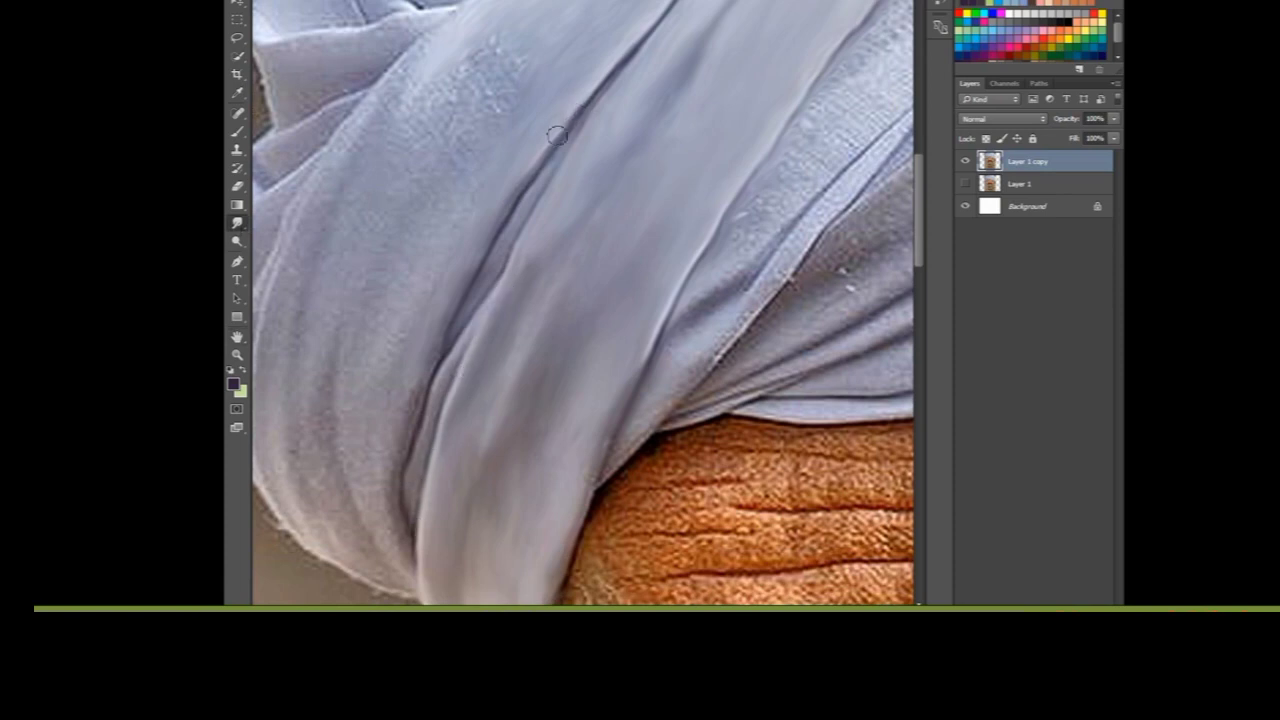
scroll(408, 323, up, 1)
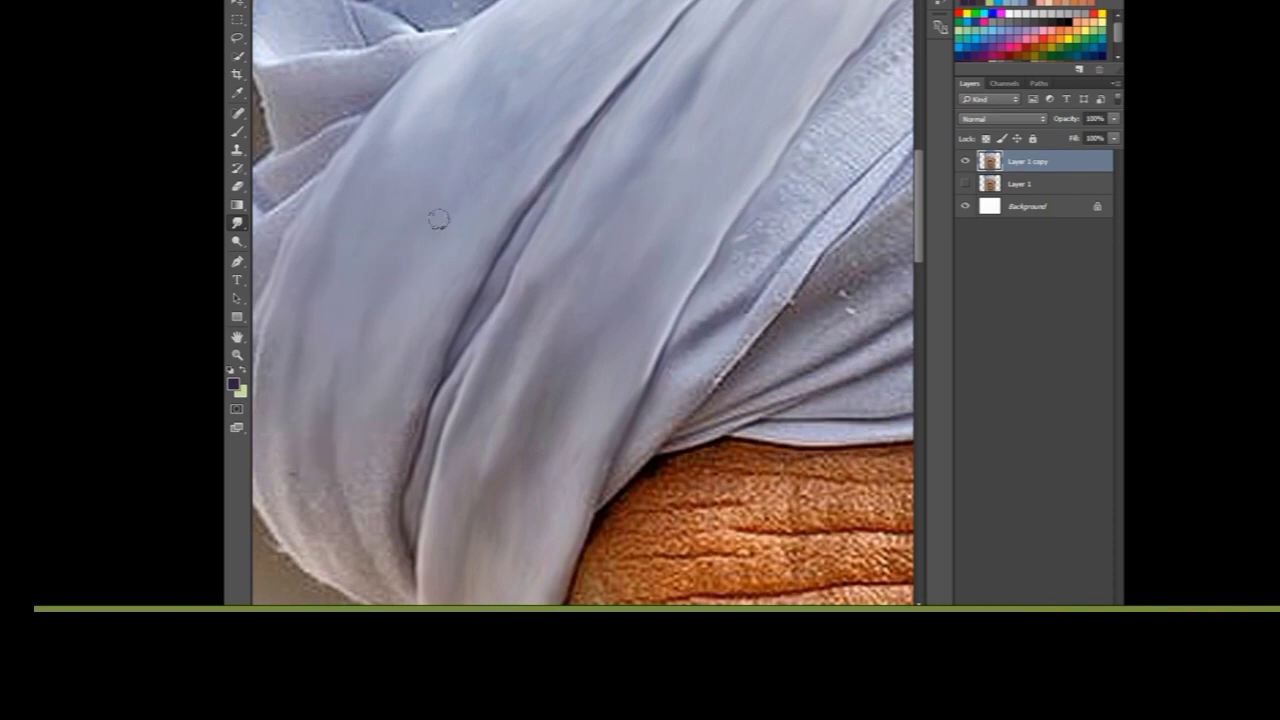
scroll(447, 273, down, 2)
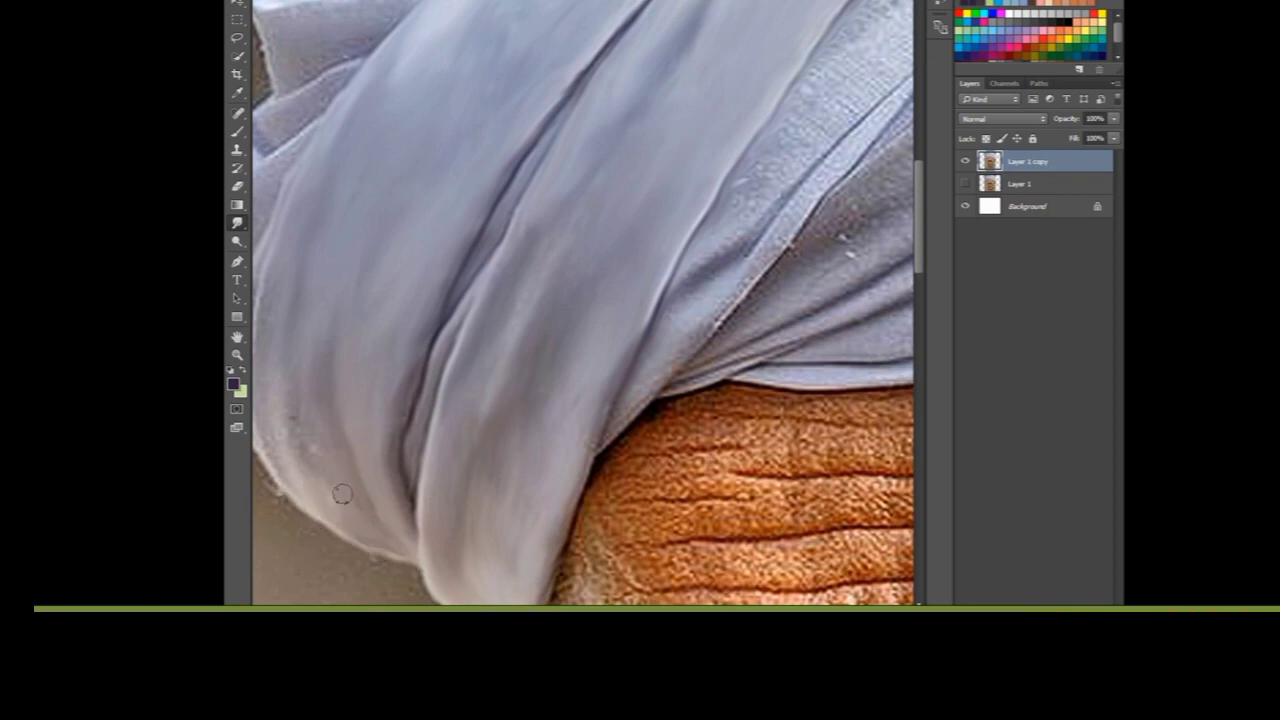
scroll(465, 368, up, 1)
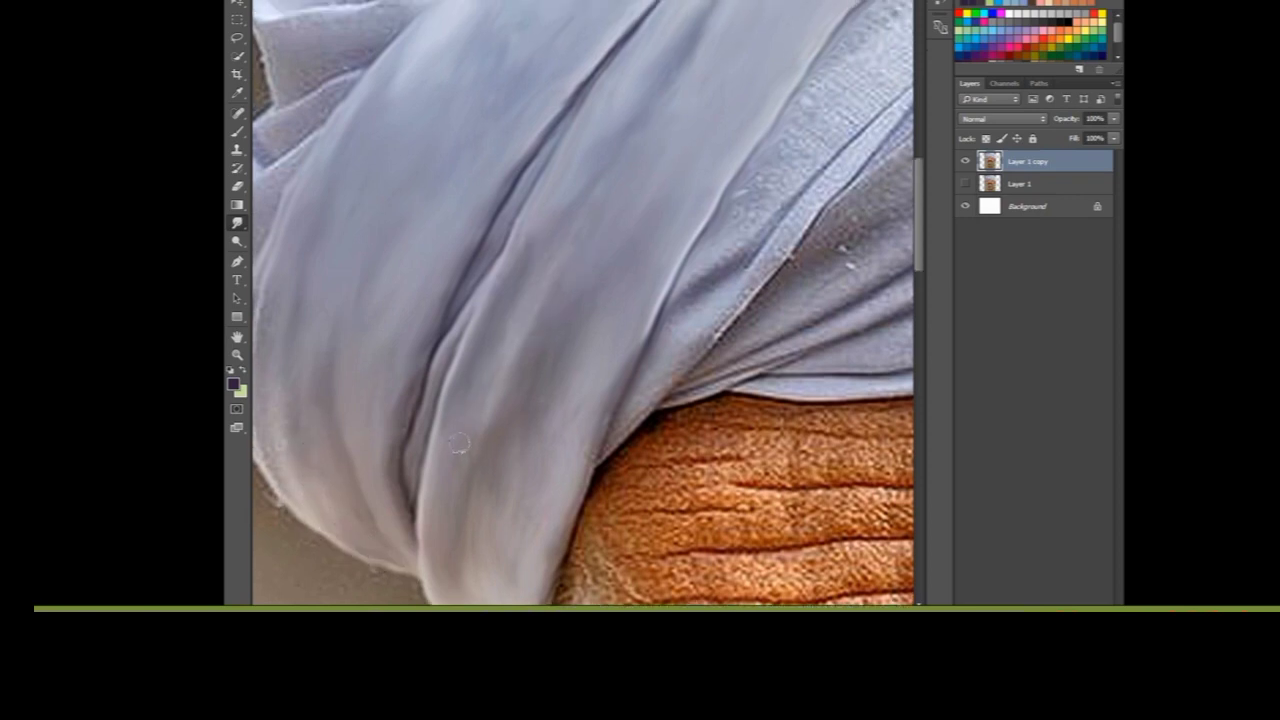
scroll(440, 450, left, 5)
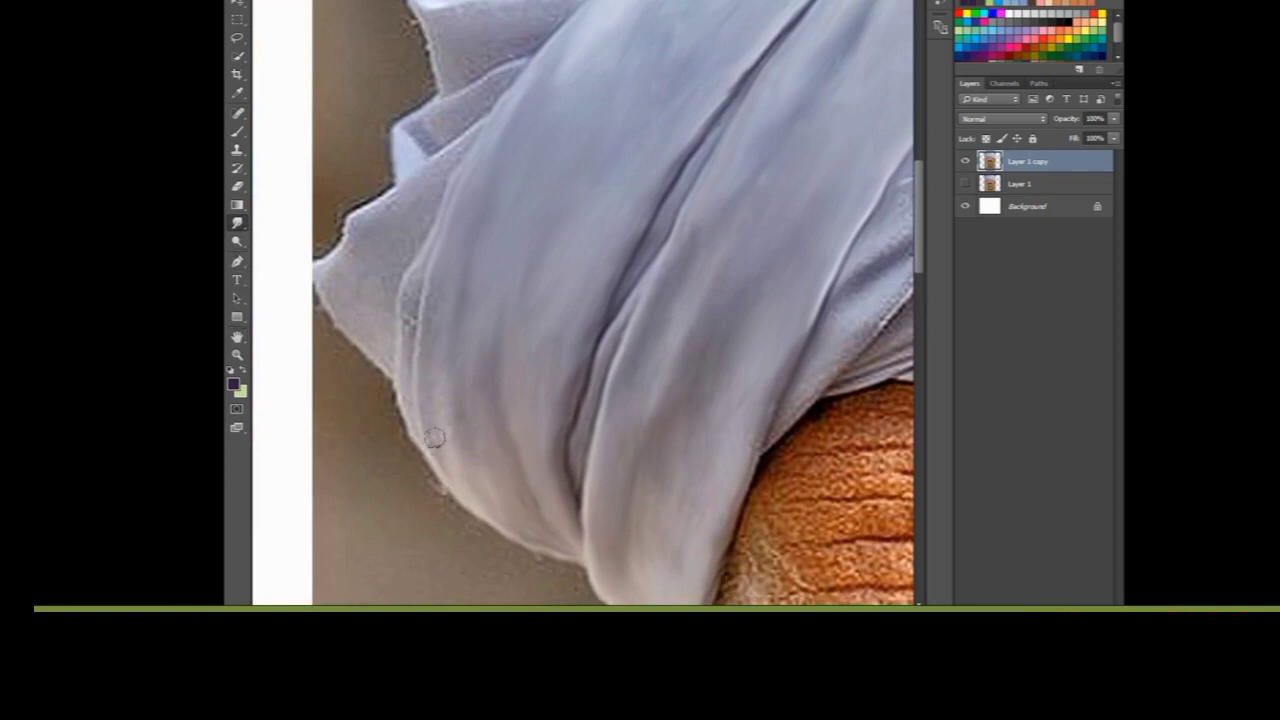
mouse_move(450, 267)
mouse_down()
mouse_move(420, 300)
mouse_move(449, 396)
mouse_move(400, 300)
mouse_move(455, 495)
mouse_up()
scroll(455, 495, up, 3)
drag(461, 218, 404, 235)
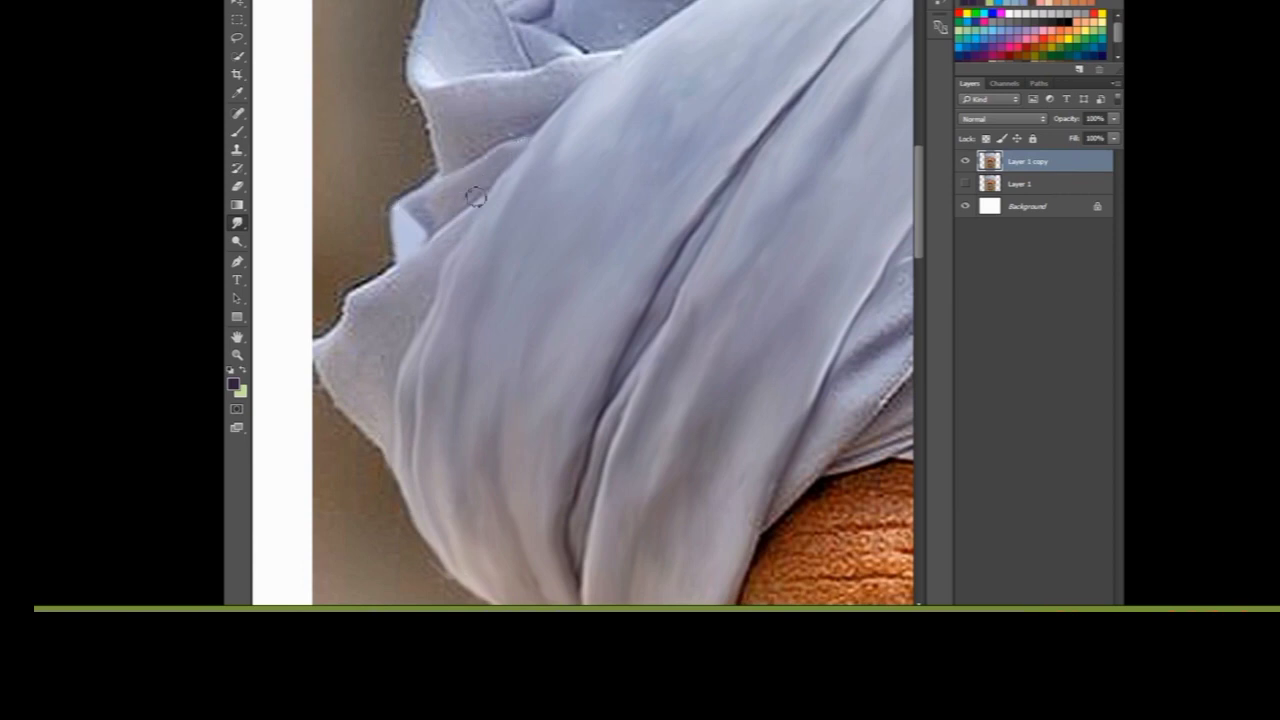
drag(464, 220, 383, 444)
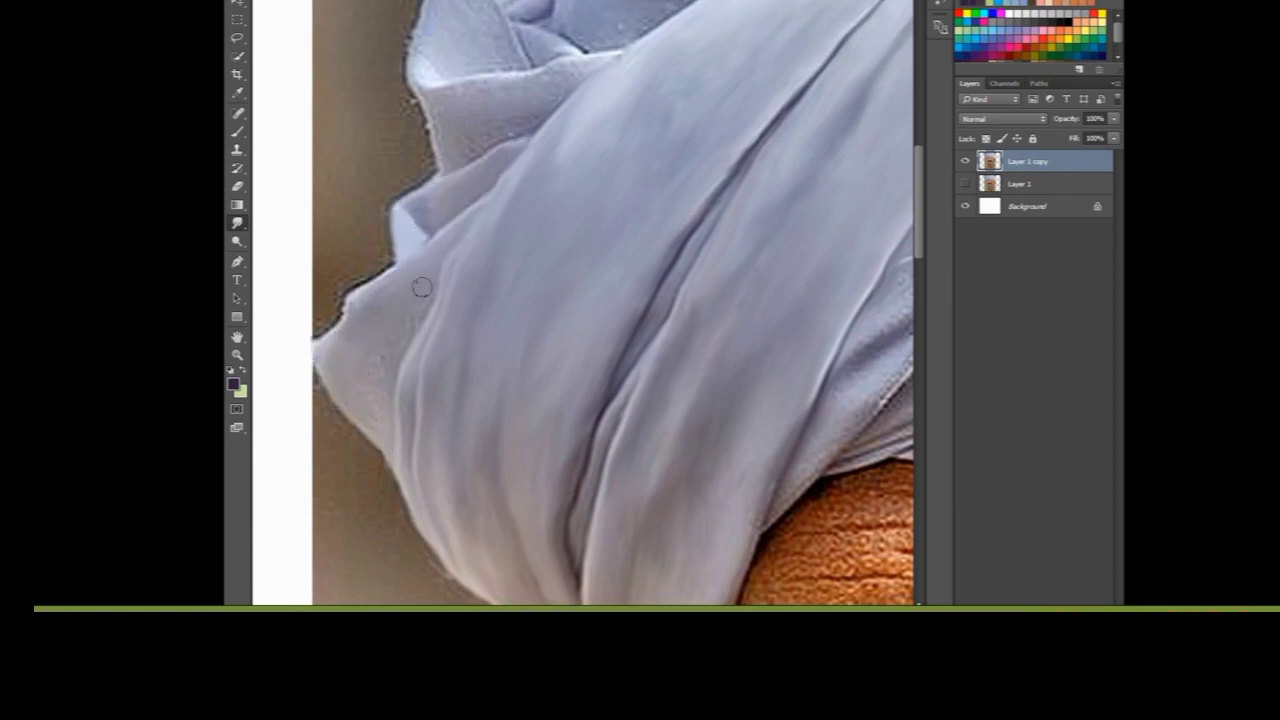
scroll(390, 353, up, 2)
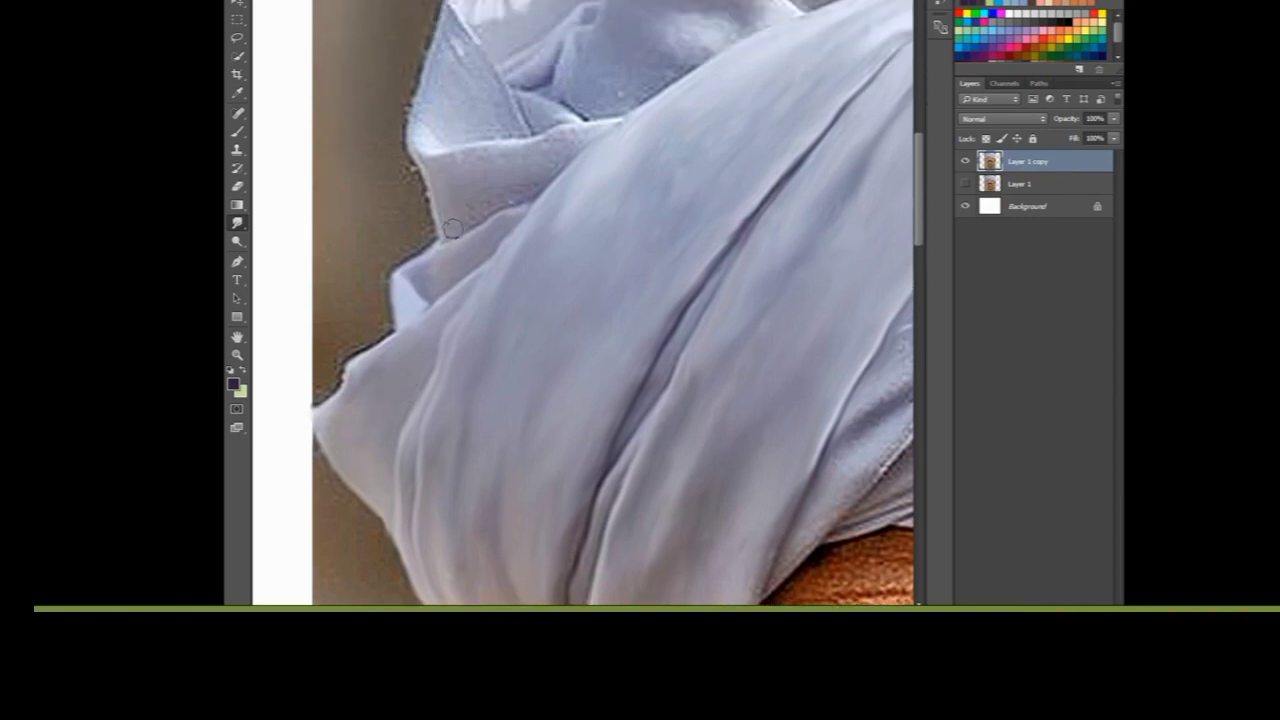
click(827, 170)
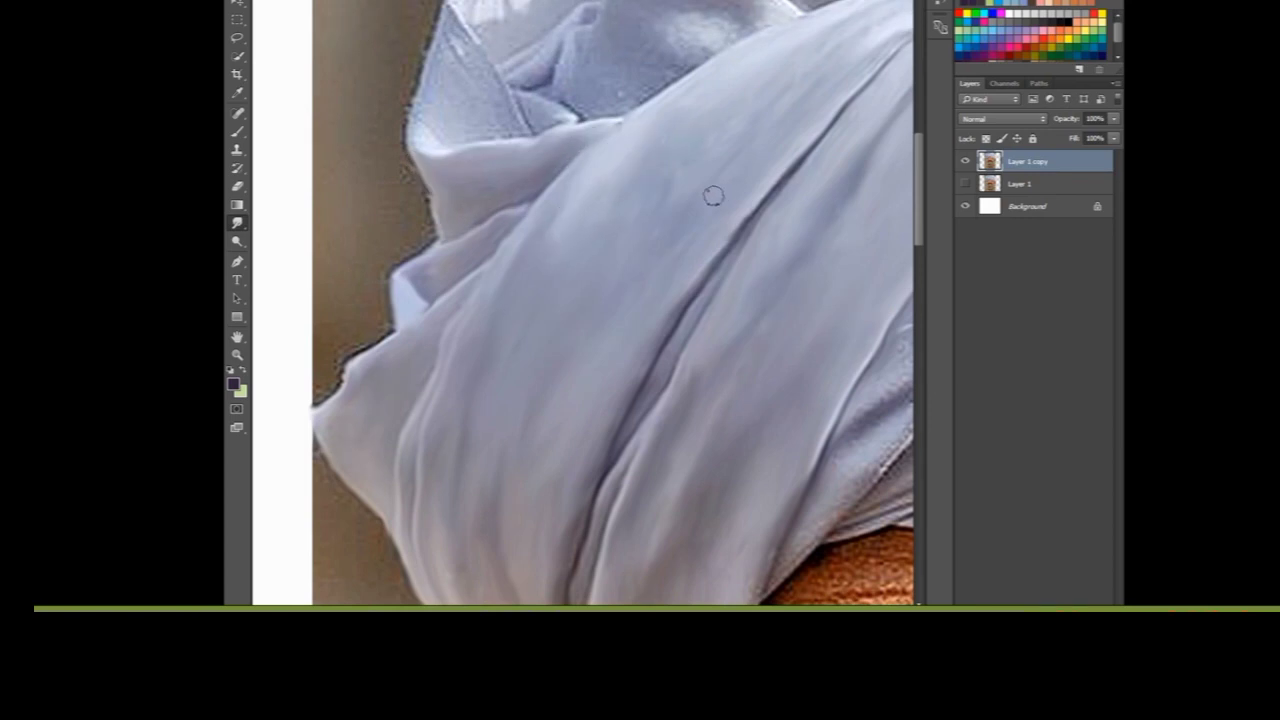
Step: Blur the ragged dark fabric edge and the dark fold line smooth
scroll(680, 260, down, 3)
scroll(630, 290, down, 2)
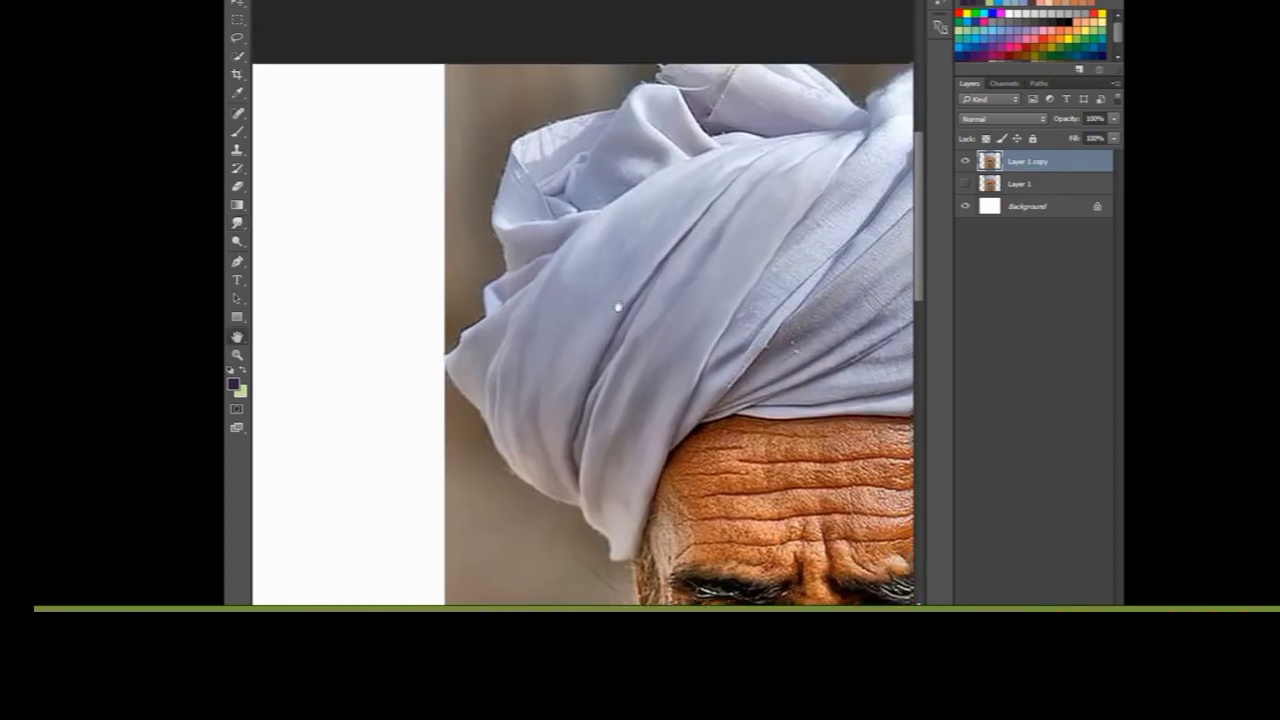
scroll(629, 263, up, 2)
scroll(590, 240, up, 5)
scroll(681, 420, down, 2)
click(237, 205)
mouse_move(425, 371)
mouse_down()
mouse_move(436, 416)
mouse_move(448, 236)
mouse_move(474, 167)
mouse_move(487, 173)
mouse_up()
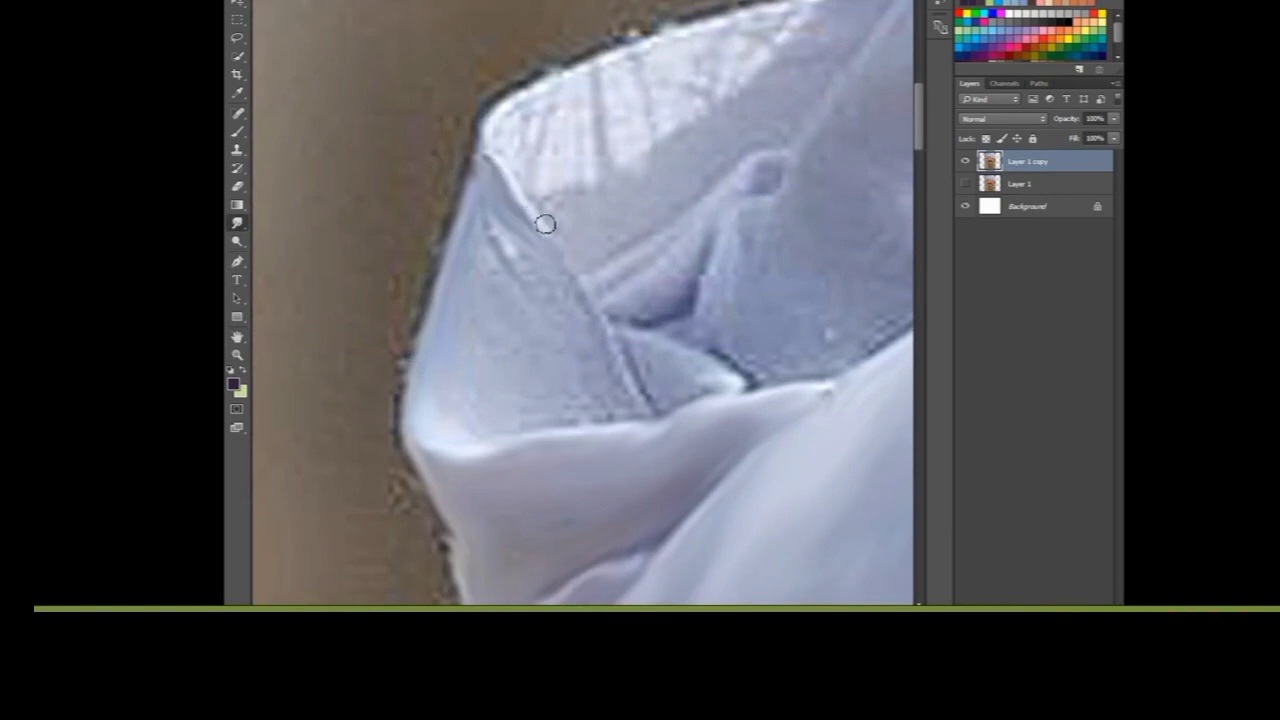
mouse_move(509, 120)
mouse_down()
mouse_move(507, 249)
mouse_move(478, 247)
mouse_up()
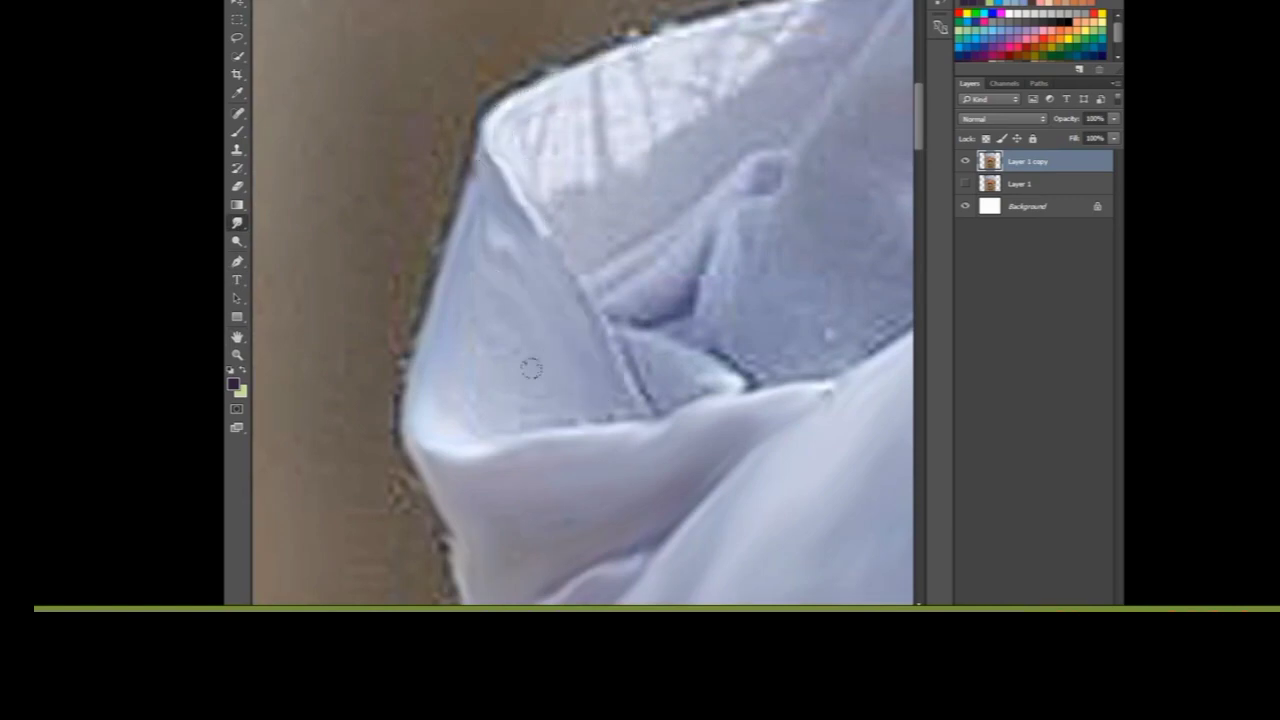
drag(578, 279, 625, 405)
mouse_move(496, 420)
mouse_down()
mouse_move(434, 247)
mouse_move(393, 420)
mouse_move(459, 163)
mouse_up()
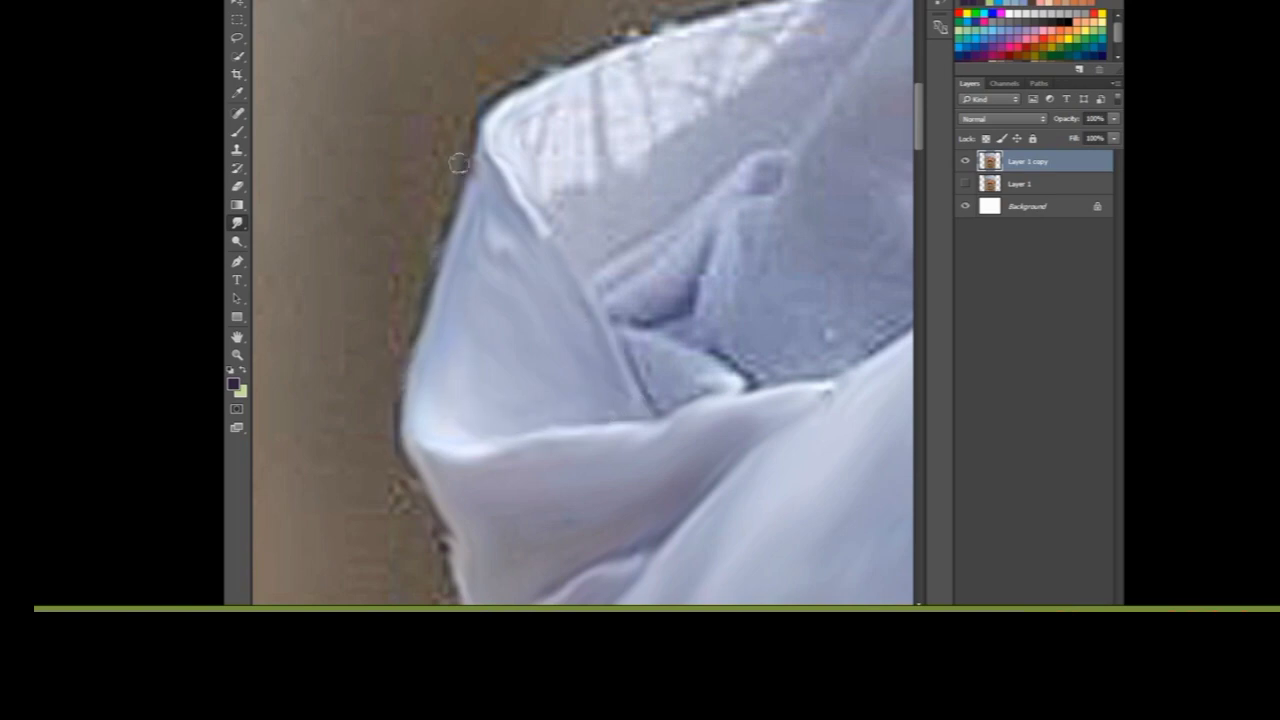
Step: Return to smudging and clean up the fabric edge and lower edge
scroll(410, 285, down, 3)
scroll(440, 510, down, 3)
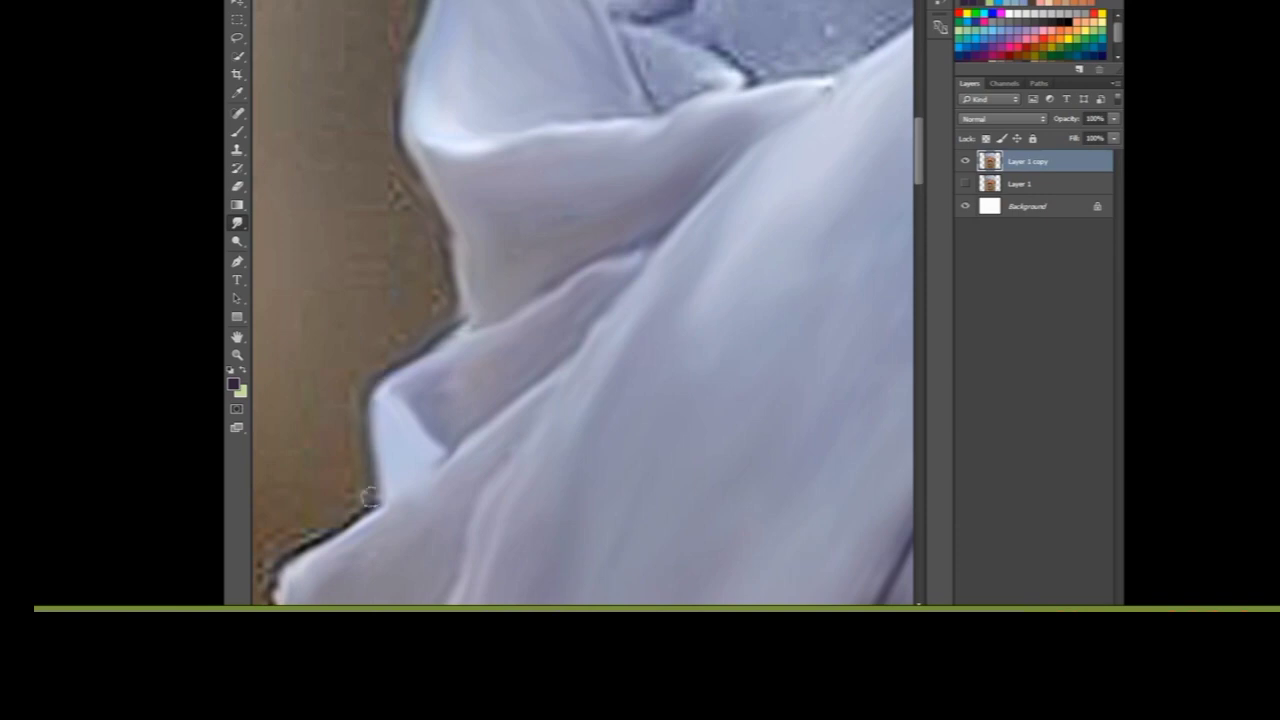
scroll(340, 470, down, 3)
scroll(626, 346, left, 5)
scroll(494, 209, right, 3)
scroll(494, 209, left, 2)
click(236, 225)
drag(509, 270, 502, 317)
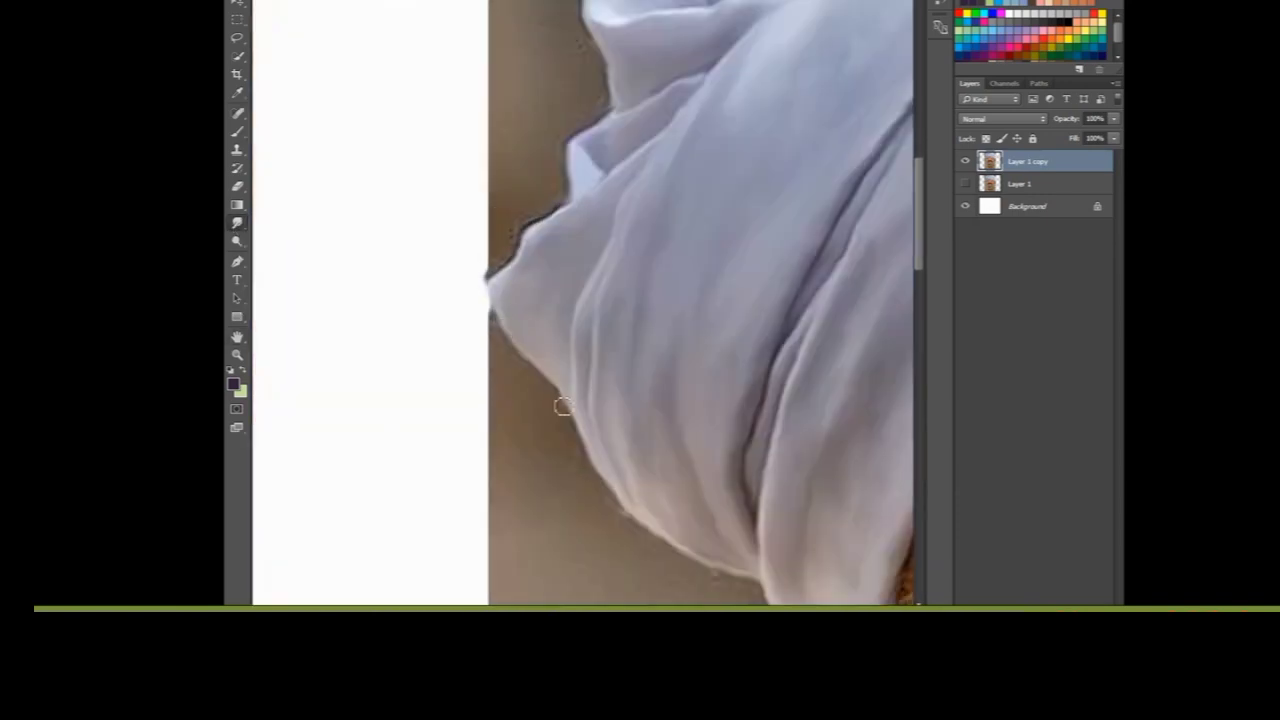
scroll(600, 480, down, 2)
scroll(590, 430, down, 1)
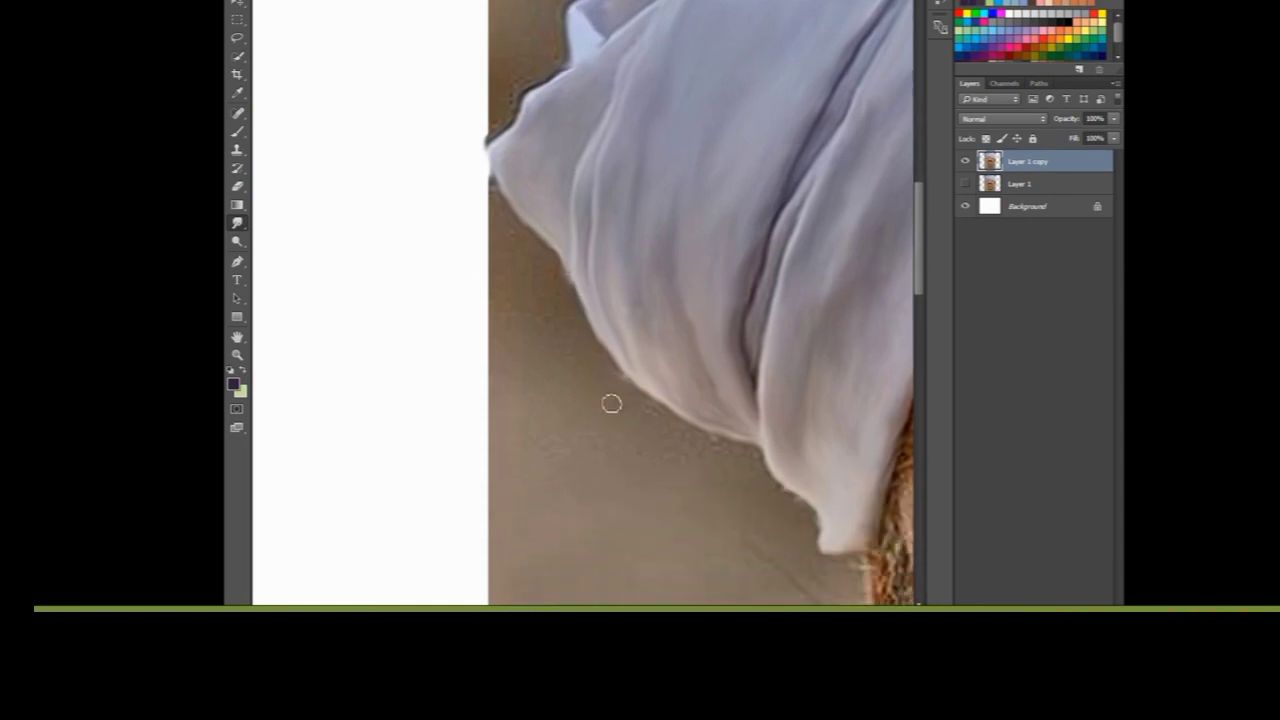
mouse_move(680, 421)
mouse_down()
mouse_move(765, 471)
mouse_move(890, 490)
mouse_up()
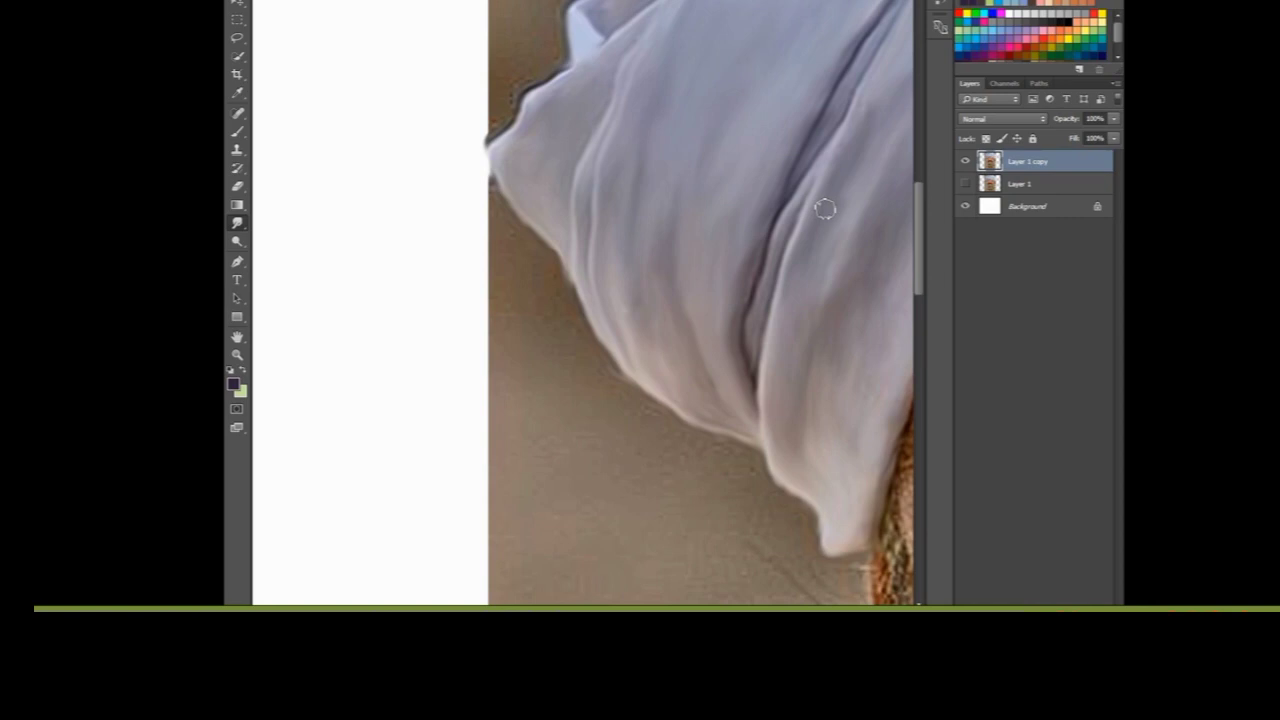
Step: Smear the striped collar texture and white streaks along the diagonal fold
scroll(824, 208, down, 3)
scroll(786, 206, up, 2)
scroll(629, 371, up, 2)
scroll(677, 391, up, 2)
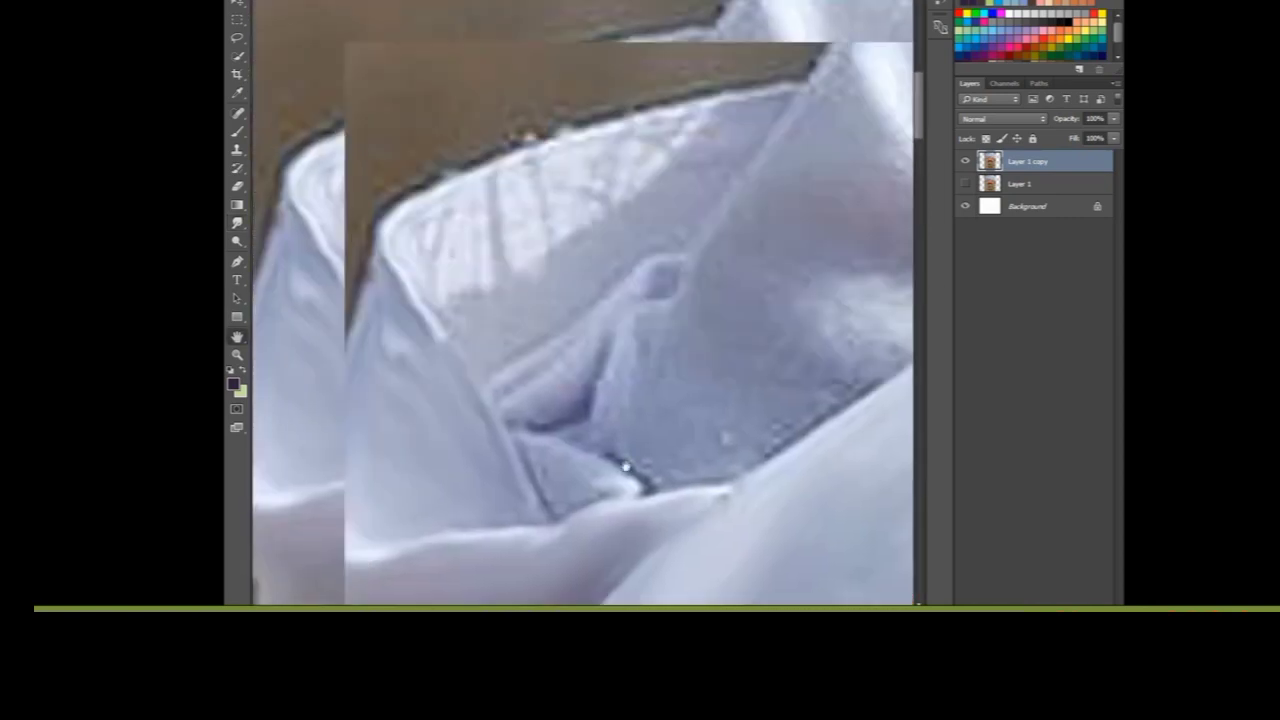
mouse_move(655, 118)
mouse_down()
mouse_move(455, 195)
mouse_move(597, 168)
mouse_move(486, 251)
mouse_move(455, 245)
mouse_up()
mouse_move(789, 100)
mouse_down()
mouse_move(620, 214)
mouse_move(500, 371)
mouse_up()
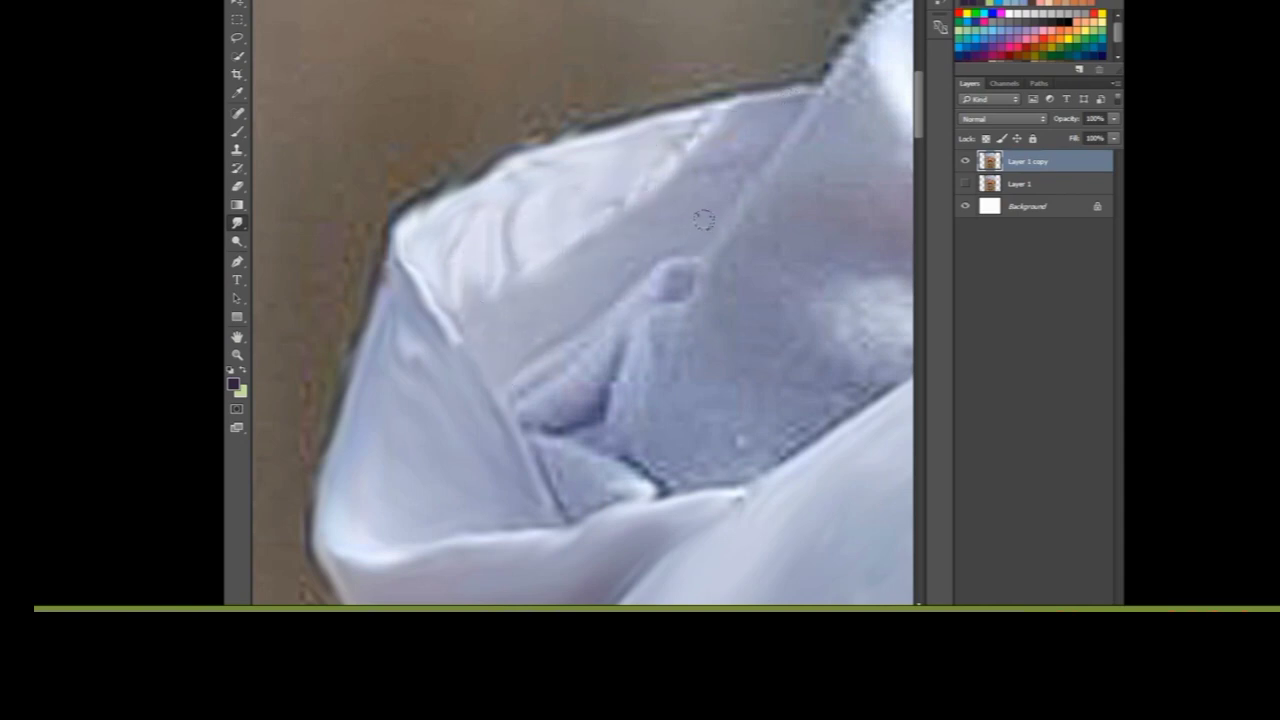
mouse_move(651, 270)
mouse_down()
mouse_move(519, 405)
mouse_move(575, 400)
mouse_up()
Step: Smudge the fold edge and grainy lower-right fabric smooth
scroll(600, 400, down, 1)
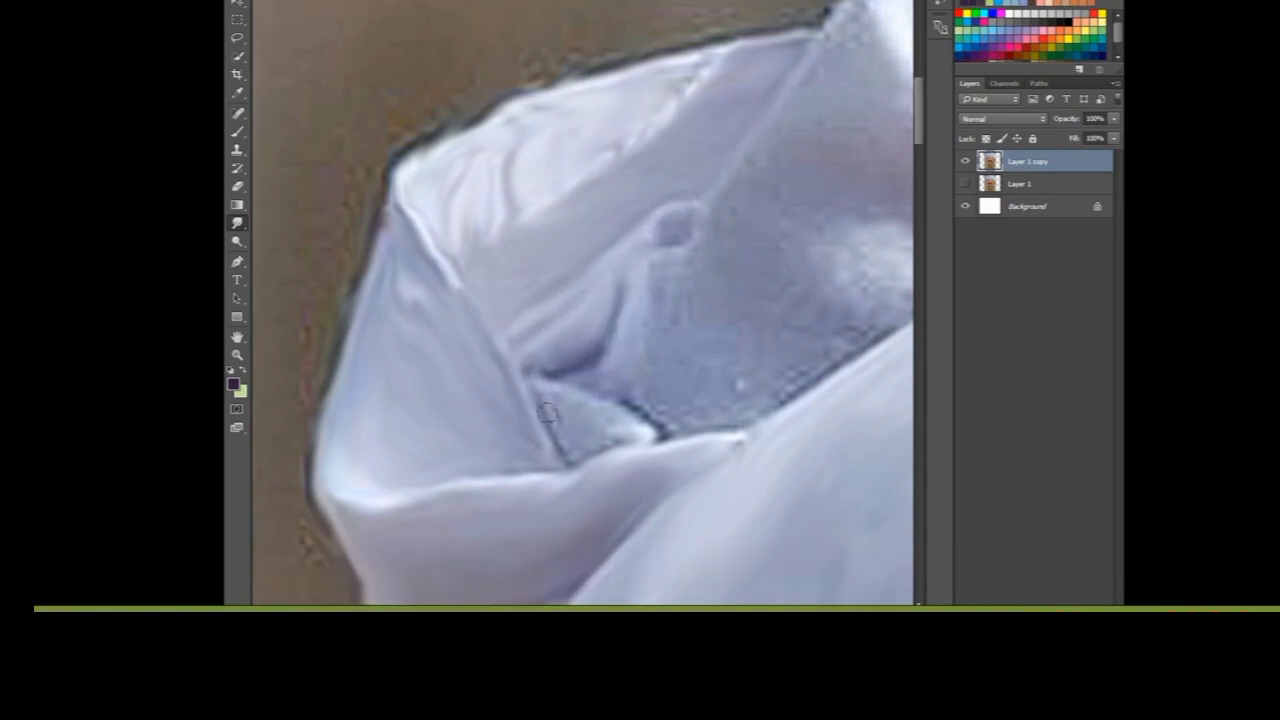
drag(630, 430, 651, 312)
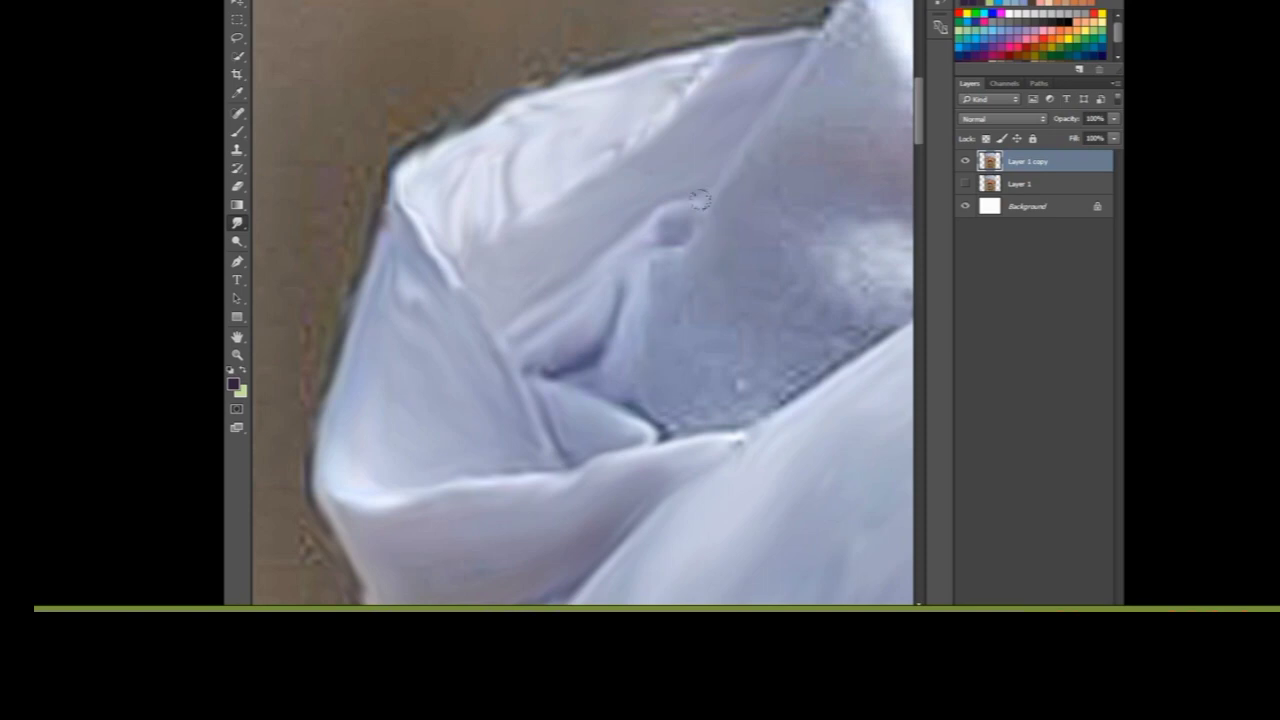
drag(745, 385, 680, 430)
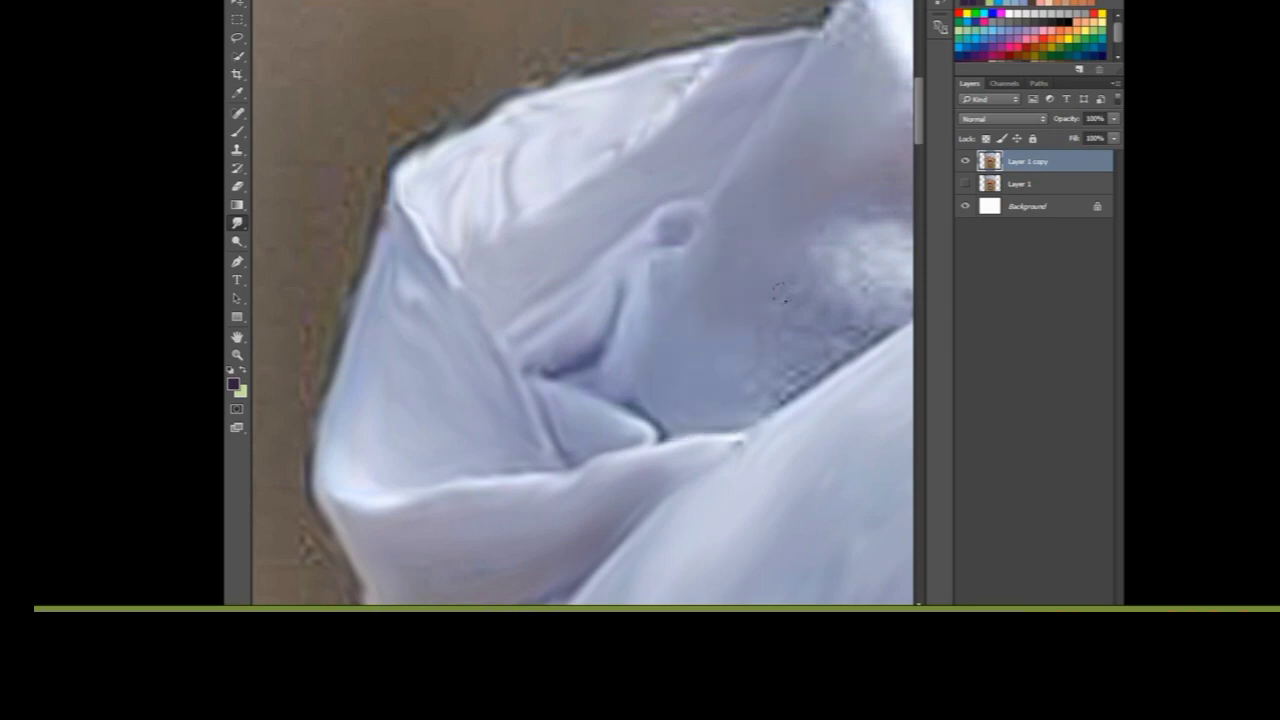
drag(880, 330, 841, 207)
key(ctrl+minus)
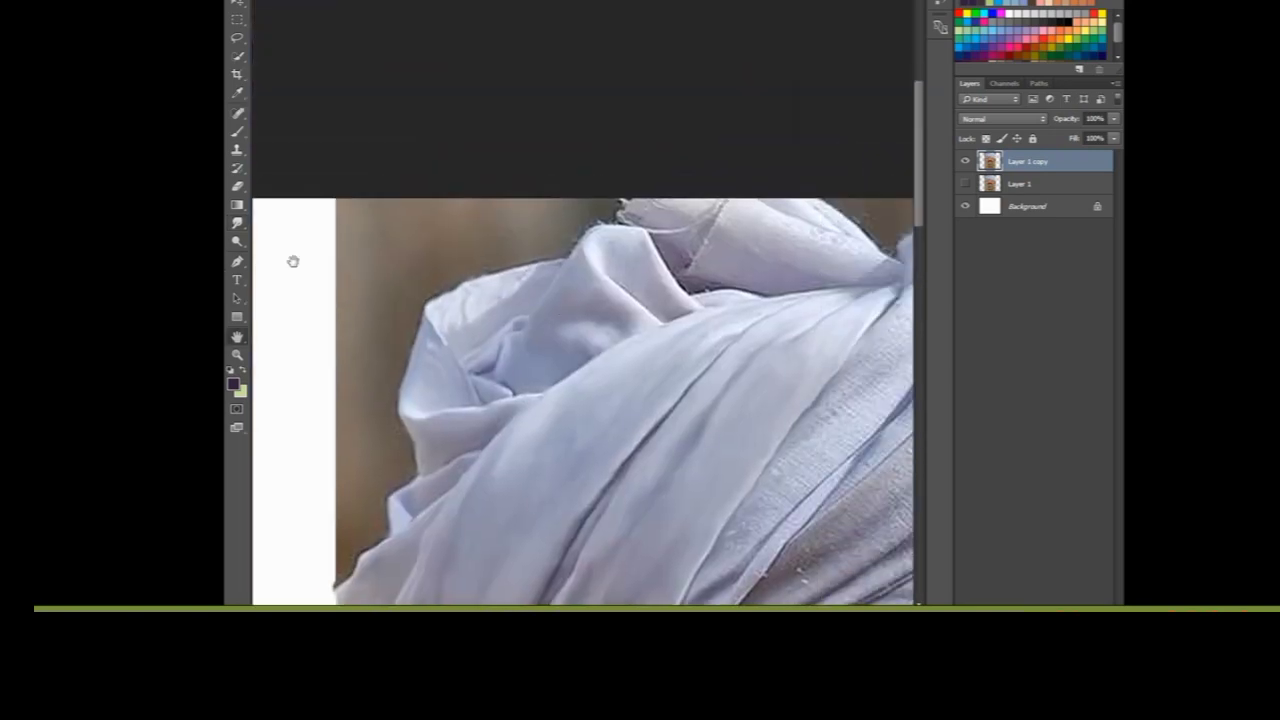
Step: Smudge the upper-left turban edge and its upper folds into smooth fabric
mouse_move(538, 258)
mouse_down()
mouse_move(470, 280)
mouse_move(415, 320)
mouse_up()
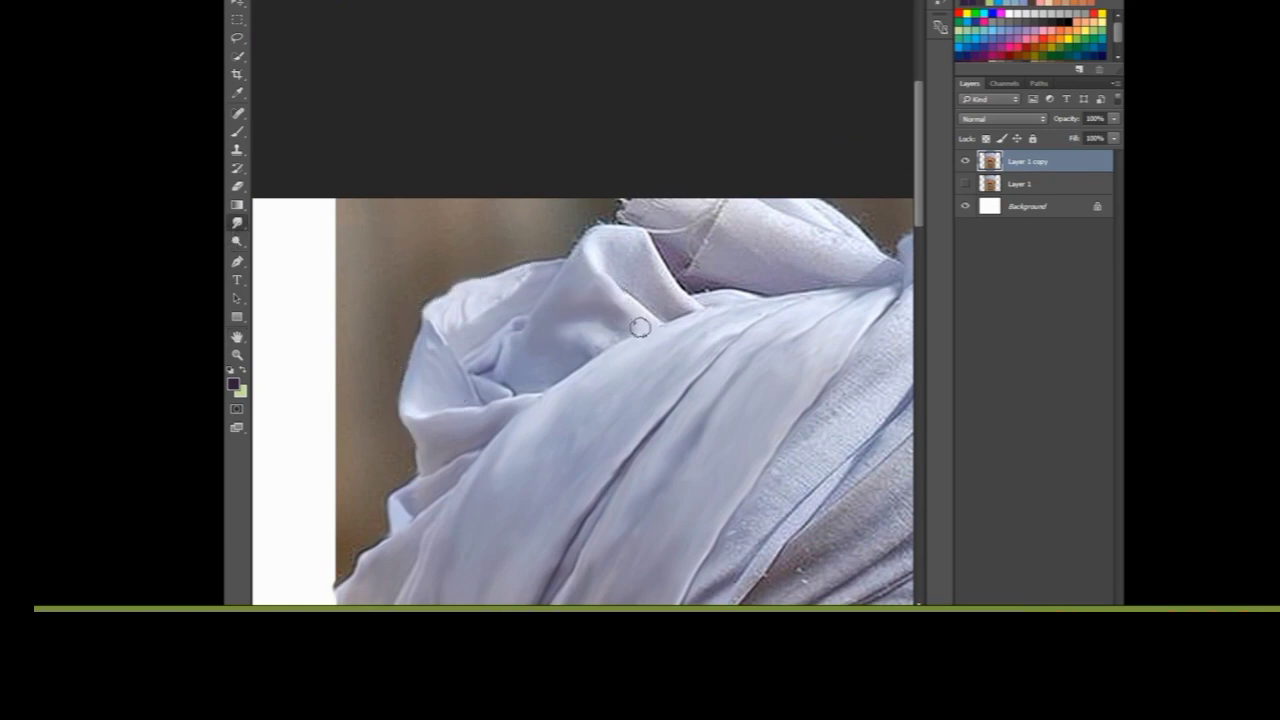
mouse_move(617, 284)
mouse_down()
mouse_move(642, 244)
mouse_move(674, 306)
mouse_up()
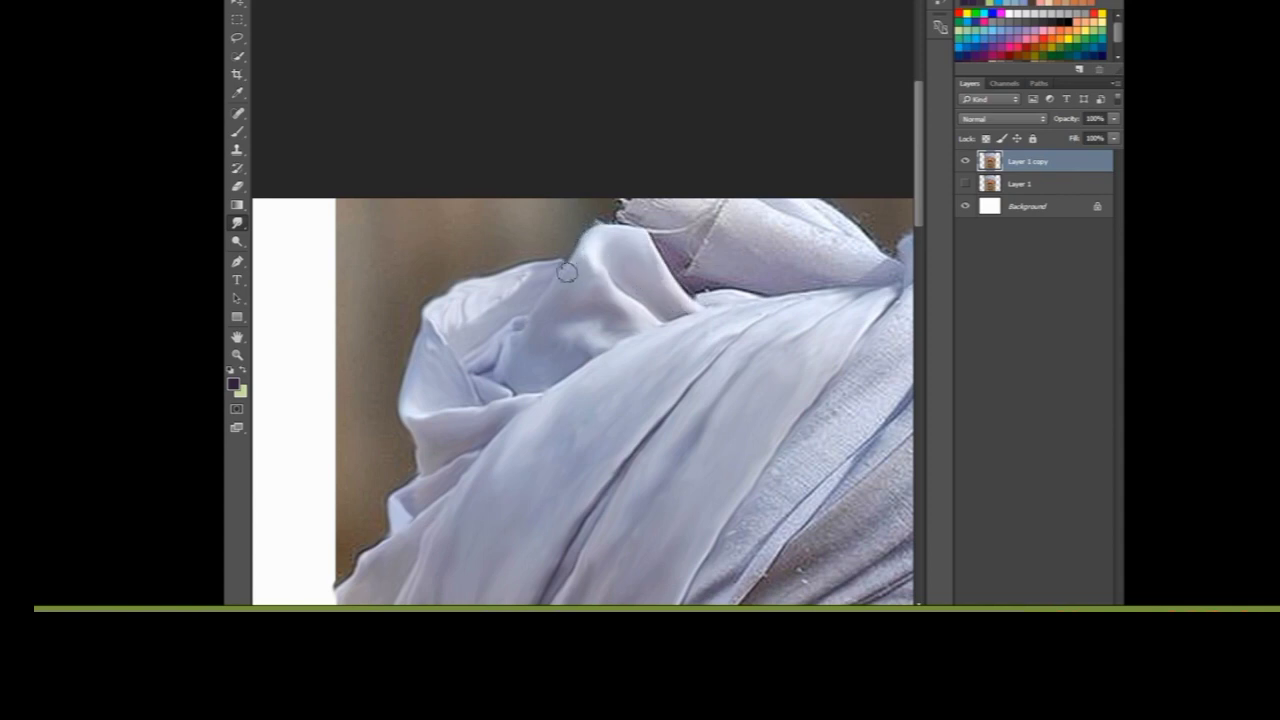
scroll(572, 262, up, 1)
scroll(560, 380, up, 1)
mouse_move(623, 362)
mouse_down()
mouse_move(705, 365)
mouse_move(650, 380)
mouse_move(665, 388)
mouse_up()
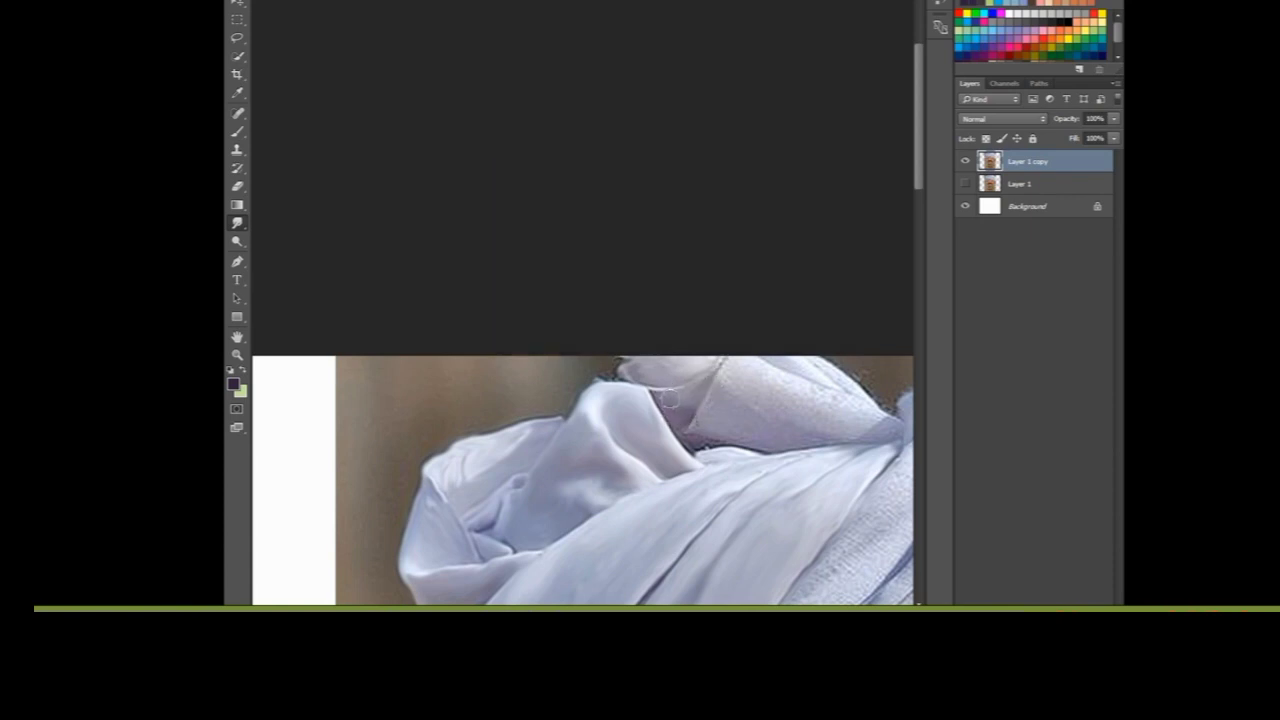
scroll(682, 420, down, 1)
scroll(724, 415, down, 1)
mouse_move(727, 305)
mouse_down()
mouse_move(872, 322)
mouse_move(760, 271)
mouse_move(866, 308)
mouse_move(895, 342)
mouse_move(755, 351)
mouse_up()
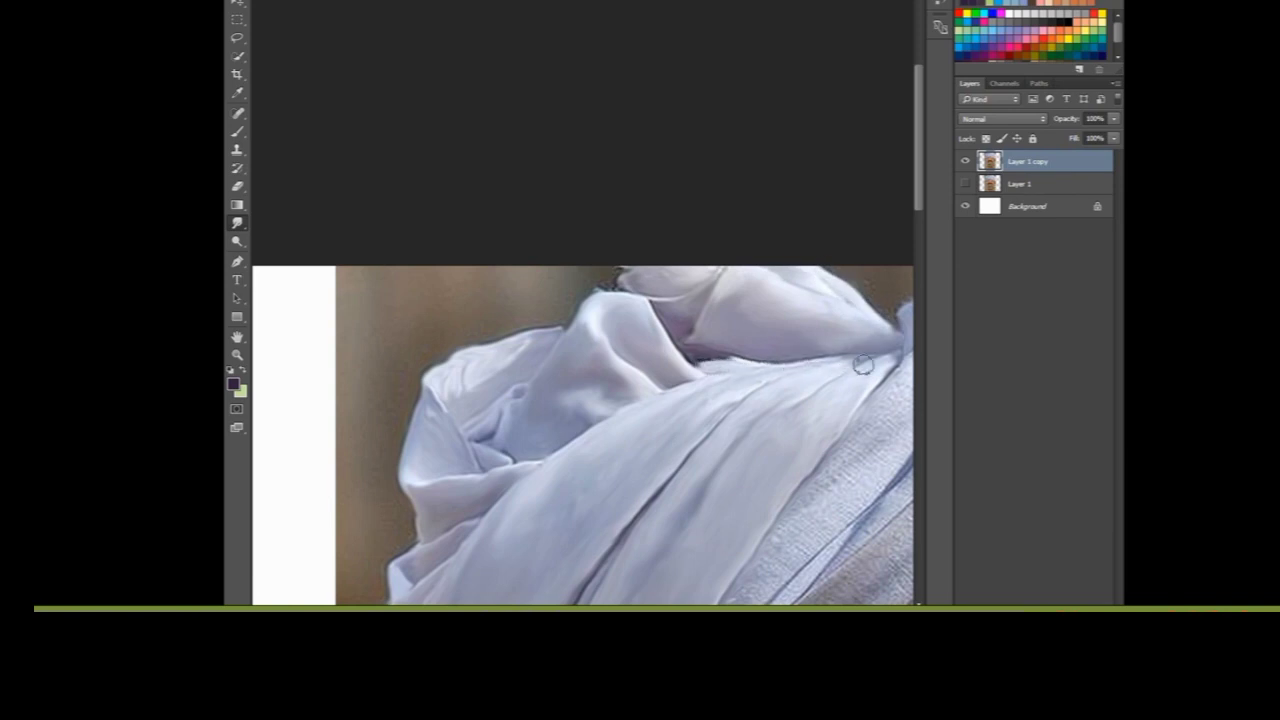
scroll(690, 385, down, 1)
Step: Pan to the turban top and smooth its speckled top and top-right edge
key(h)
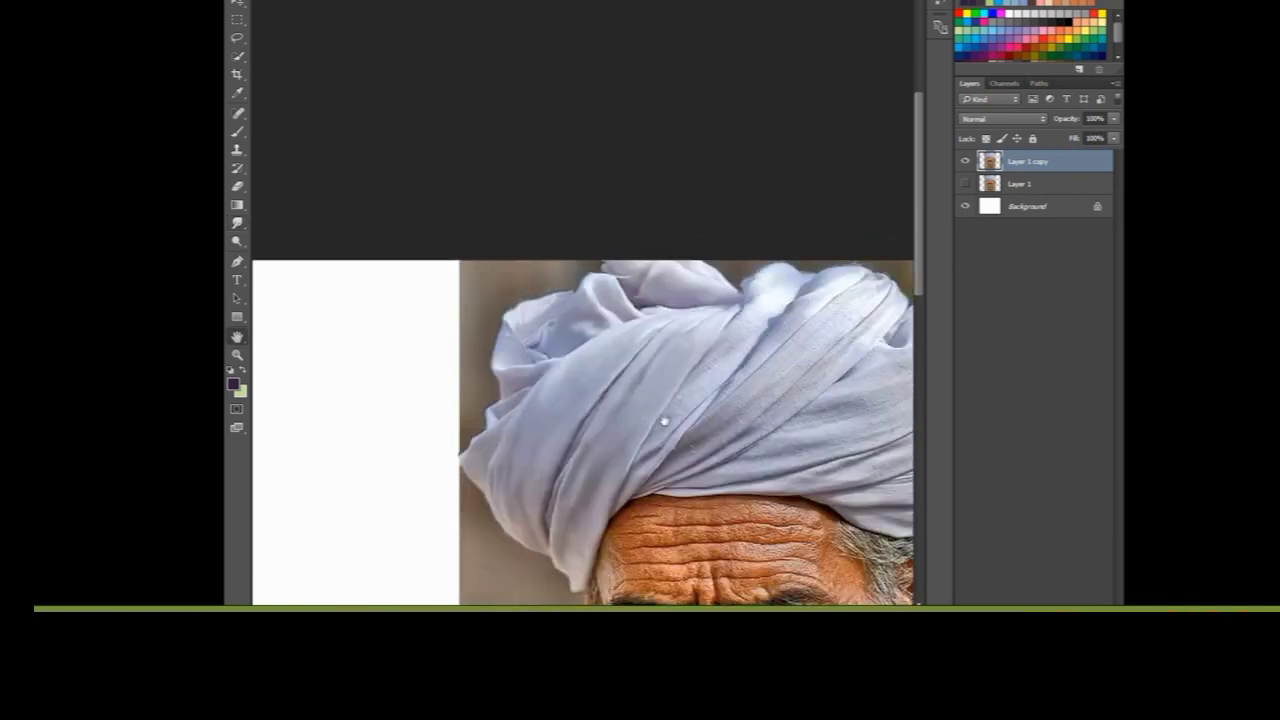
drag(630, 412, 535, 294)
drag(420, 330, 470, 308)
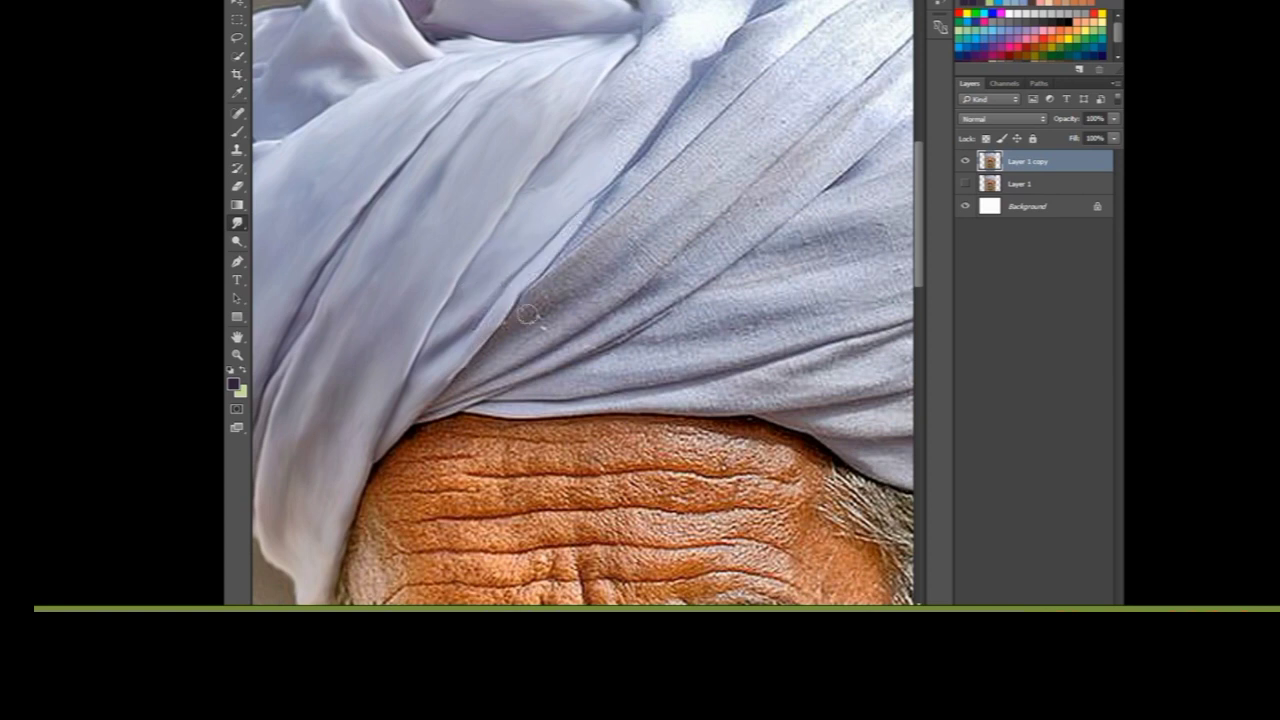
scroll(550, 265, up, 3)
scroll(600, 185, up, 1)
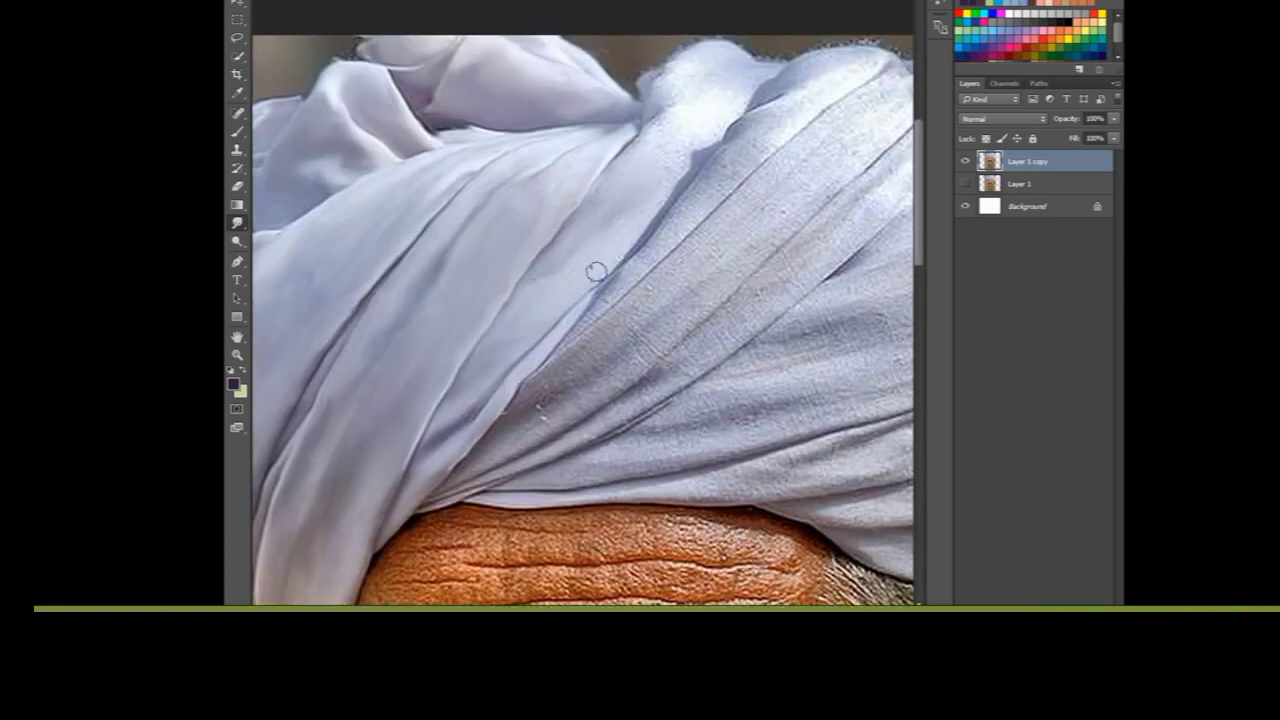
scroll(580, 255, up, 2)
mouse_move(758, 145)
mouse_down()
mouse_move(686, 143)
mouse_move(720, 143)
mouse_move(663, 257)
mouse_move(723, 180)
mouse_move(675, 157)
mouse_up()
mouse_move(771, 133)
mouse_down()
mouse_move(849, 129)
mouse_move(846, 149)
mouse_move(749, 185)
mouse_up()
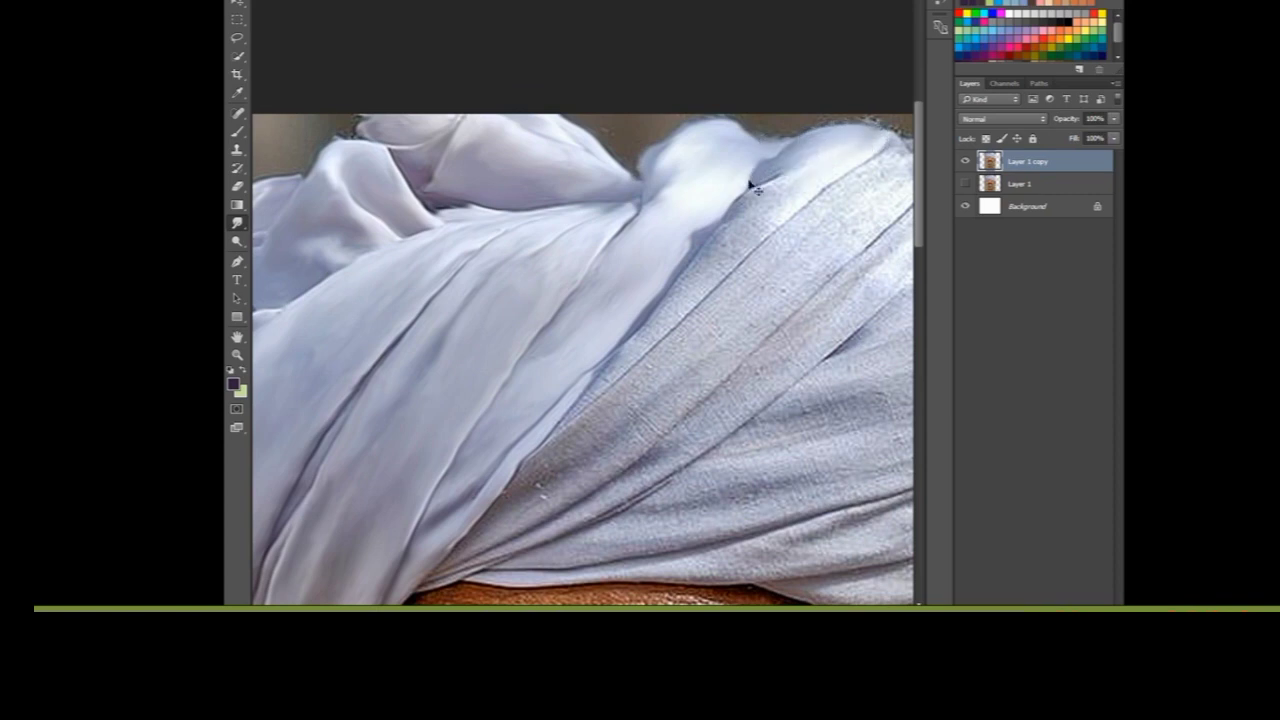
scroll(478, 244, down, 2)
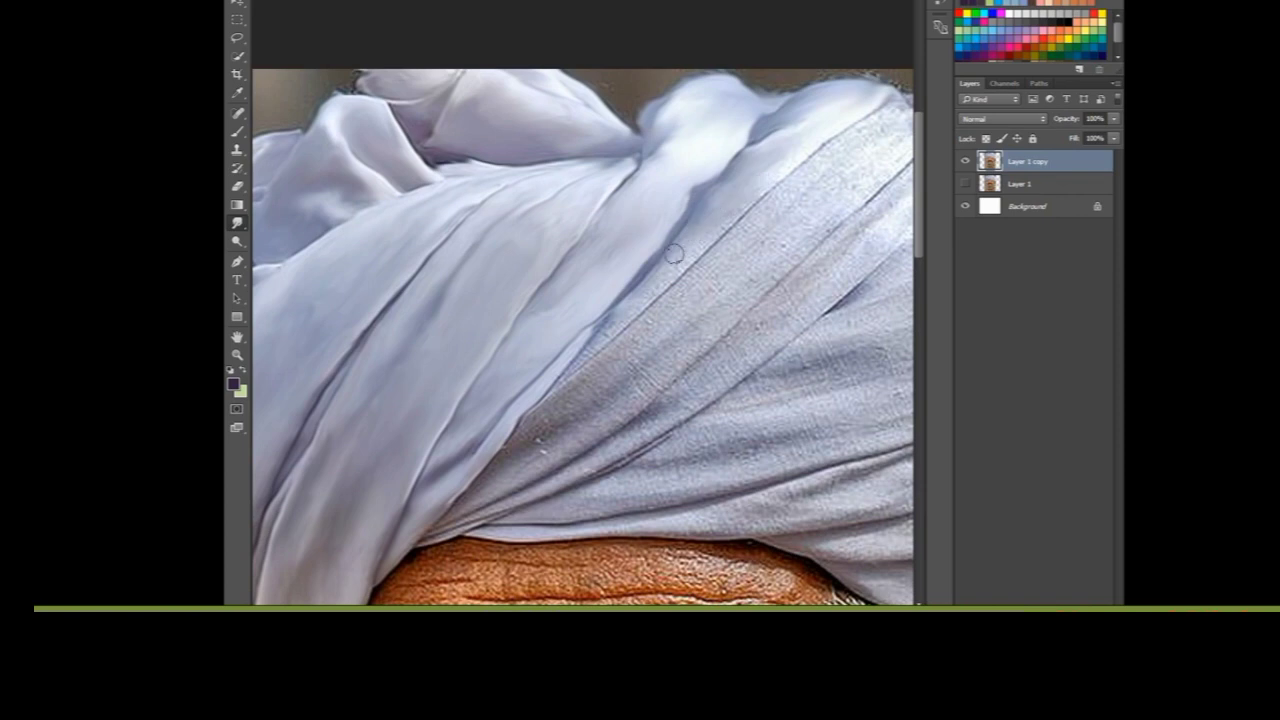
drag(869, 126, 738, 195)
click(237, 222)
Step: Smooth the long diagonal fold from the turban top down to its lower edge
mouse_move(789, 143)
mouse_down()
mouse_move(820, 171)
mouse_move(720, 271)
mouse_move(343, 508)
mouse_up()
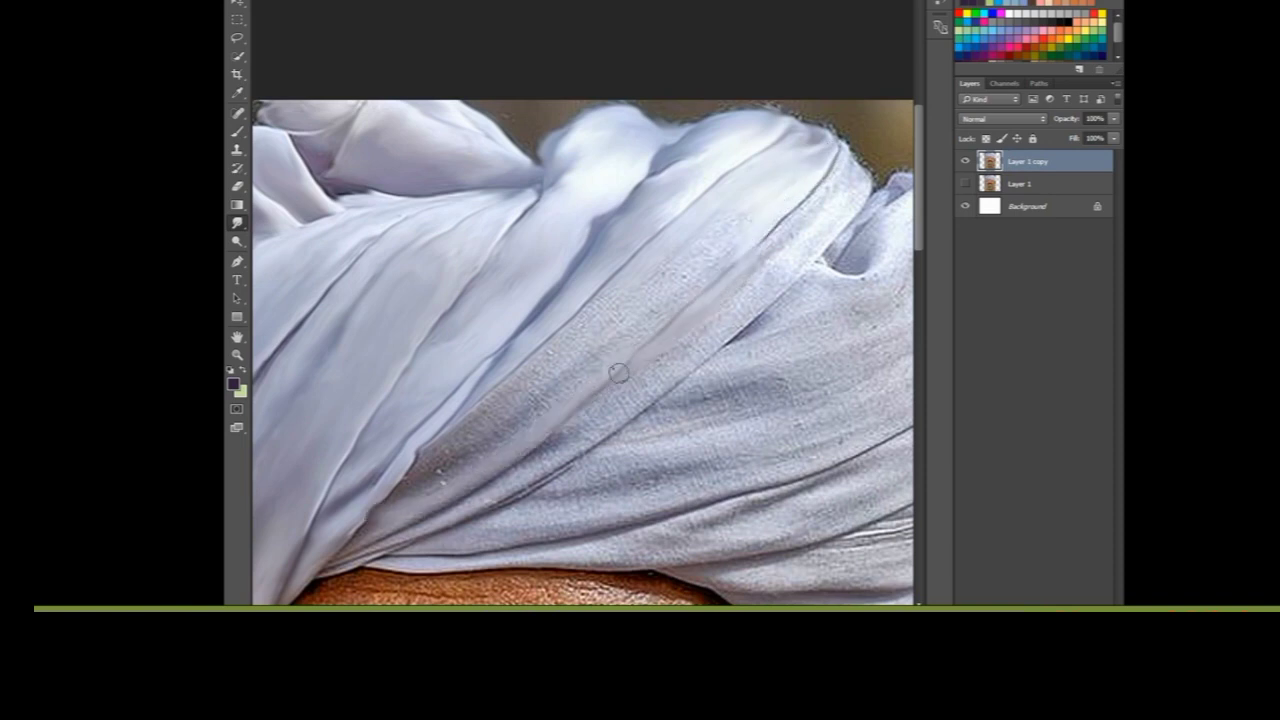
mouse_move(709, 340)
mouse_down()
mouse_move(805, 245)
mouse_move(631, 271)
mouse_move(499, 381)
mouse_up()
drag(704, 255, 609, 334)
drag(648, 269, 571, 360)
drag(735, 254, 705, 281)
mouse_move(677, 171)
mouse_down()
mouse_move(441, 449)
mouse_move(487, 410)
mouse_move(414, 472)
mouse_move(420, 462)
mouse_up()
mouse_move(374, 526)
mouse_down()
mouse_move(320, 586)
mouse_move(435, 535)
mouse_up()
drag(373, 573, 438, 539)
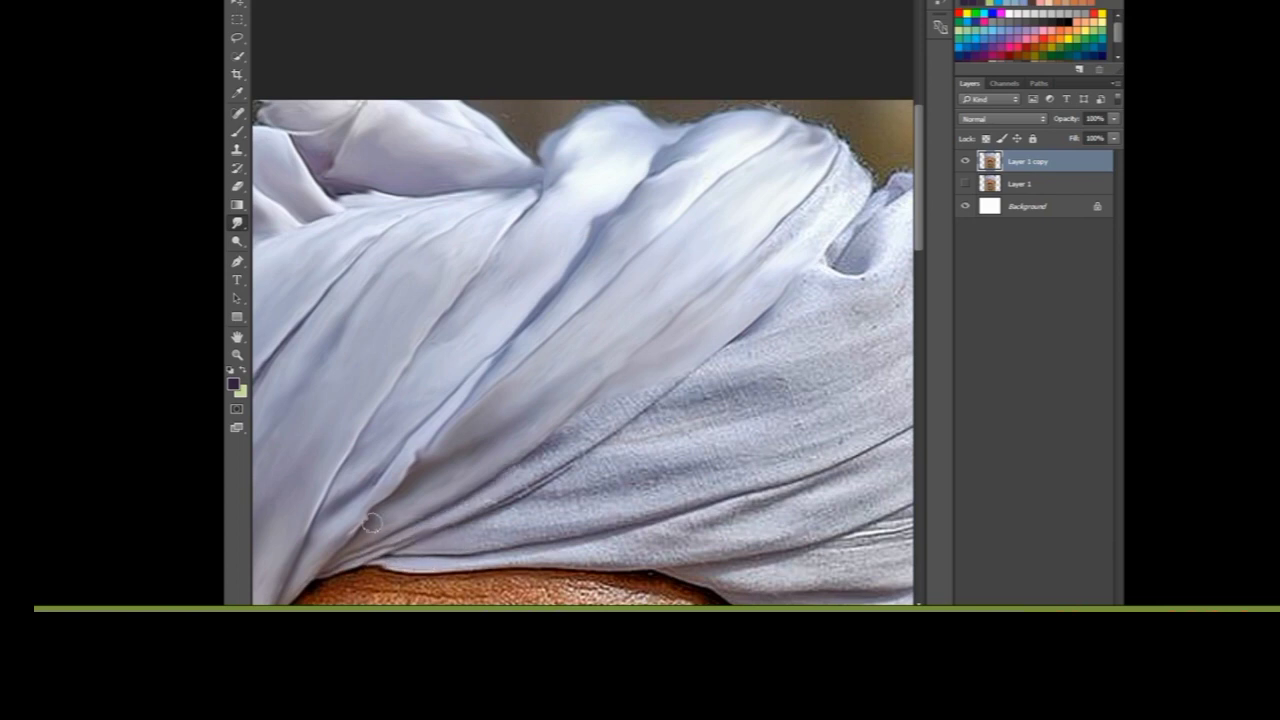
mouse_move(502, 485)
mouse_down()
mouse_move(609, 391)
mouse_move(588, 430)
mouse_move(690, 293)
mouse_up()
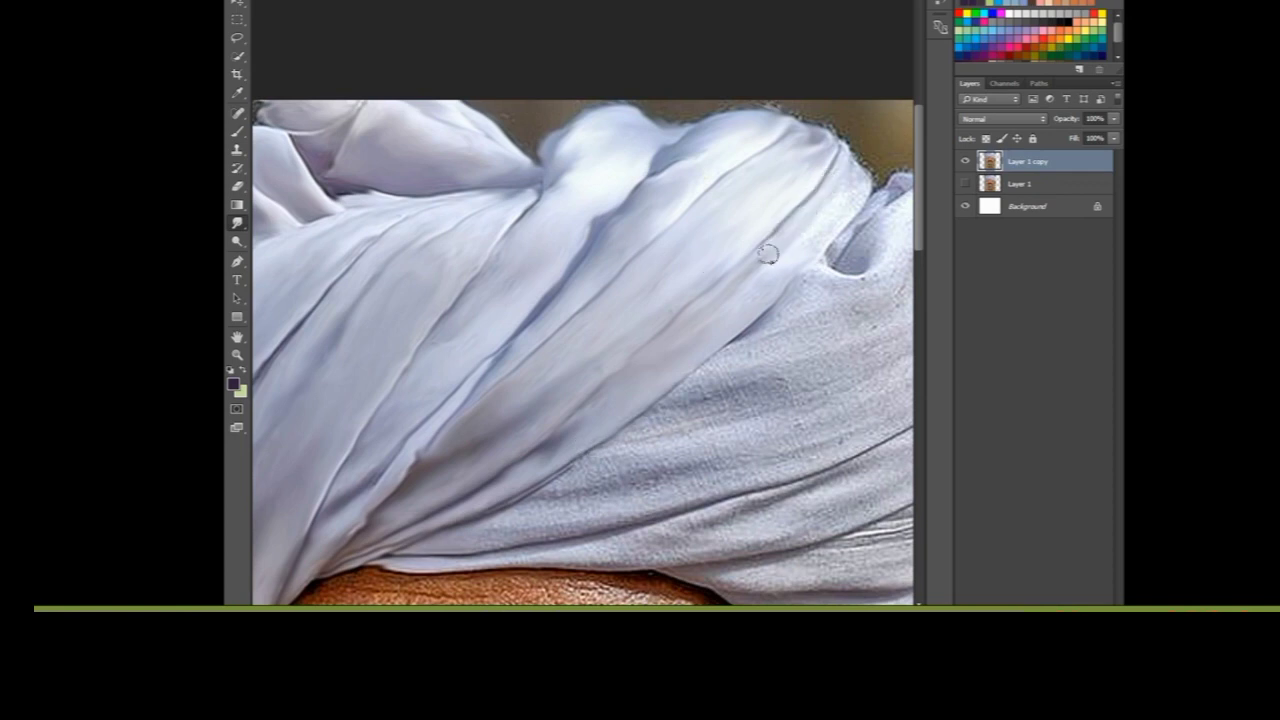
key(ctrl+minus)
key(ctrl+minus)
Step: Smudge the turban's right edge smooth and blend the band's white stripes
scroll(794, 266, up, 3)
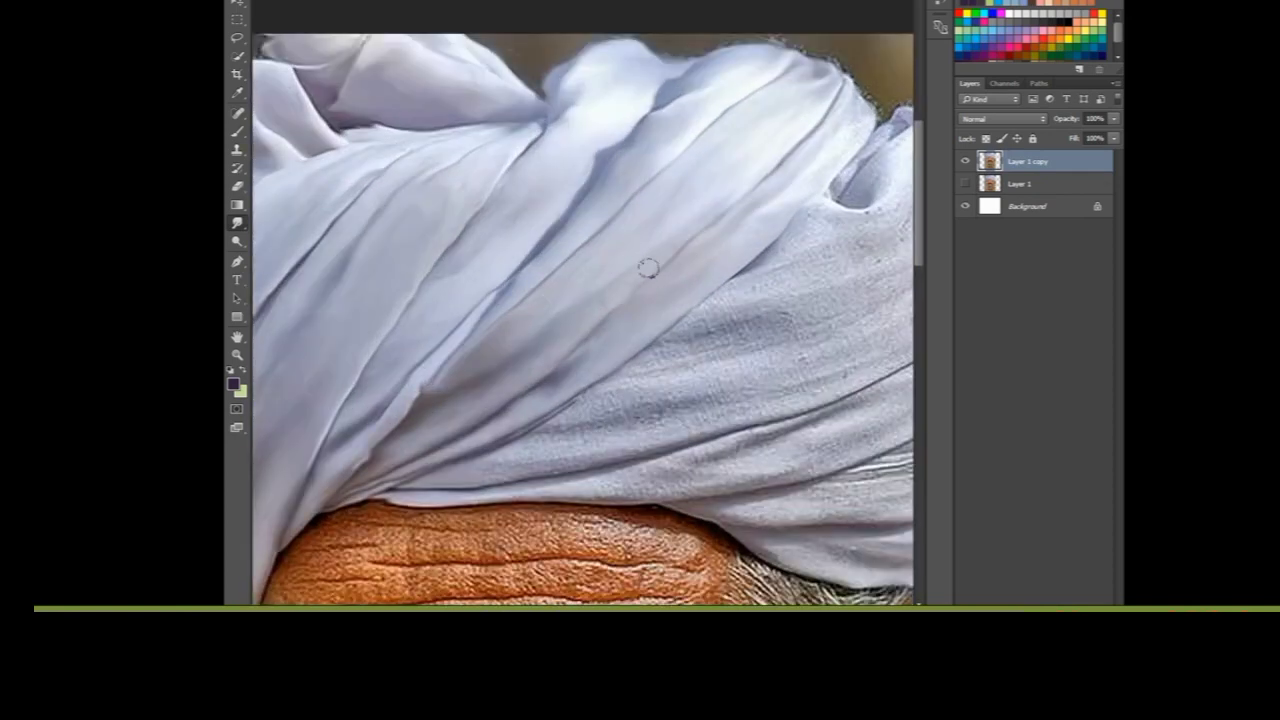
drag(609, 287, 549, 285)
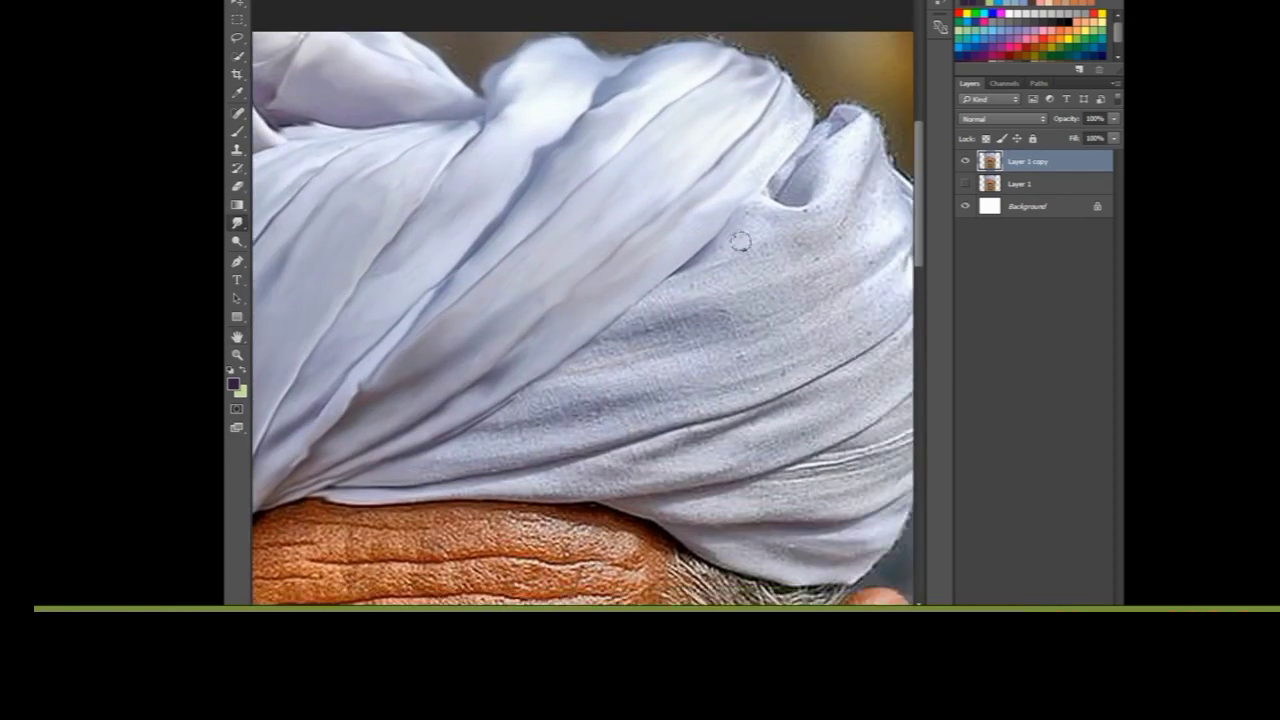
drag(759, 246, 764, 261)
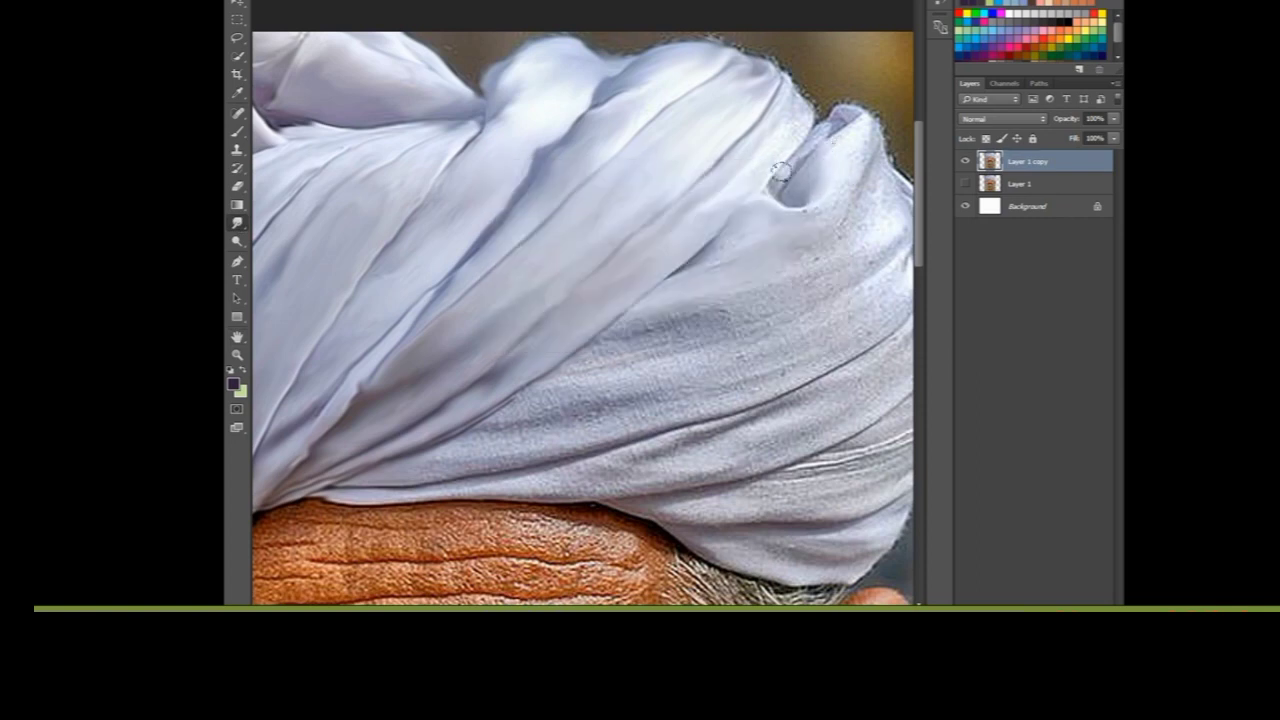
mouse_move(783, 133)
mouse_down()
mouse_move(845, 112)
mouse_move(852, 190)
mouse_move(717, 249)
mouse_move(598, 363)
mouse_move(749, 291)
mouse_move(837, 229)
mouse_up()
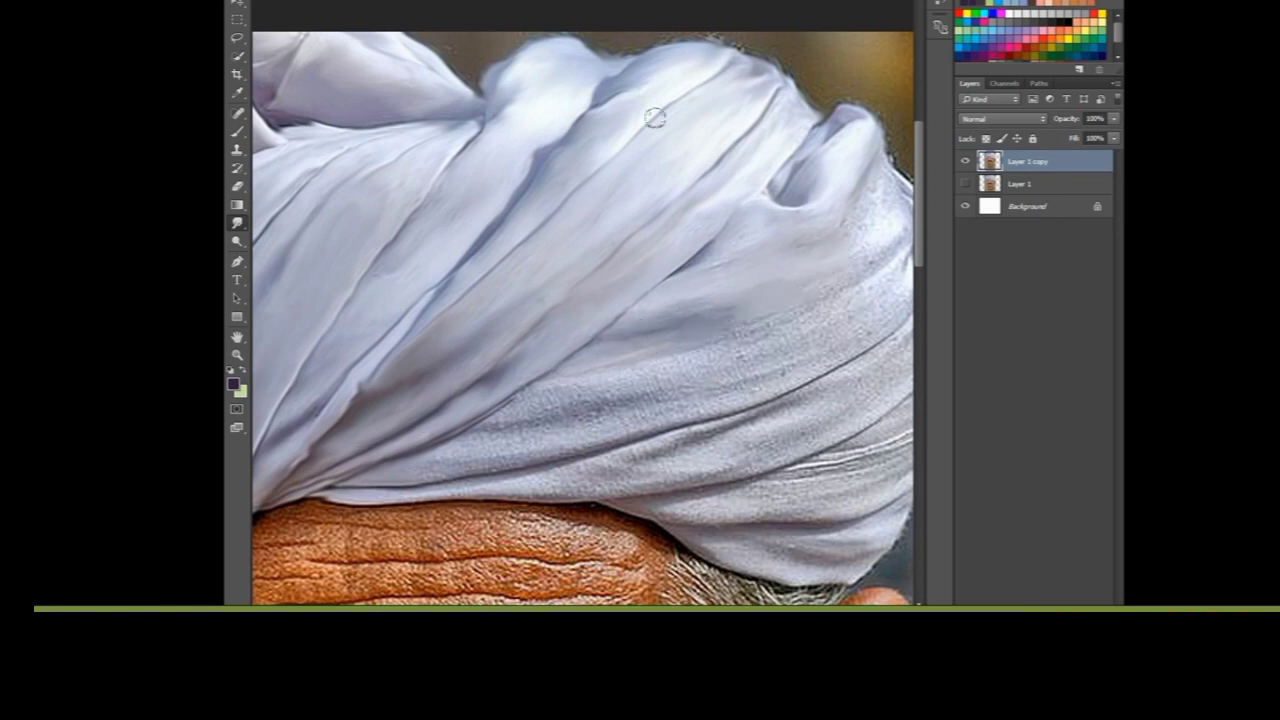
mouse_move(888, 182)
mouse_down()
mouse_move(843, 220)
mouse_move(846, 237)
mouse_move(870, 244)
mouse_up()
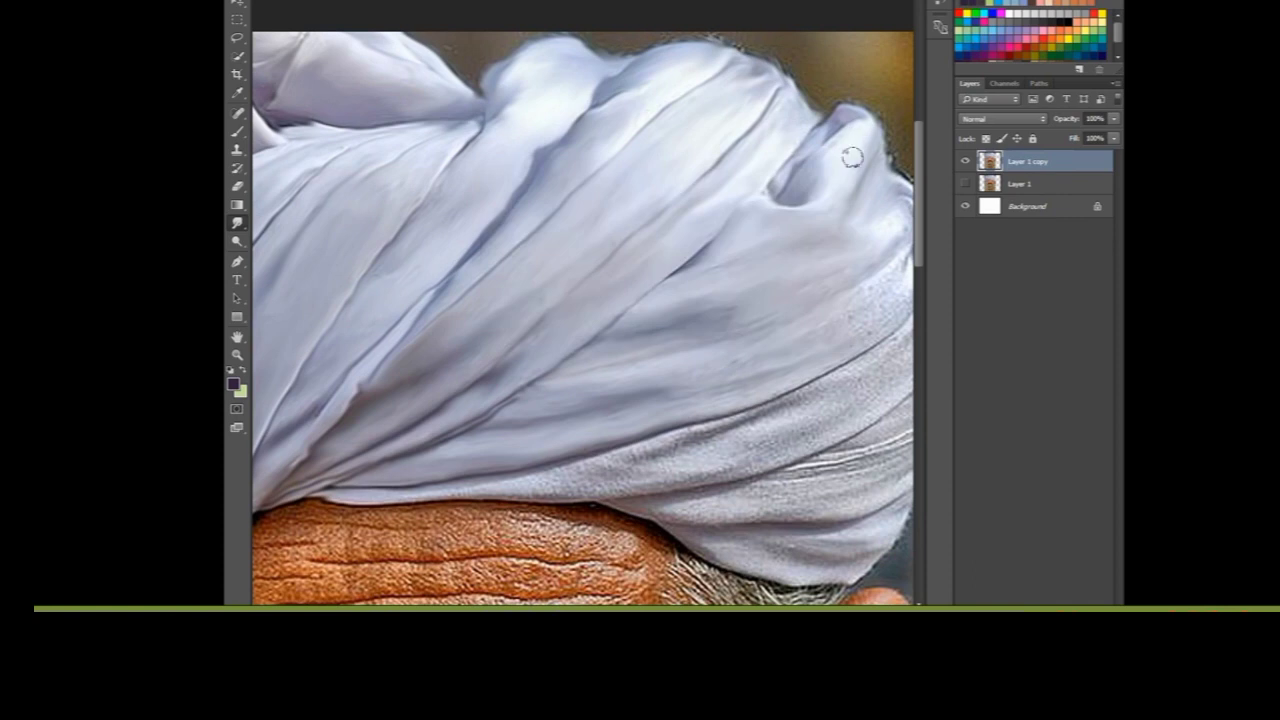
mouse_move(641, 386)
mouse_down()
mouse_move(494, 323)
mouse_move(486, 303)
mouse_up()
mouse_move(762, 132)
mouse_down()
mouse_move(783, 166)
mouse_move(797, 163)
mouse_move(780, 209)
mouse_move(735, 260)
mouse_move(794, 229)
mouse_move(693, 318)
mouse_up()
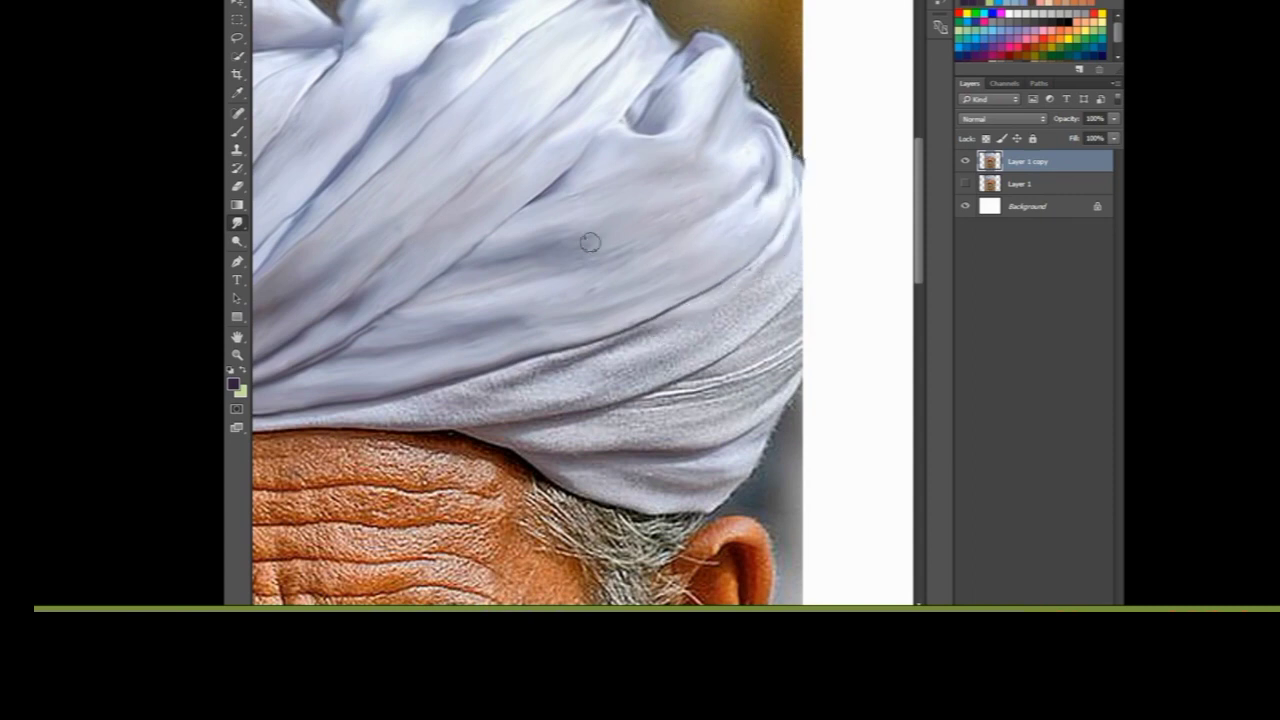
drag(800, 263, 767, 308)
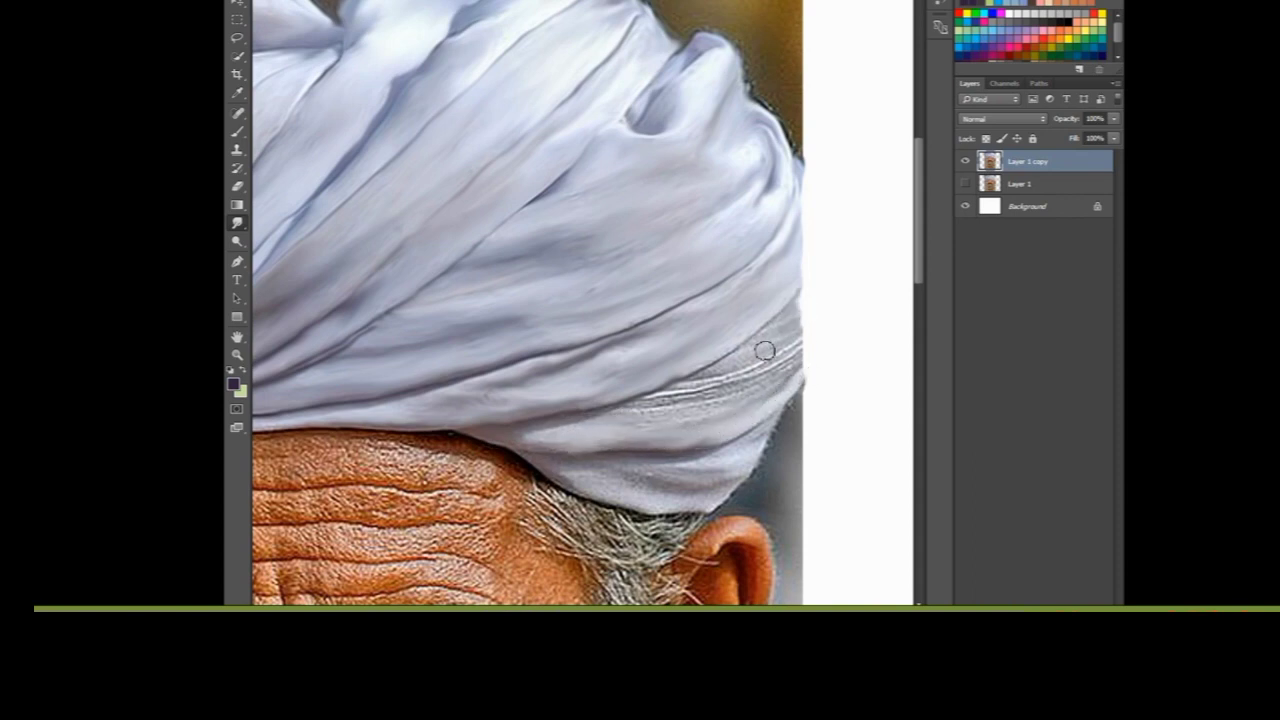
drag(812, 287, 648, 409)
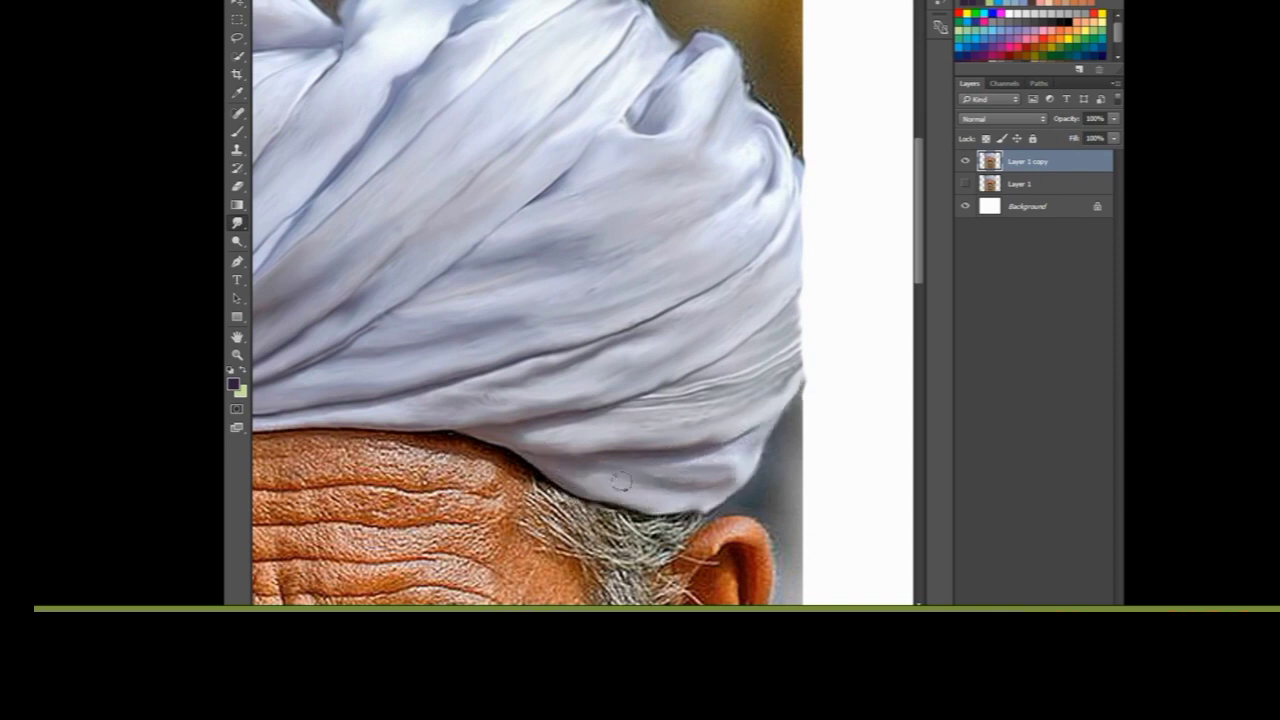
Step: Flick short strokes beside the ear to pull out grey-white hair strands
drag(530, 500, 596, 546)
drag(580, 502, 636, 546)
drag(556, 532, 652, 572)
mouse_move(620, 506)
mouse_down()
mouse_move(682, 550)
mouse_move(673, 500)
mouse_up()
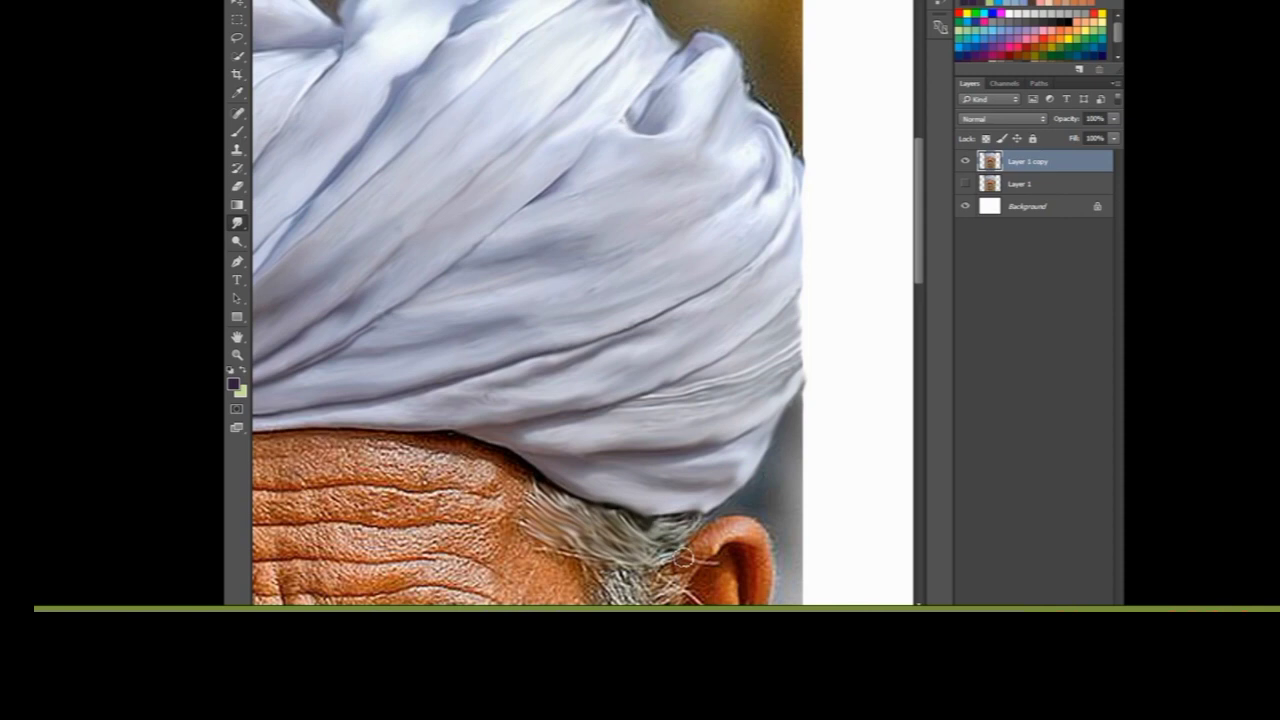
Step: Pull out one more hair strand beside the ear, then scroll down toward the eye
scroll(700, 560, down, 2)
mouse_move(589, 504)
mouse_down()
mouse_move(660, 598)
mouse_move(672, 514)
mouse_move(695, 505)
mouse_up()
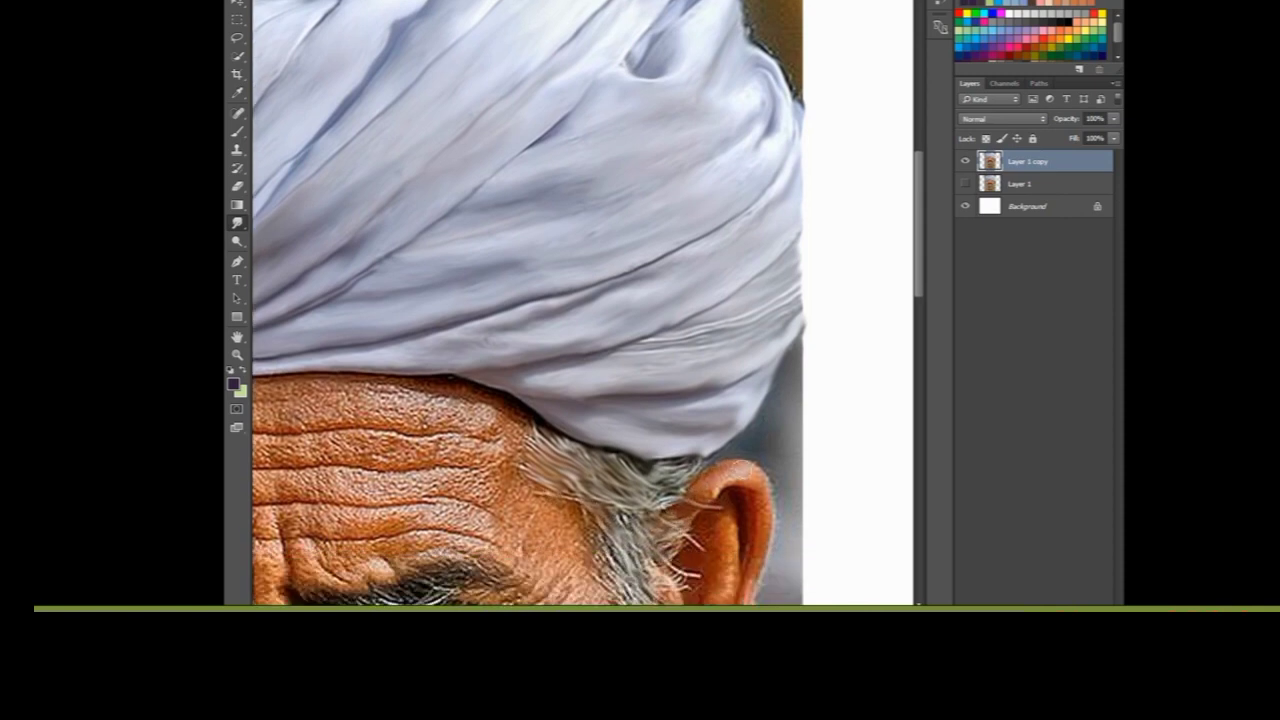
scroll(766, 516, down, 2)
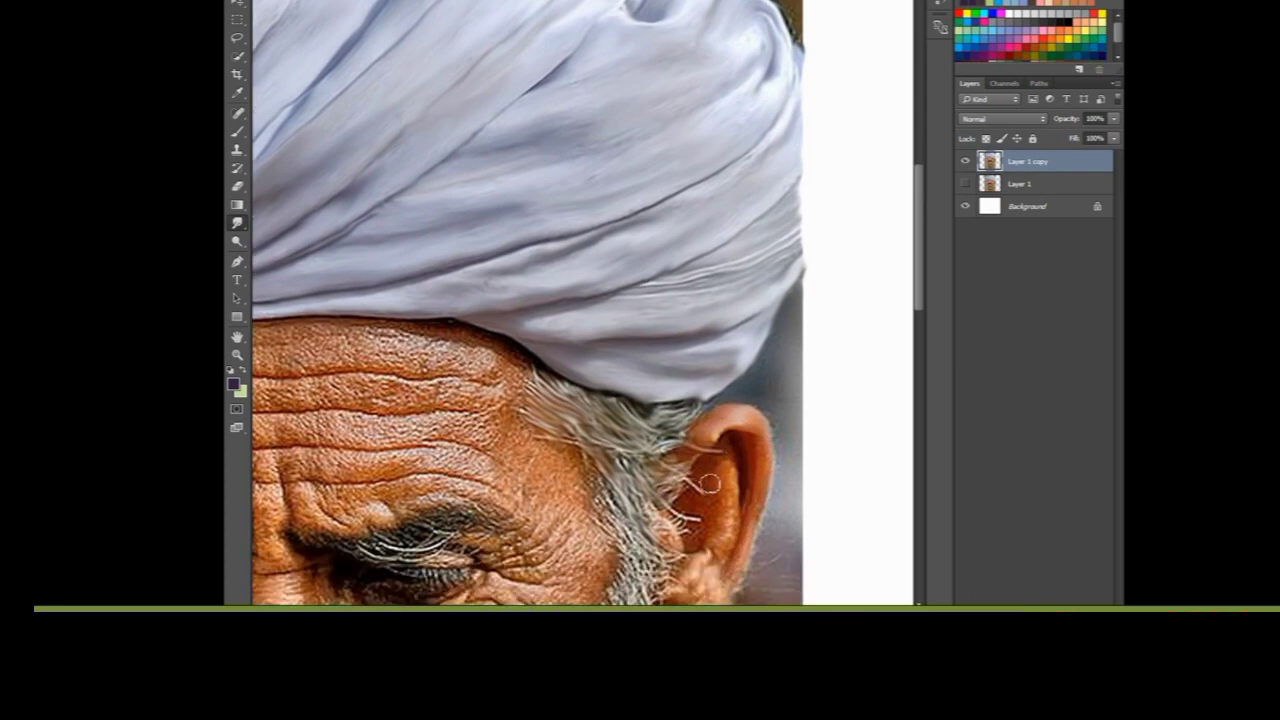
scroll(690, 540, down, 1)
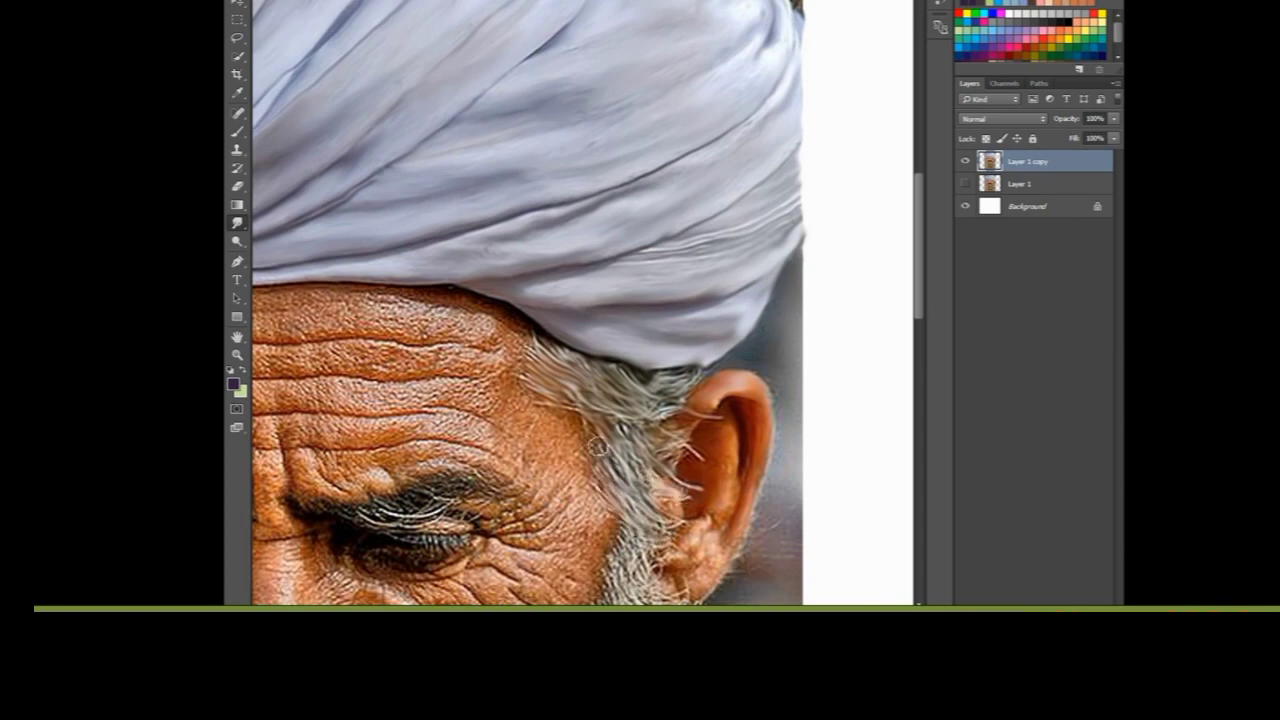
scroll(620, 488, down, 2)
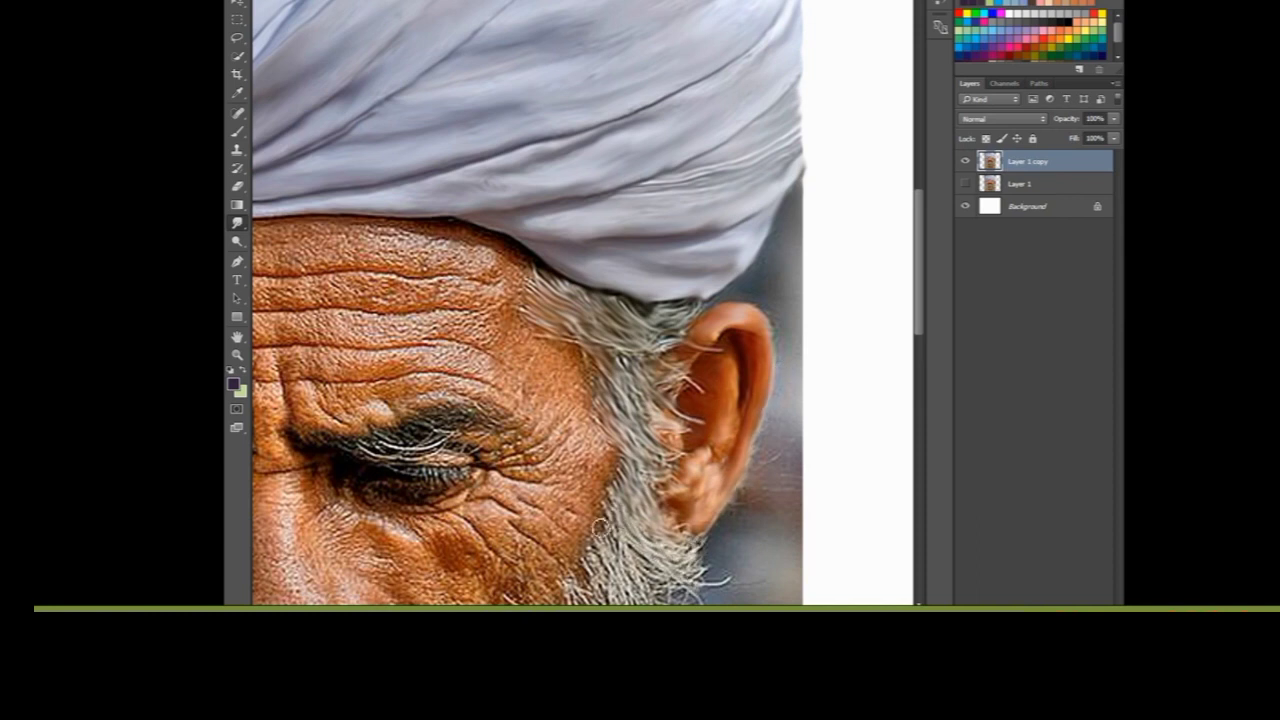
scroll(615, 515, down, 2)
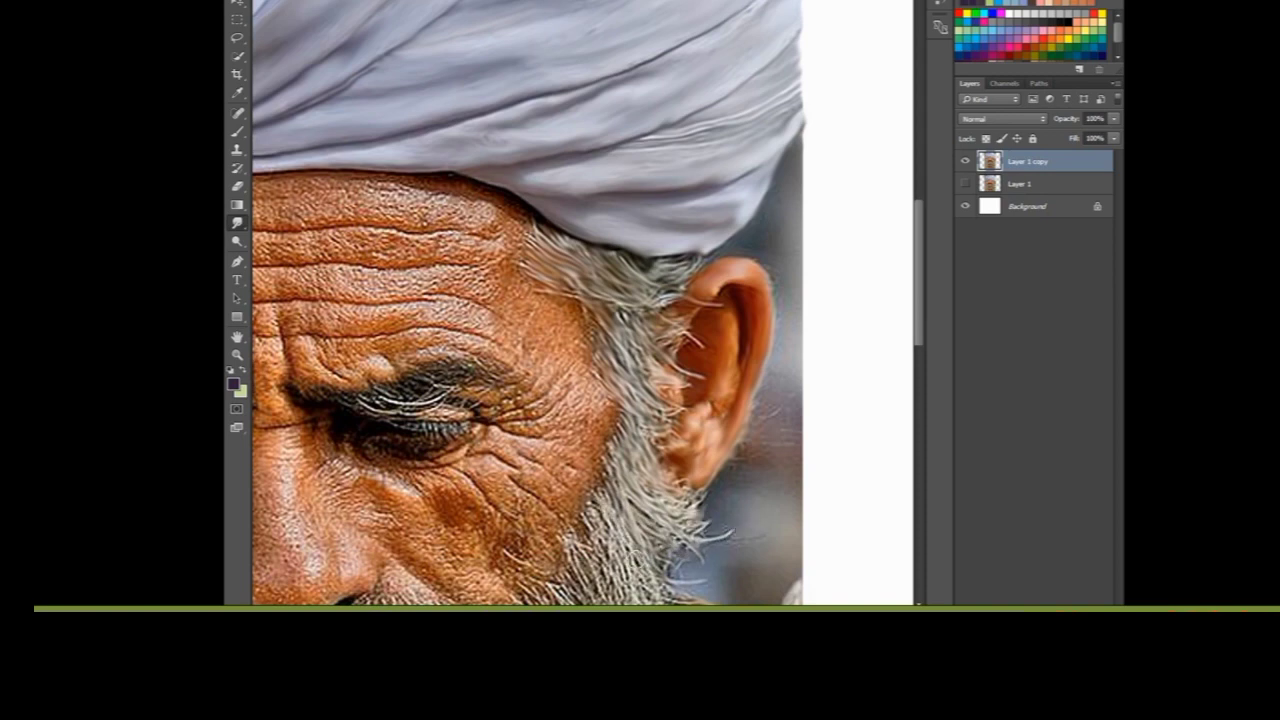
Step: Zoom out to see the whole portrait, then zoom back in on the forehead
scroll(780, 377, down, 2)
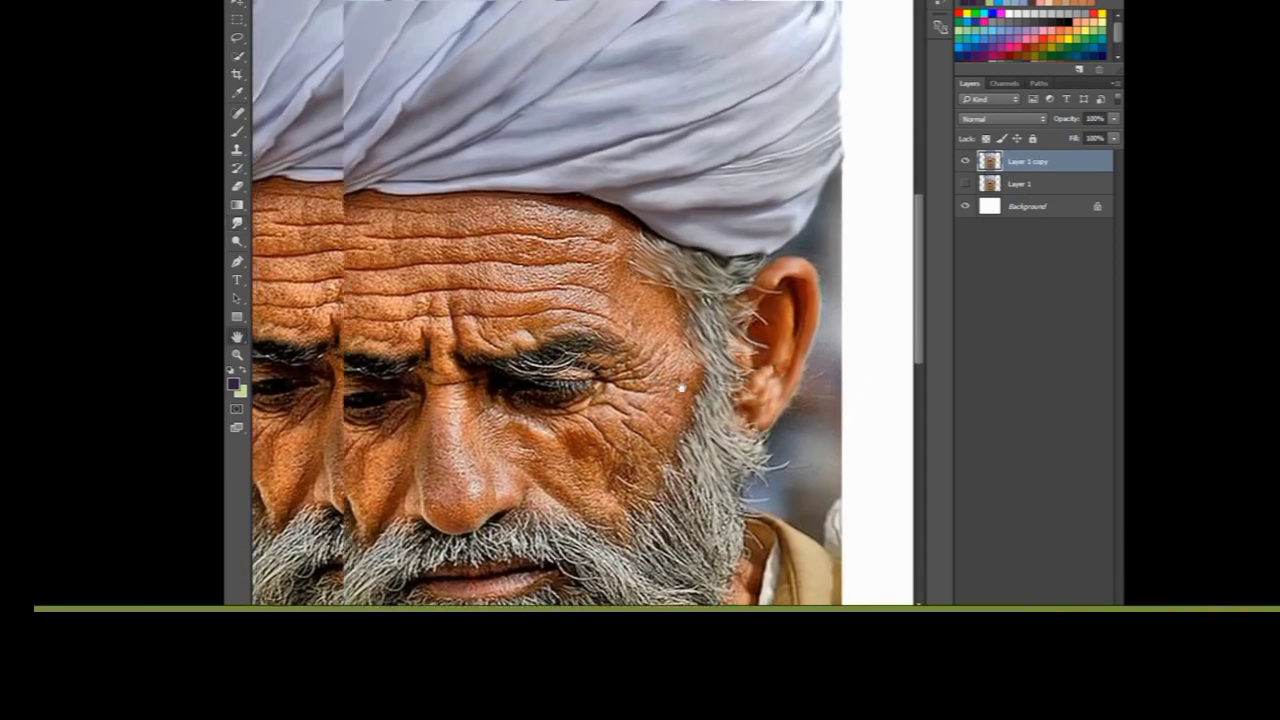
scroll(682, 388, down, 1)
scroll(685, 390, down, 1)
scroll(690, 392, down, 1)
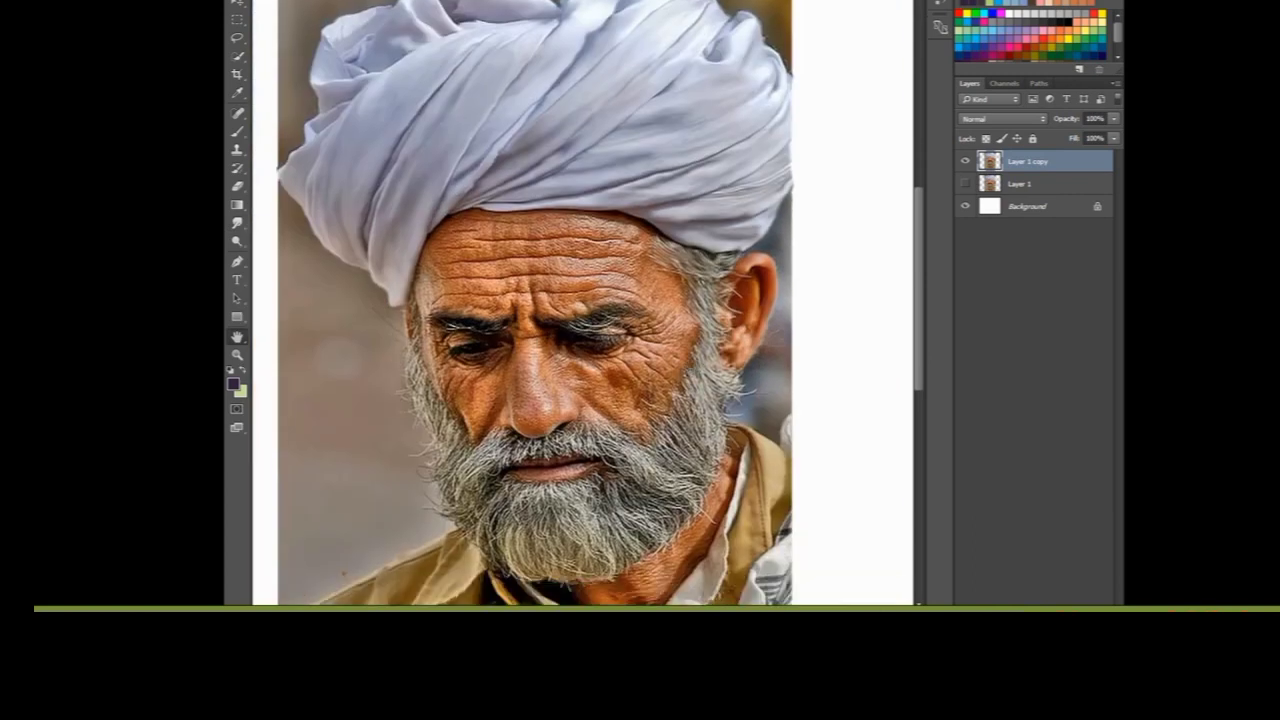
scroll(600, 328, up, 4)
scroll(600, 328, down, 1)
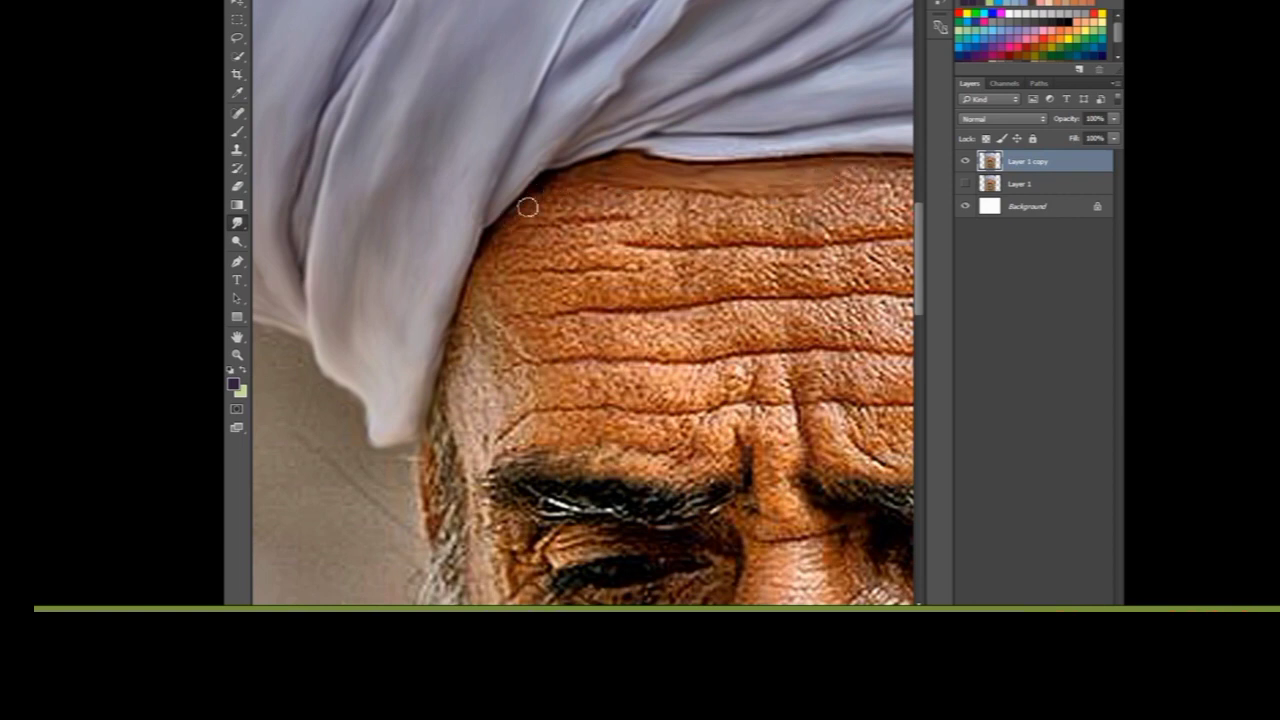
Step: Smudge the upper forehead creases under the turban into smooth painterly ridges
key(ctrl+plus)
scroll(575, 172, up, 1)
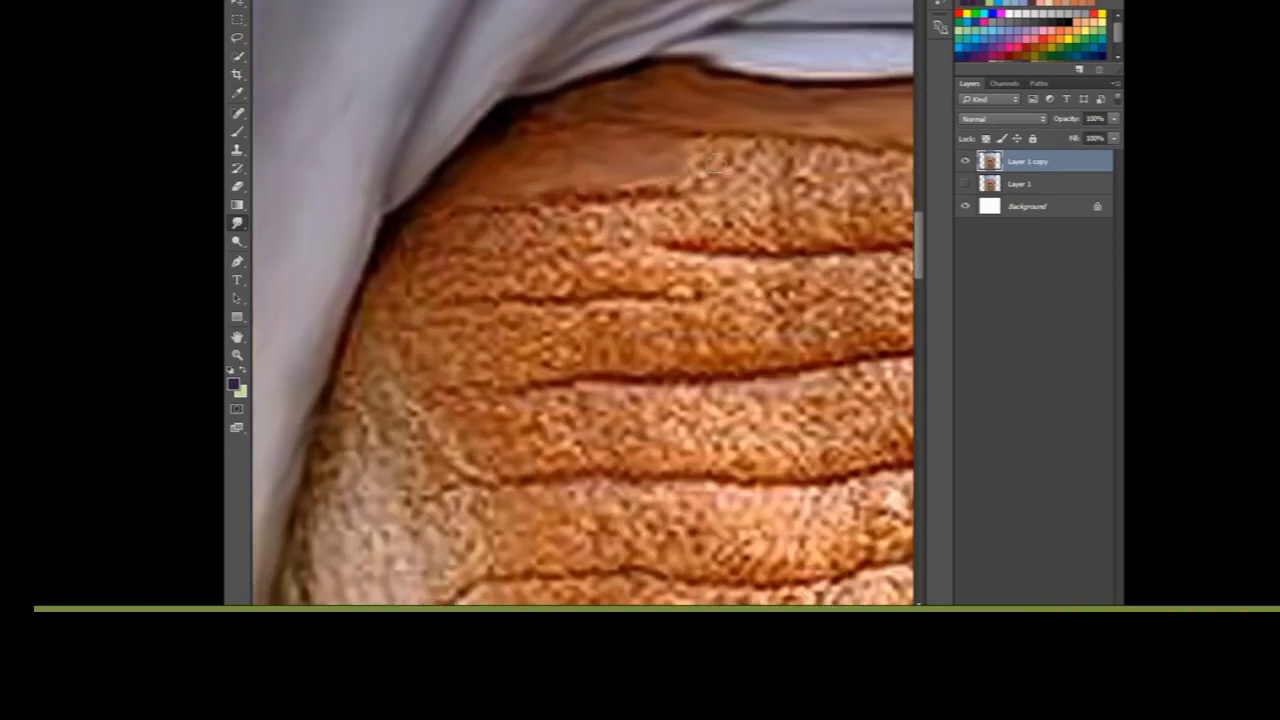
key(ctrl+minus)
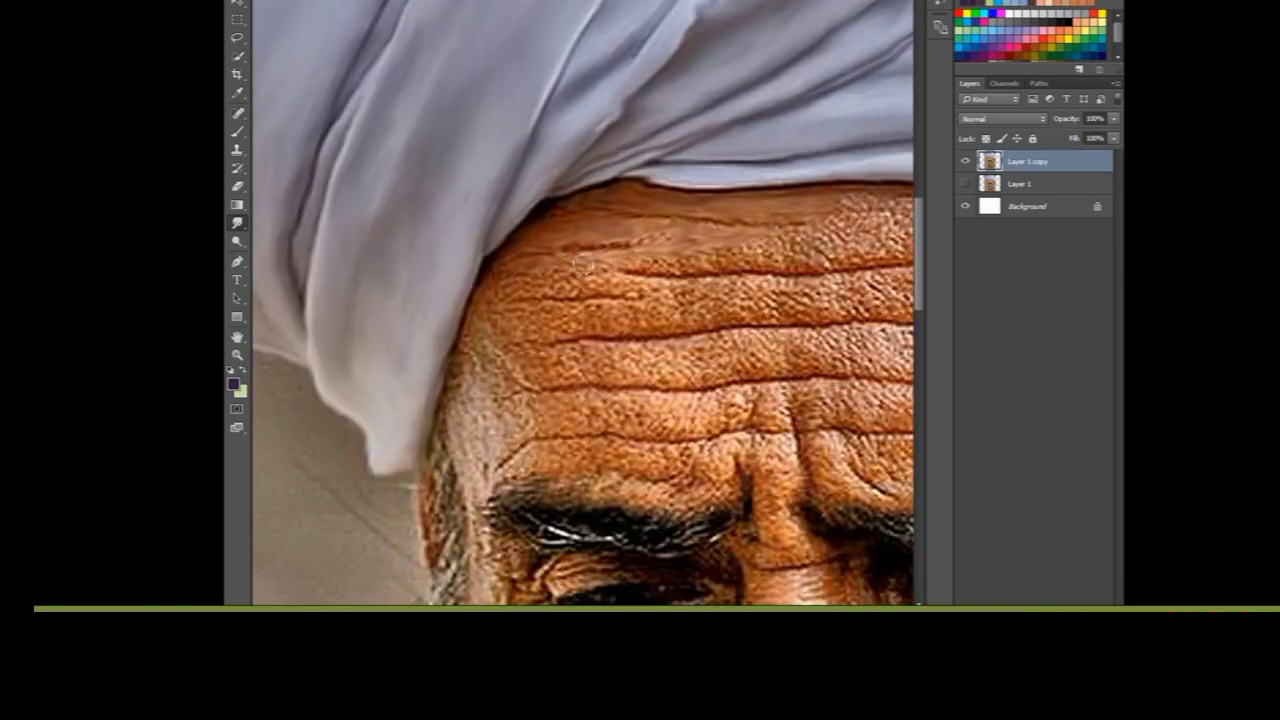
mouse_move(618, 250)
mouse_down()
mouse_move(662, 262)
mouse_move(796, 234)
mouse_move(845, 238)
mouse_move(824, 205)
mouse_move(745, 270)
mouse_move(640, 268)
mouse_move(690, 233)
mouse_up()
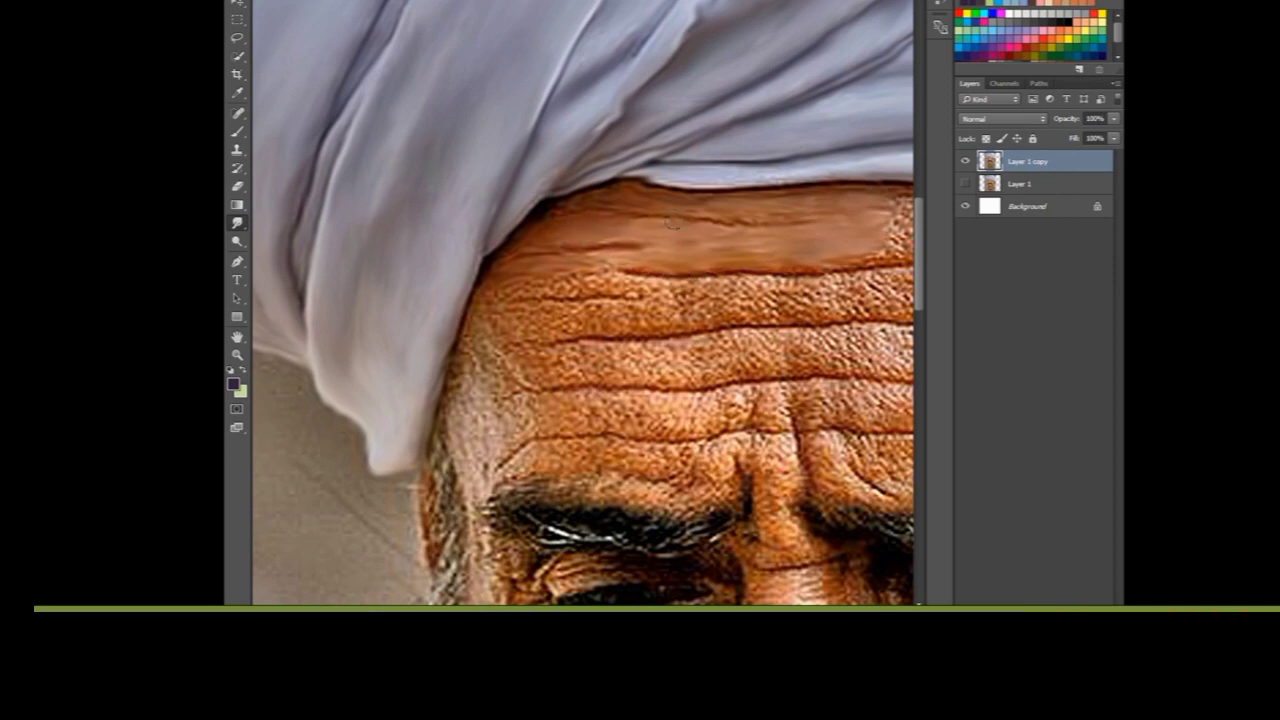
drag(618, 201, 715, 206)
mouse_move(530, 292)
mouse_down()
mouse_move(707, 286)
mouse_move(632, 316)
mouse_move(696, 320)
mouse_move(760, 318)
mouse_move(707, 300)
mouse_move(752, 292)
mouse_move(800, 288)
mouse_move(765, 316)
mouse_move(885, 290)
mouse_move(860, 315)
mouse_move(795, 301)
mouse_up()
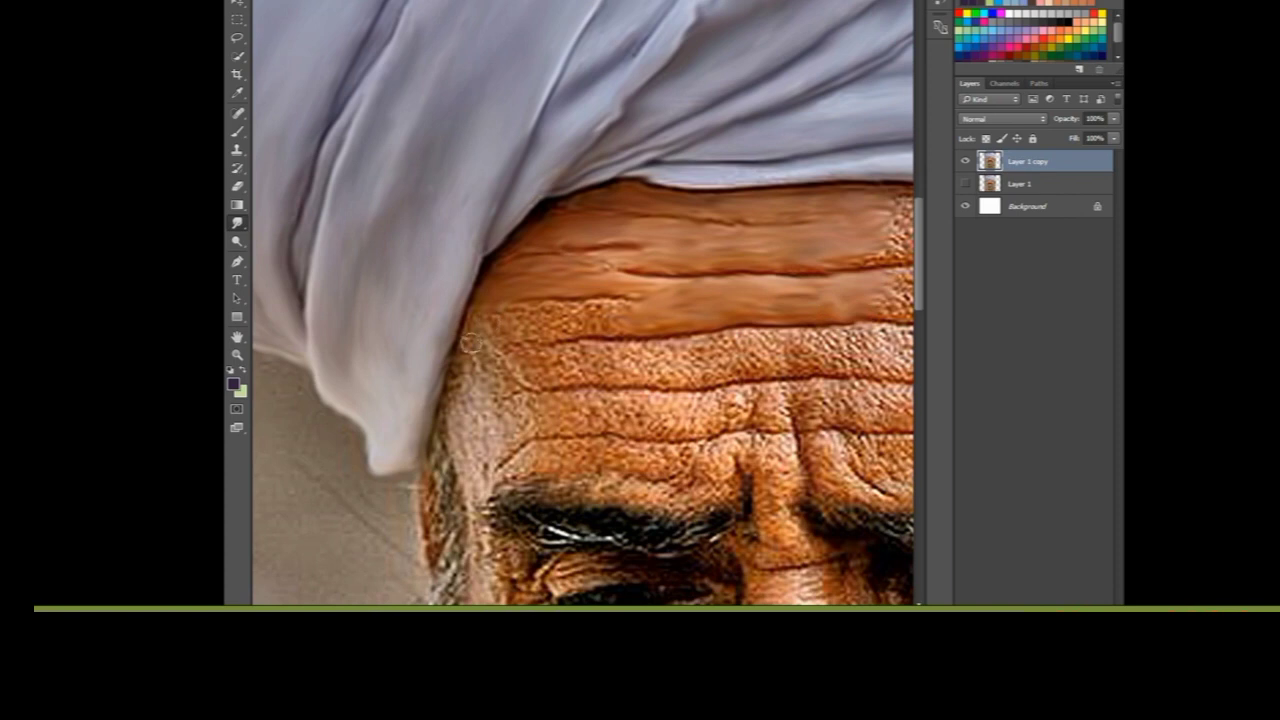
drag(549, 311, 532, 326)
drag(597, 268, 594, 327)
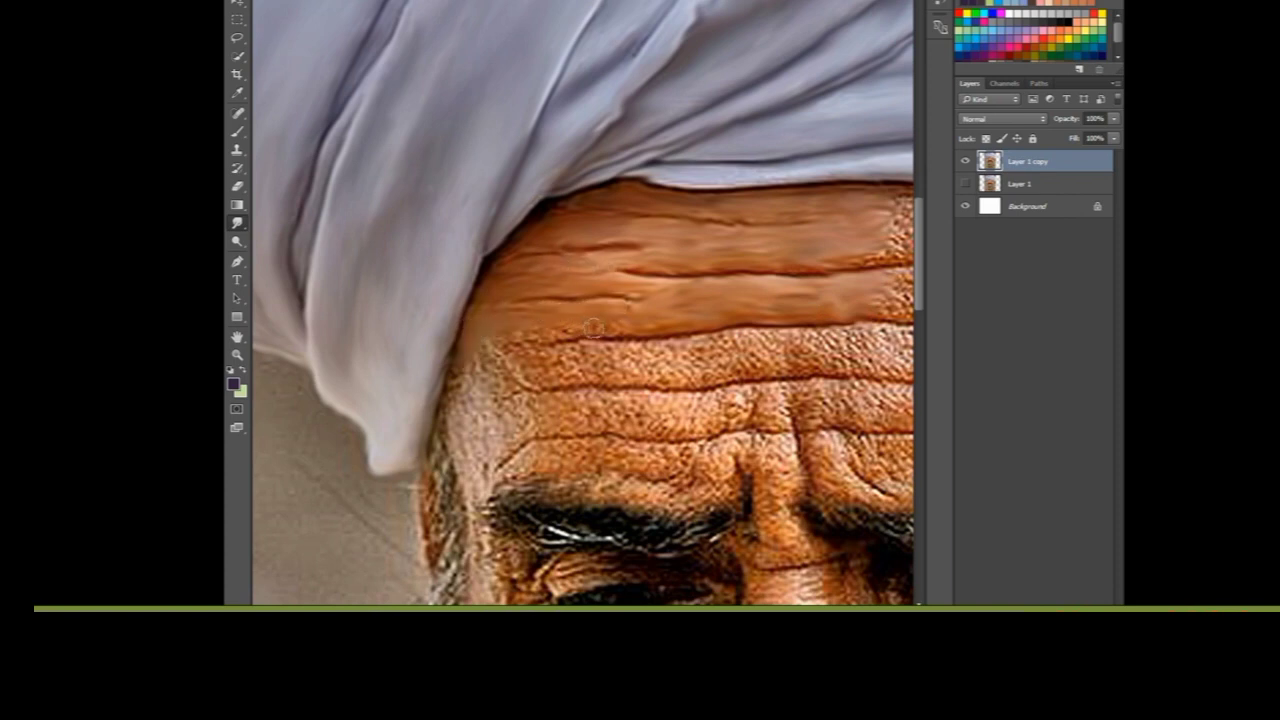
mouse_move(452, 411)
mouse_down()
mouse_move(630, 382)
mouse_move(662, 350)
mouse_move(728, 352)
mouse_move(690, 380)
mouse_move(748, 345)
mouse_move(800, 340)
mouse_move(830, 370)
mouse_move(860, 340)
mouse_up()
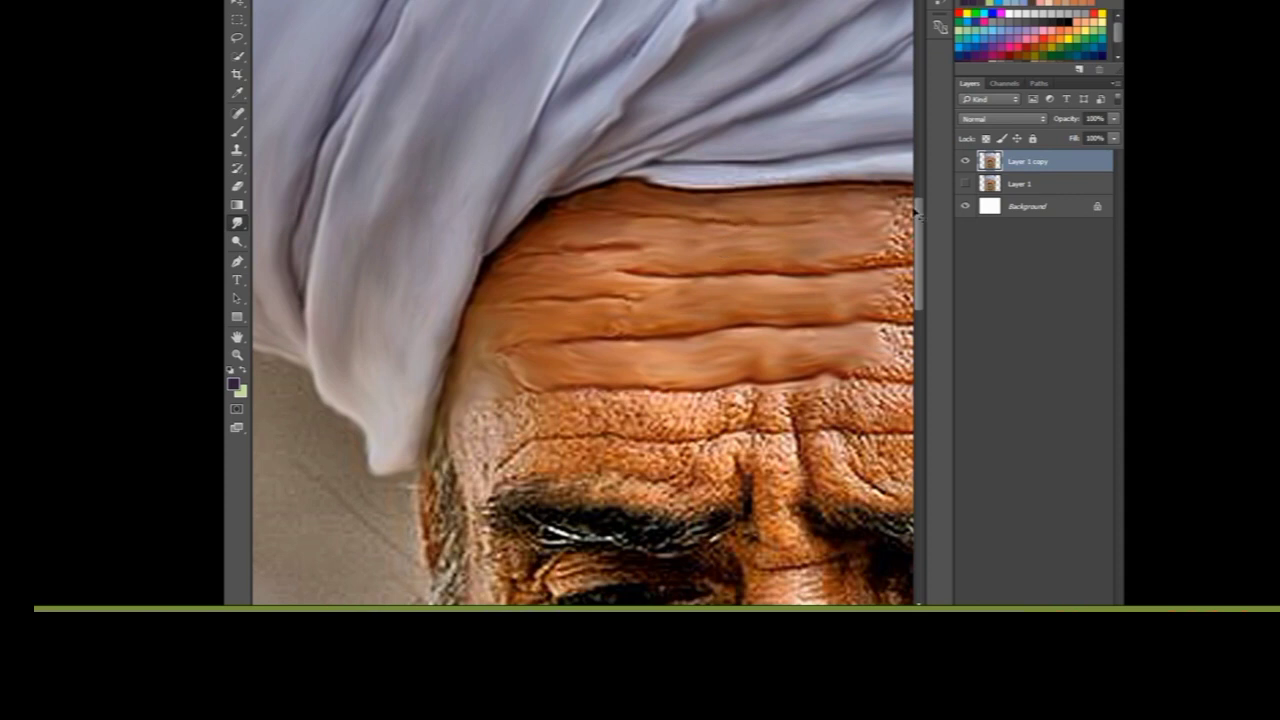
key(ctrl+minus)
Step: Zoom back in and smooth the pitted skin along the upper forehead hairline
drag(723, 328, 800, 295)
key(ctrl+plus)
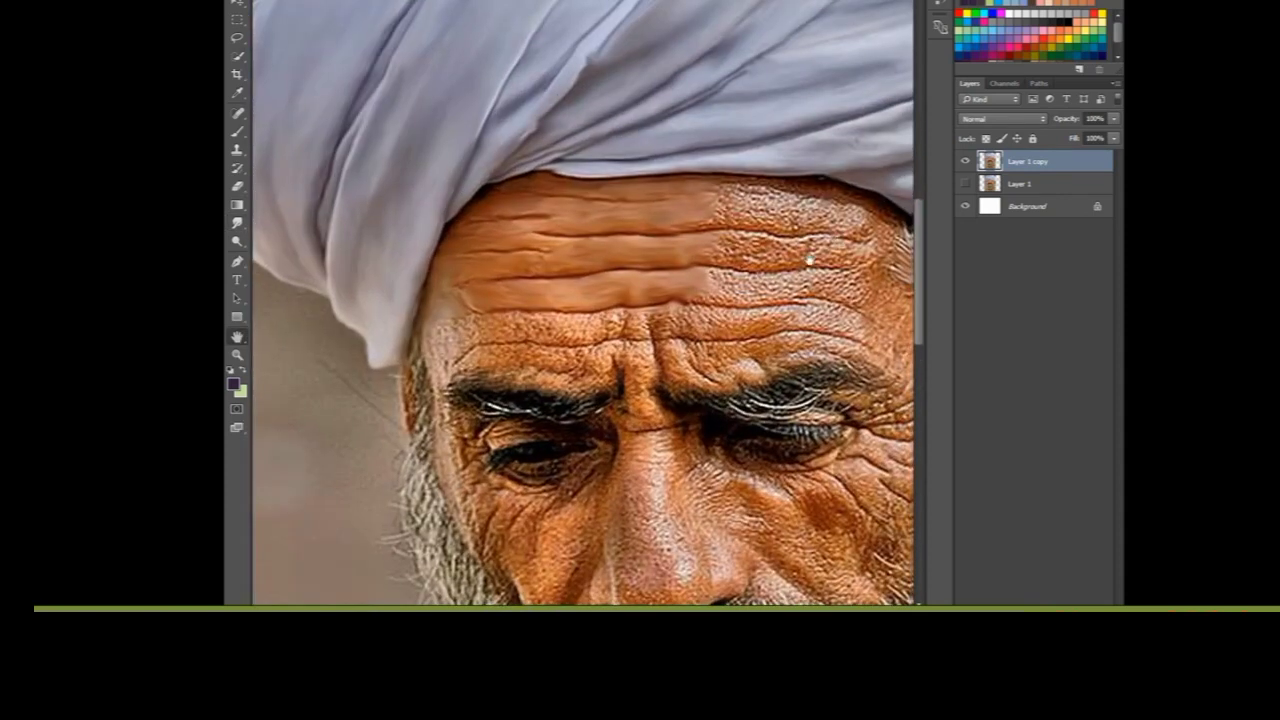
key(ctrl+plus)
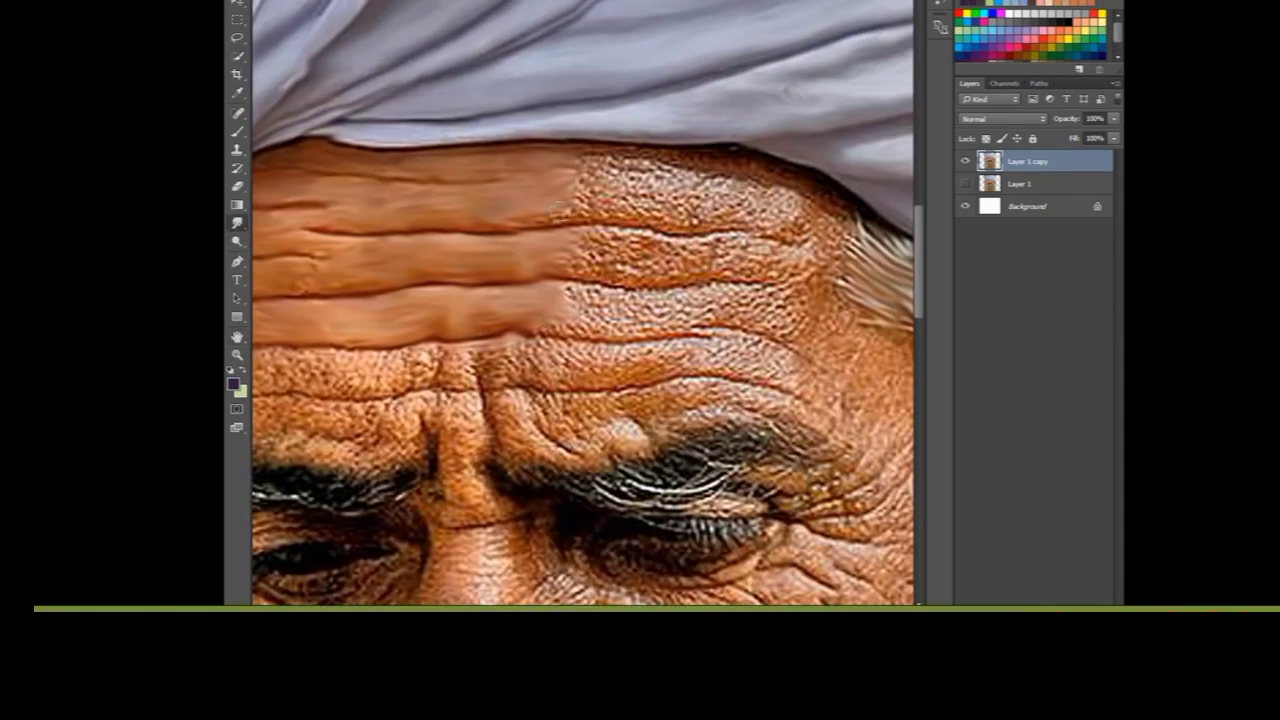
mouse_move(590, 160)
mouse_down()
mouse_move(830, 191)
mouse_move(836, 229)
mouse_up()
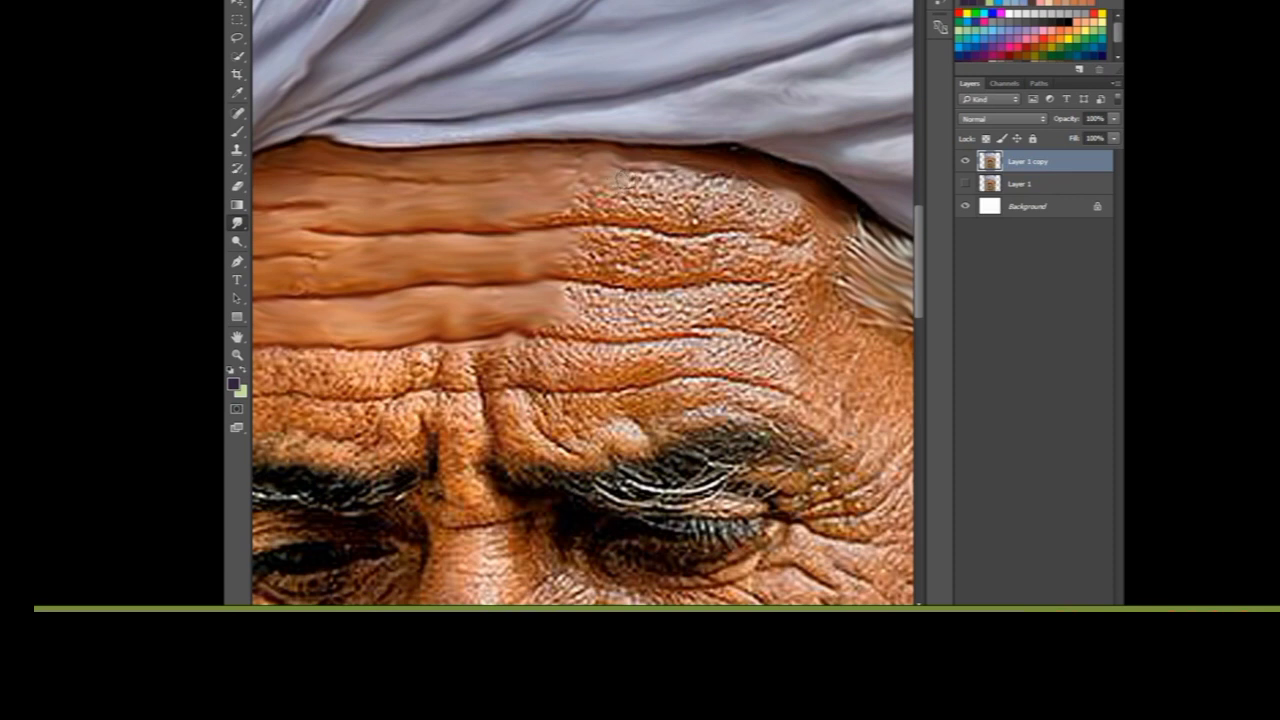
mouse_move(615, 195)
mouse_down()
mouse_move(610, 215)
mouse_move(693, 183)
mouse_move(673, 212)
mouse_move(785, 205)
mouse_move(800, 222)
mouse_move(772, 196)
mouse_up()
mouse_move(697, 186)
mouse_down()
mouse_move(615, 211)
mouse_move(821, 237)
mouse_up()
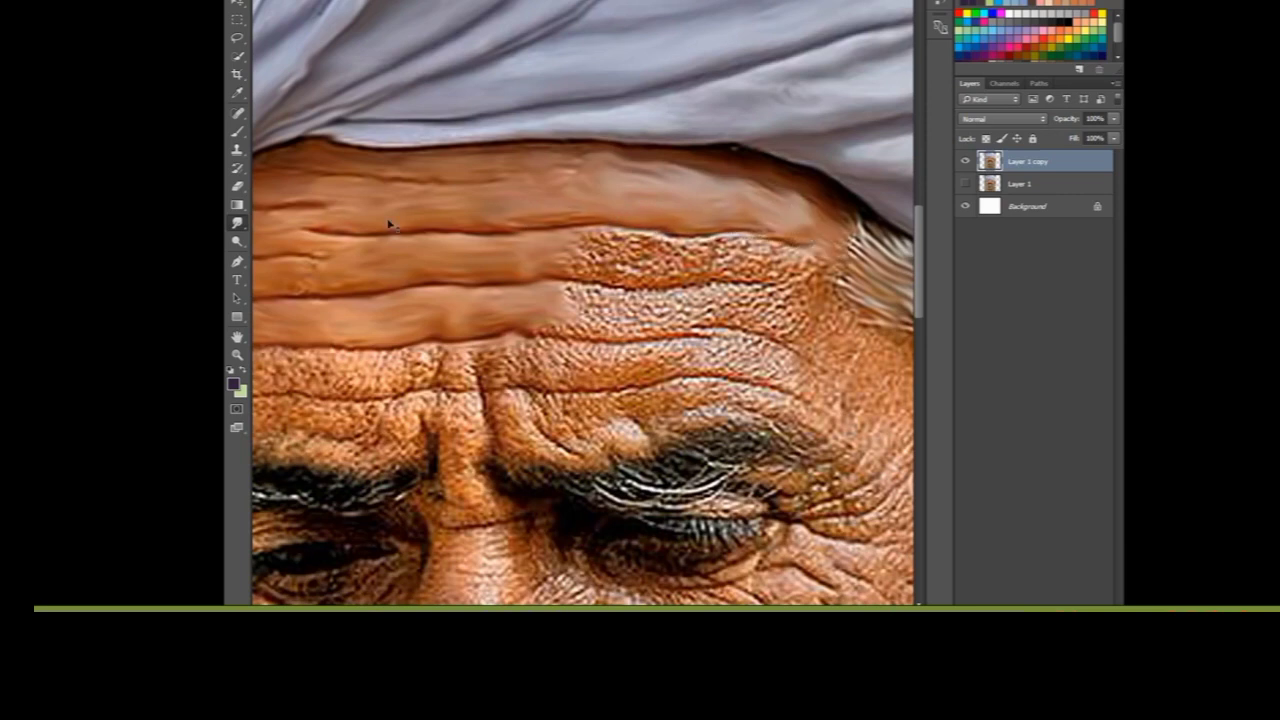
alt+scroll(391, 222, down, 3)
alt+scroll(460, 295, up, 1)
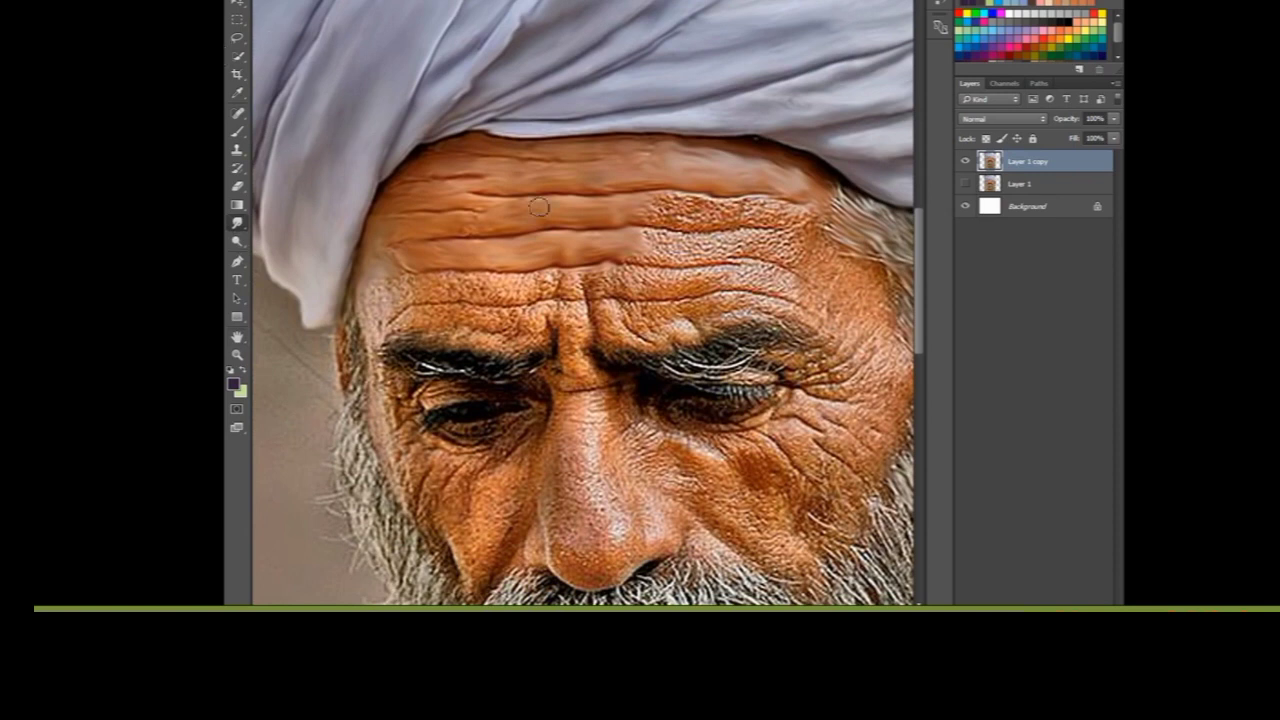
drag(678, 208, 651, 207)
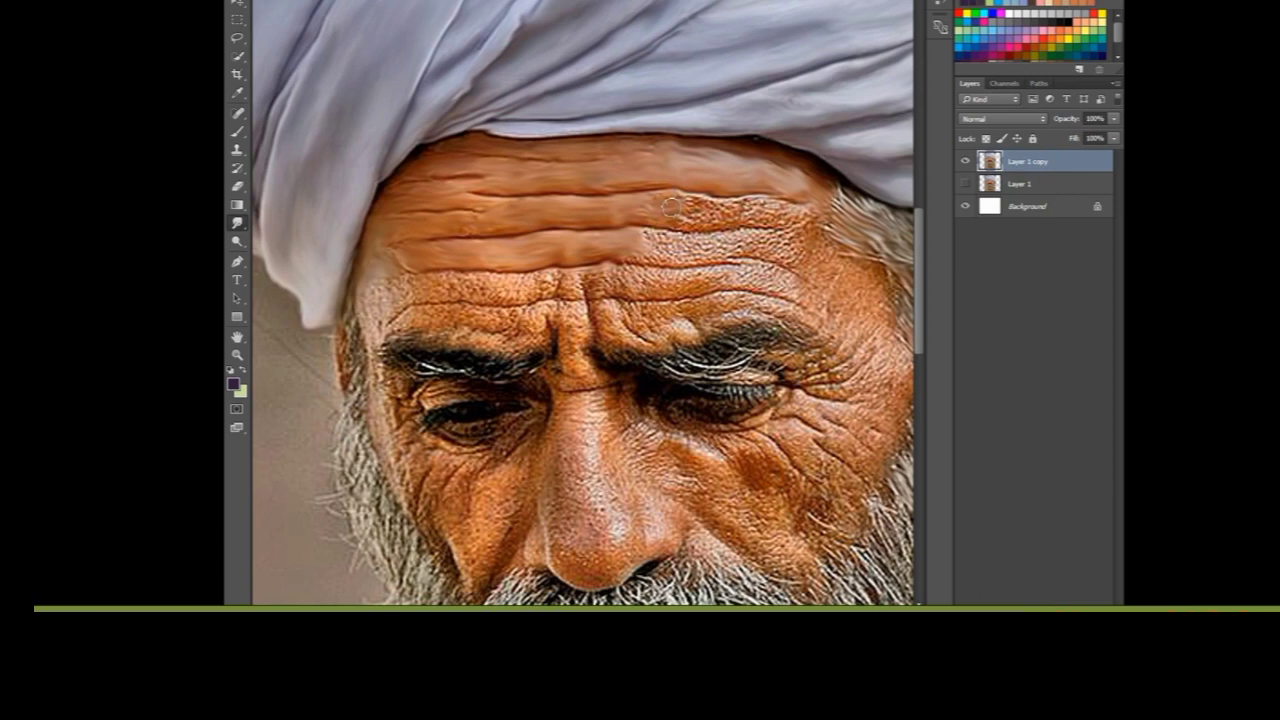
alt+scroll(671, 207, up, 2)
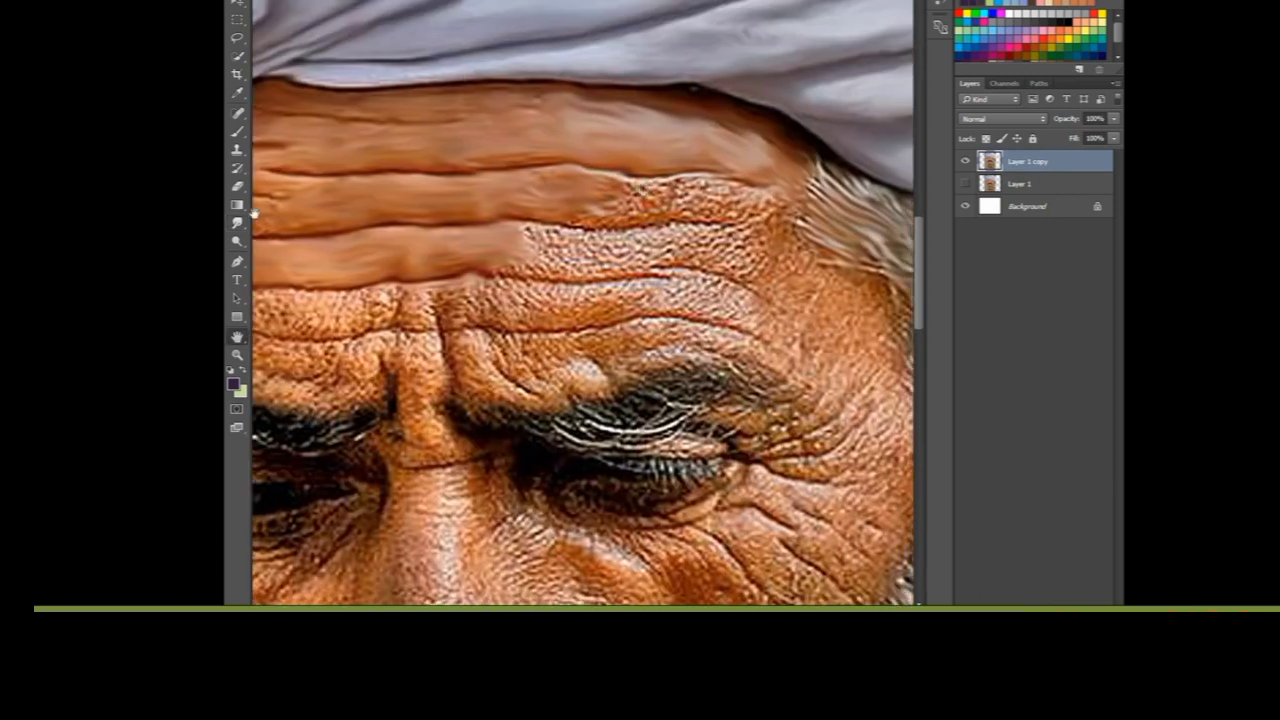
Step: Smooth the lower forehead wrinkles and the skin-and-beard edge on the left
mouse_move(650, 196)
mouse_down()
mouse_move(753, 195)
mouse_move(542, 235)
mouse_move(640, 256)
mouse_move(601, 260)
mouse_up()
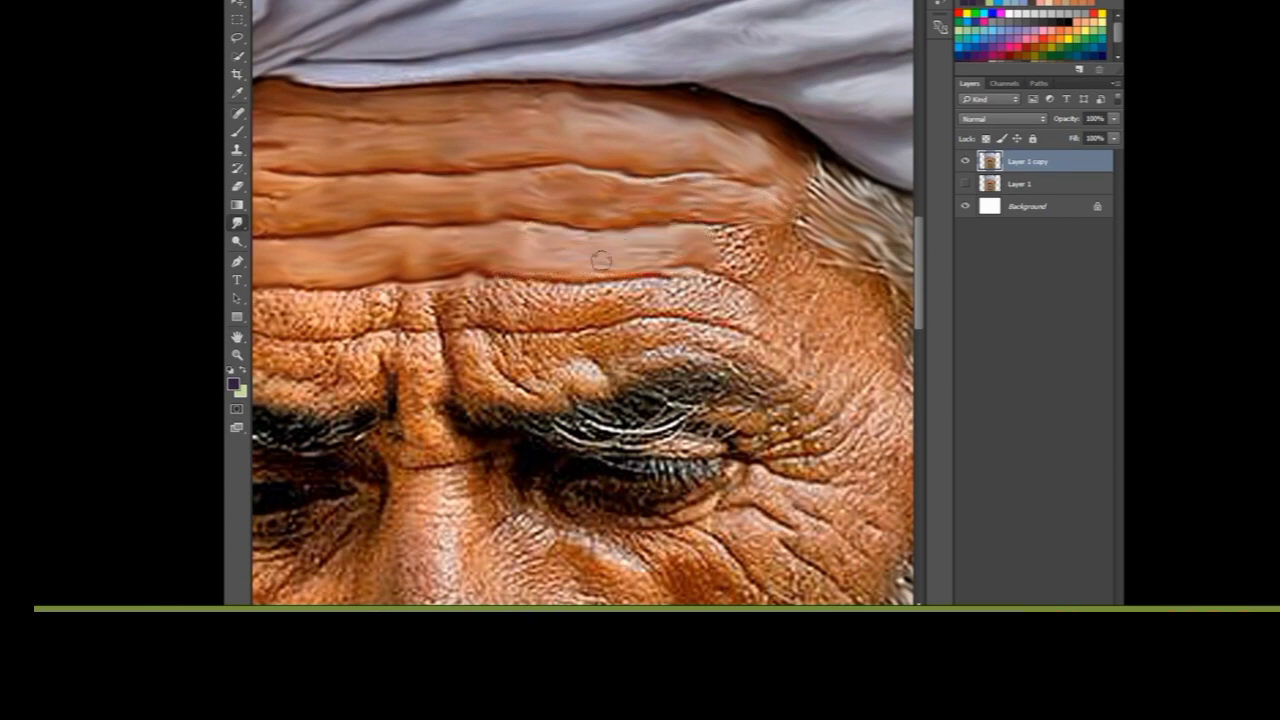
mouse_move(553, 195)
mouse_down()
mouse_move(650, 247)
mouse_move(712, 244)
mouse_move(740, 270)
mouse_move(721, 233)
mouse_move(885, 295)
mouse_move(730, 268)
mouse_up()
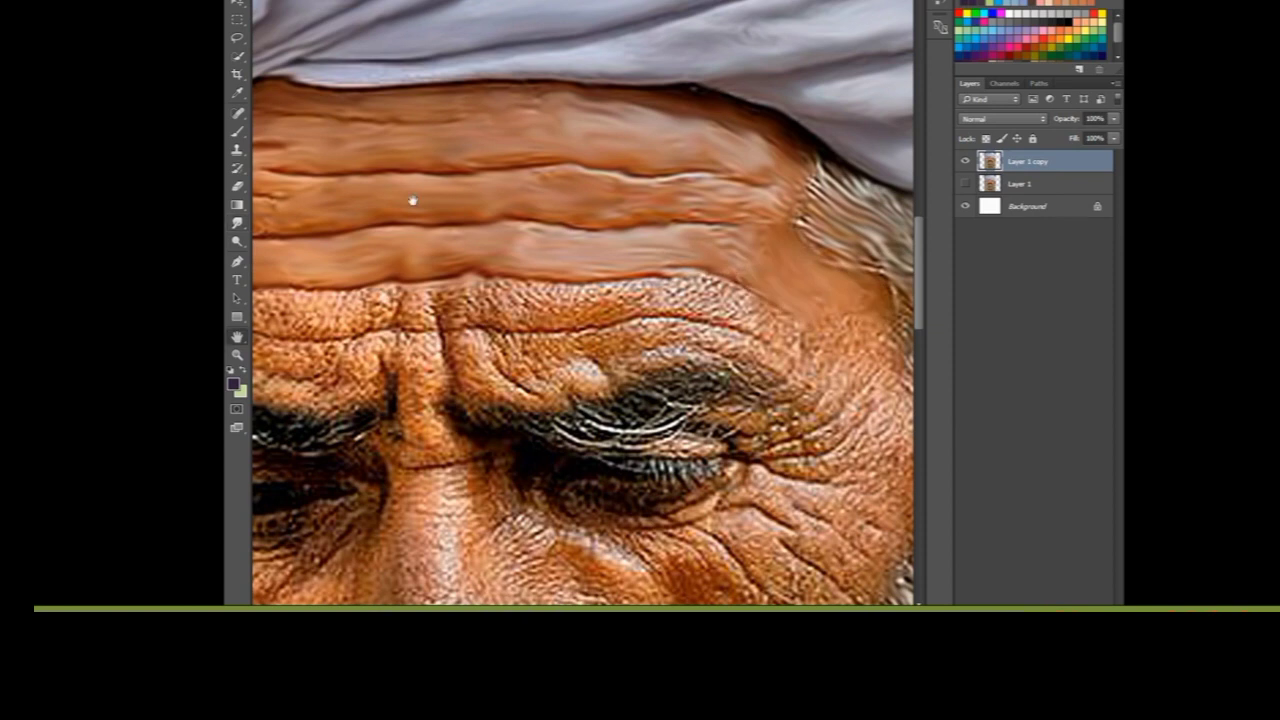
drag(414, 200, 626, 251)
mouse_move(349, 380)
mouse_down()
mouse_move(375, 352)
mouse_move(330, 415)
mouse_move(332, 480)
mouse_up()
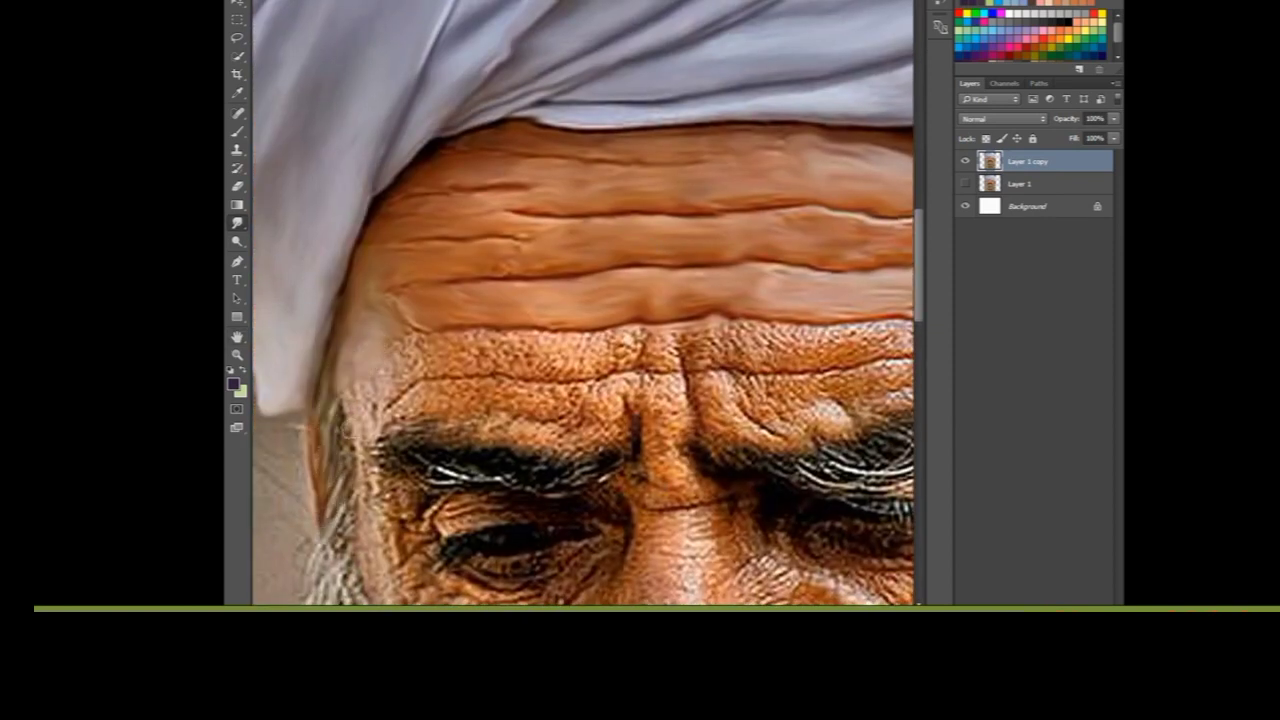
mouse_move(405, 350)
mouse_down()
mouse_move(540, 352)
mouse_move(518, 364)
mouse_up()
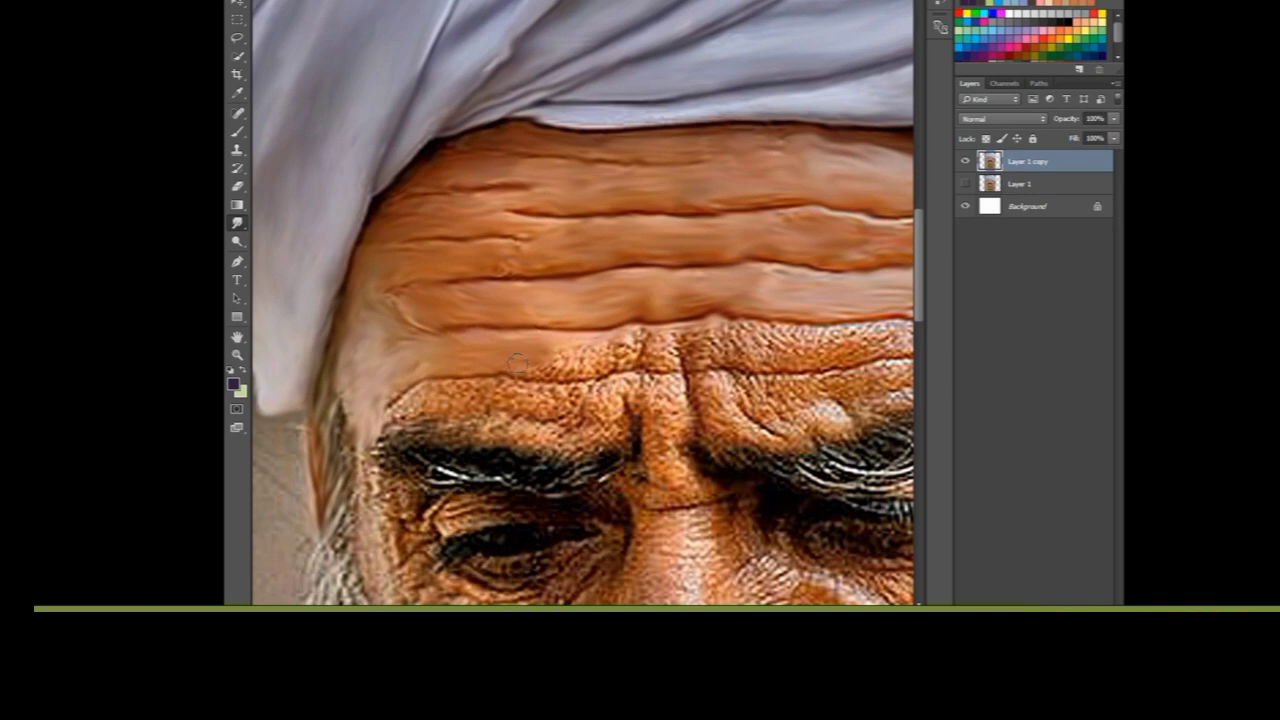
Step: Soften the forehead's upper edge and smooth the skin between and above both brows
scroll(517, 365, down, 1)
mouse_move(383, 361)
mouse_down()
mouse_move(455, 338)
mouse_move(610, 355)
mouse_move(585, 362)
mouse_move(655, 332)
mouse_move(667, 363)
mouse_move(645, 350)
mouse_move(685, 338)
mouse_move(640, 318)
mouse_move(665, 292)
mouse_move(637, 281)
mouse_move(705, 285)
mouse_move(725, 305)
mouse_move(781, 269)
mouse_move(860, 300)
mouse_move(880, 275)
mouse_up()
mouse_move(678, 355)
mouse_down()
mouse_move(680, 375)
mouse_move(700, 330)
mouse_move(720, 335)
mouse_move(760, 385)
mouse_move(755, 330)
mouse_move(823, 348)
mouse_move(775, 380)
mouse_move(705, 385)
mouse_move(754, 408)
mouse_move(595, 414)
mouse_up()
mouse_move(390, 385)
mouse_down()
mouse_move(508, 372)
mouse_move(670, 440)
mouse_up()
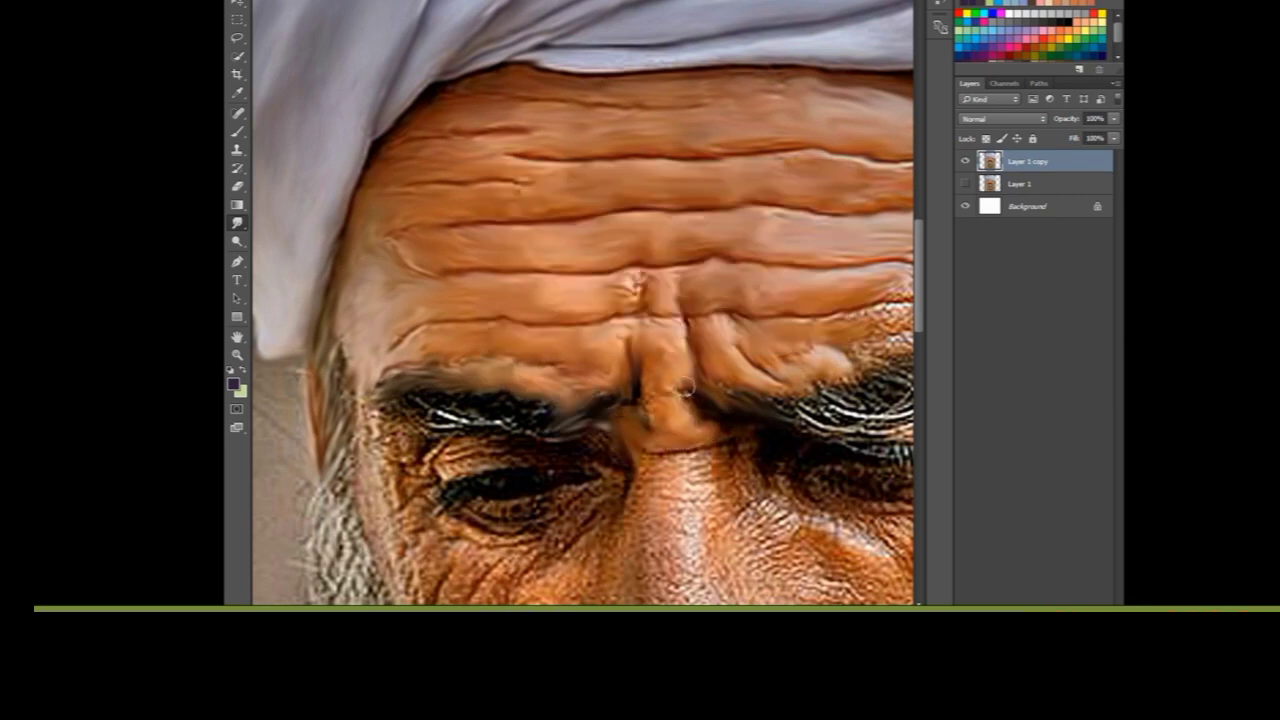
scroll(688, 388, down, 2)
Step: Soften the brow ridge above the right eye and smear the eyebrow hairs into strokes
scroll(660, 398, down, 1)
scroll(627, 408, down, 1)
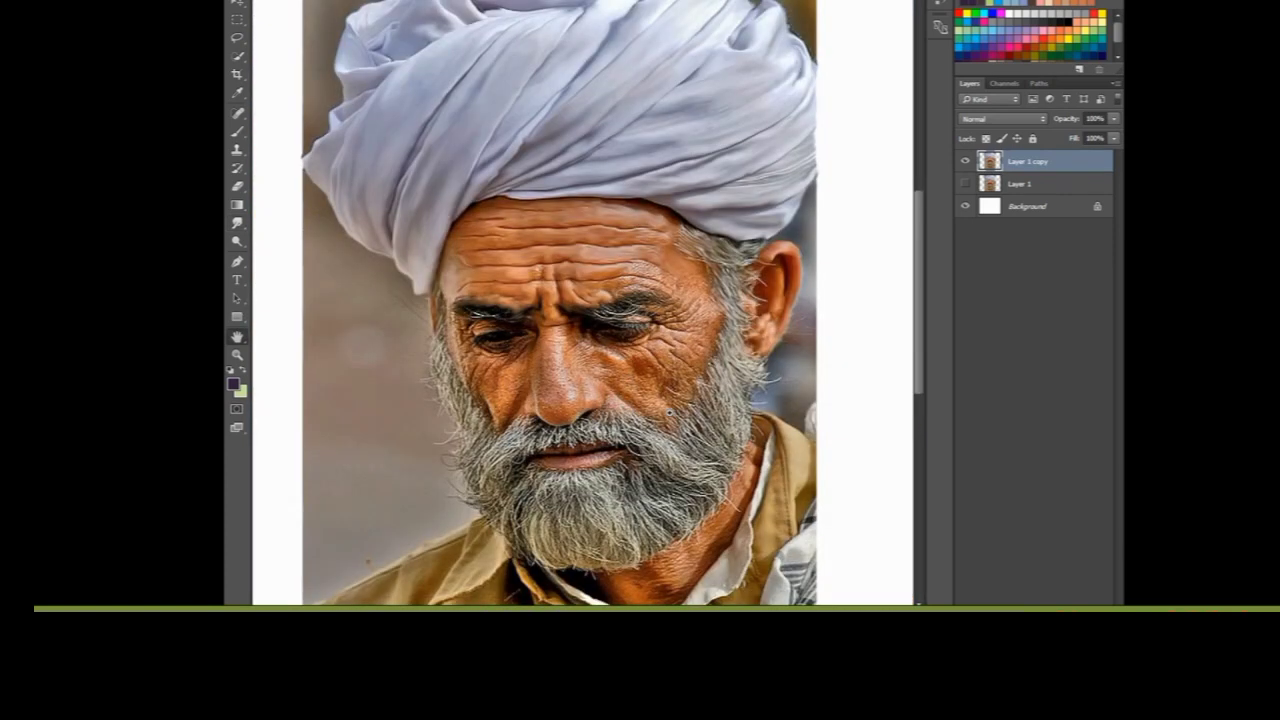
scroll(668, 410, up, 3)
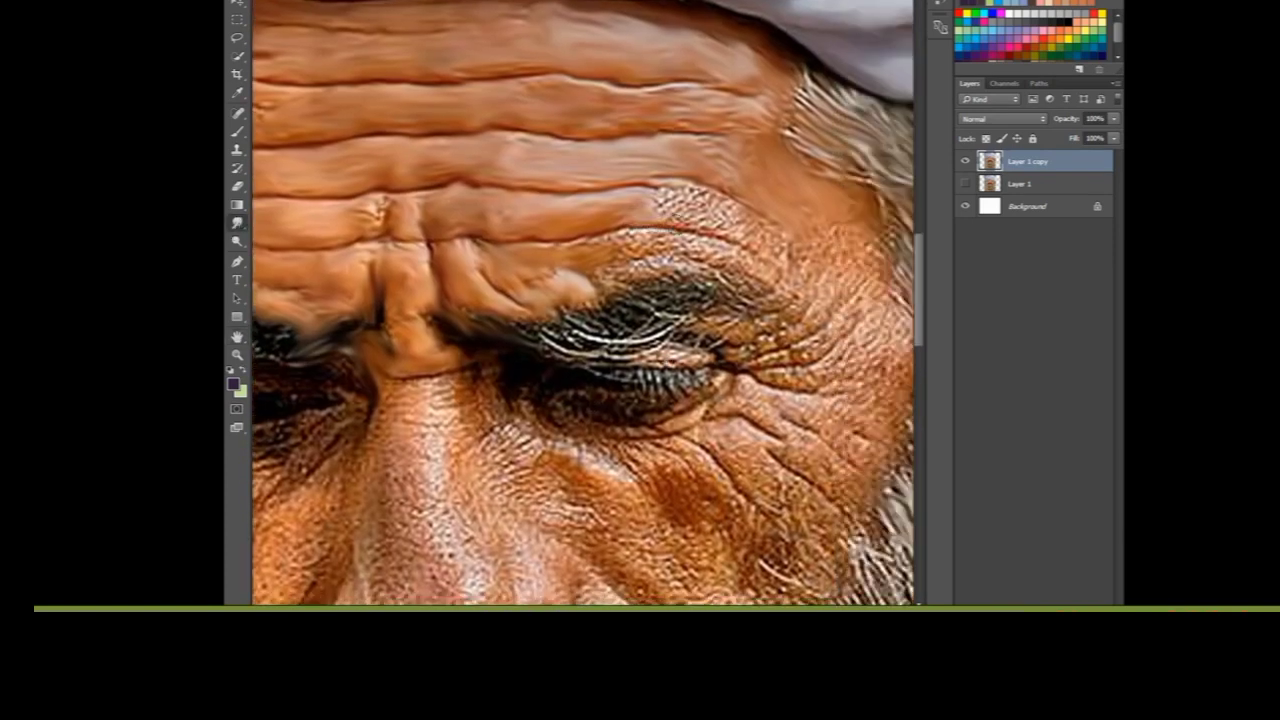
drag(662, 196, 745, 225)
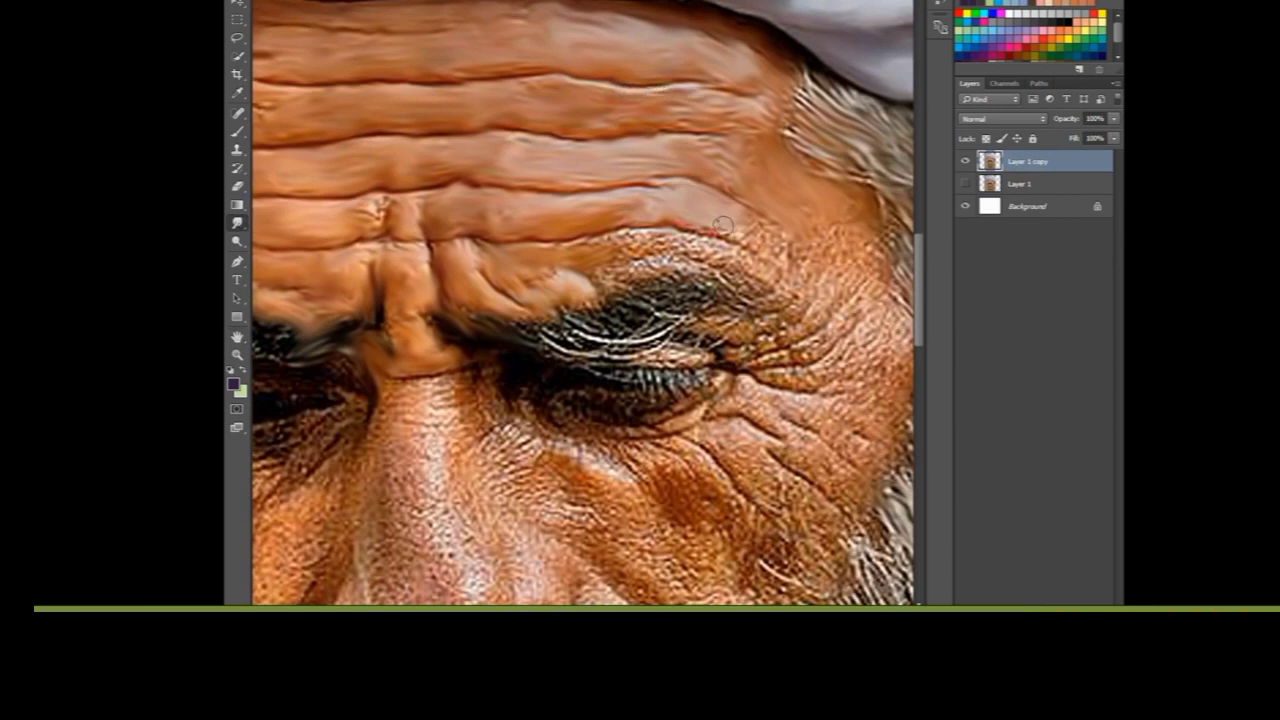
mouse_move(600, 240)
mouse_down()
mouse_move(740, 250)
mouse_move(624, 270)
mouse_move(660, 300)
mouse_move(615, 310)
mouse_move(590, 335)
mouse_move(640, 340)
mouse_up()
drag(560, 346, 616, 368)
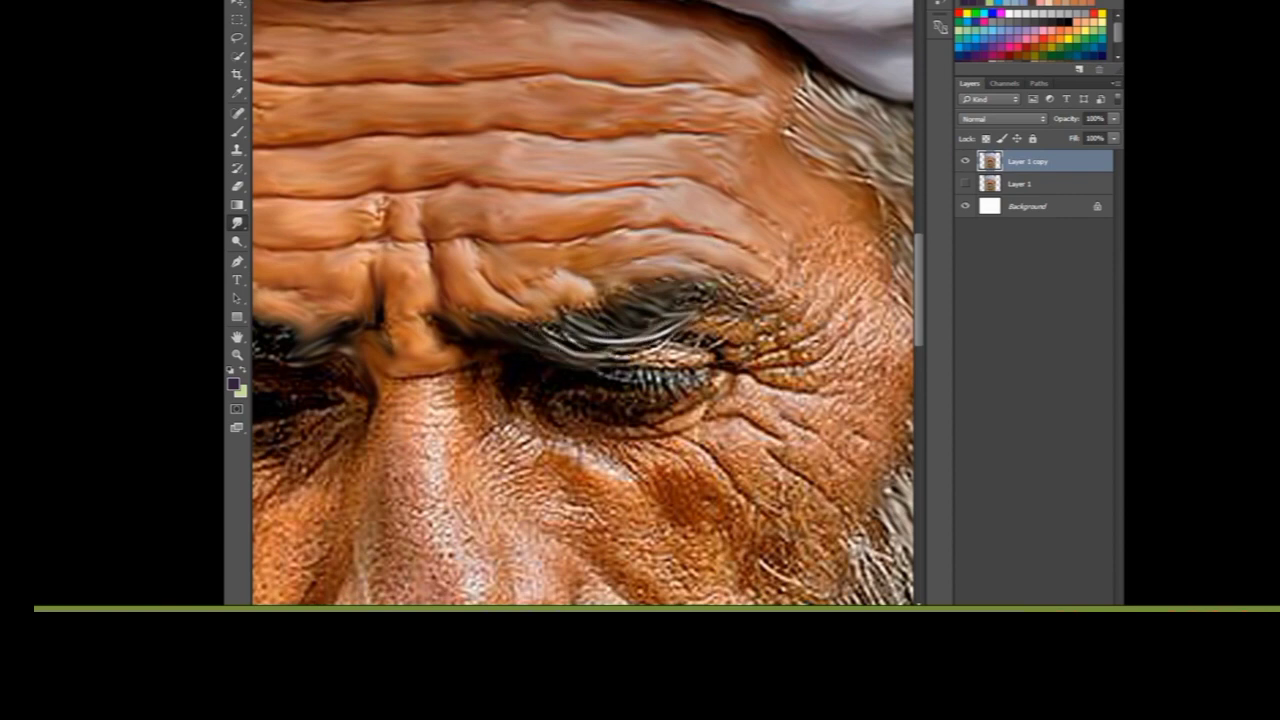
mouse_move(700, 335)
mouse_down()
mouse_move(742, 282)
mouse_move(855, 225)
mouse_up()
Step: Smooth the temple, outer eye corner, under-eye skin and the cheek edge by the hair
drag(850, 270, 890, 215)
drag(820, 295, 740, 340)
drag(835, 305, 760, 378)
drag(840, 365, 870, 280)
mouse_move(500, 415)
mouse_down()
mouse_move(545, 420)
mouse_move(560, 400)
mouse_move(623, 394)
mouse_move(578, 410)
mouse_move(636, 423)
mouse_up()
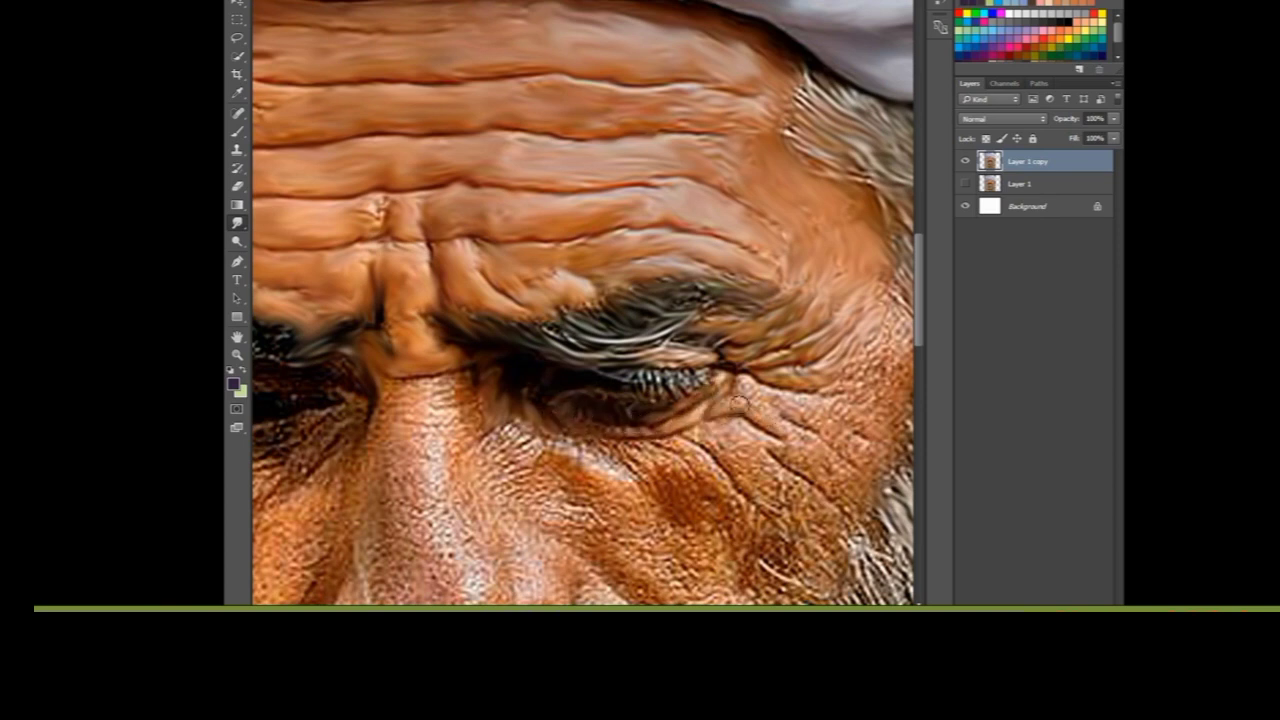
drag(743, 389, 793, 415)
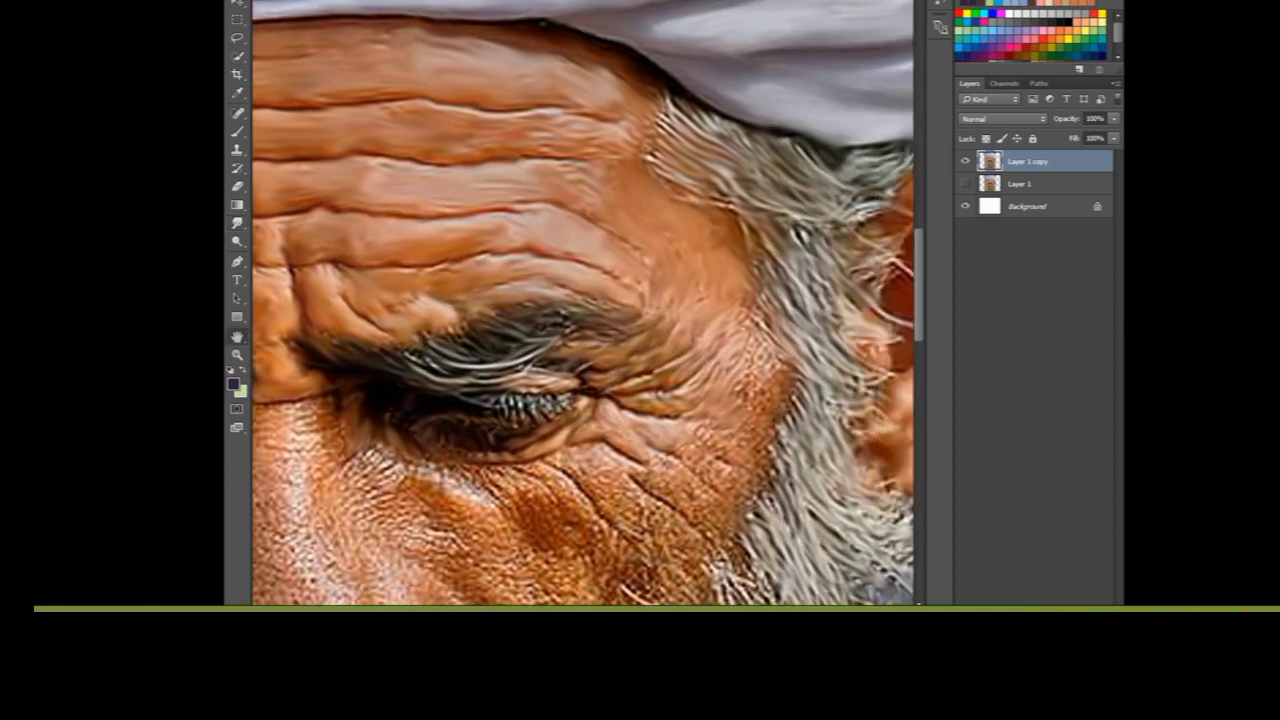
drag(769, 345, 795, 332)
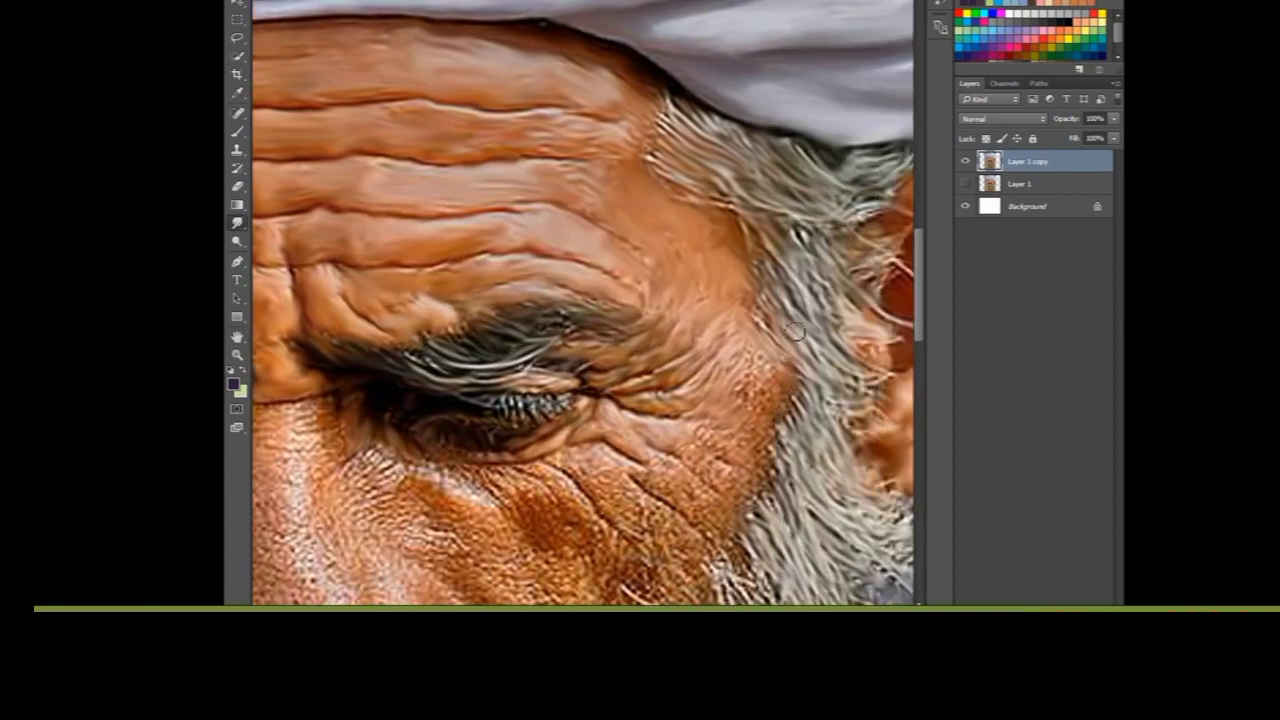
mouse_move(769, 375)
mouse_down()
mouse_move(790, 410)
mouse_move(780, 432)
mouse_move(725, 440)
mouse_move(756, 468)
mouse_move(736, 494)
mouse_move(688, 477)
mouse_move(740, 538)
mouse_move(730, 520)
mouse_move(773, 478)
mouse_up()
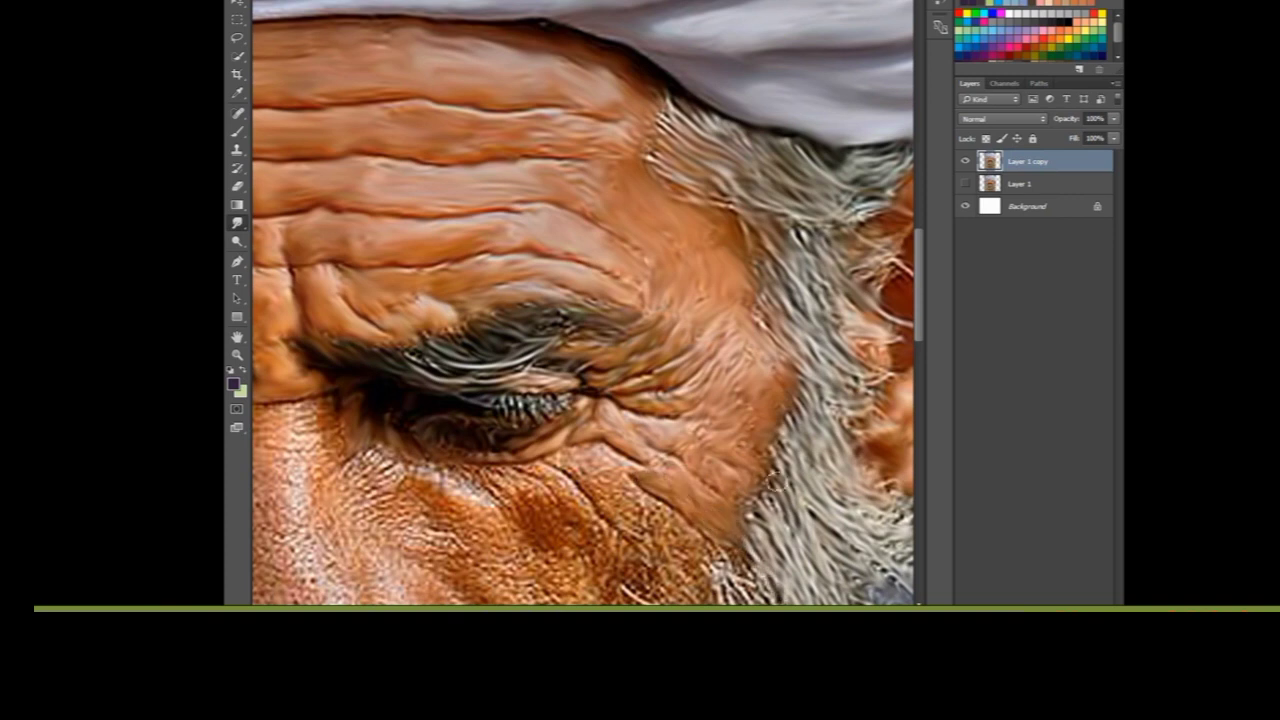
Step: Reframe the face and burn down the white highlight streak on the left eyebrow
key(ctrl+minus)
key(ctrl+minus)
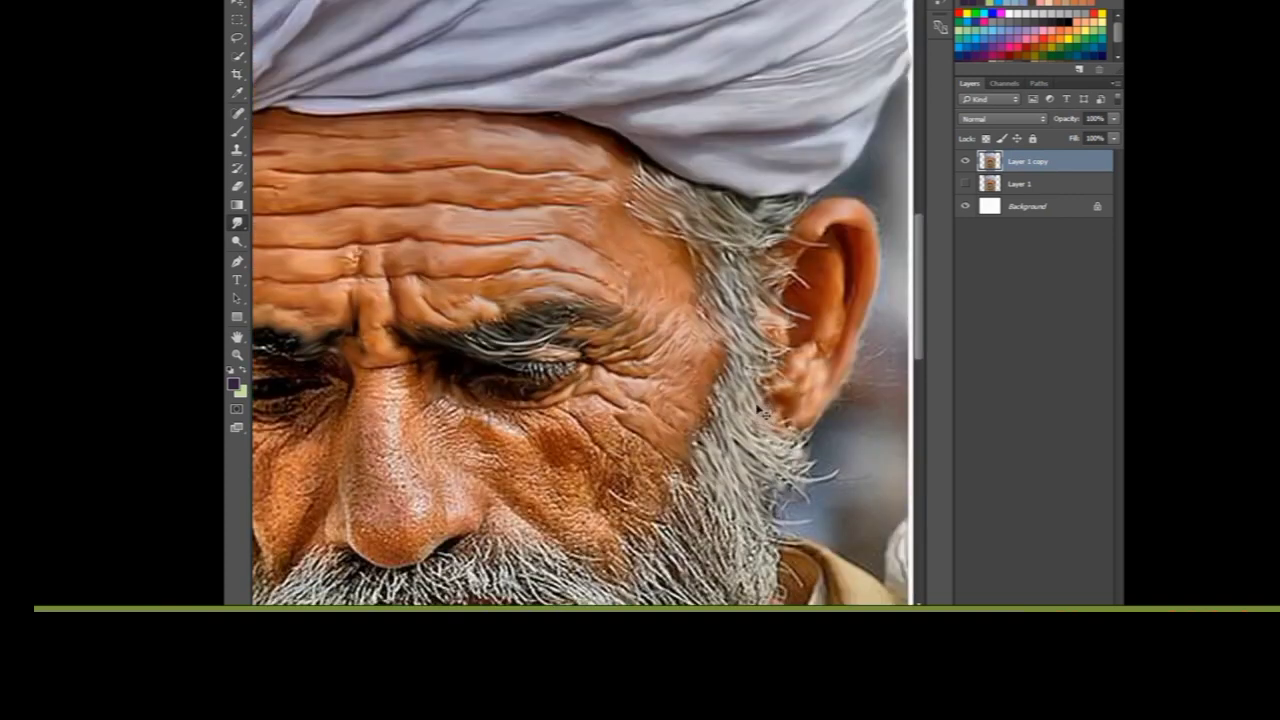
drag(579, 436, 724, 332)
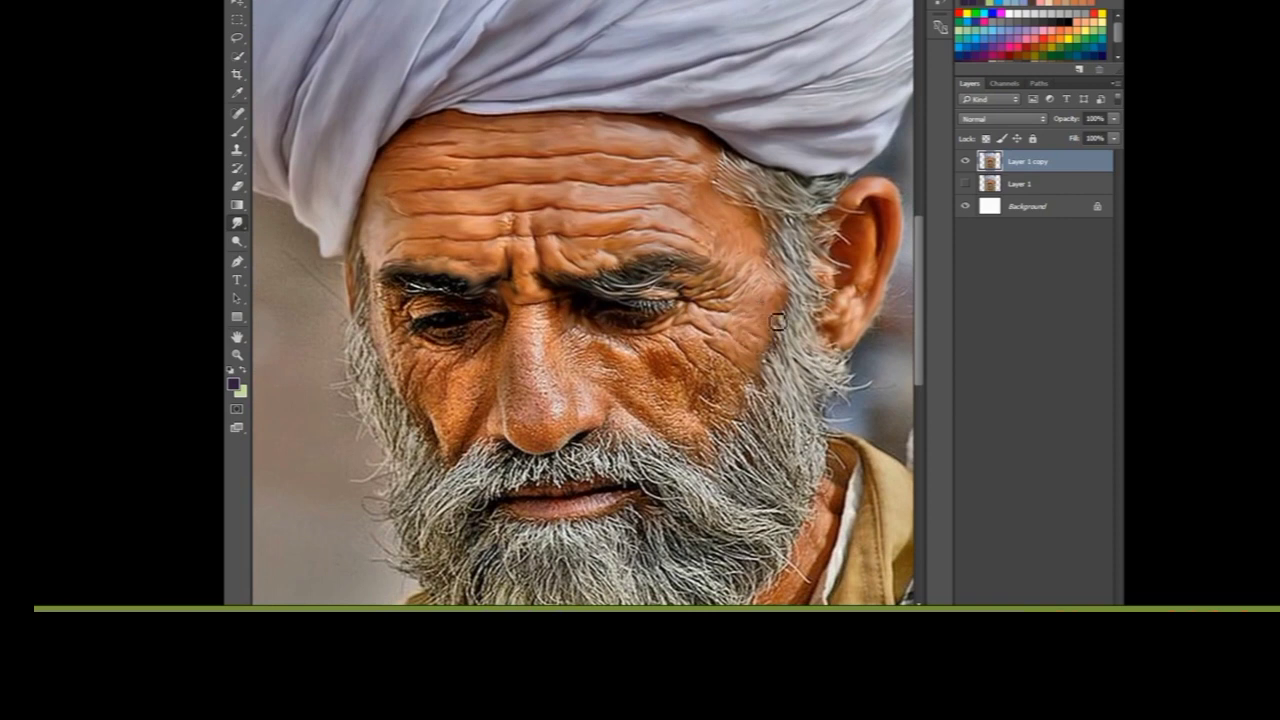
key(ctrl+plus)
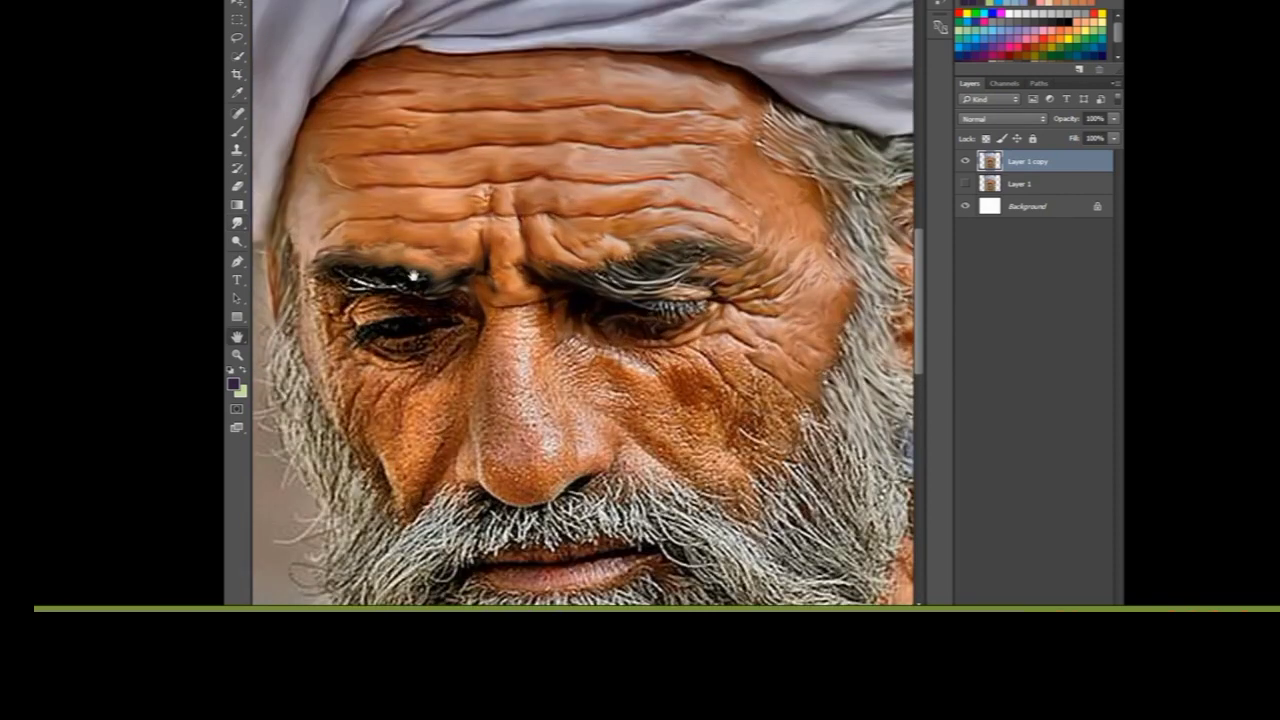
drag(280, 235, 460, 285)
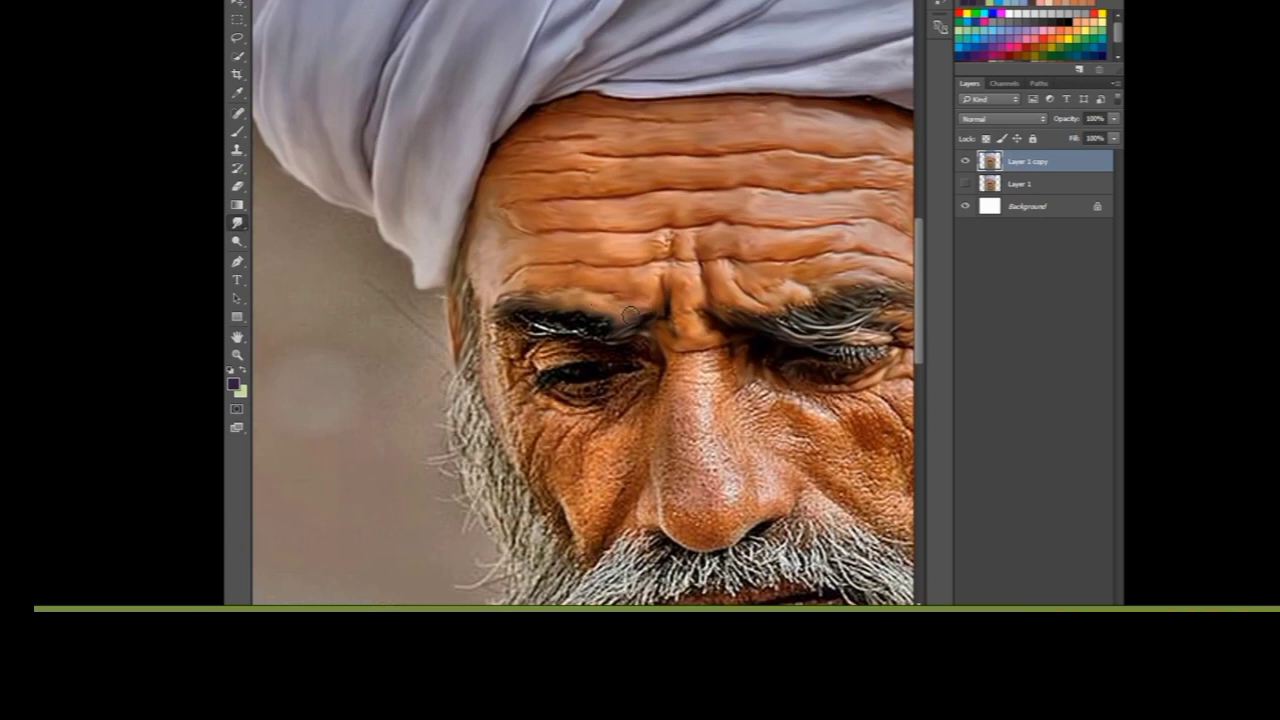
mouse_move(592, 332)
mouse_down()
mouse_move(525, 325)
mouse_move(577, 324)
mouse_up()
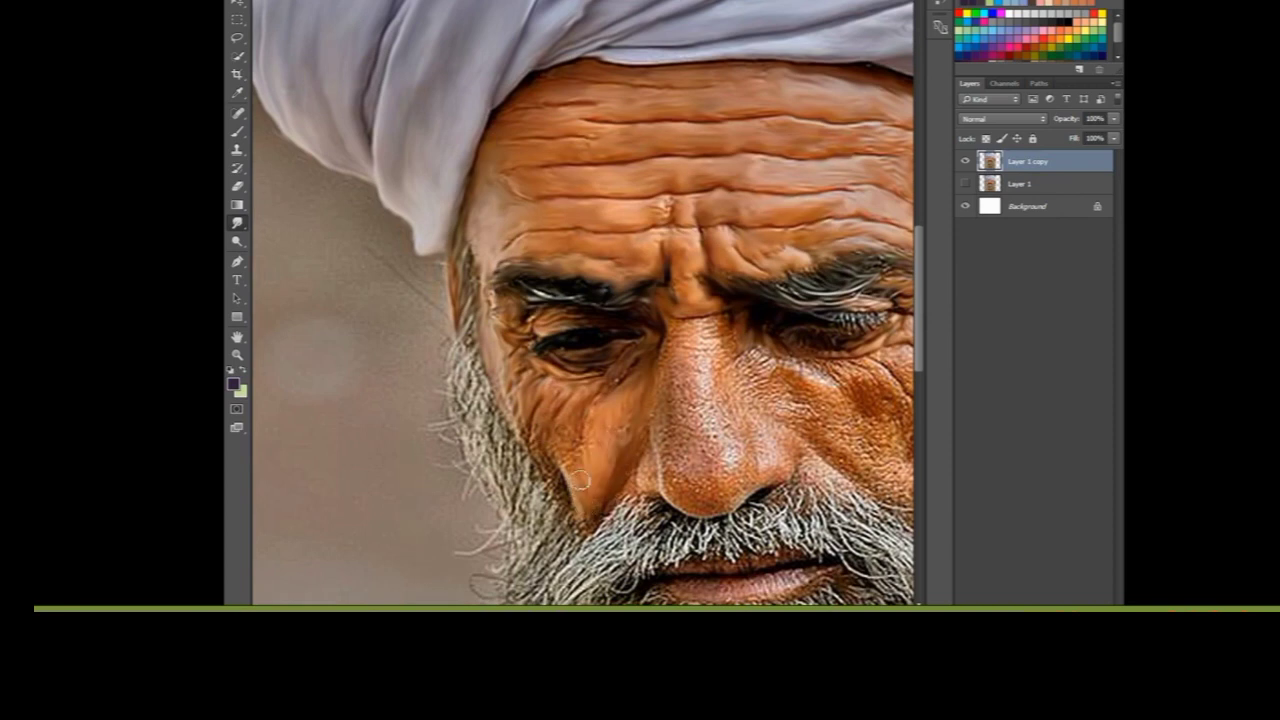
Step: Smudge the cheek patch, under-eye skin and the nose from bridge to tip smooth
scroll(633, 433, down, 2)
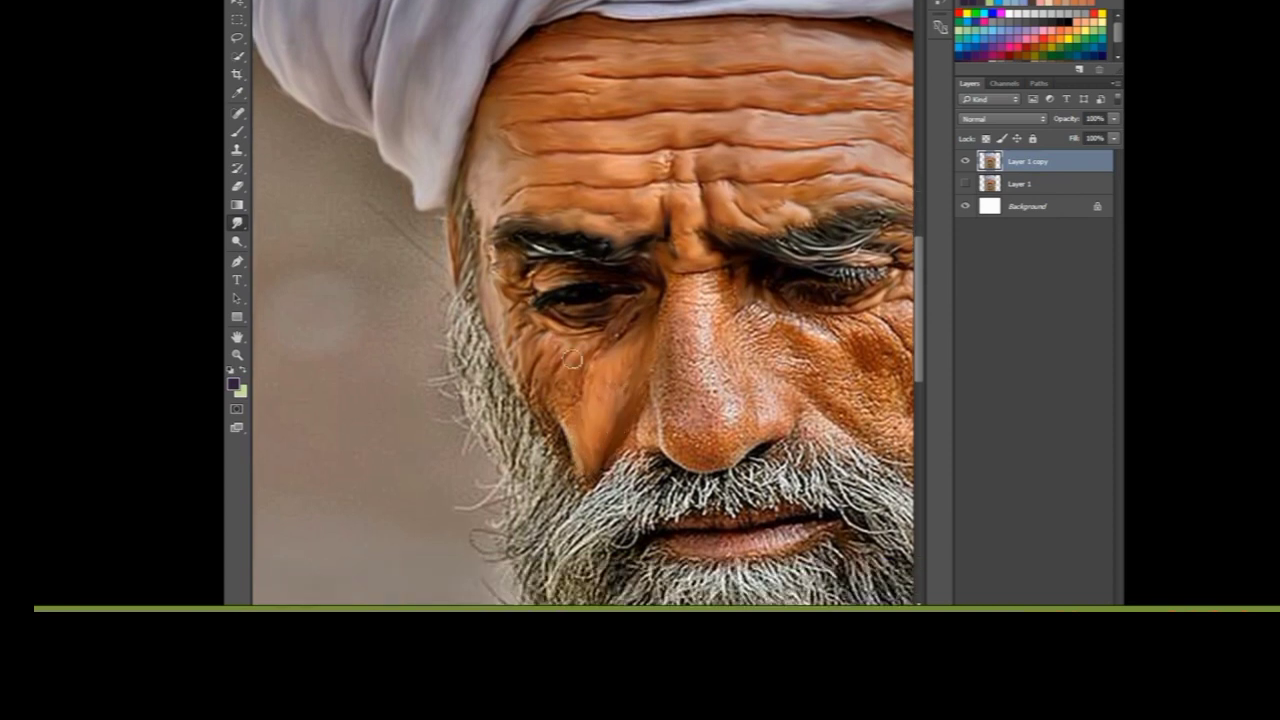
drag(567, 407, 537, 377)
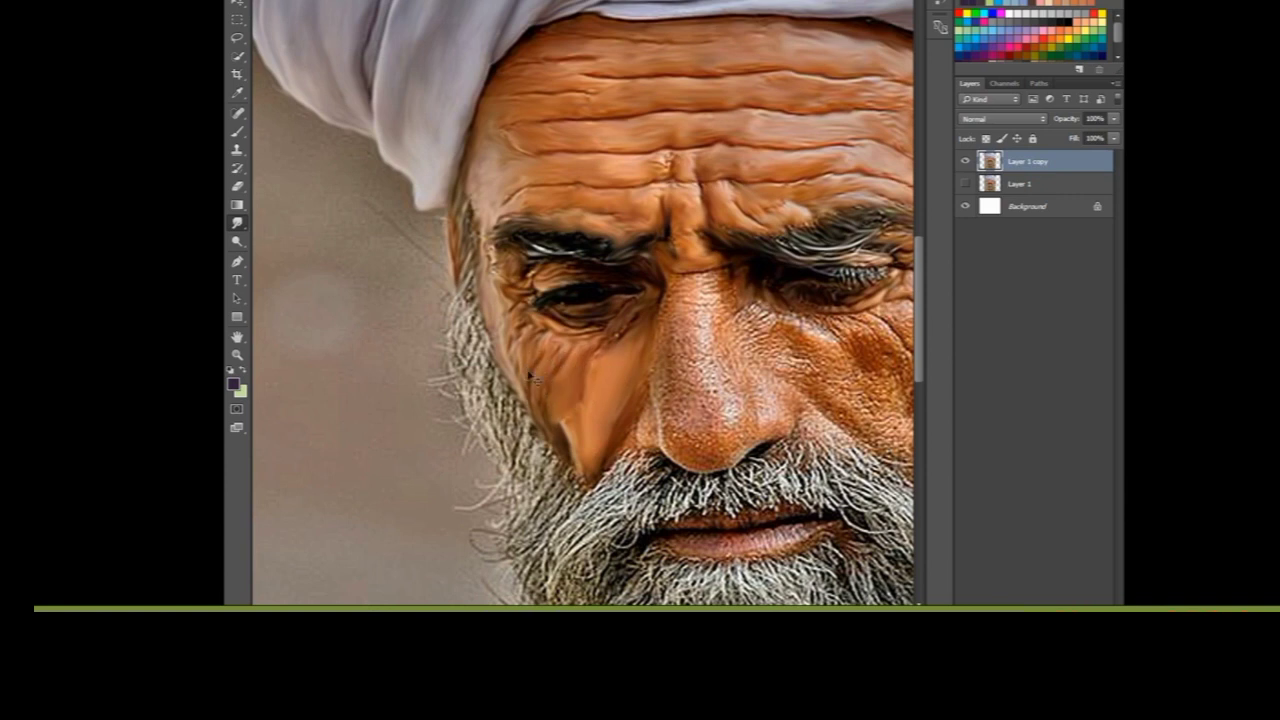
drag(622, 322, 558, 317)
drag(648, 404, 650, 448)
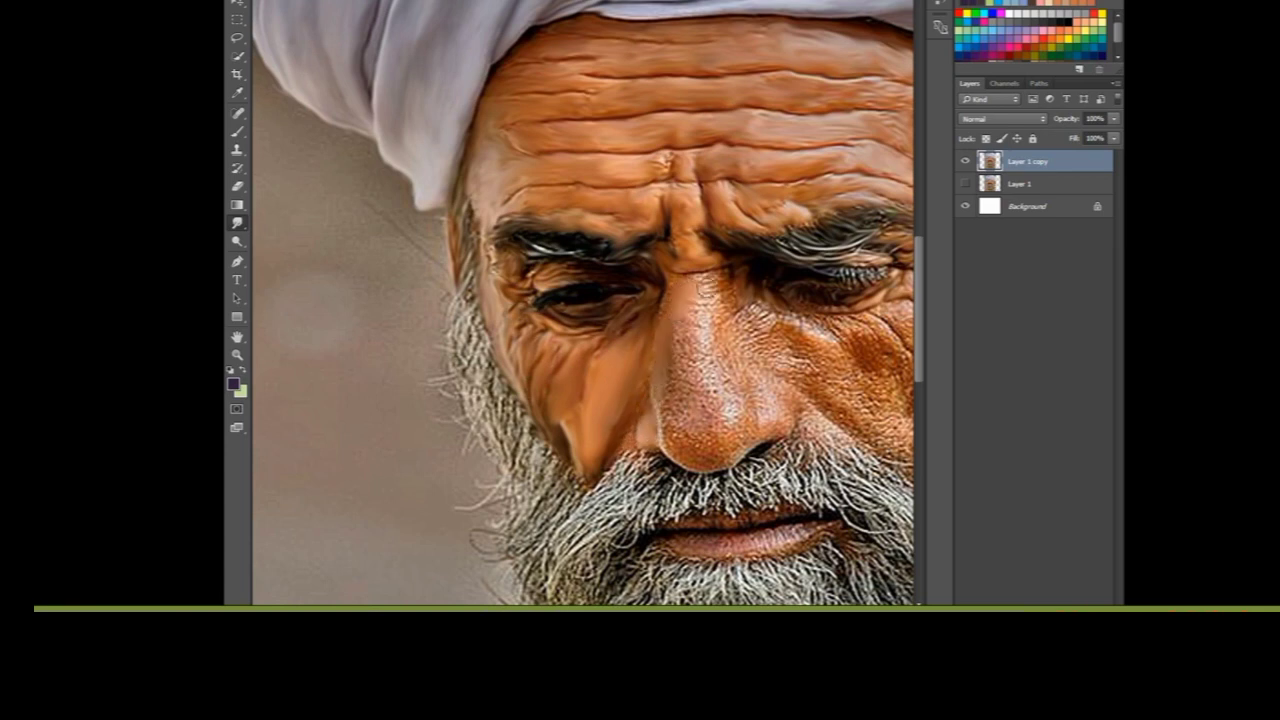
drag(706, 292, 728, 298)
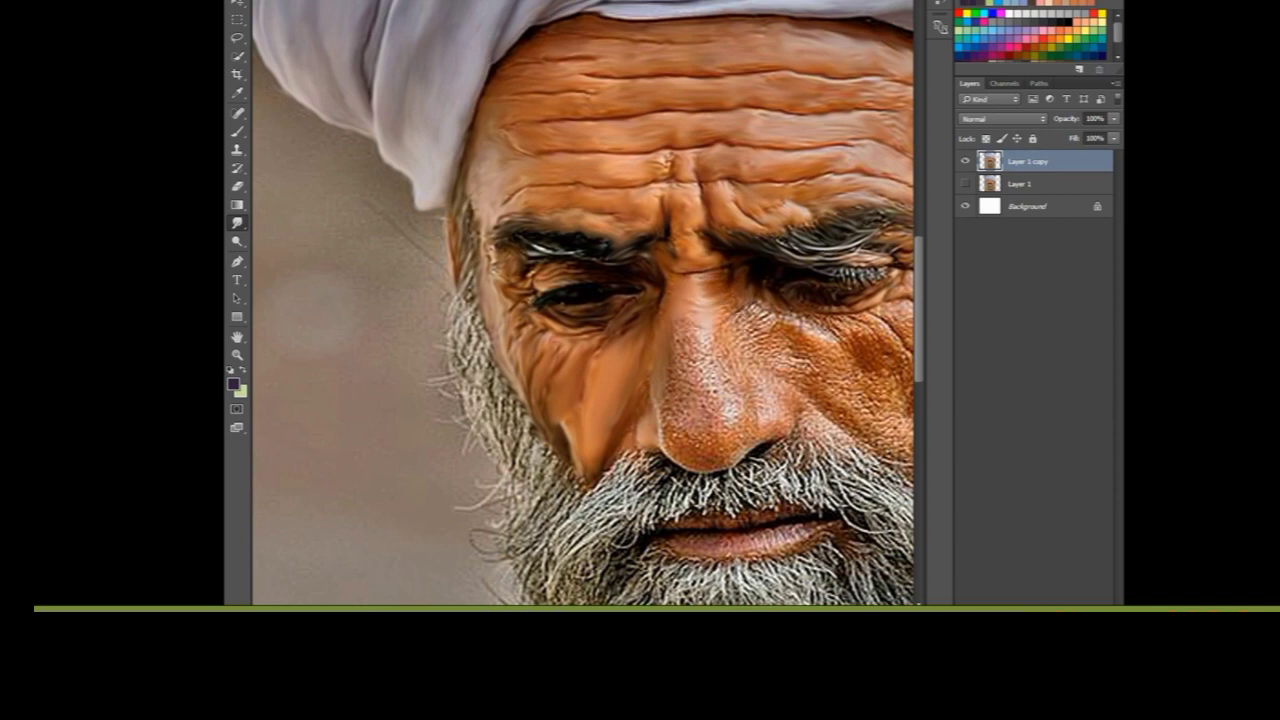
mouse_move(752, 340)
mouse_down()
mouse_move(770, 346)
mouse_move(774, 413)
mouse_move(792, 316)
mouse_move(834, 358)
mouse_move(793, 410)
mouse_up()
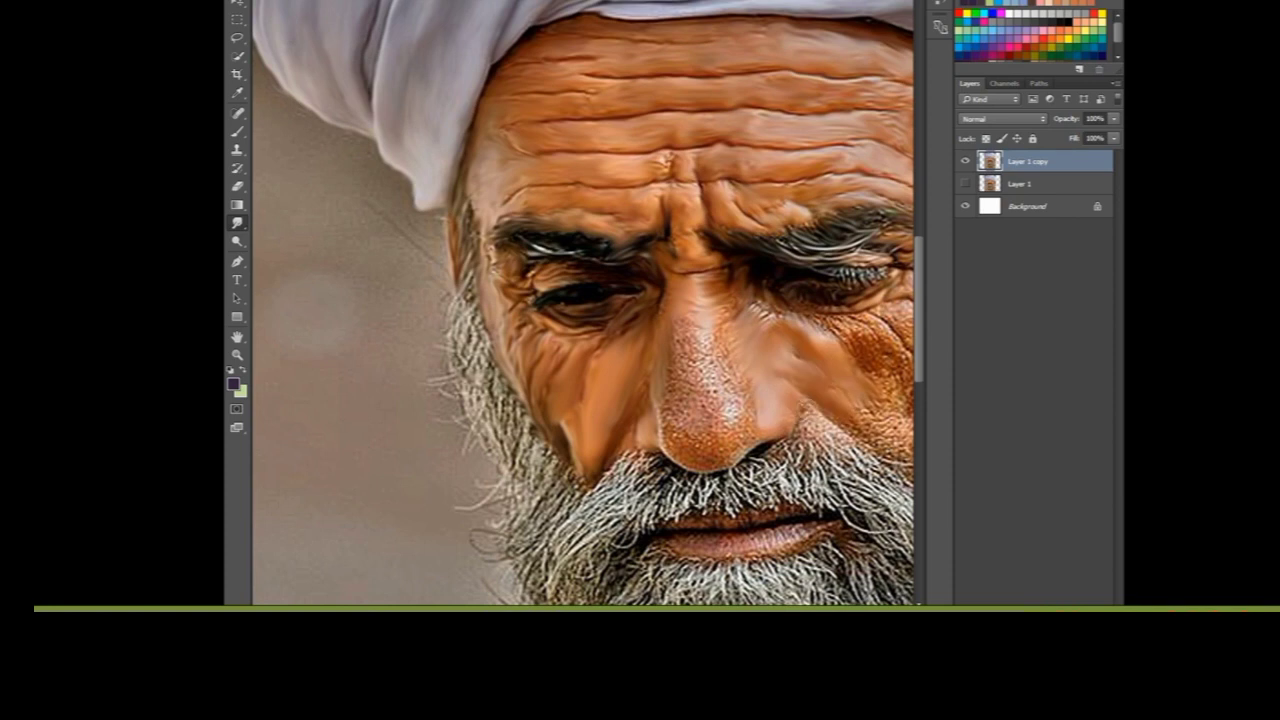
drag(683, 351, 678, 382)
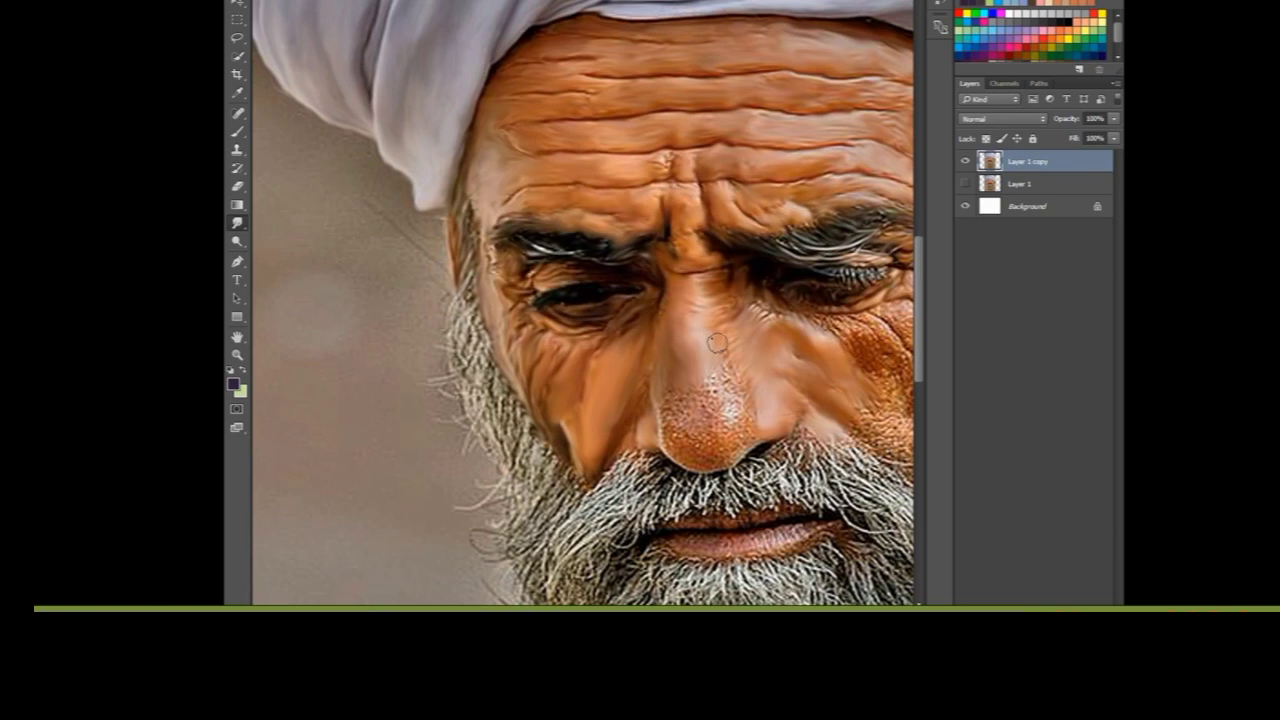
drag(726, 369, 710, 410)
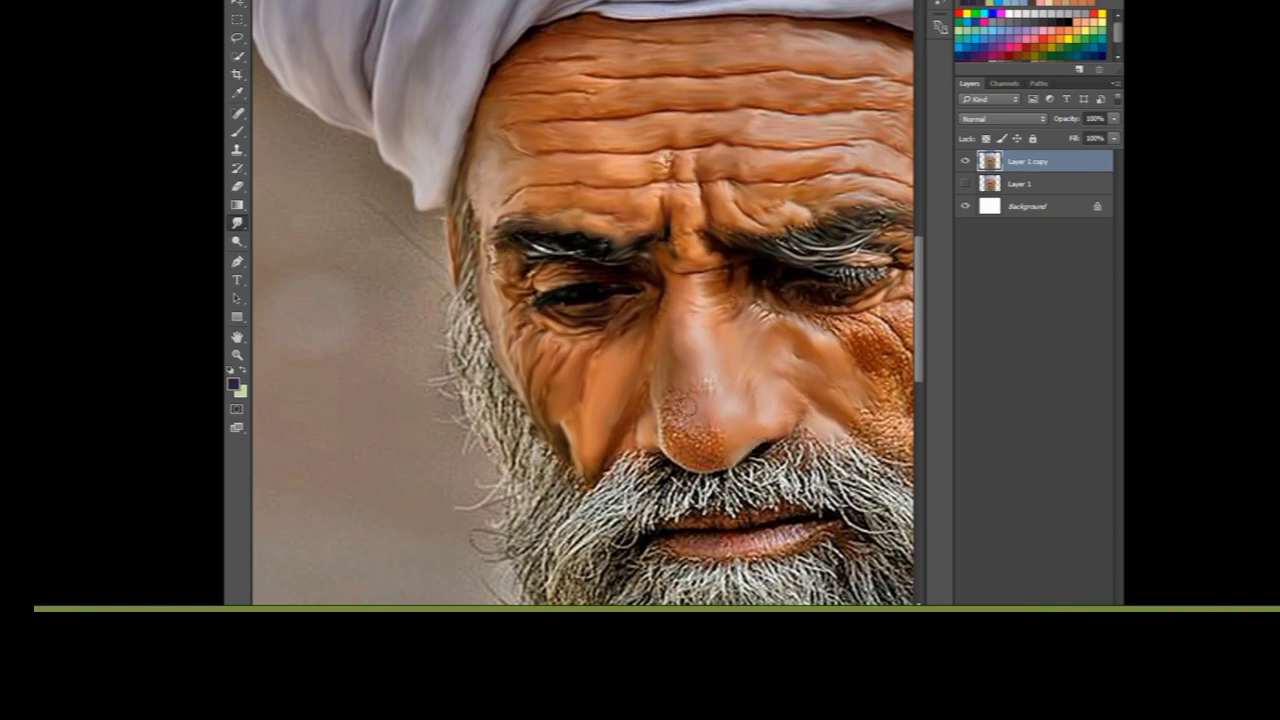
mouse_move(710, 388)
mouse_down()
mouse_move(693, 443)
mouse_move(711, 463)
mouse_move(746, 427)
mouse_up()
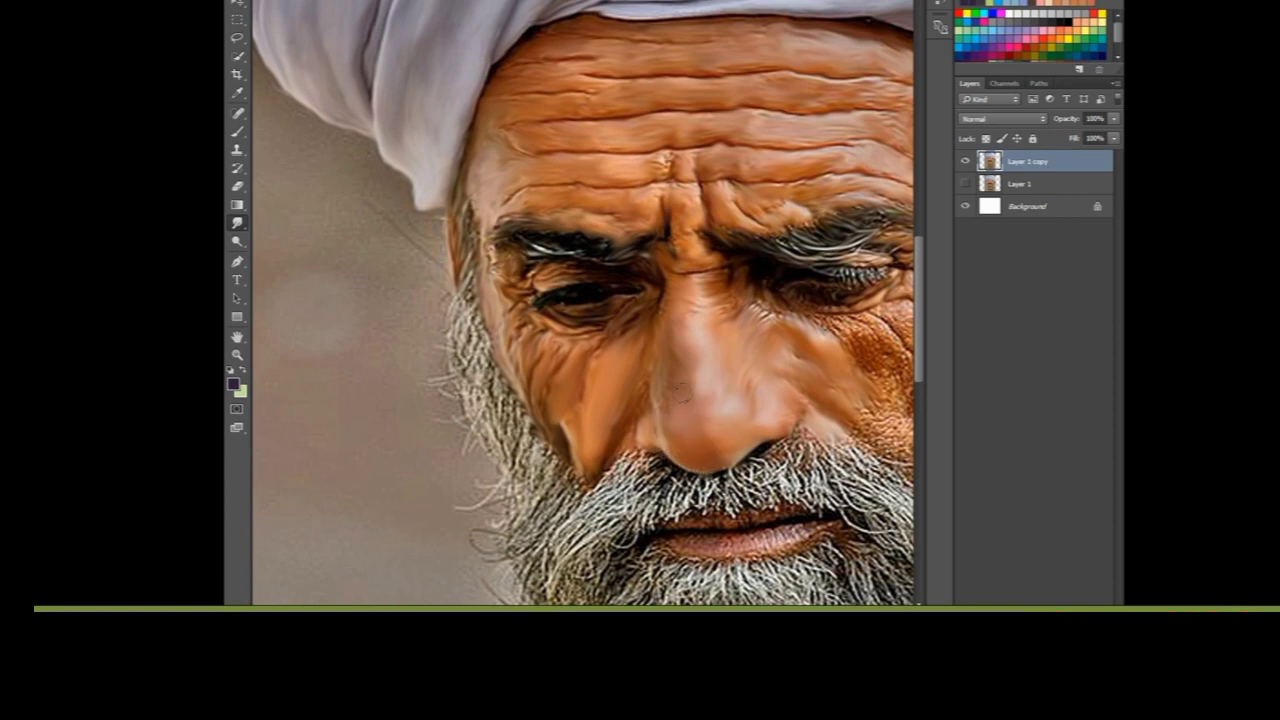
Step: Check the whole portrait, then smooth the cheek skin below the right eye
key(ctrl+0)
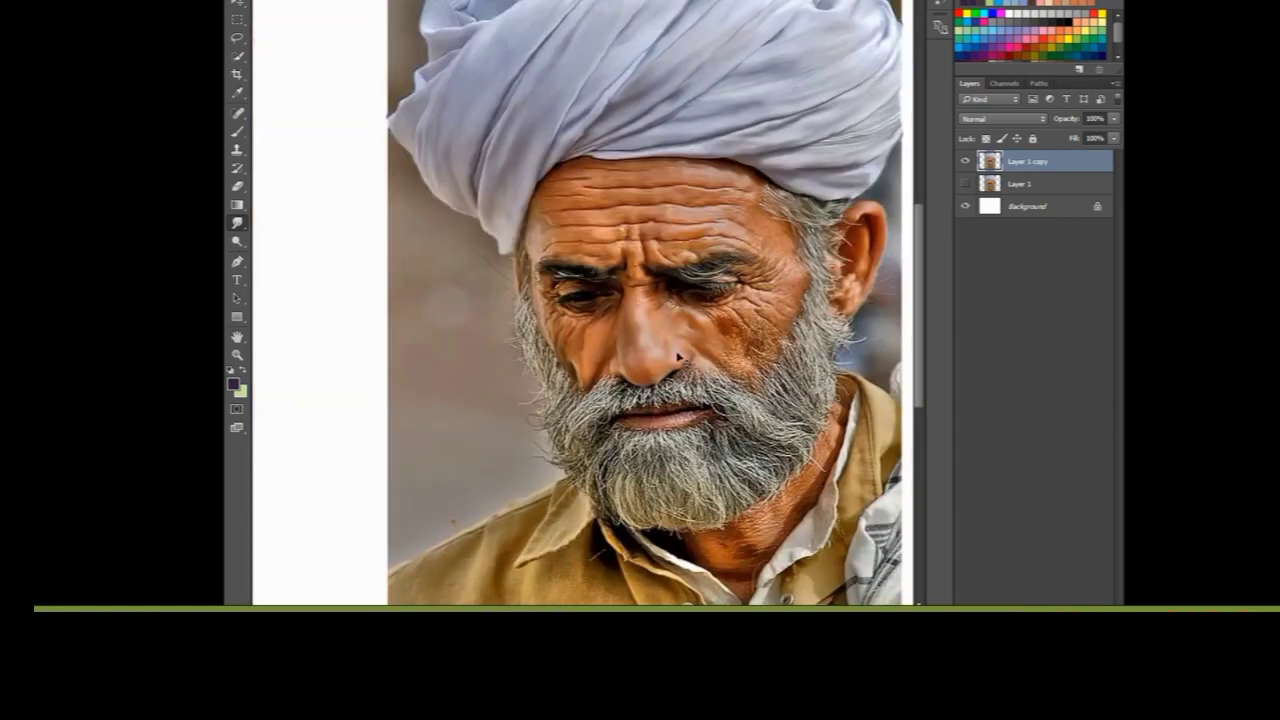
key(ctrl+plus)
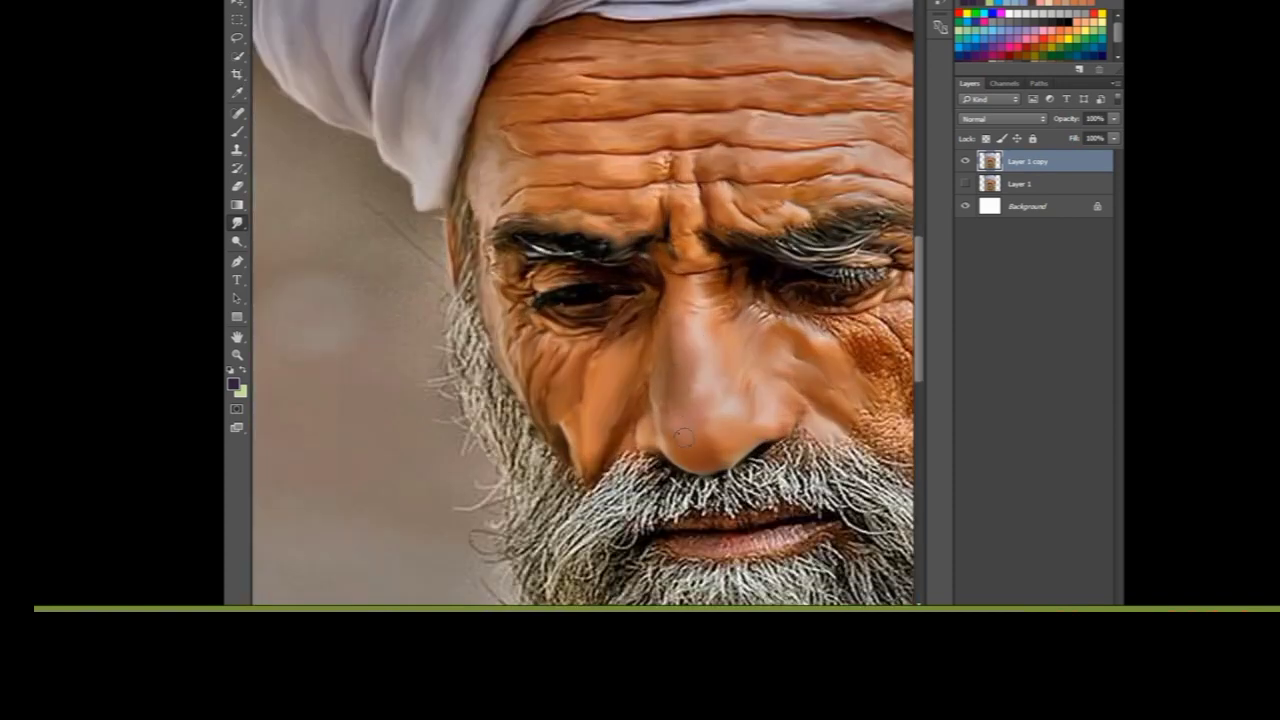
drag(877, 416, 727, 336)
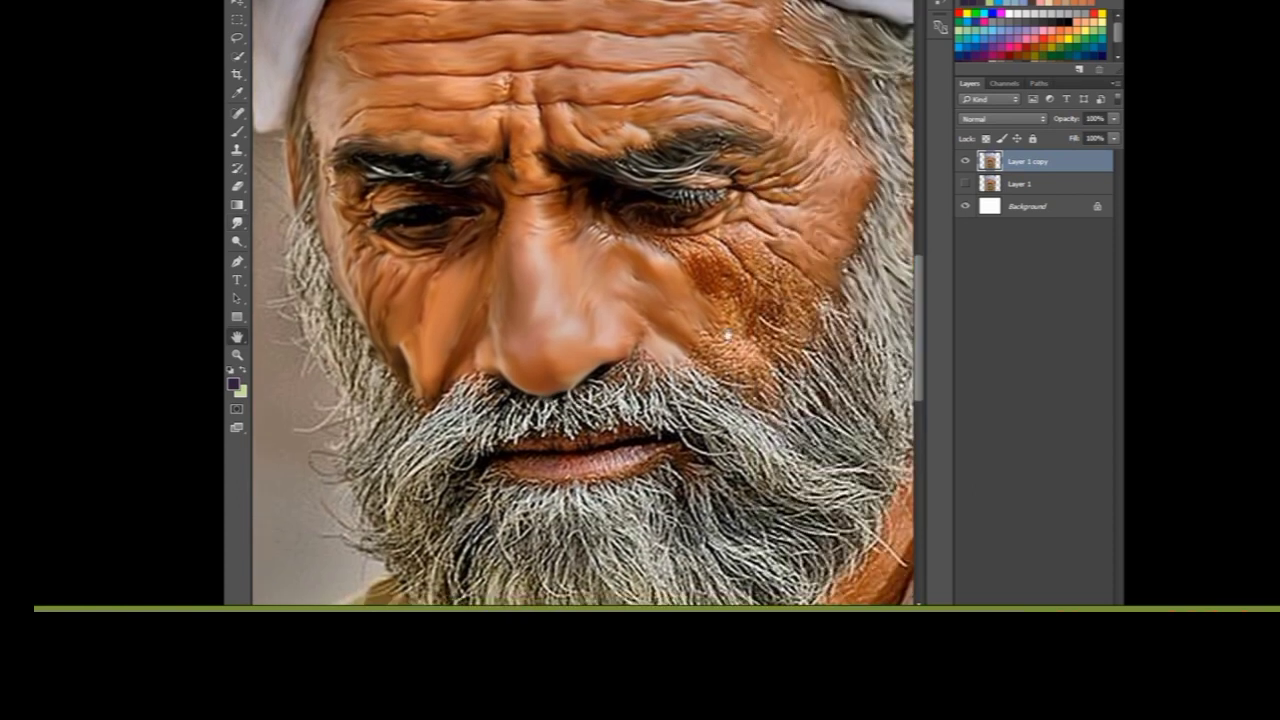
key(ctrl+0)
key(ctrl+plus)
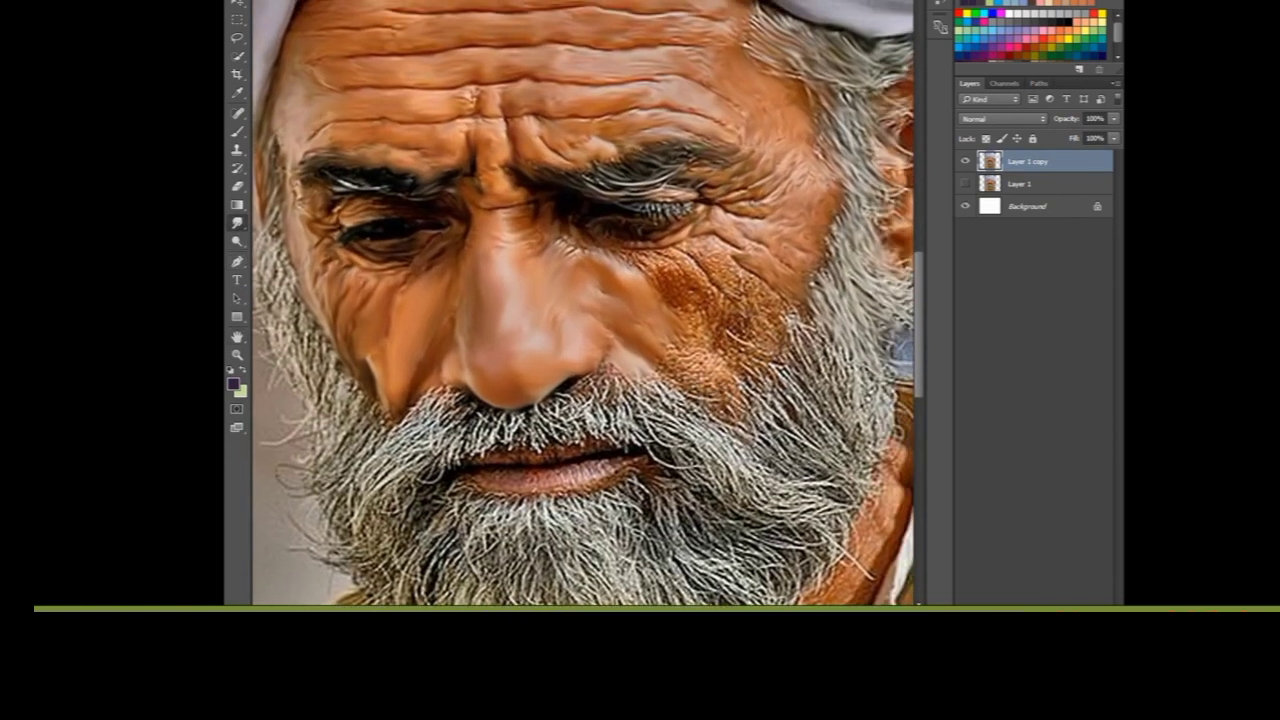
key(ctrl+minus)
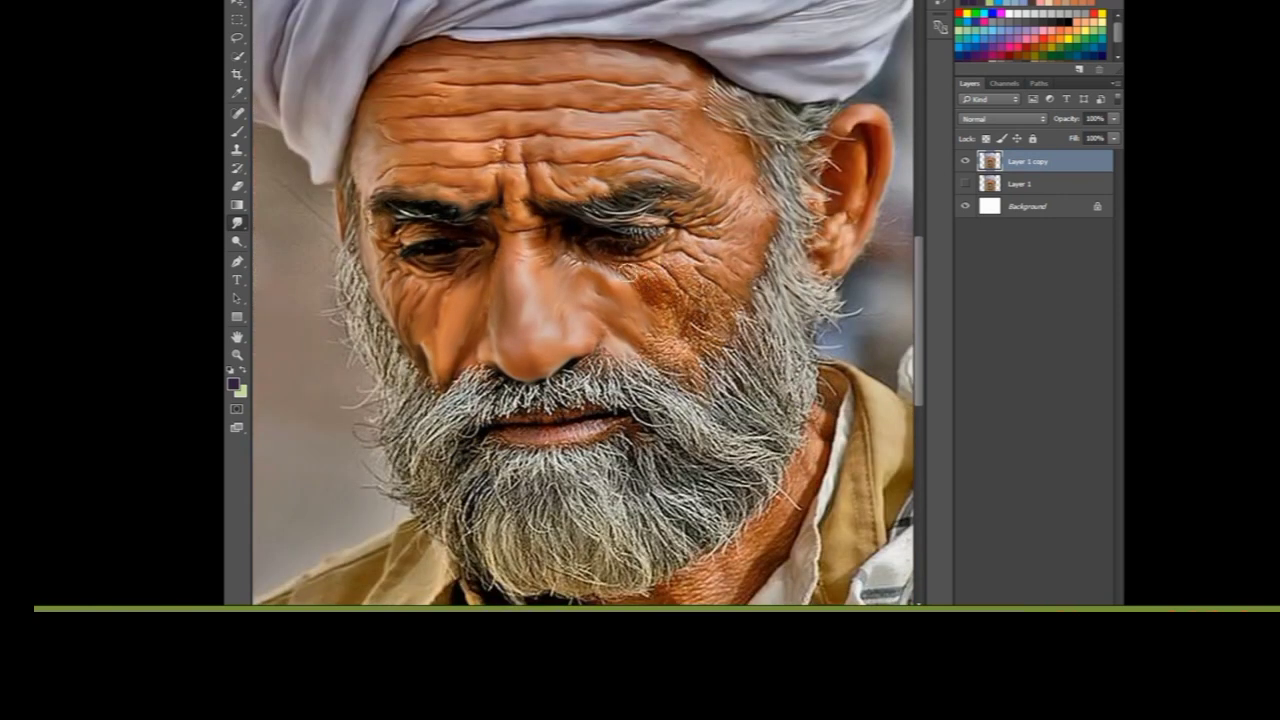
key(ctrl+plus)
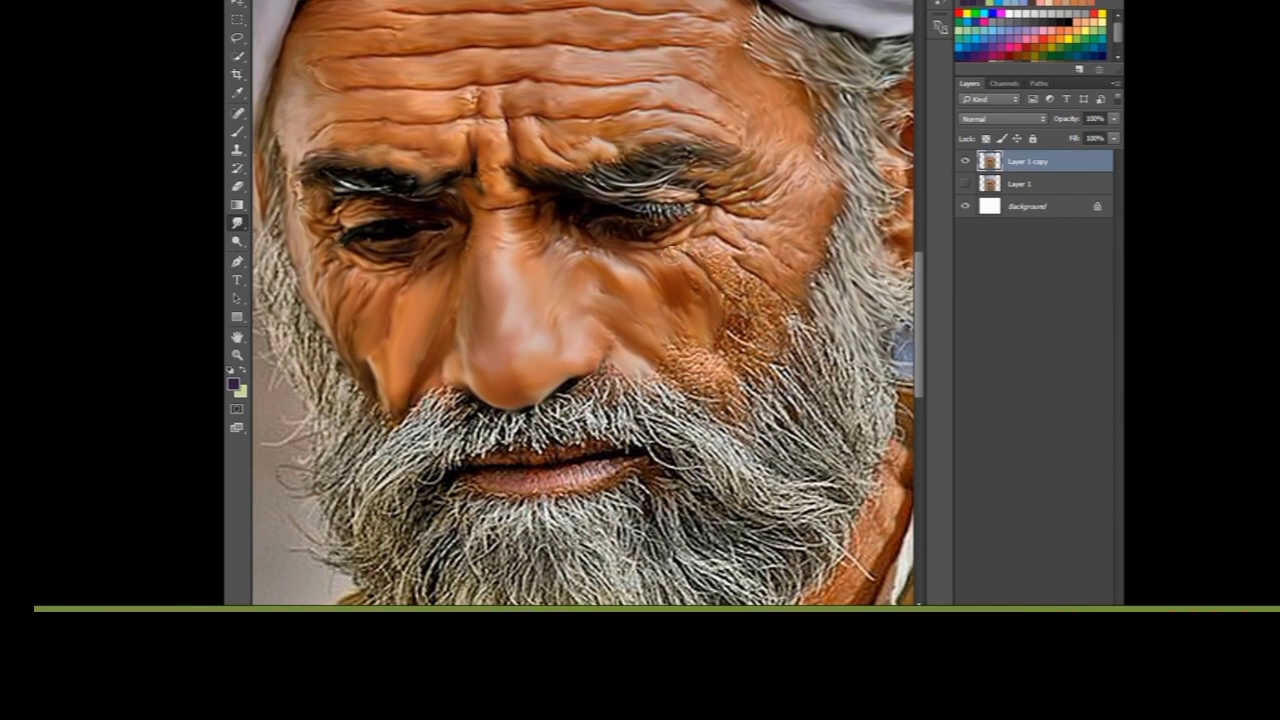
mouse_move(674, 334)
mouse_down()
mouse_move(692, 362)
mouse_move(752, 350)
mouse_move(715, 290)
mouse_move(746, 274)
mouse_move(768, 318)
mouse_move(734, 324)
mouse_move(786, 305)
mouse_up()
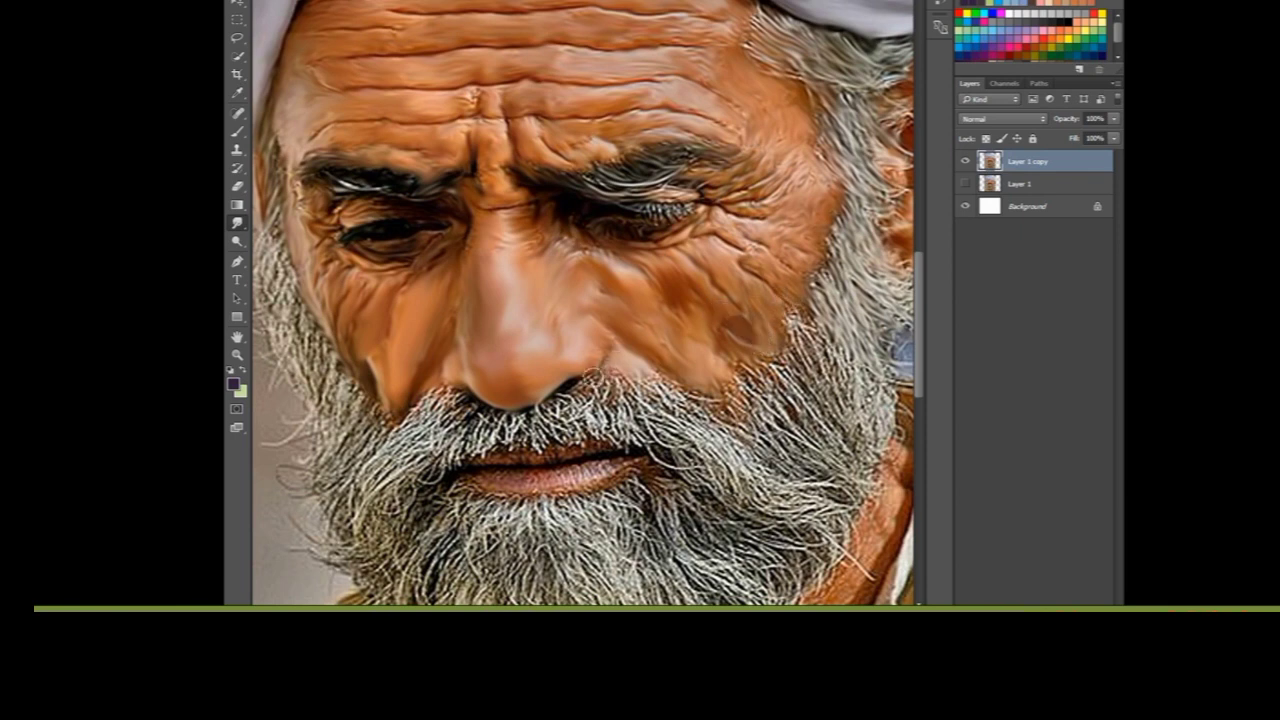
scroll(369, 320, up, 1)
Step: Smudge light hair strands from beside the right nostril down into the mustache toward the lip corner
scroll(369, 320, up, 1)
scroll(369, 320, up, 1)
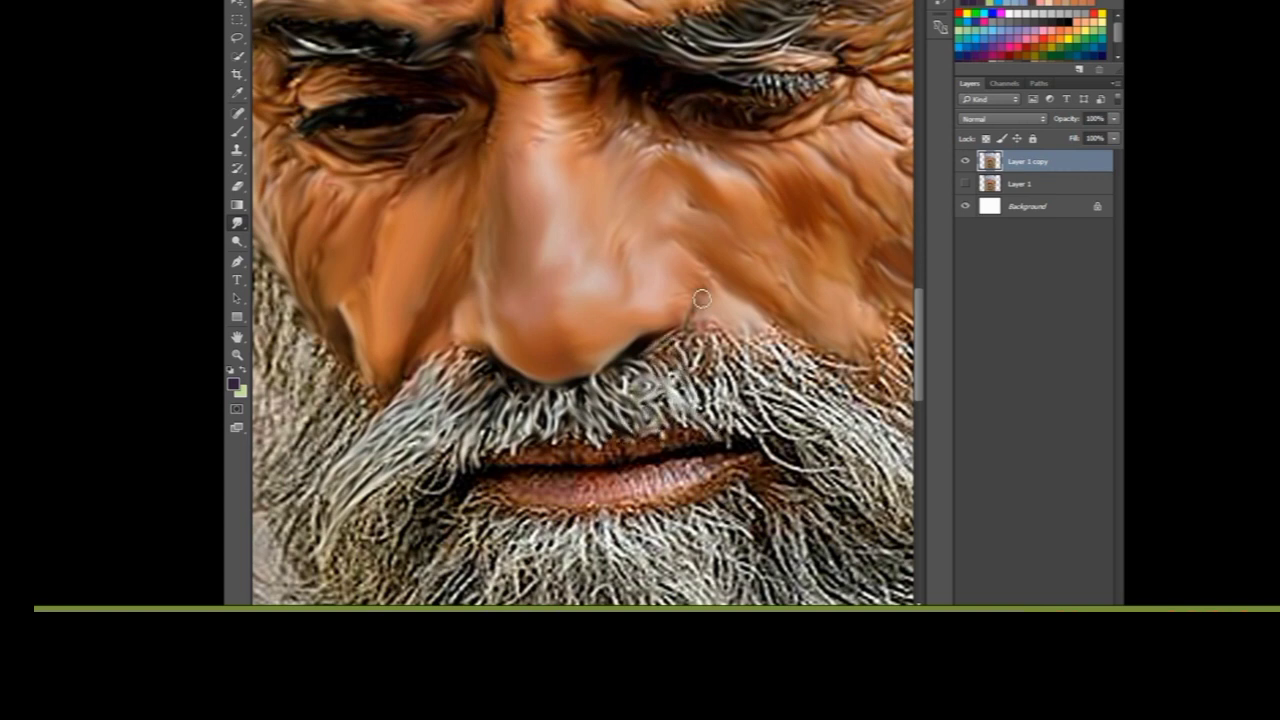
mouse_move(720, 294)
mouse_down()
mouse_move(792, 467)
mouse_move(682, 373)
mouse_move(786, 404)
mouse_up()
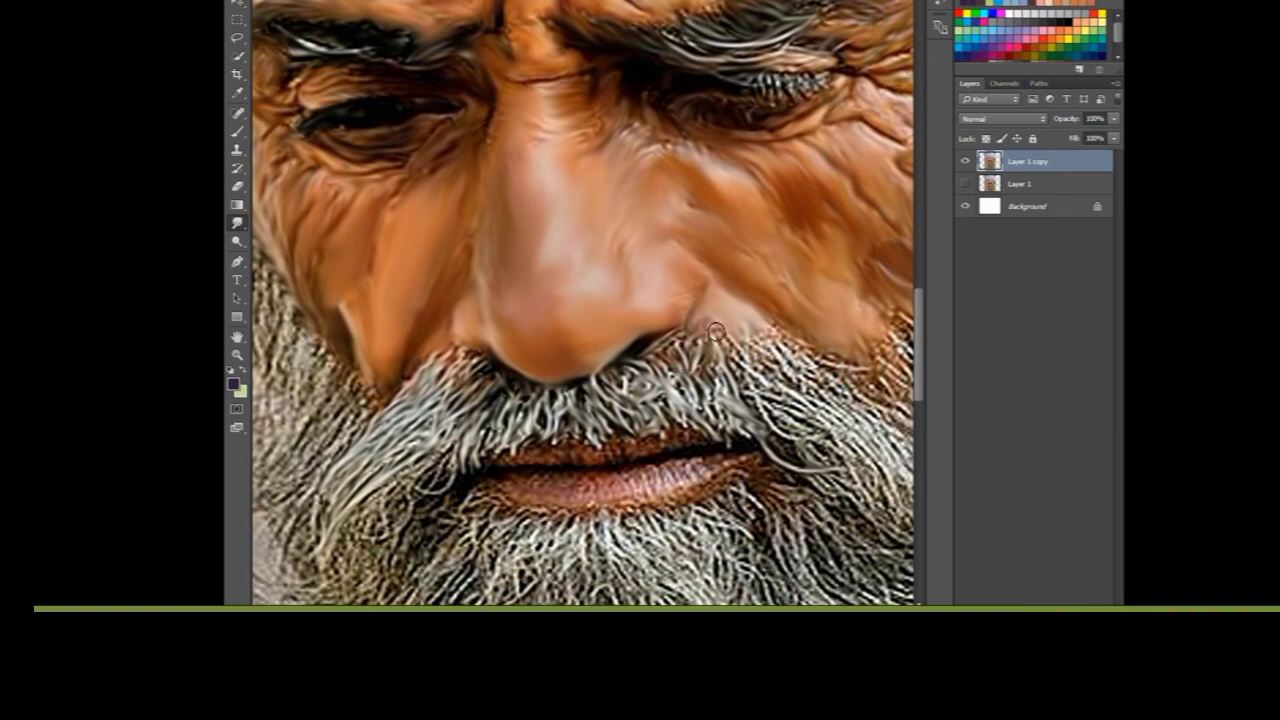
key(ctrl+minus)
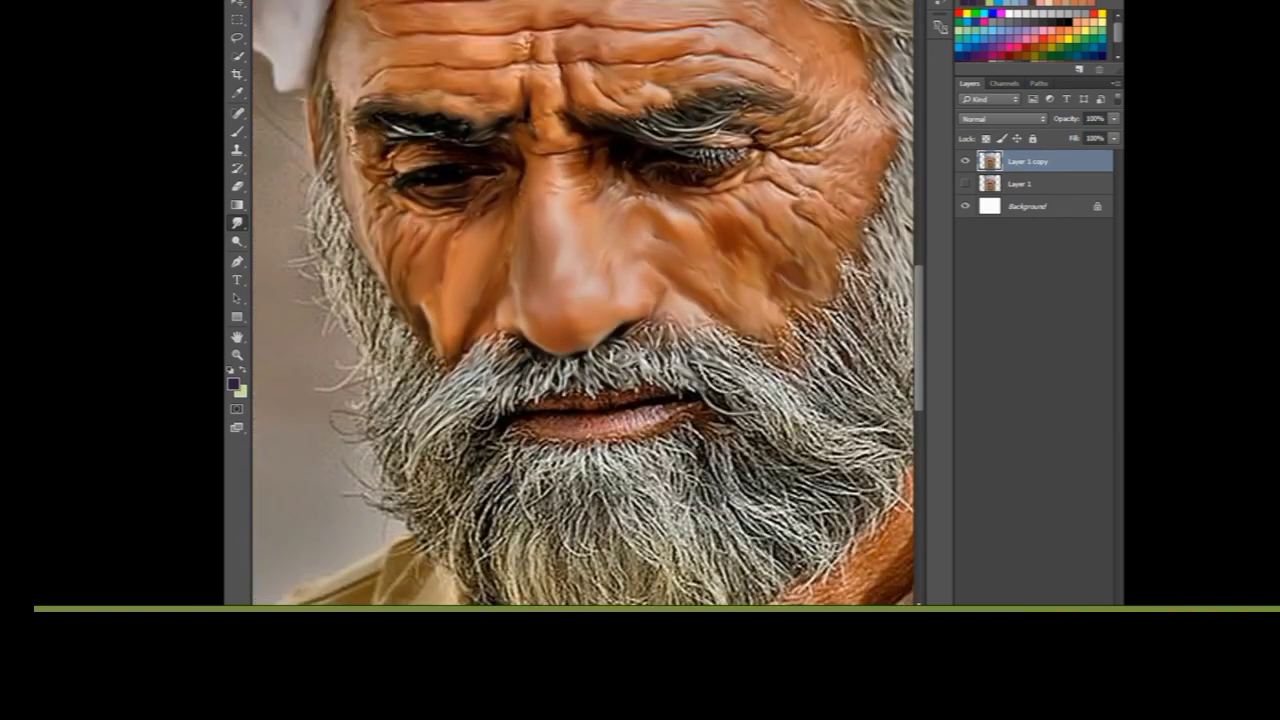
key(ctrl+minus)
key(ctrl+plus)
key(ctrl+plus)
Step: With the Smudge tool, drag repeated down-right strokes through the lower-right beard toward the collar
click(236, 222)
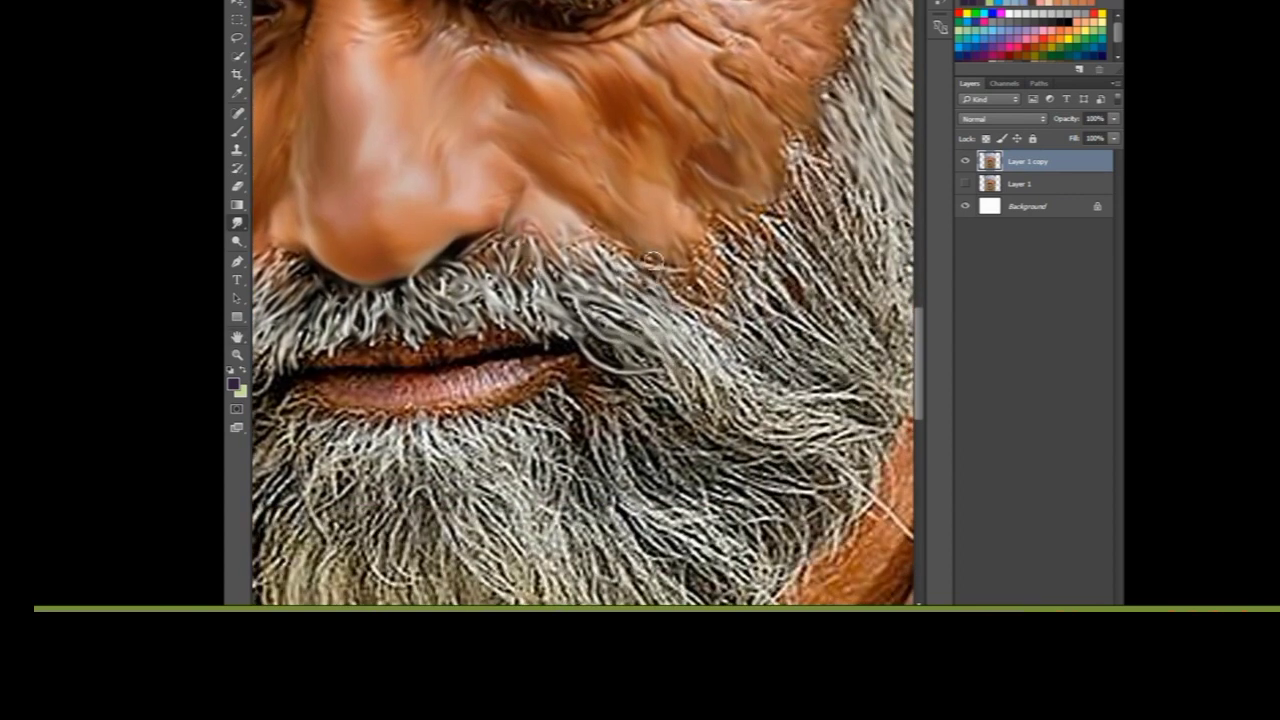
mouse_move(833, 200)
mouse_down()
mouse_move(706, 195)
mouse_move(812, 213)
mouse_up()
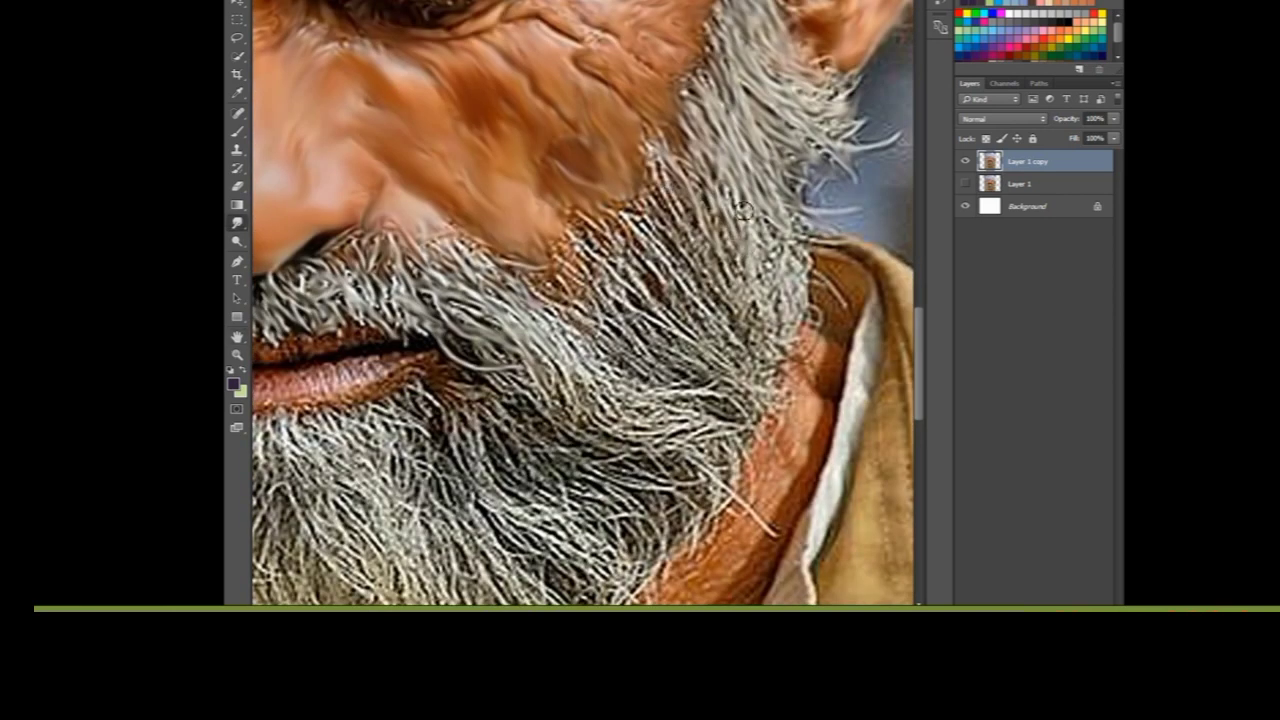
mouse_move(810, 290)
mouse_down()
mouse_move(786, 300)
mouse_move(718, 240)
mouse_move(785, 368)
mouse_move(648, 190)
mouse_move(655, 240)
mouse_move(712, 262)
mouse_move(636, 226)
mouse_move(722, 340)
mouse_move(620, 214)
mouse_move(640, 256)
mouse_up()
drag(675, 318, 768, 367)
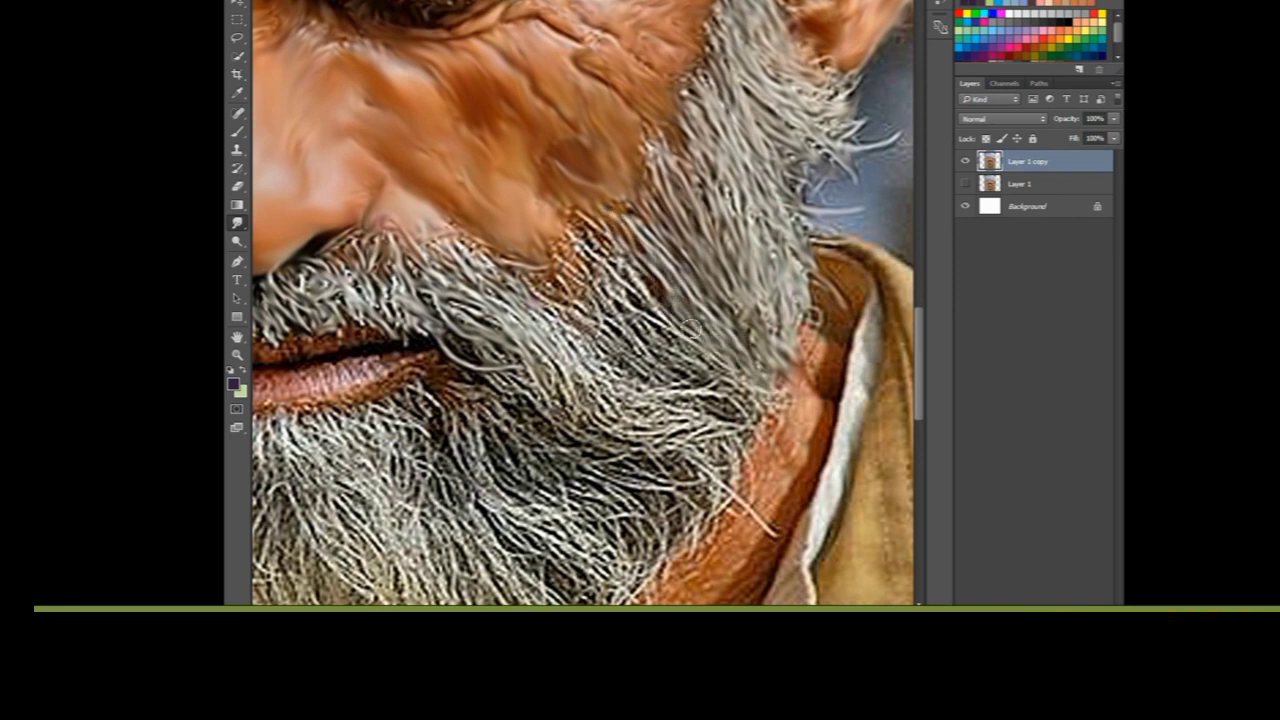
mouse_move(660, 282)
mouse_down()
mouse_move(605, 250)
mouse_move(702, 344)
mouse_move(765, 425)
mouse_move(752, 430)
mouse_up()
mouse_move(505, 268)
mouse_down()
mouse_move(632, 352)
mouse_move(611, 366)
mouse_move(660, 395)
mouse_move(668, 363)
mouse_up()
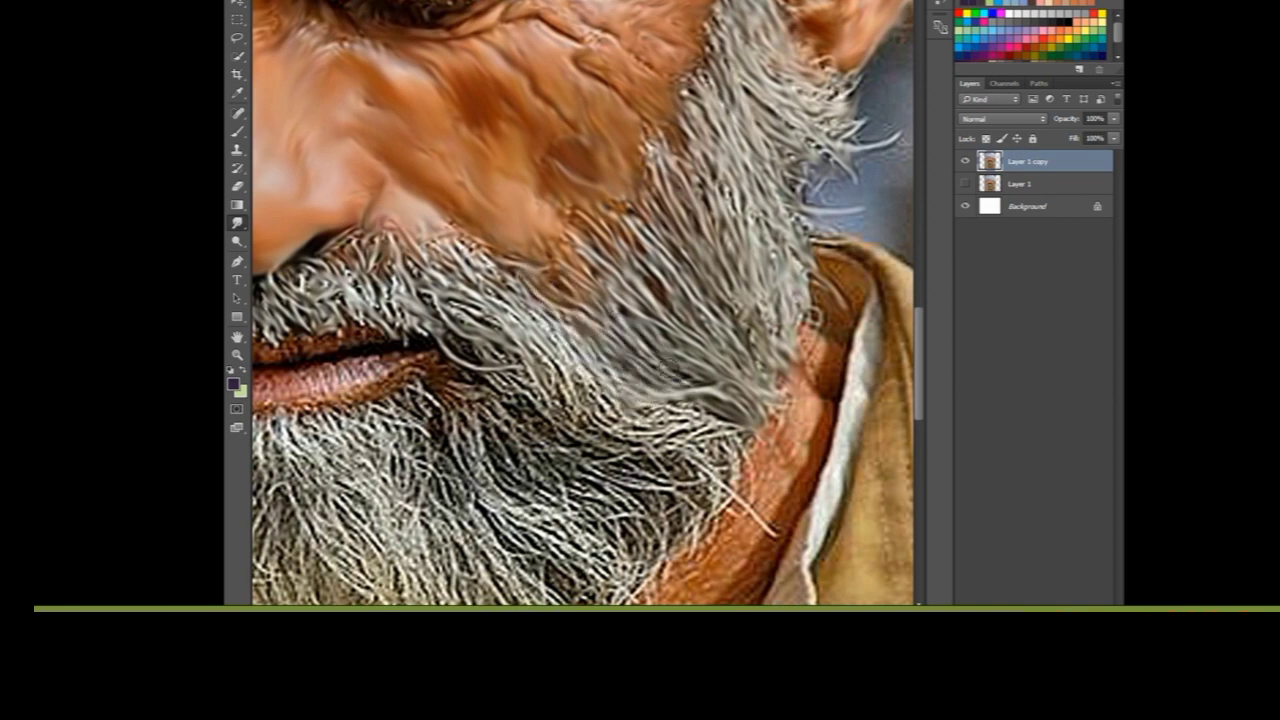
drag(480, 262, 632, 424)
drag(515, 308, 575, 408)
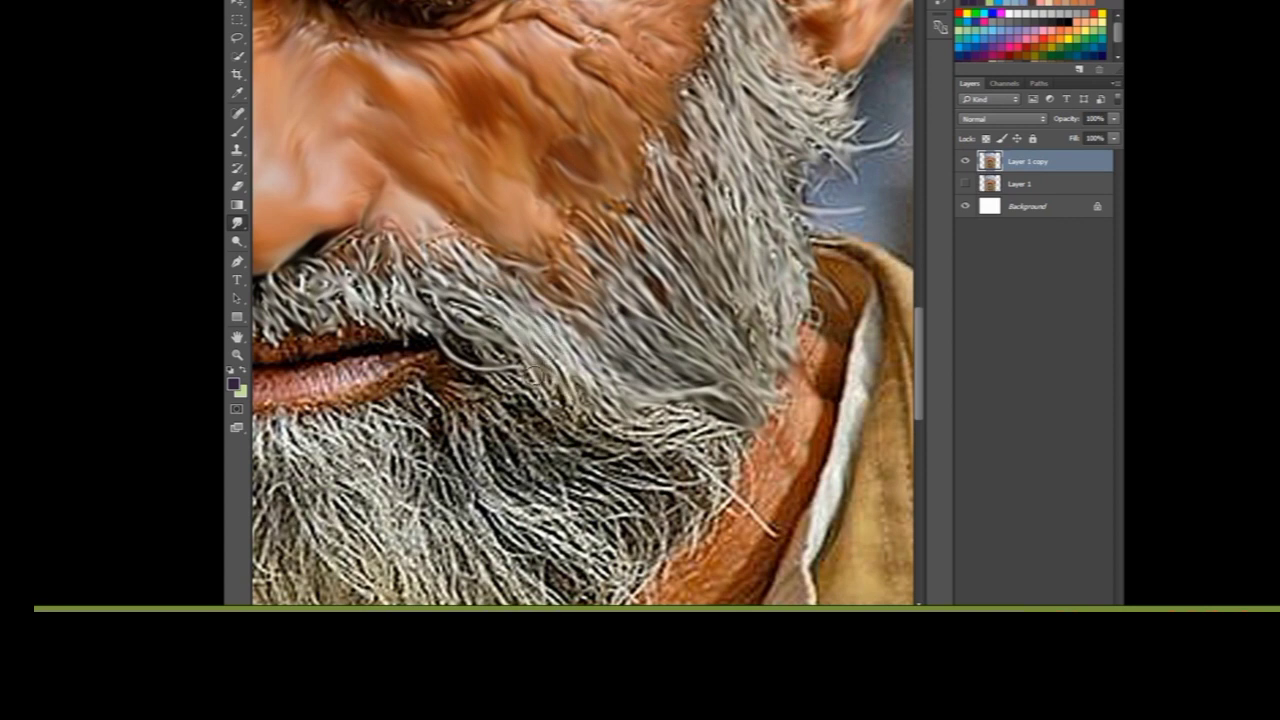
mouse_move(476, 296)
mouse_down()
mouse_move(490, 352)
mouse_move(520, 394)
mouse_move(546, 404)
mouse_up()
drag(426, 281, 566, 310)
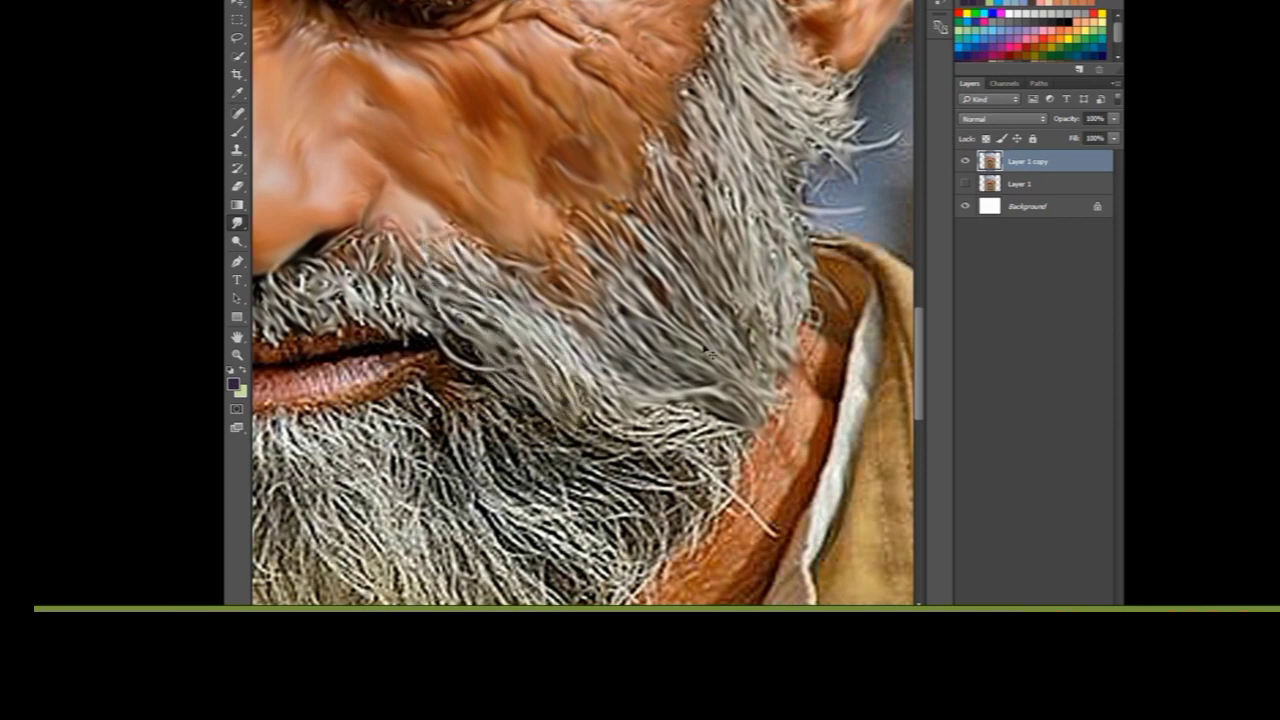
drag(708, 354, 633, 323)
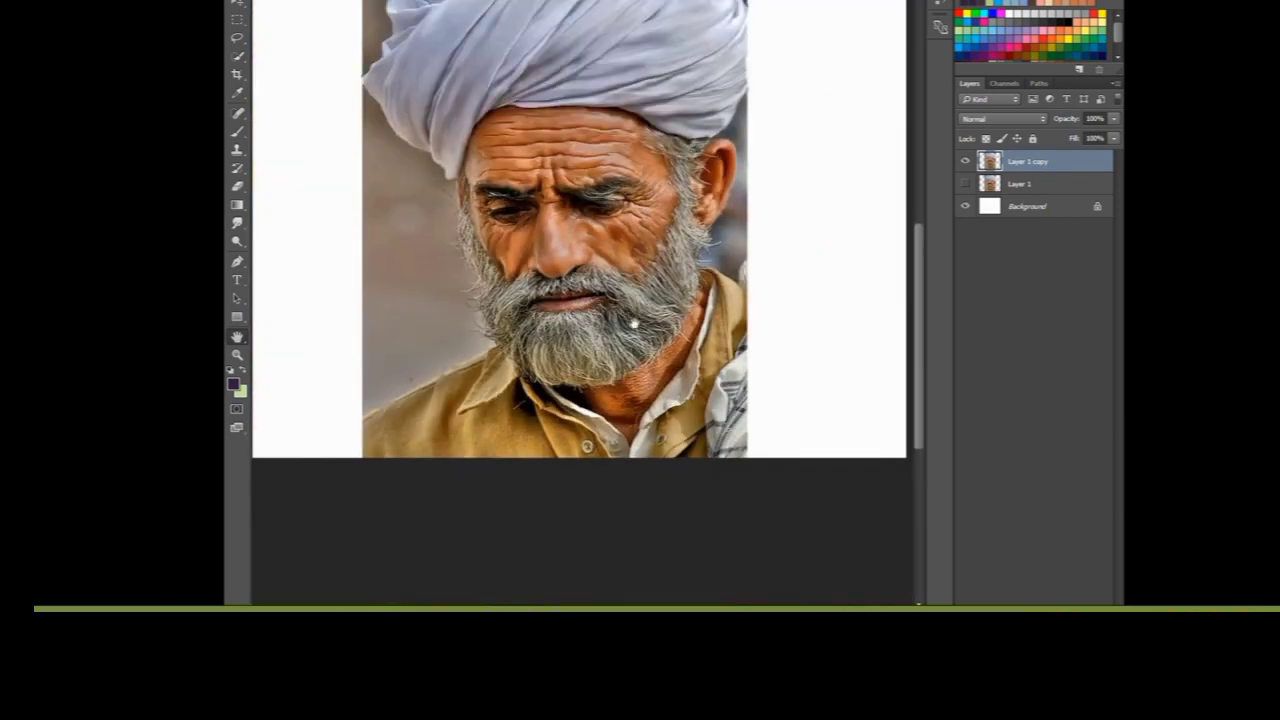
scroll(633, 323, up, 2)
Step: Smear grey beard strands down-right from below the lower lip toward the neck with Smudge
scroll(633, 323, up, 2)
scroll(633, 323, up, 2)
scroll(633, 323, up, 2)
click(237, 222)
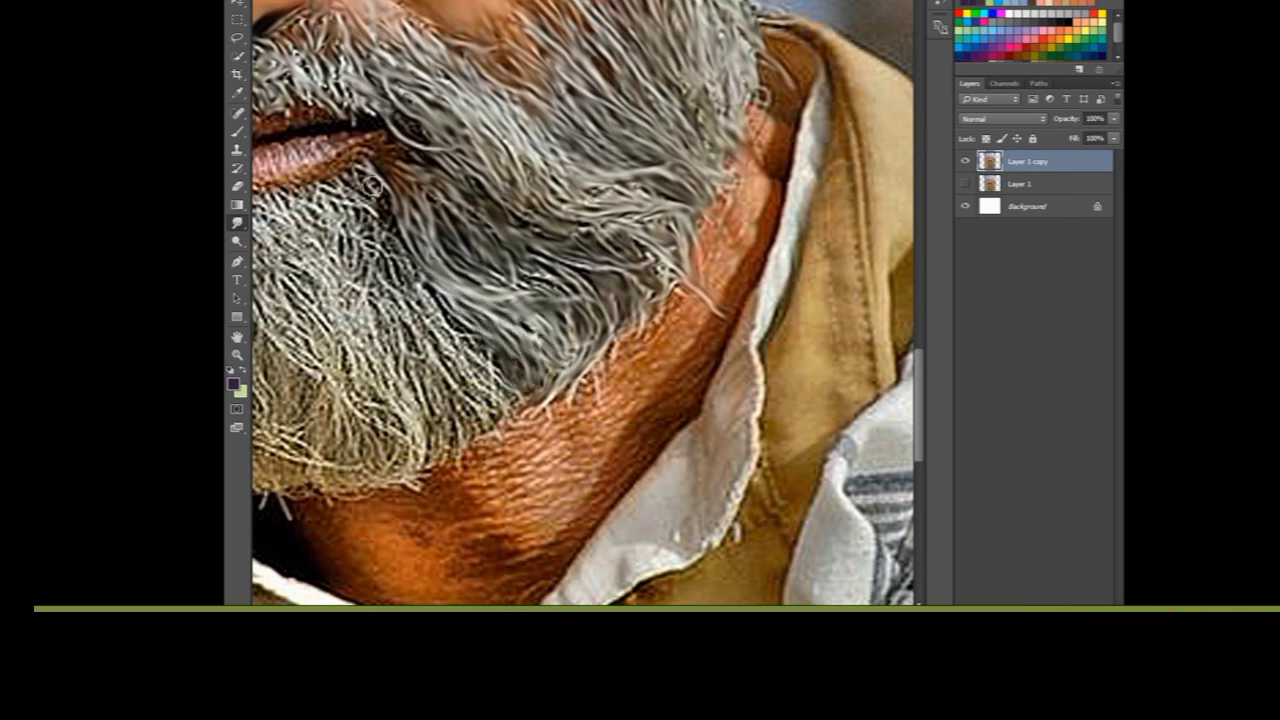
mouse_move(330, 190)
mouse_down()
mouse_move(450, 330)
mouse_move(640, 243)
mouse_up()
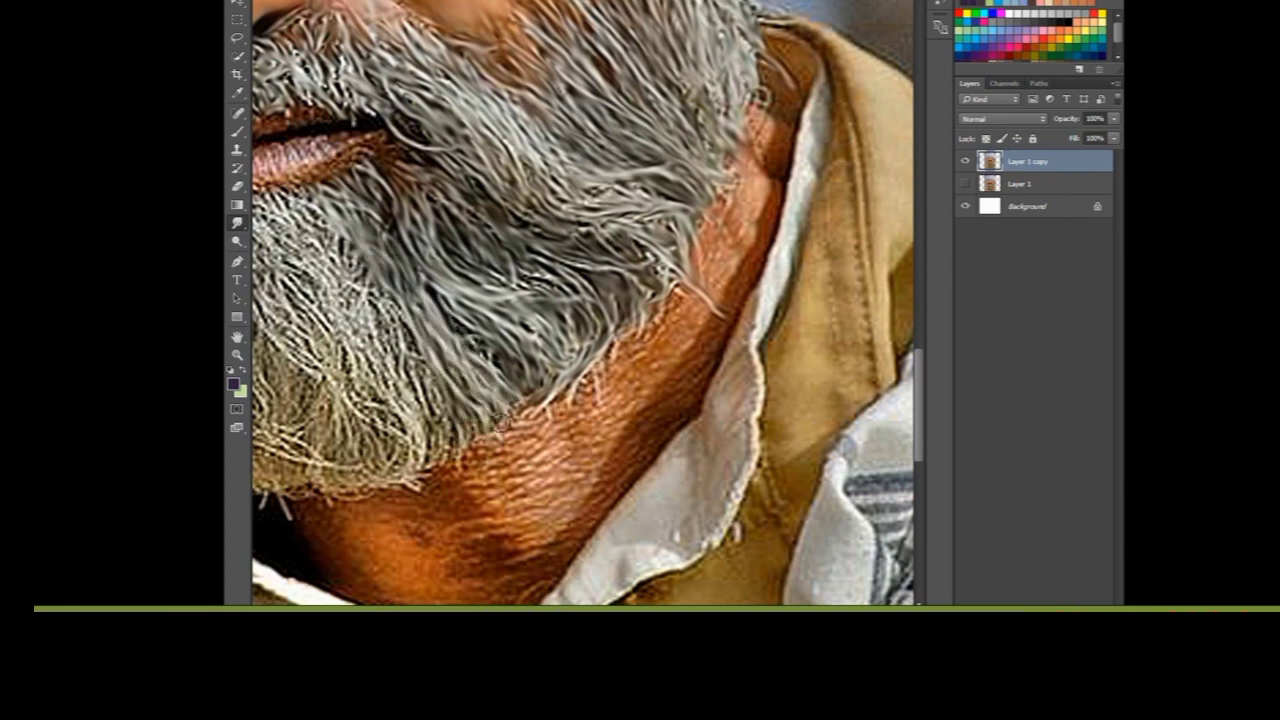
key(ctrl+minus)
key(ctrl+minus)
key(ctrl+minus)
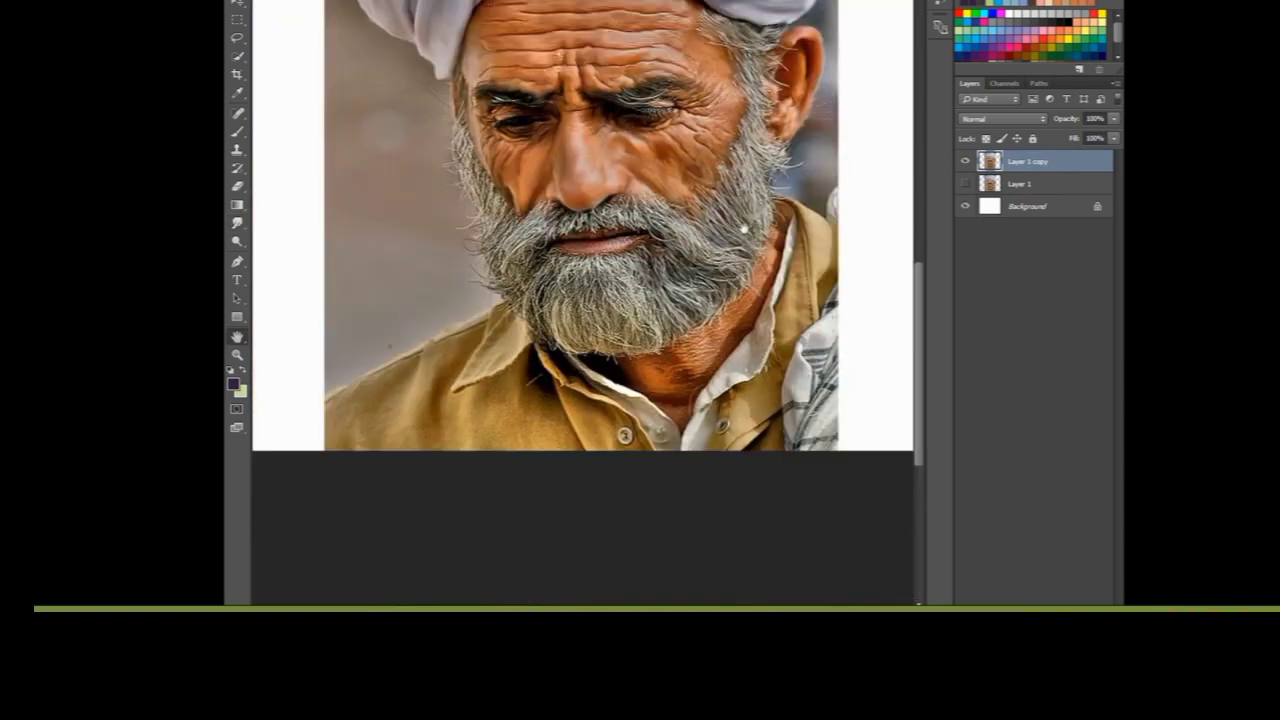
scroll(917, 380, up, 2)
Step: Smudge short strokes through the chin and lower-middle beard into smeared strands
key(ctrl+plus)
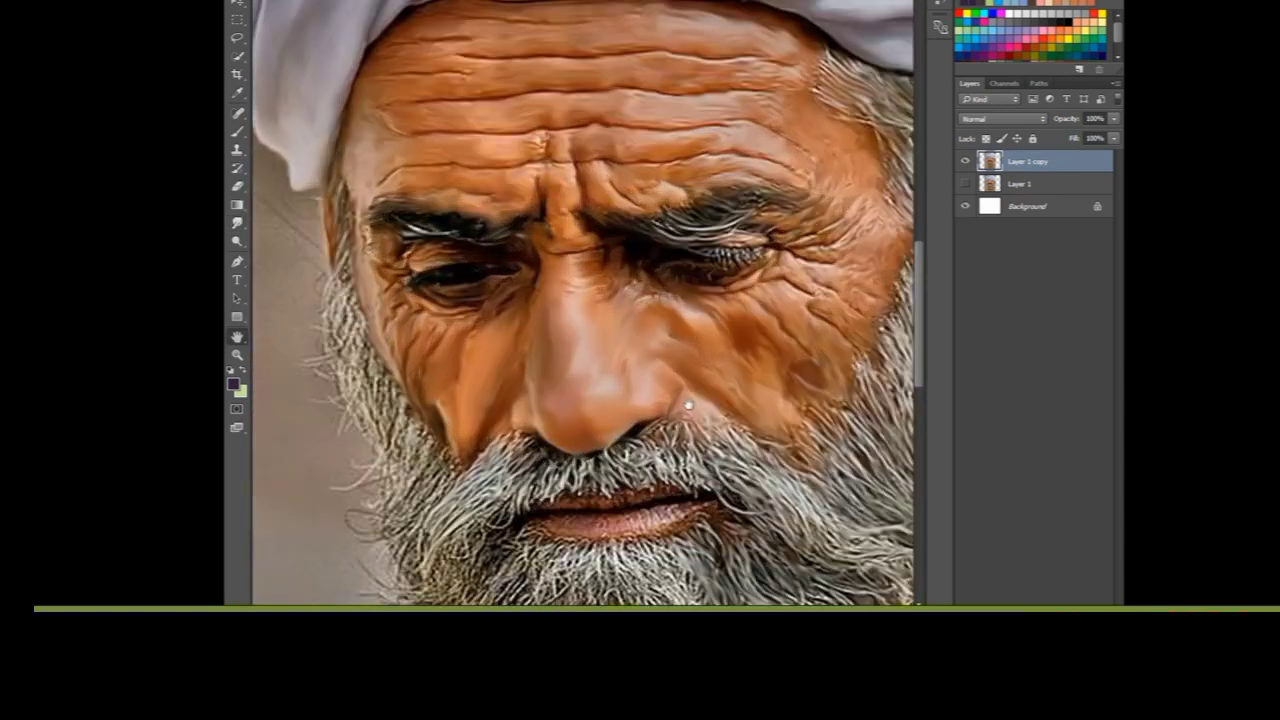
key(ctrl+plus)
key(ctrl+plus)
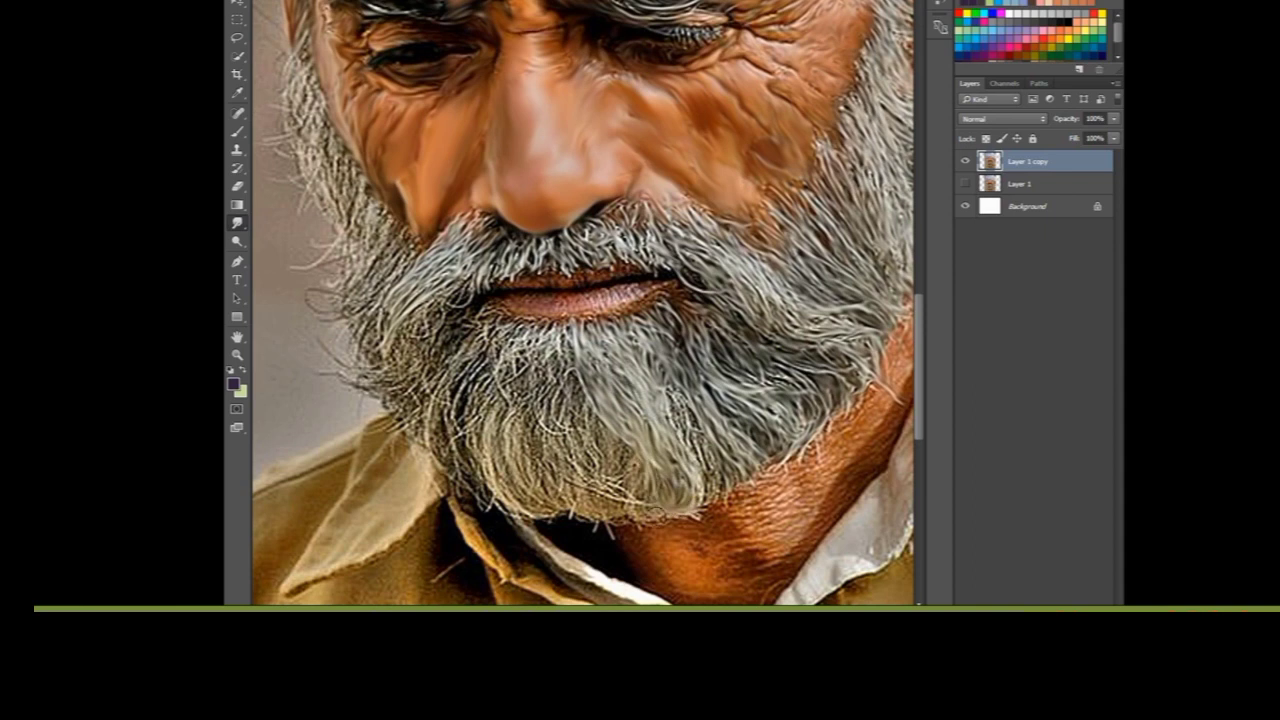
drag(673, 484, 724, 489)
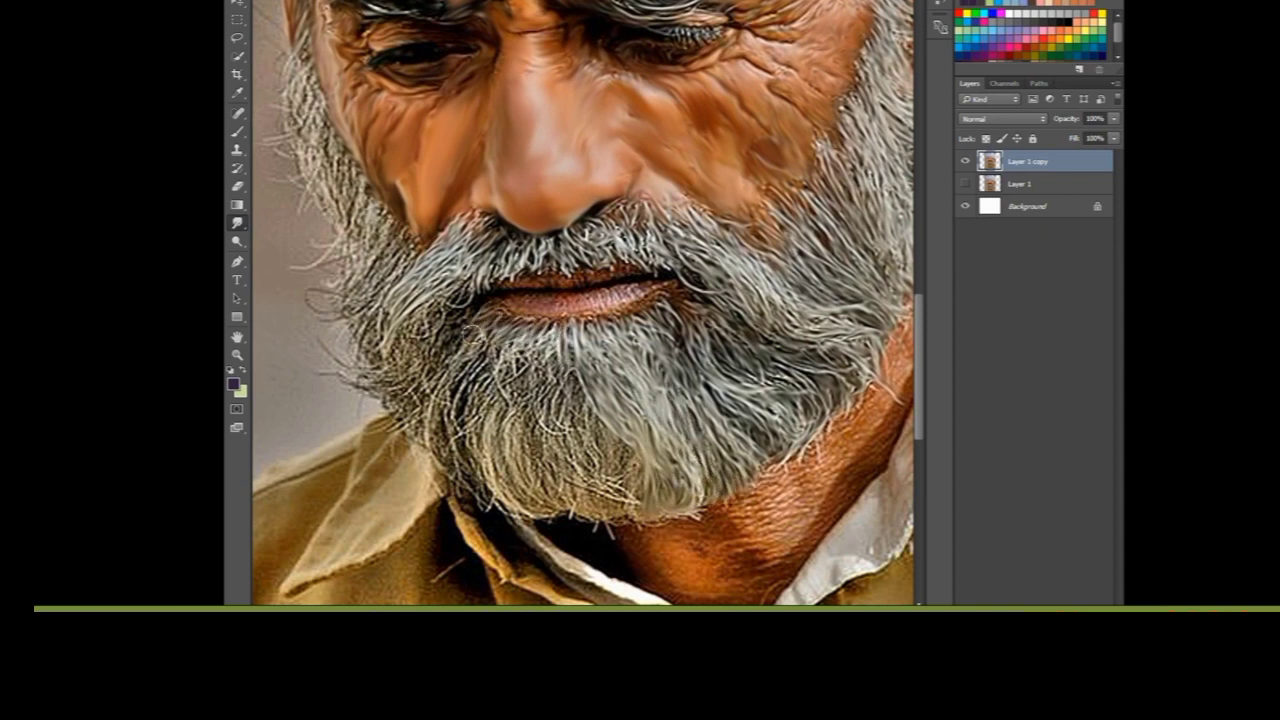
mouse_move(487, 325)
mouse_down()
mouse_move(447, 455)
mouse_move(505, 480)
mouse_move(495, 400)
mouse_move(510, 500)
mouse_move(545, 520)
mouse_move(570, 515)
mouse_move(530, 360)
mouse_move(493, 395)
mouse_move(620, 505)
mouse_move(607, 526)
mouse_move(555, 394)
mouse_move(568, 460)
mouse_up()
mouse_move(572, 393)
mouse_down()
mouse_move(597, 482)
mouse_move(598, 430)
mouse_move(592, 448)
mouse_move(616, 442)
mouse_move(570, 490)
mouse_move(665, 500)
mouse_move(705, 470)
mouse_move(713, 488)
mouse_up()
drag(666, 361, 656, 437)
Step: Smudge strands from the moustache down along the beard's left and upper-left edge
mouse_move(474, 298)
mouse_down()
mouse_move(405, 290)
mouse_move(378, 318)
mouse_move(368, 376)
mouse_move(446, 325)
mouse_move(432, 360)
mouse_move(405, 366)
mouse_move(400, 402)
mouse_move(423, 414)
mouse_move(385, 389)
mouse_up()
drag(402, 284, 345, 338)
drag(402, 290, 327, 311)
drag(404, 229, 345, 280)
mouse_move(450, 232)
mouse_down()
mouse_move(420, 290)
mouse_move(465, 287)
mouse_up()
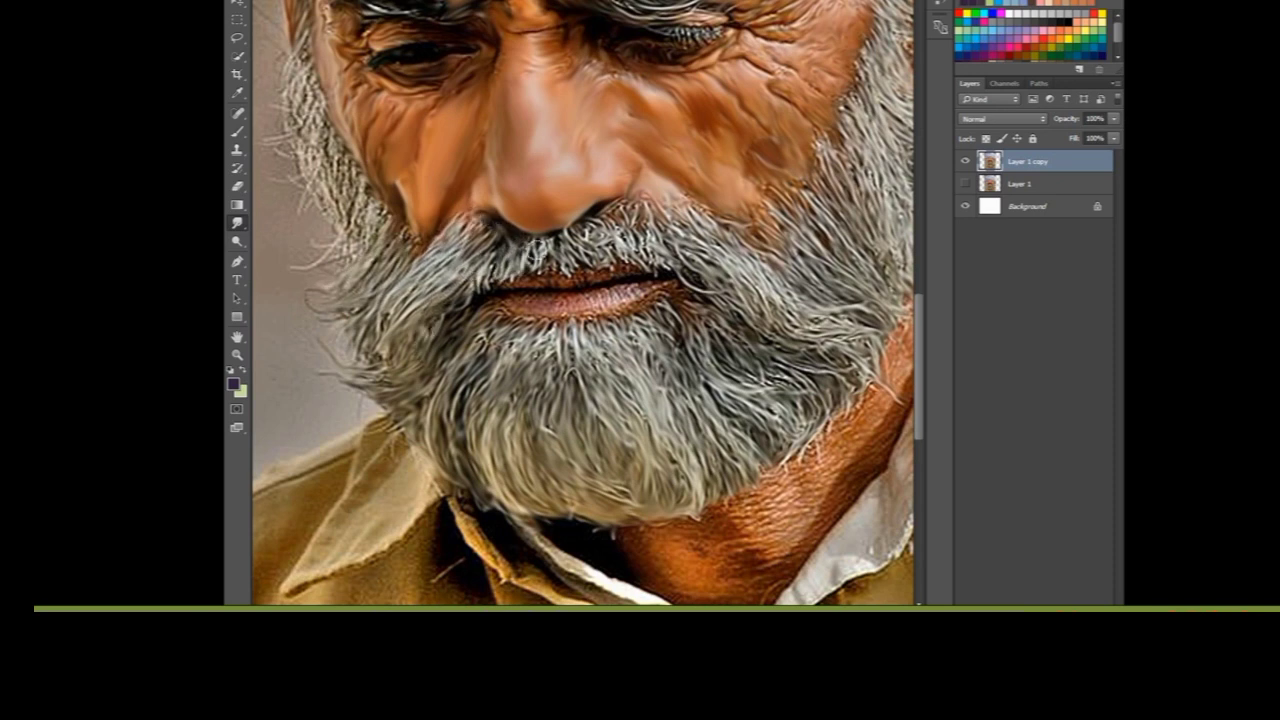
mouse_move(408, 235)
mouse_down()
mouse_move(334, 263)
mouse_move(414, 313)
mouse_up()
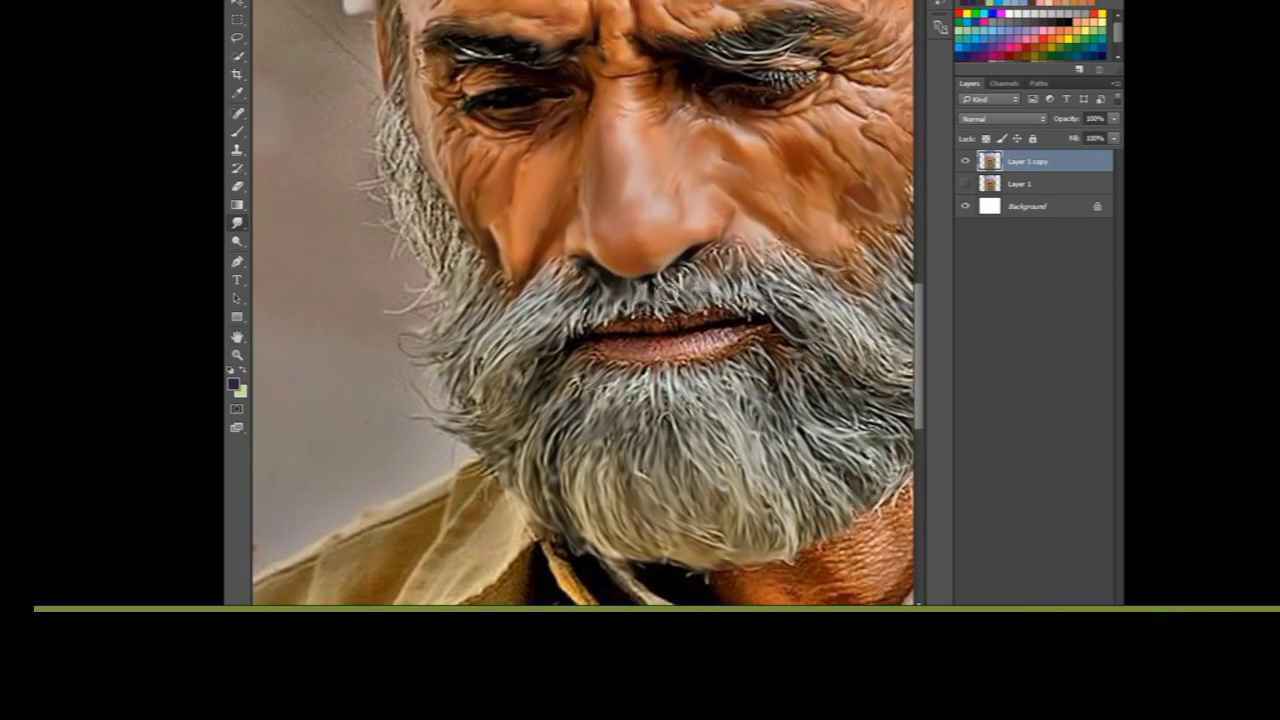
drag(444, 216, 393, 226)
drag(408, 140, 386, 182)
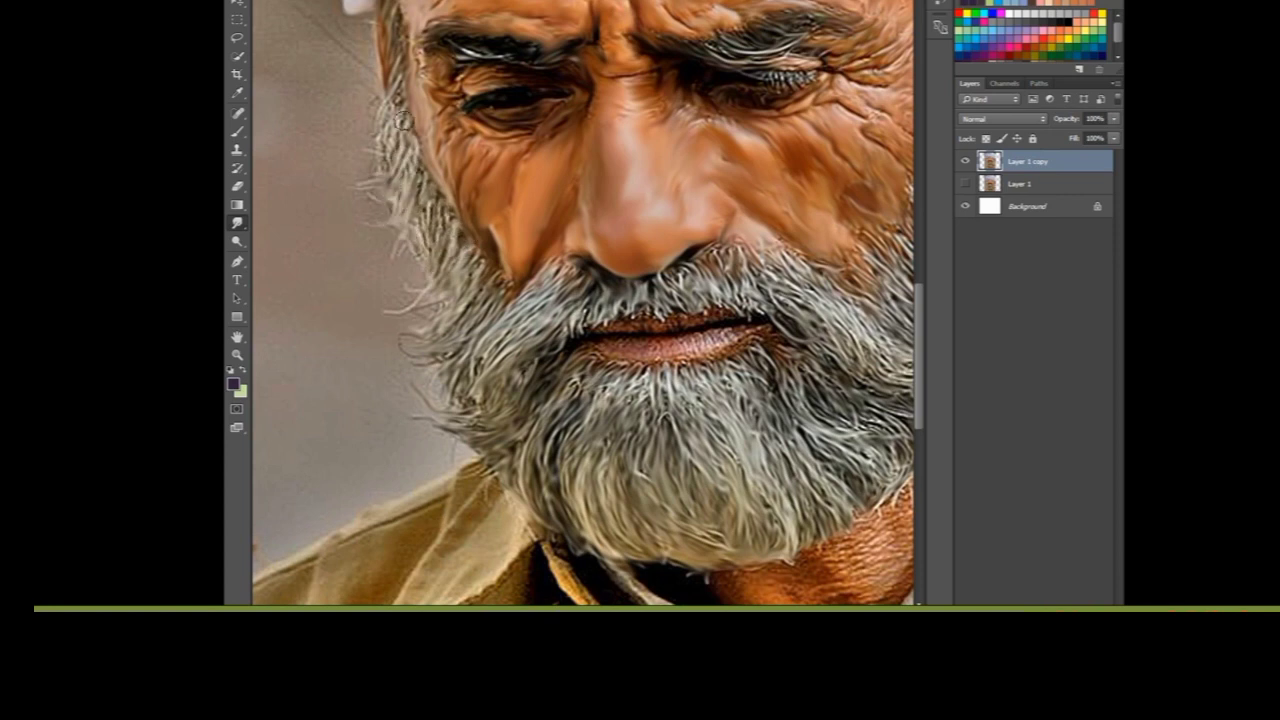
Step: Smear the right eyebrow's white strands upward and dismiss a Windows Explorer error message
scroll(392, 165, up, 1)
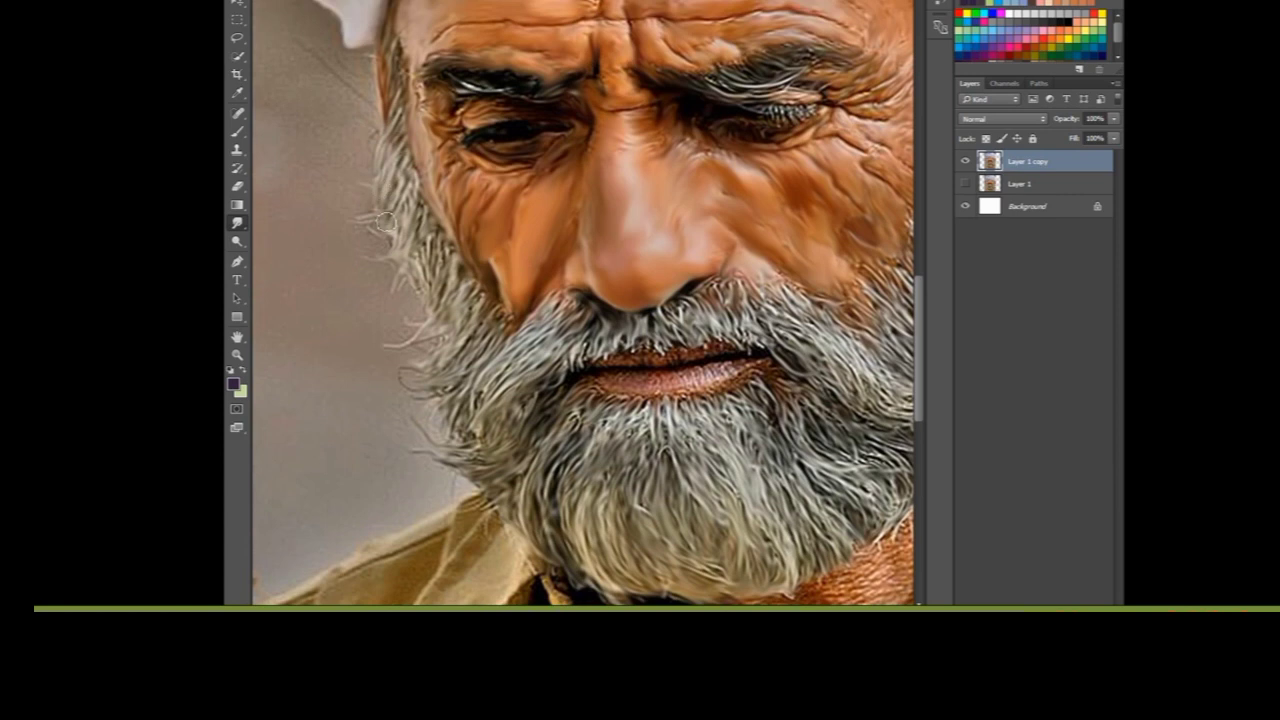
scroll(430, 300, up, 1)
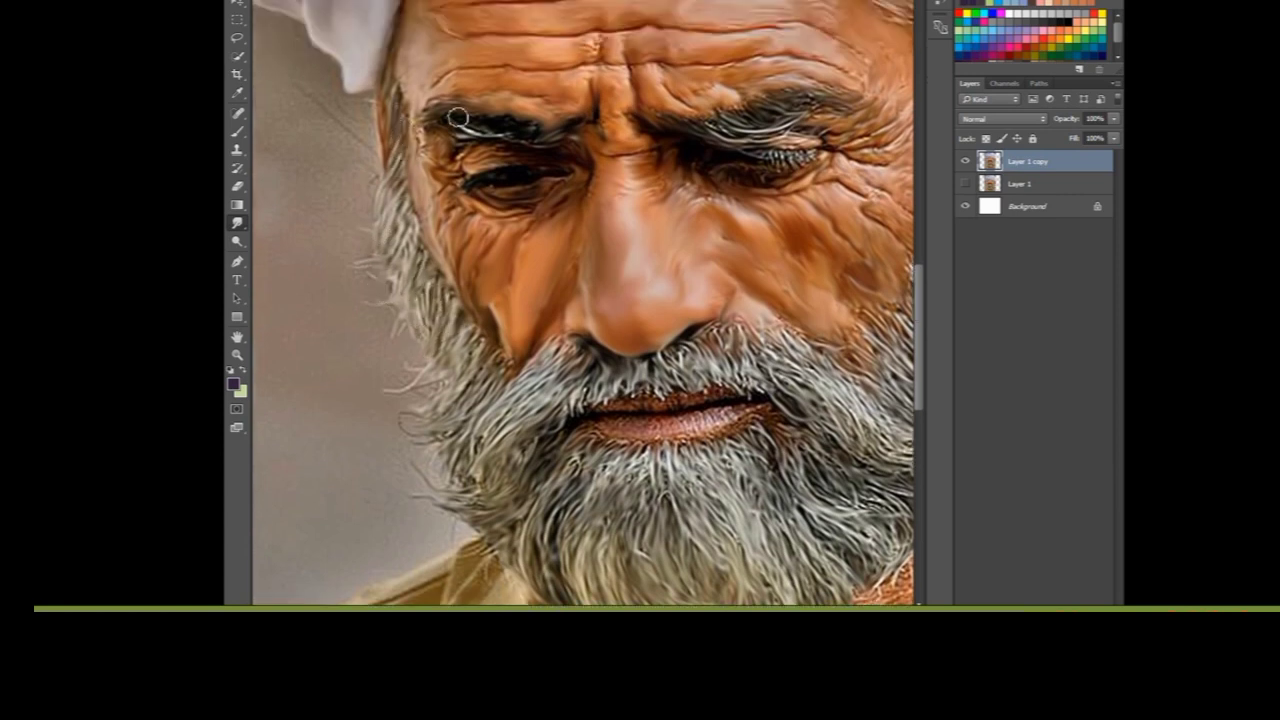
drag(716, 136, 857, 102)
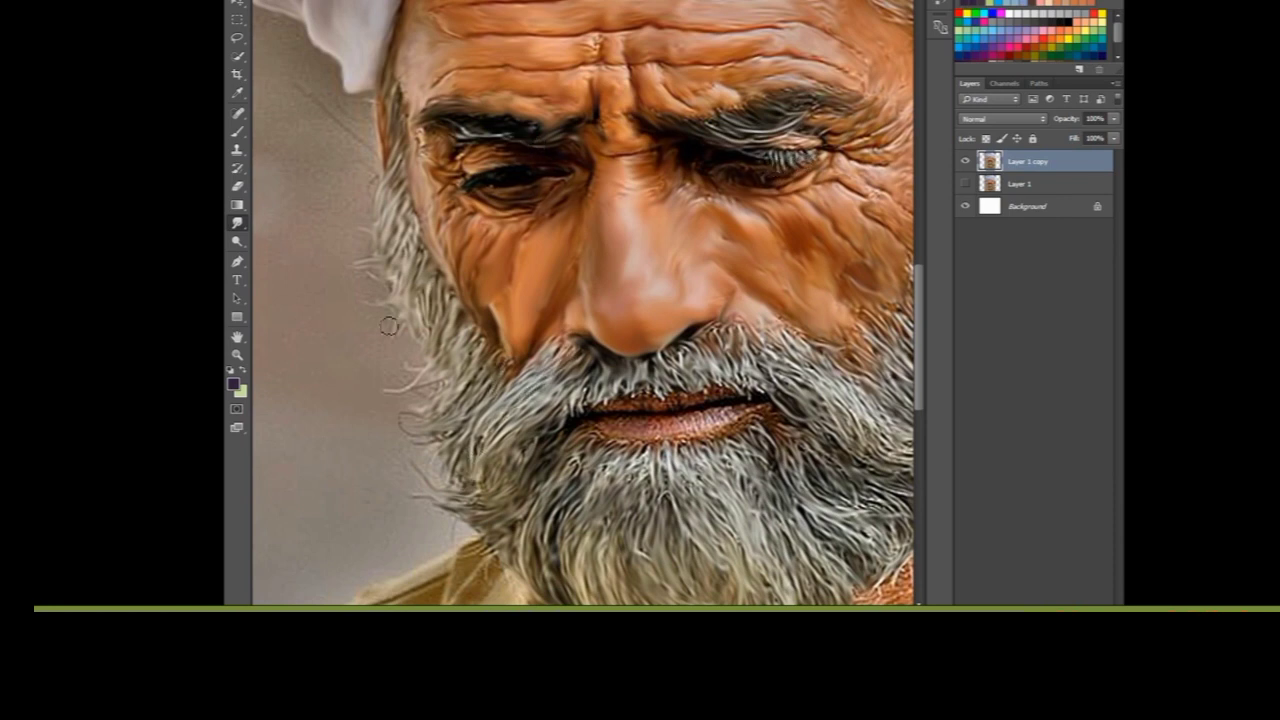
click(826, 174)
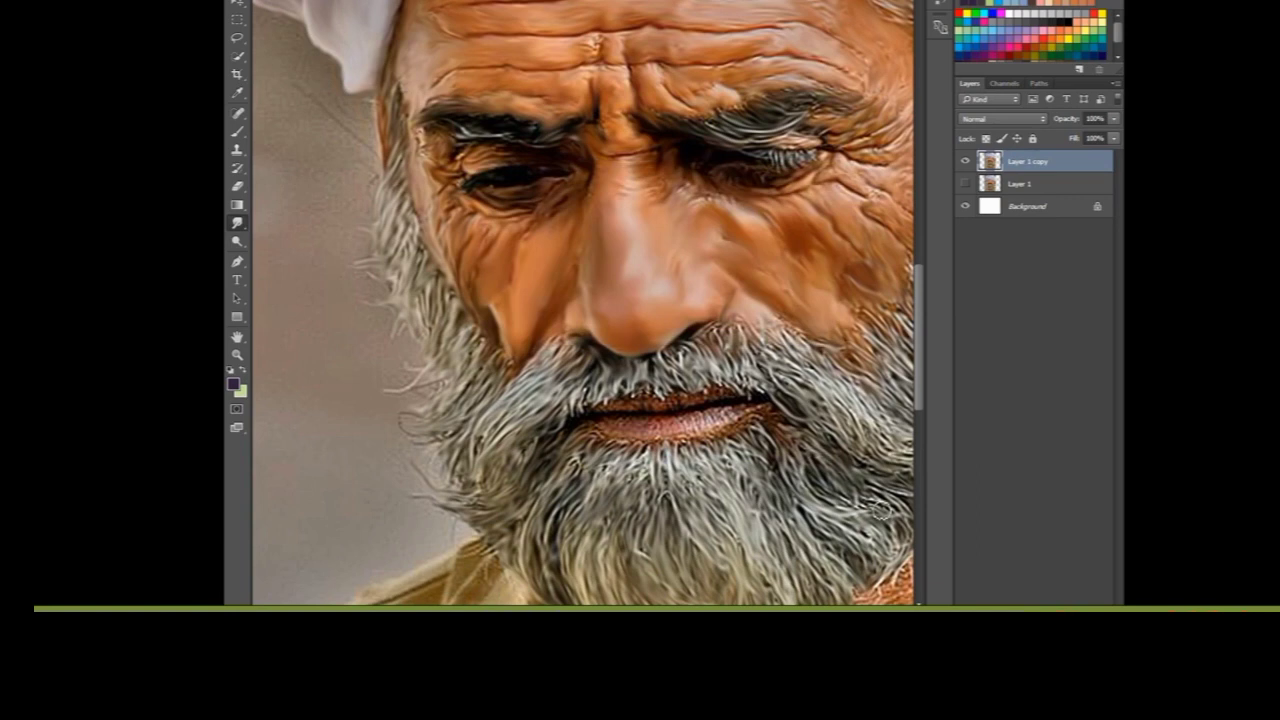
Step: Pan to the lower face and zoom until the nose, moustache and lips fill the canvas
drag(780, 435, 550, 352)
key(r)
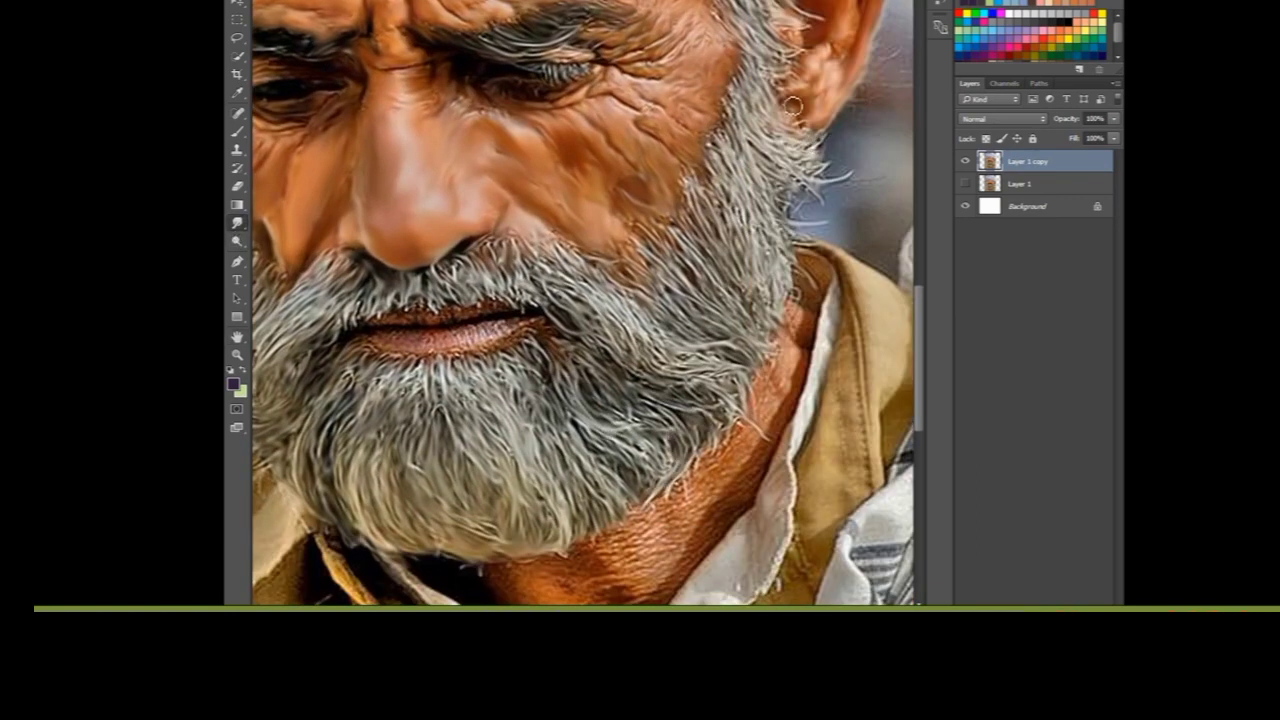
scroll(792, 106, up, 3)
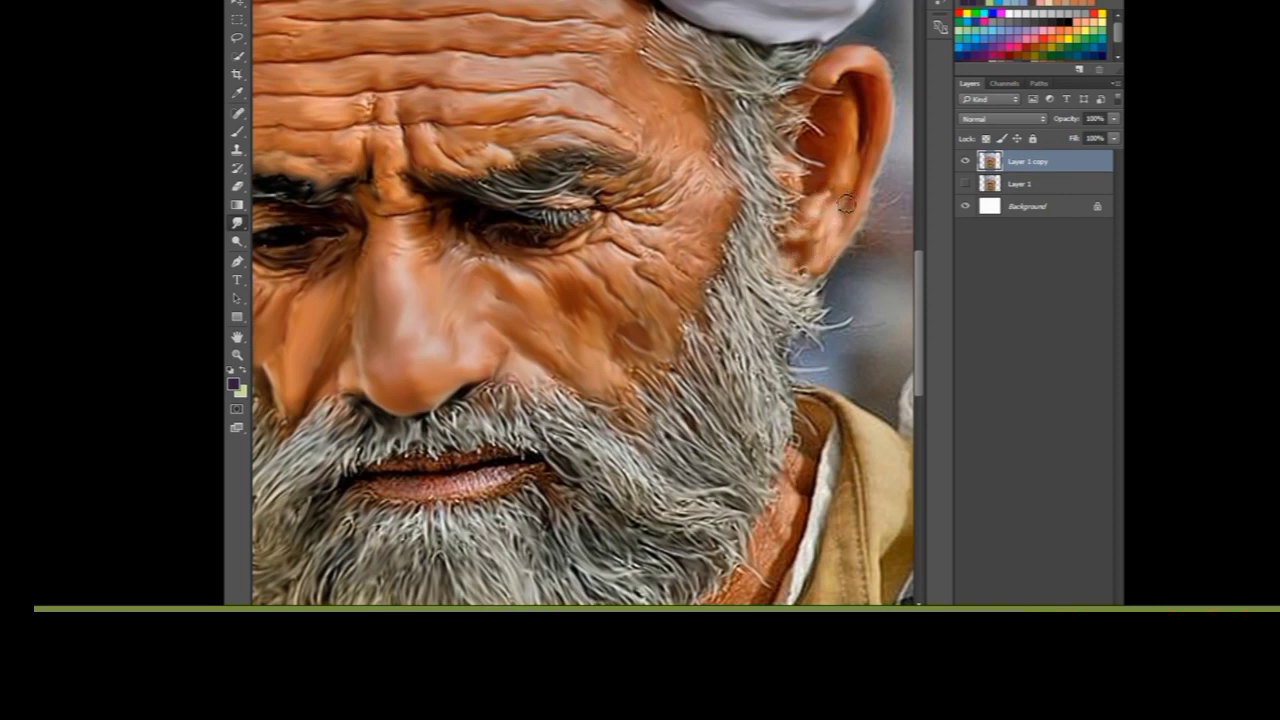
scroll(845, 204, up, 2)
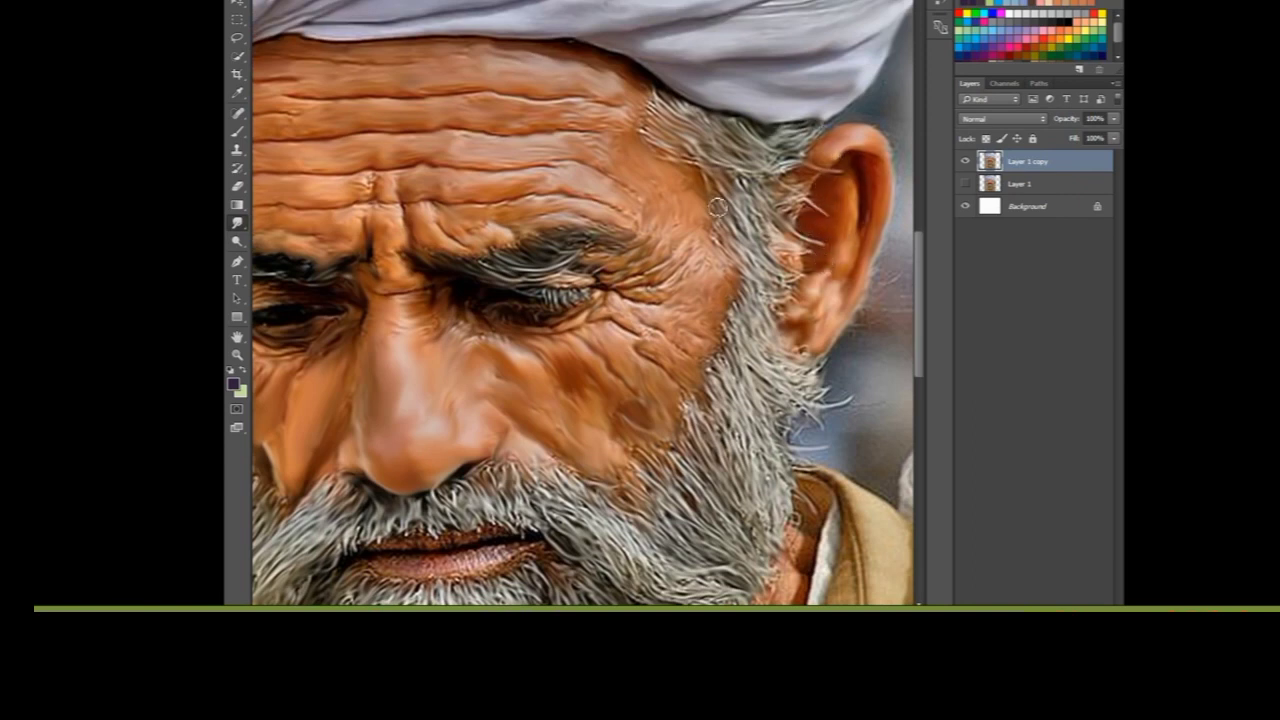
scroll(700, 300, down, 3)
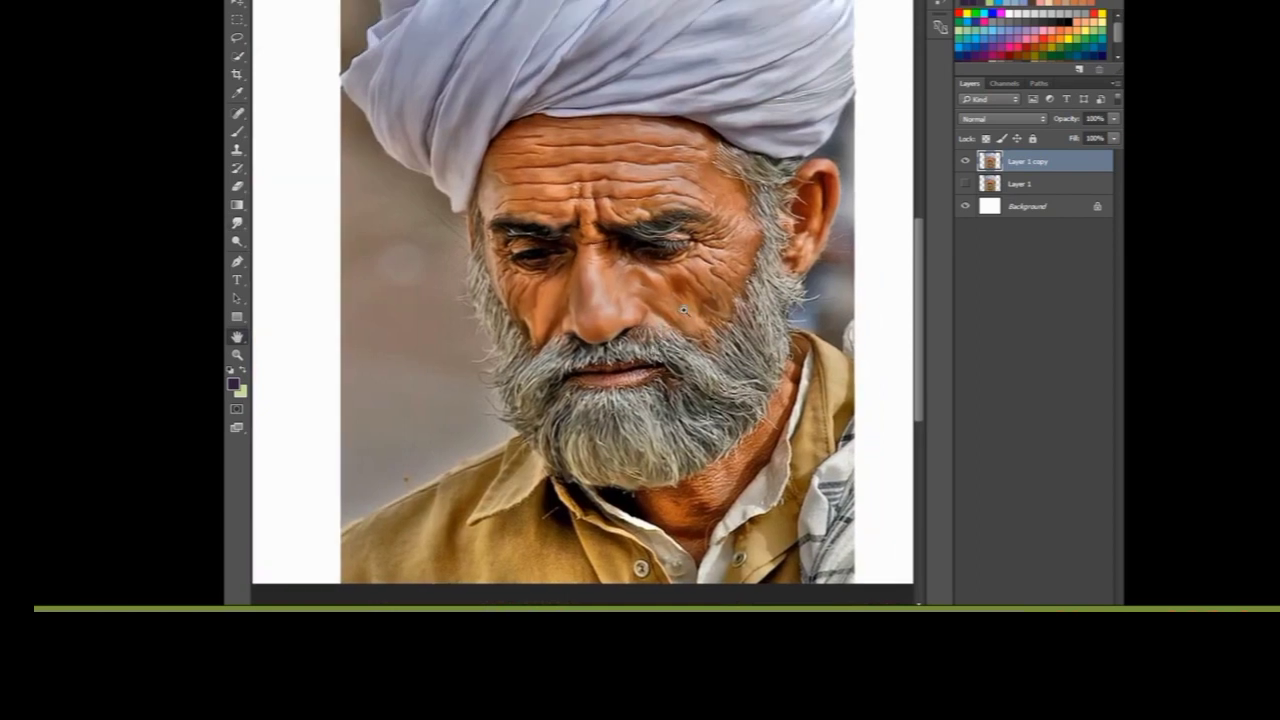
scroll(683, 310, up, 2)
scroll(657, 266, down, 1)
key(o)
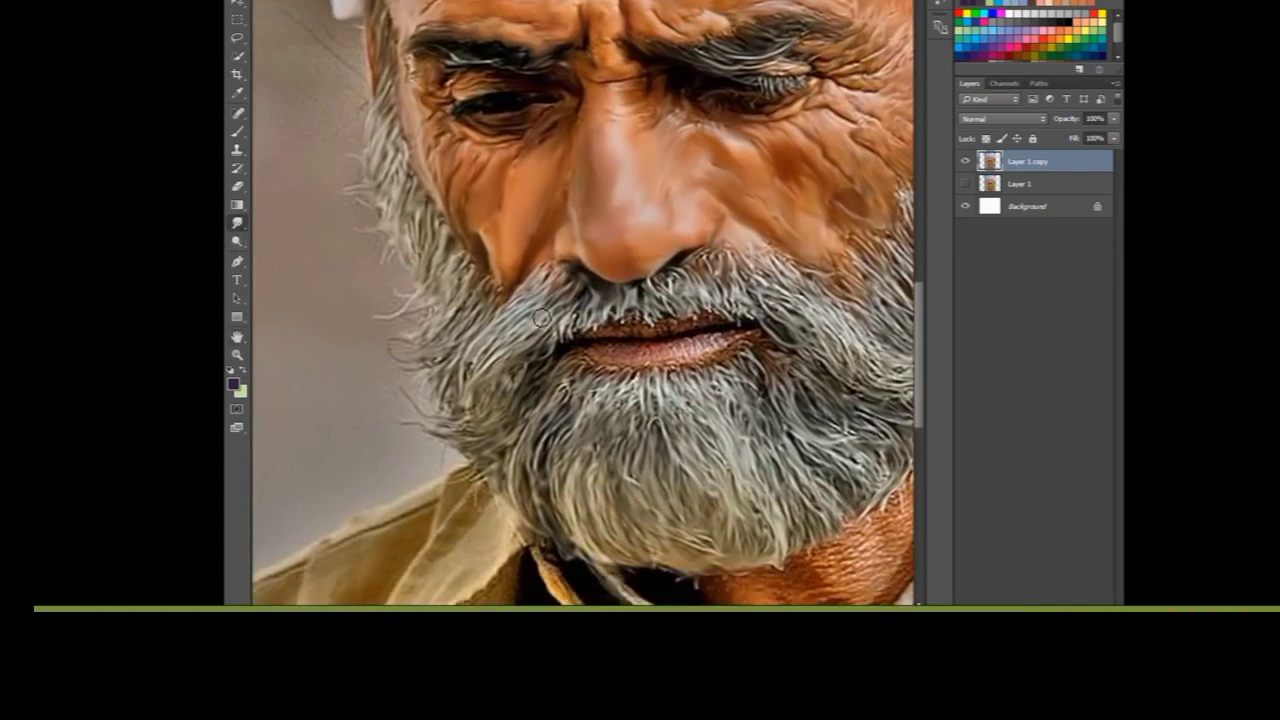
scroll(590, 355, up, 1)
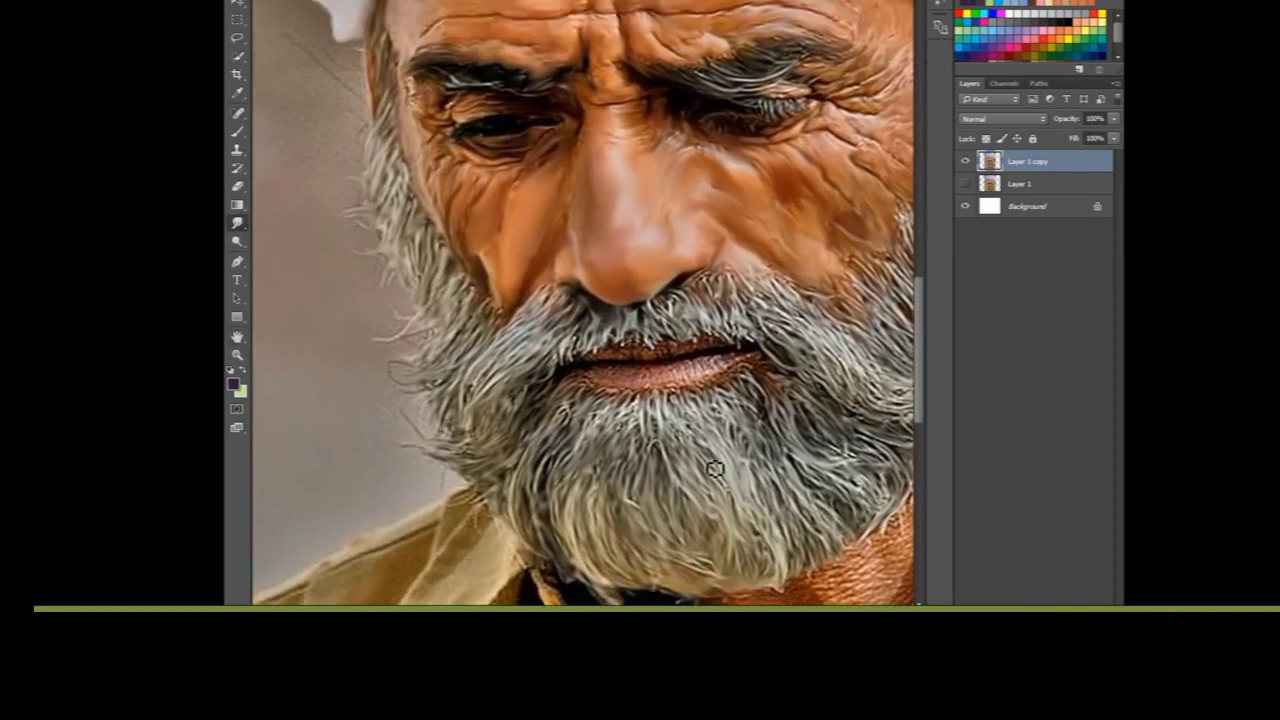
scroll(676, 423, up, 3)
Step: Smudge the upper-lip edge and lower lip smooth, and define the lip corner line
drag(676, 423, 375, 319)
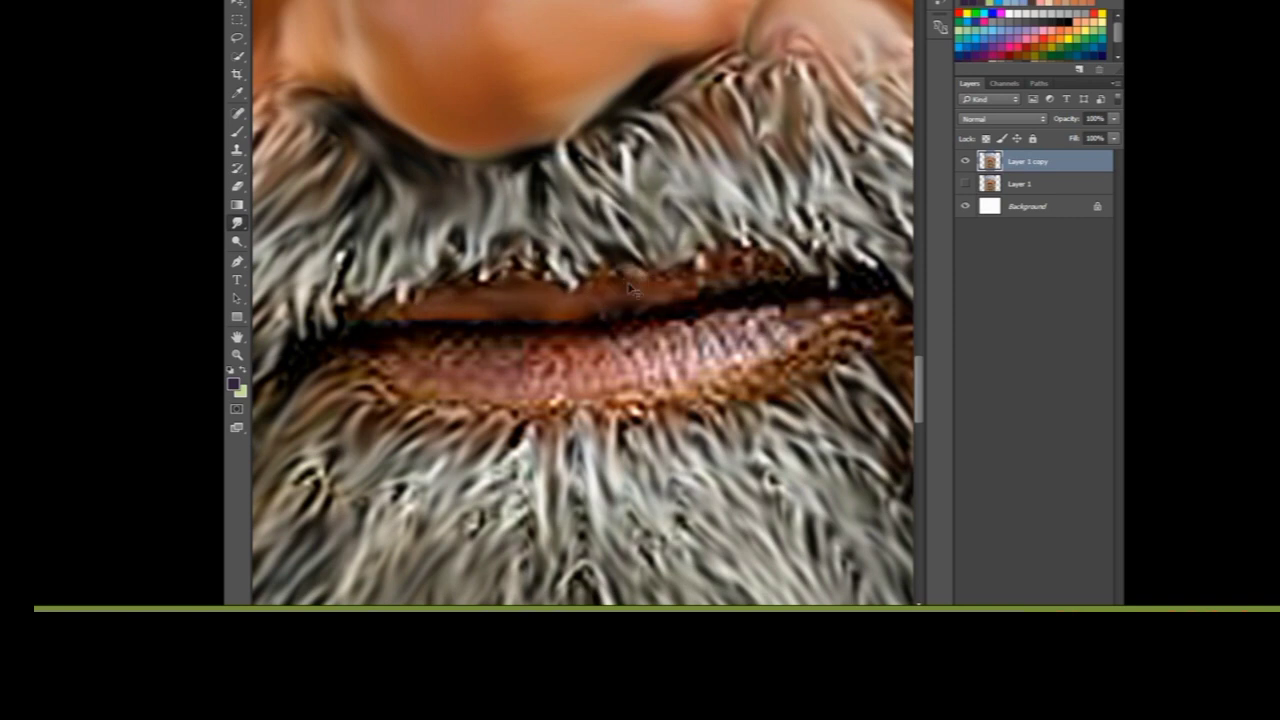
drag(707, 285, 767, 271)
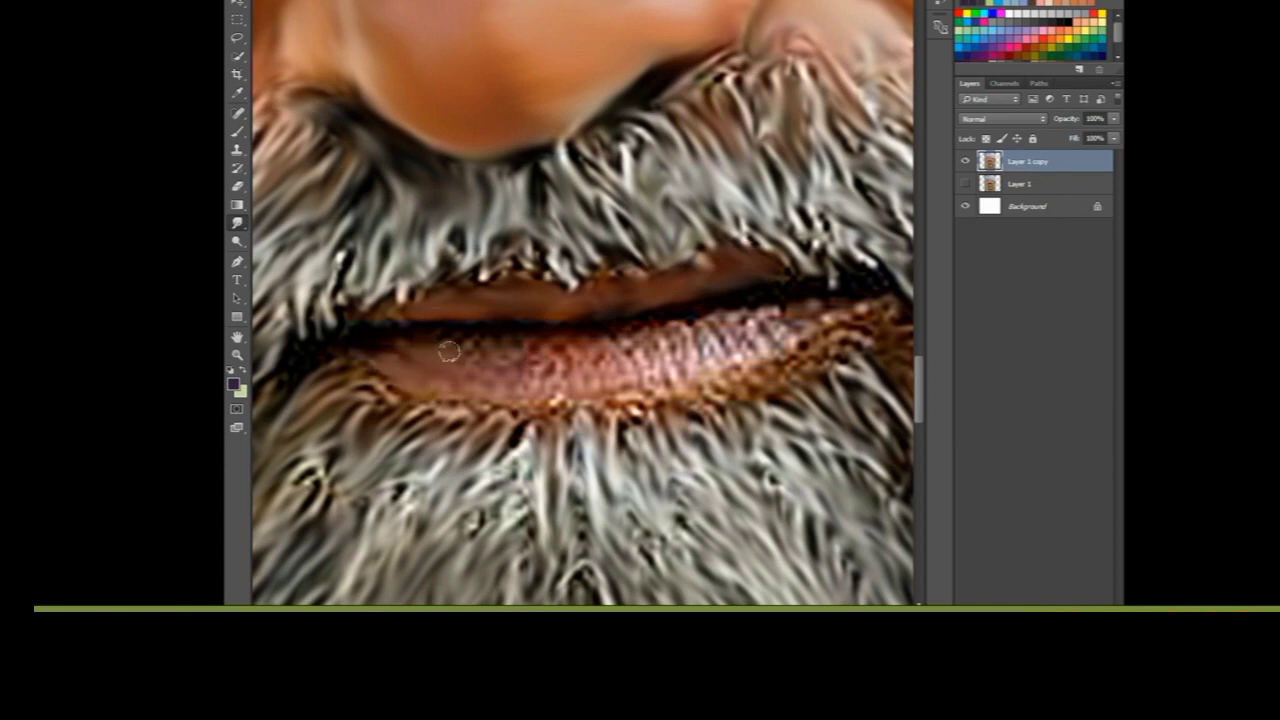
mouse_move(430, 341)
mouse_down()
mouse_move(490, 395)
mouse_move(555, 350)
mouse_move(592, 382)
mouse_move(615, 345)
mouse_move(645, 345)
mouse_move(665, 375)
mouse_move(455, 375)
mouse_move(685, 345)
mouse_move(670, 370)
mouse_move(750, 335)
mouse_move(697, 342)
mouse_move(695, 375)
mouse_move(697, 354)
mouse_move(820, 310)
mouse_move(740, 322)
mouse_move(840, 312)
mouse_move(780, 360)
mouse_move(848, 336)
mouse_up()
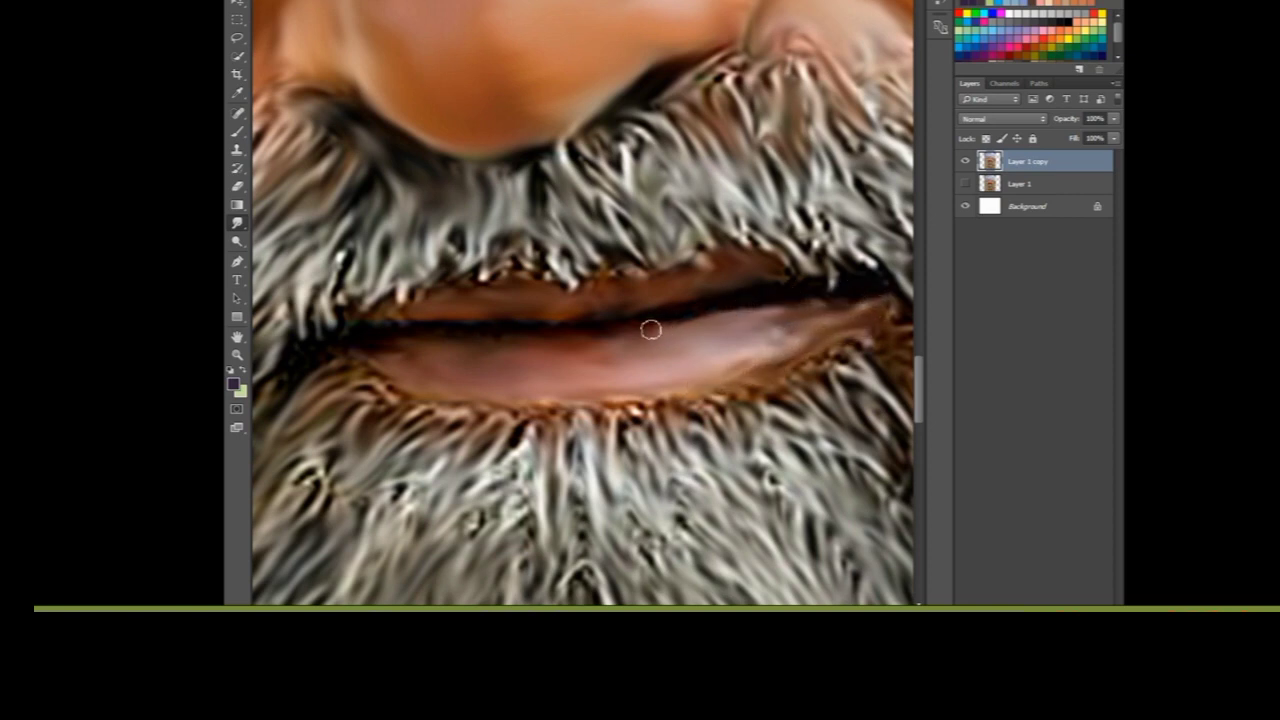
drag(868, 281, 842, 305)
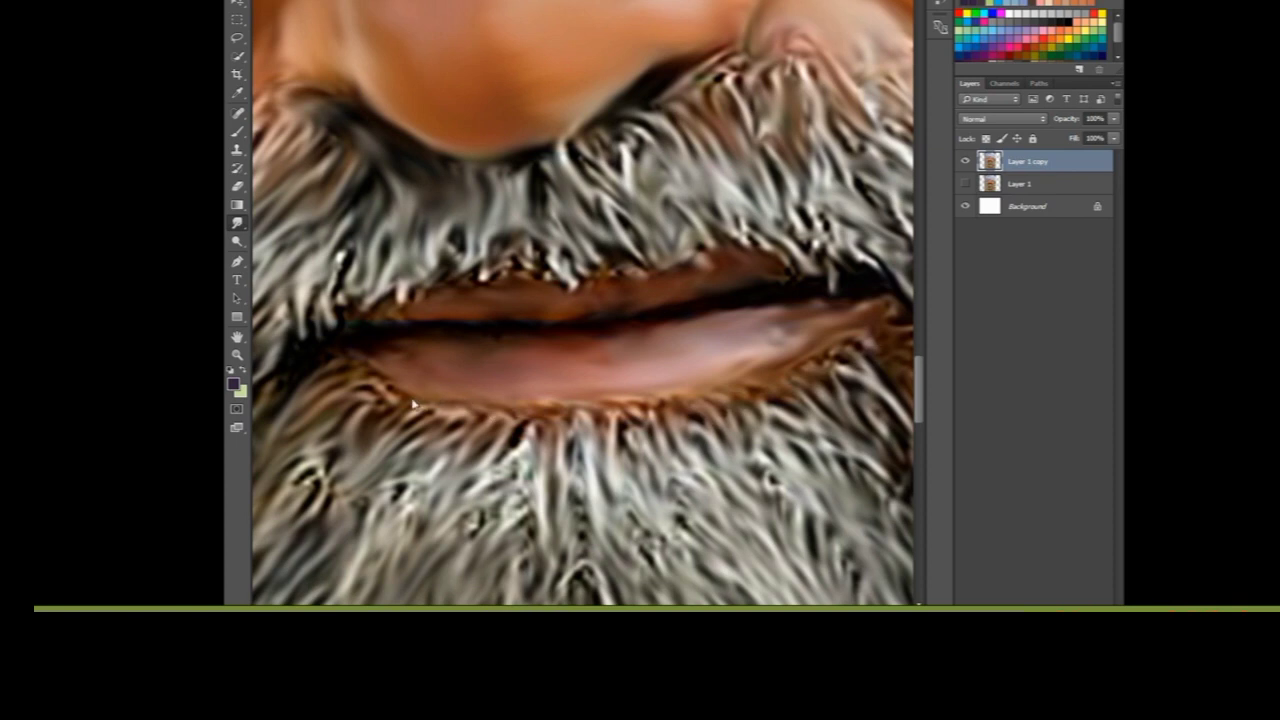
key(ctrl+minus)
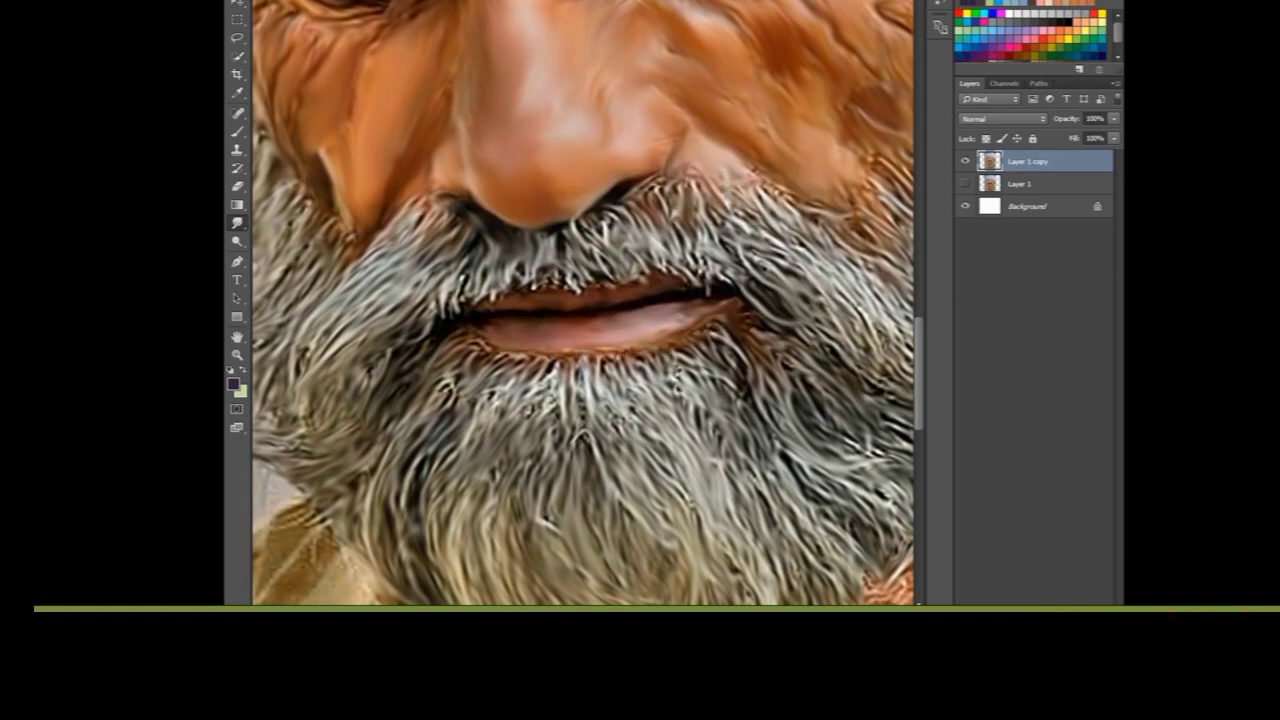
Step: Bring the face back into view and smudge a small patch of forehead wrinkles smooth
scroll(698, 427, down, 2)
scroll(698, 427, down, 2)
scroll(600, 350, up, 2)
drag(412, 257, 510, 287)
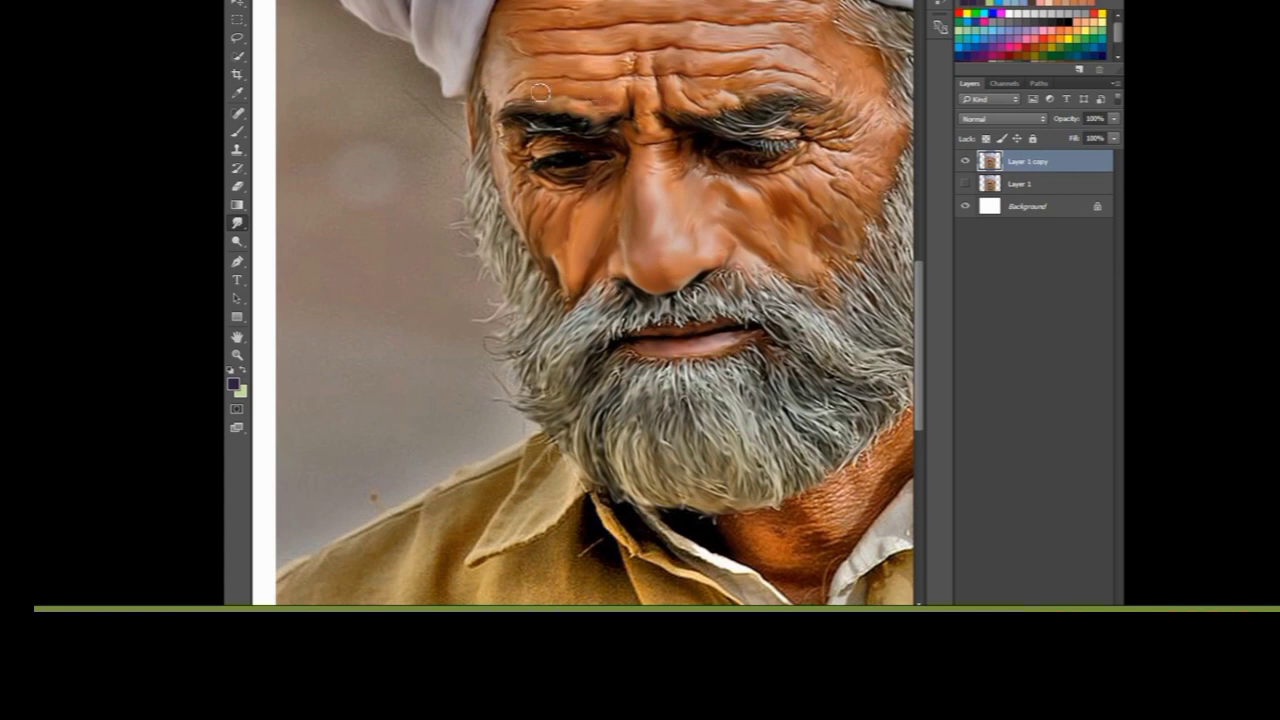
scroll(540, 92, up, 2)
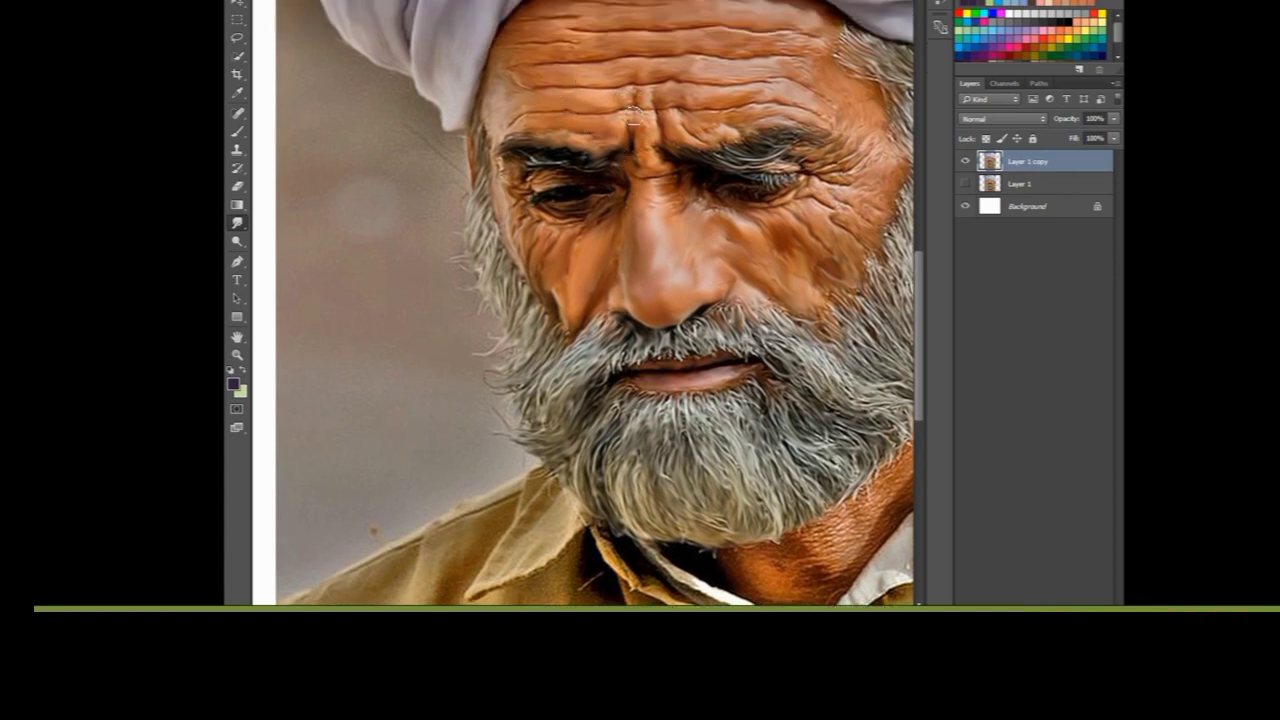
drag(574, 22, 509, 62)
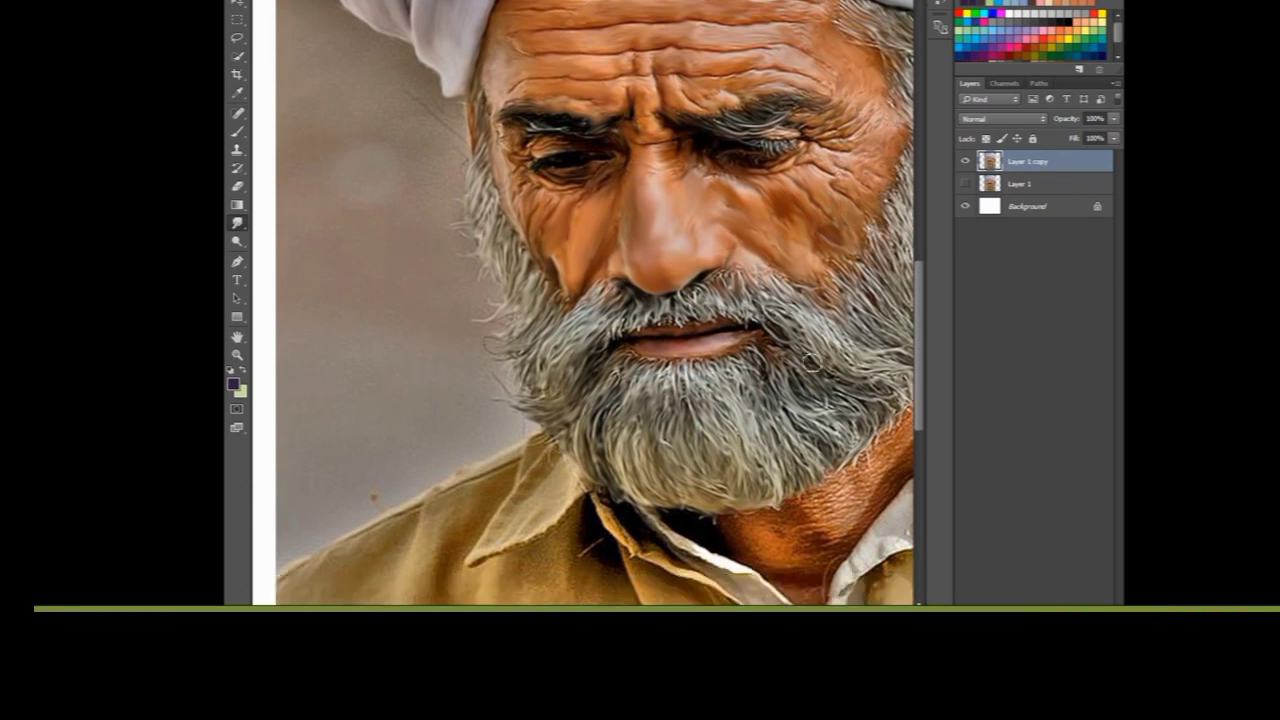
Step: Zoom out and recentre to review the whole turbaned portrait
key(ctrl+minus)
key(ctrl+plus)
drag(590, 455, 607, 410)
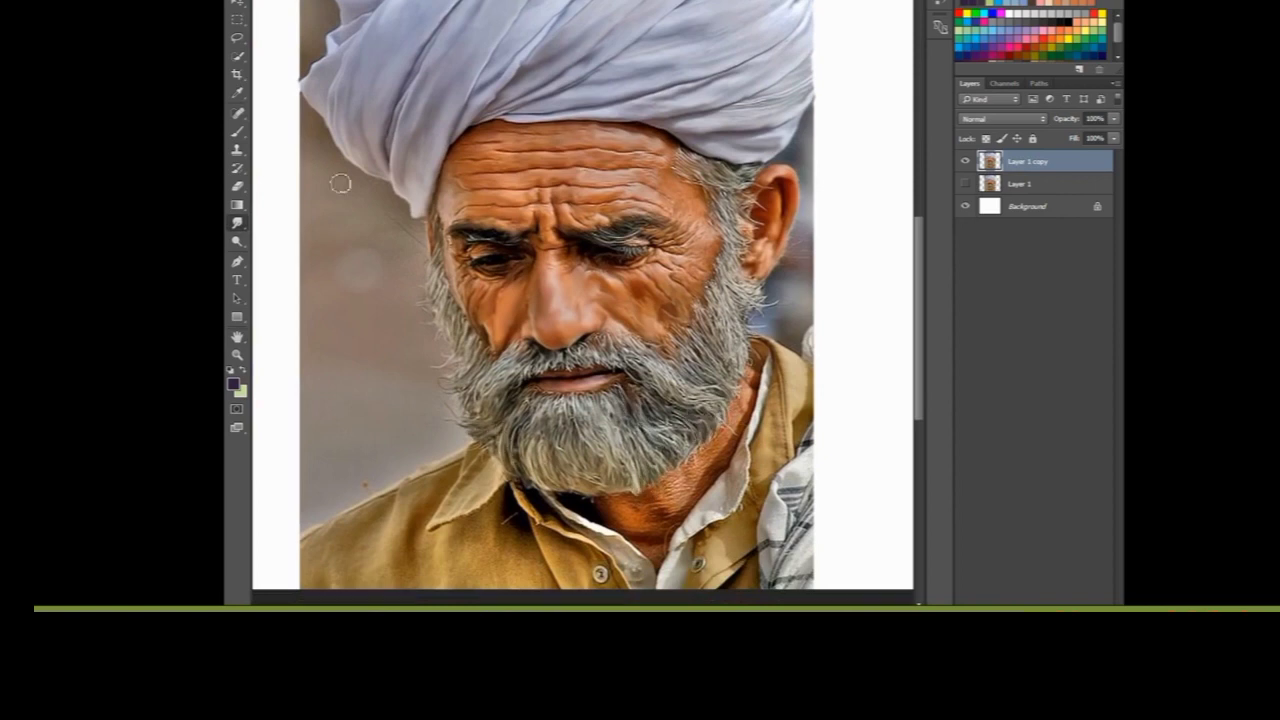
key(ctrl+alt+f)
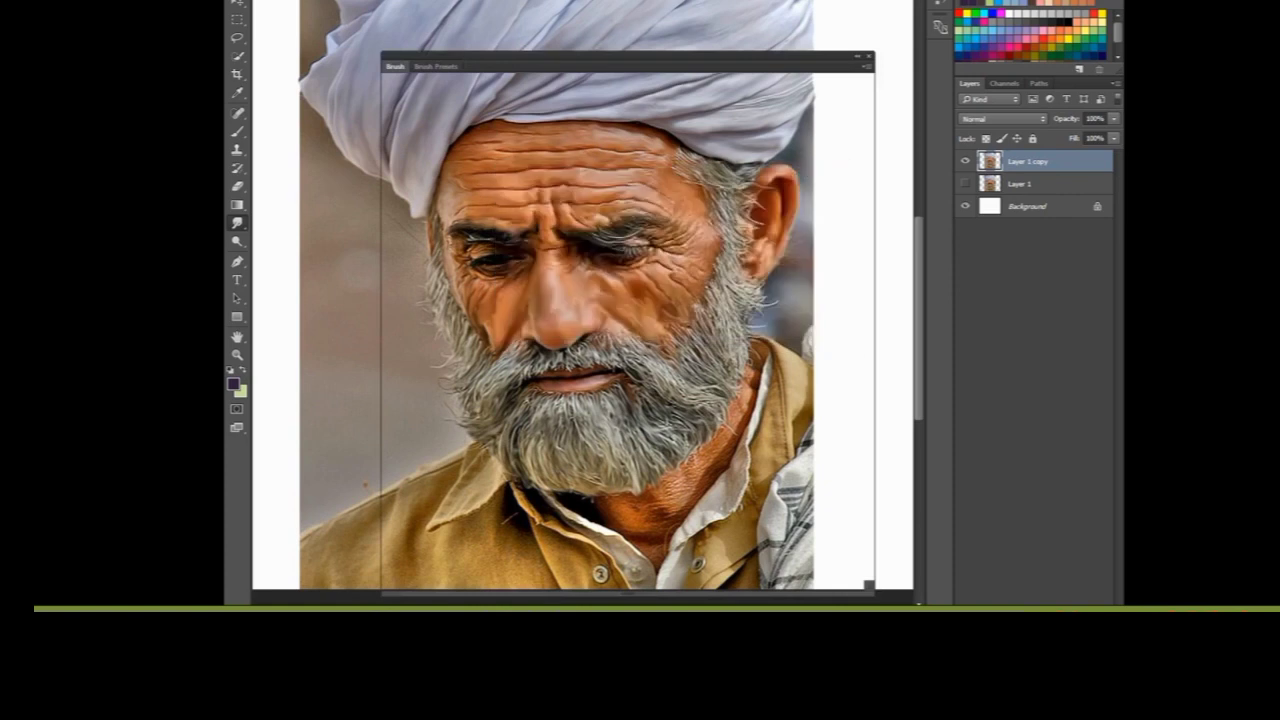
scroll(862, 145, down, 2)
scroll(862, 150, down, 3)
scroll(862, 150, down, 2)
scroll(862, 150, down, 2)
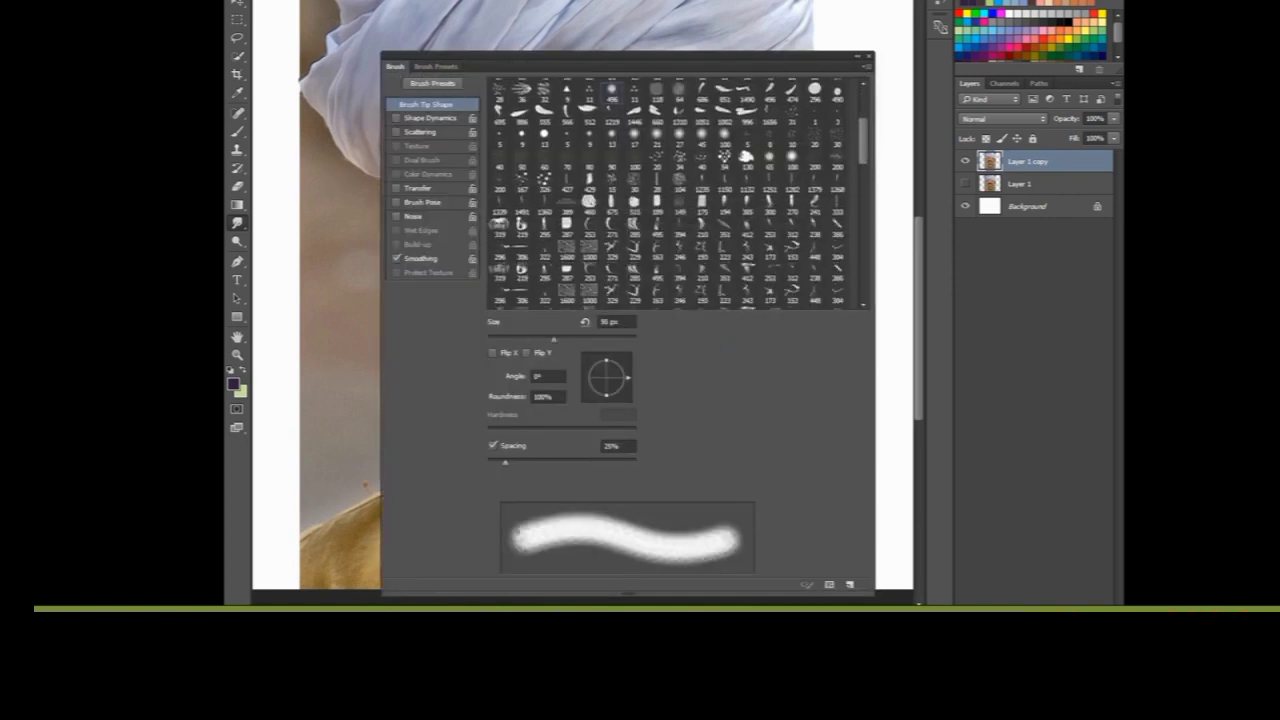
key(F5)
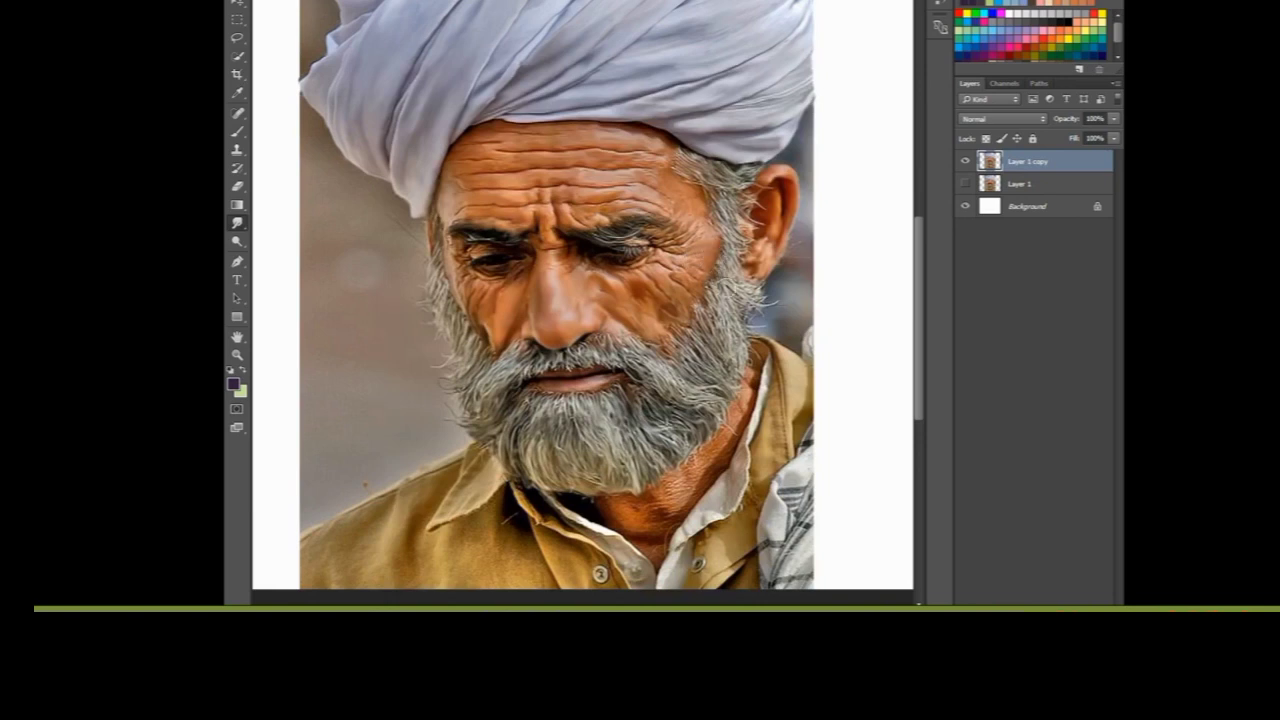
scroll(790, 270, up, 1)
scroll(776, 300, up, 1)
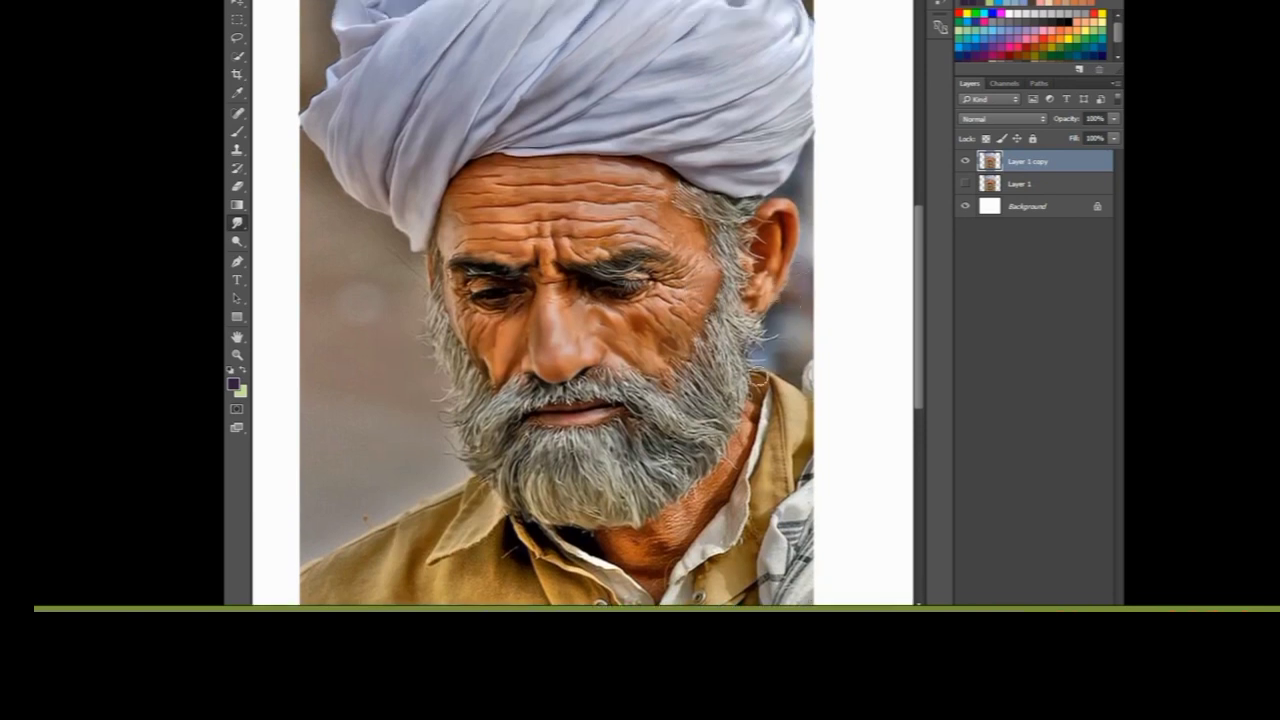
scroll(724, 412, down, 2)
scroll(724, 412, up, 2)
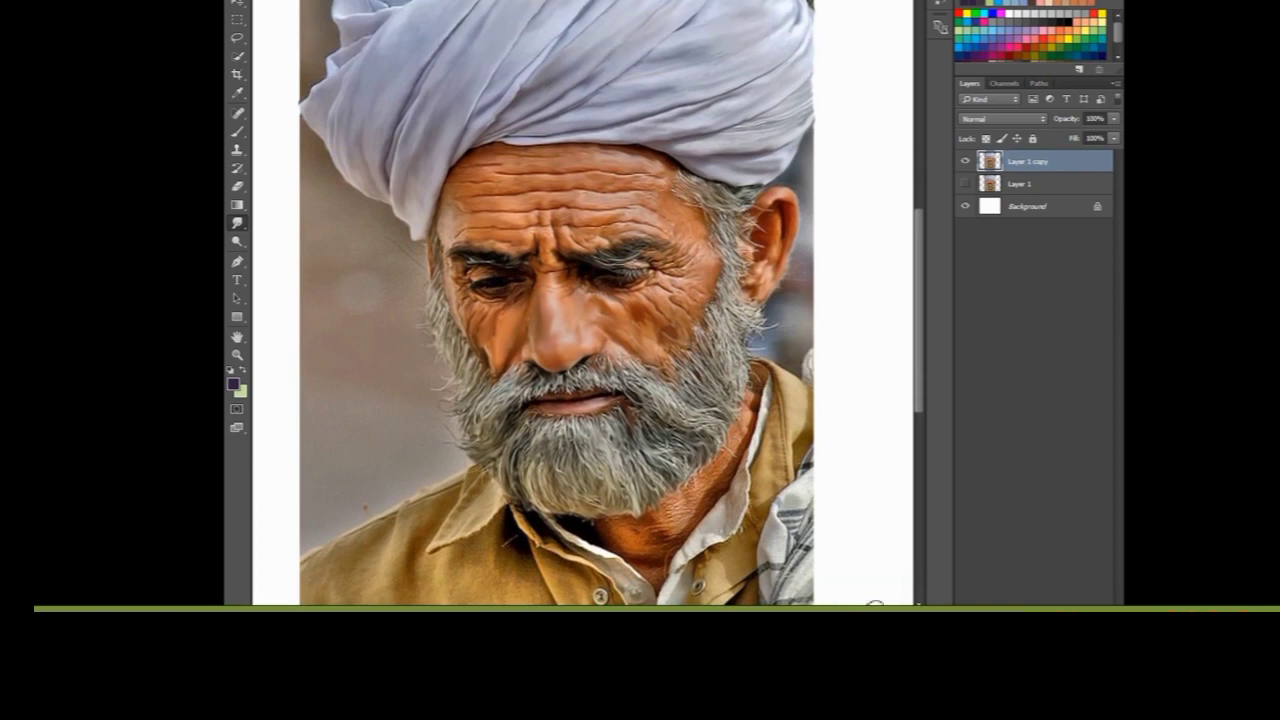
key(ctrl+plus)
drag(600, 300, 532, 294)
Step: Blur the beard's edge where it meets the neck and the shirt
key(r)
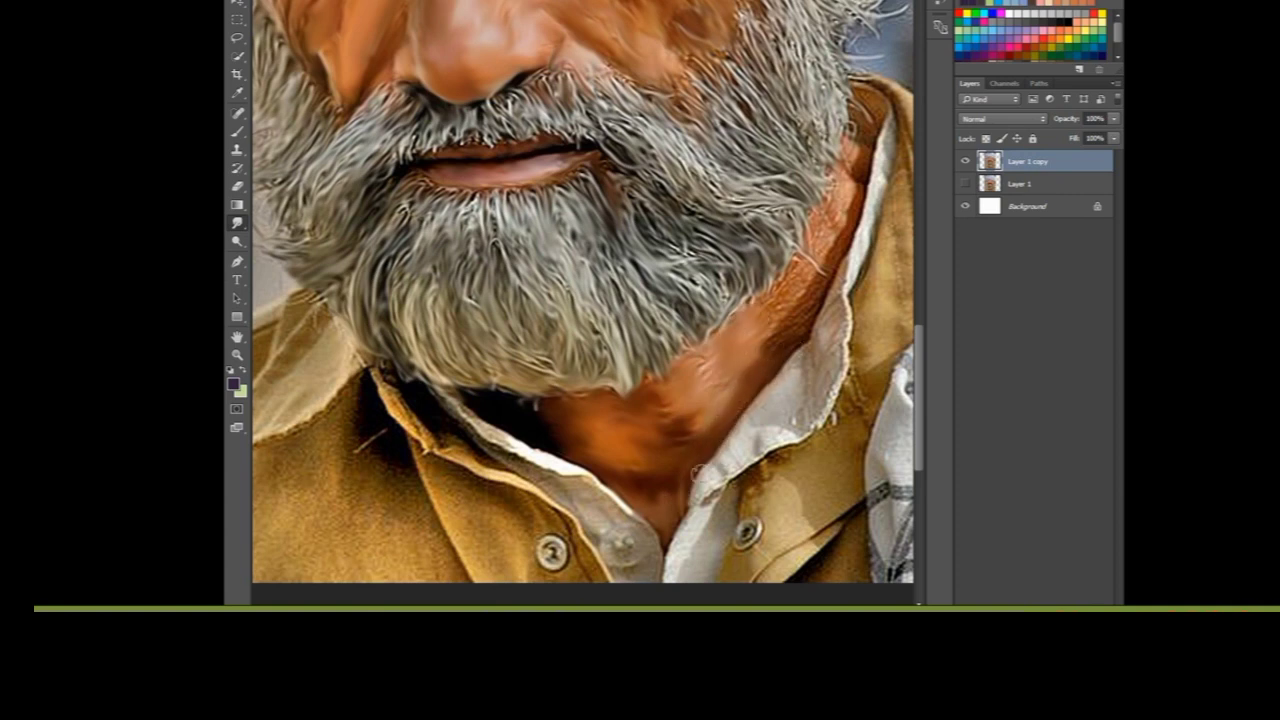
scroll(735, 350, up, 1)
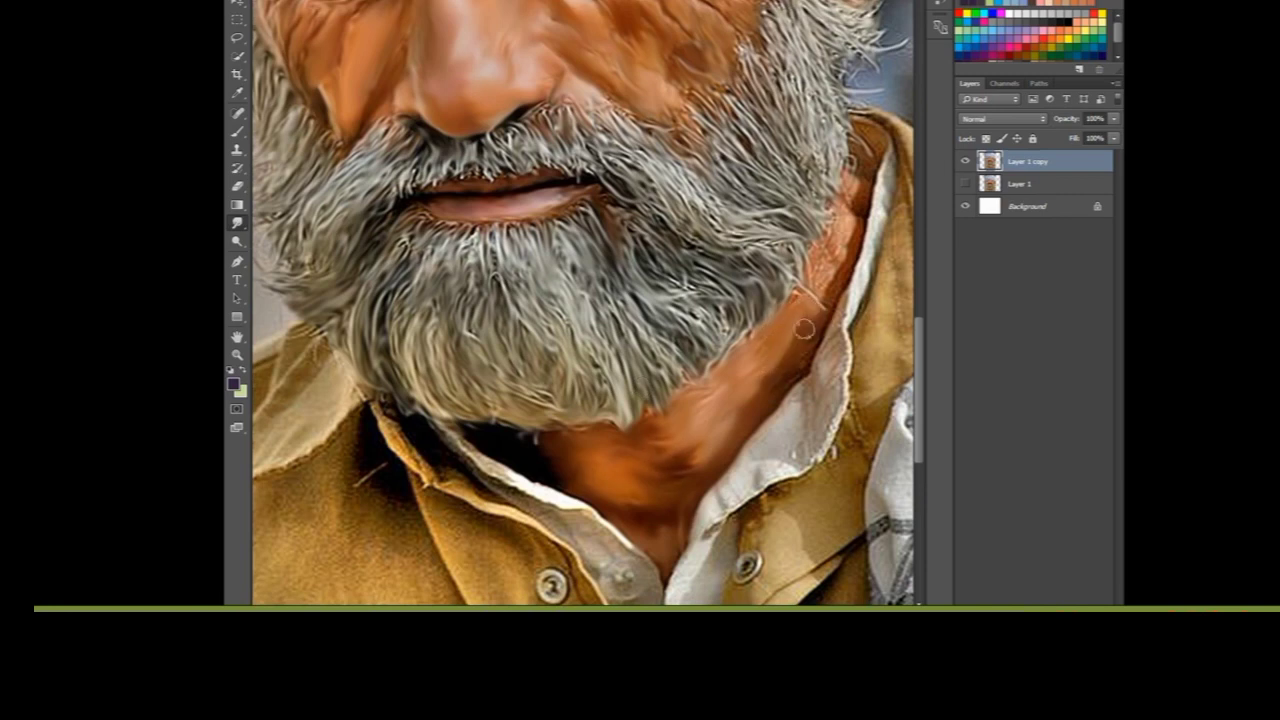
drag(809, 297, 854, 272)
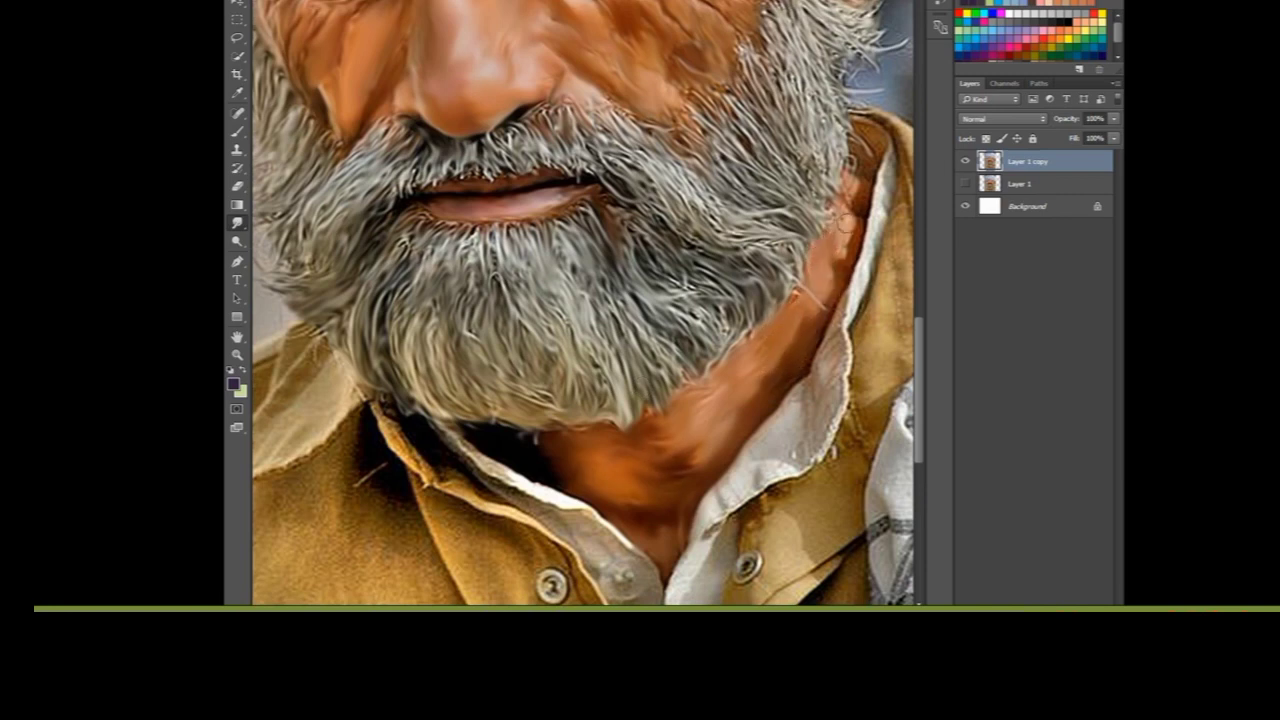
scroll(854, 272, up, 2)
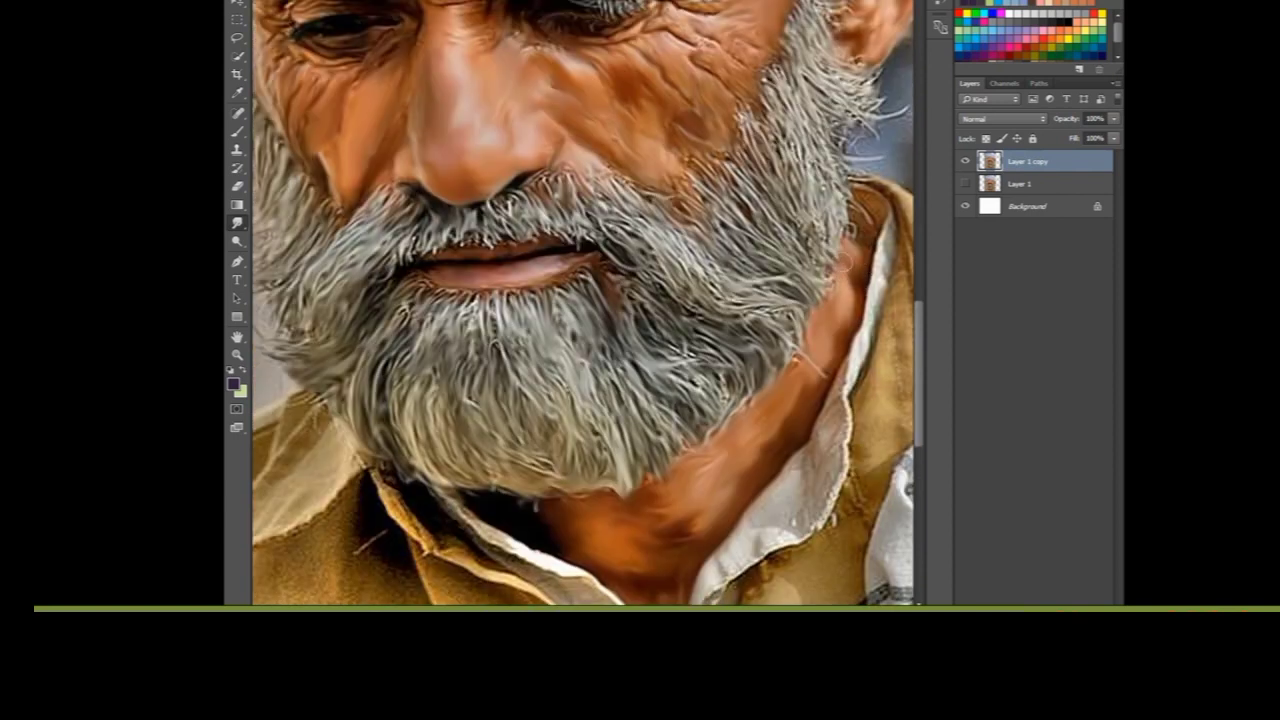
scroll(860, 290, up, 1)
drag(863, 296, 869, 223)
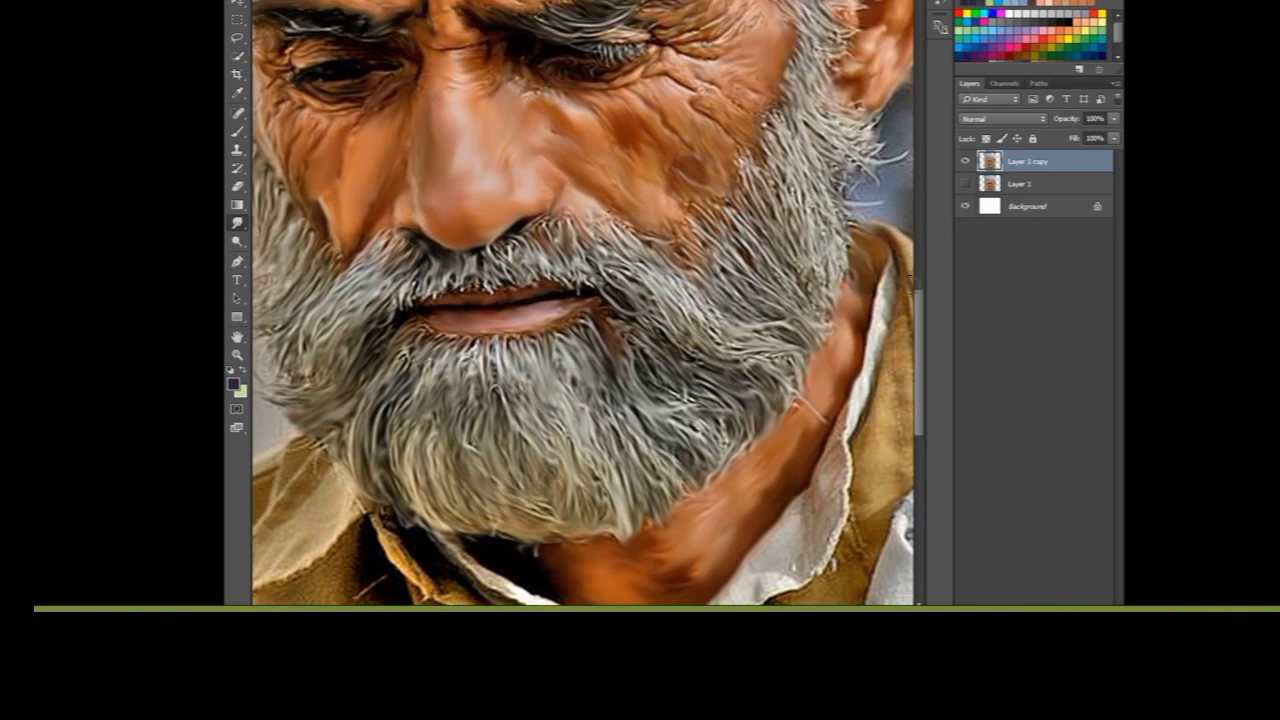
drag(909, 272, 894, 384)
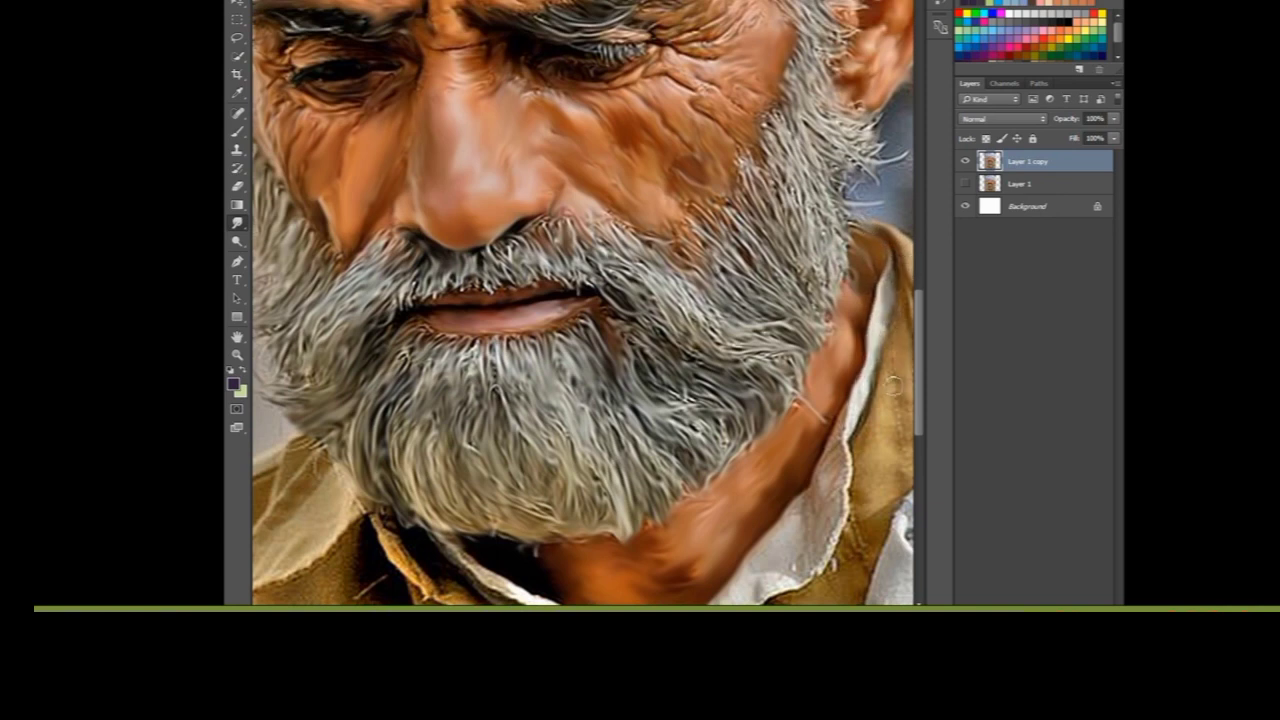
Step: Bring the image's right side into view and soften the collar edge
drag(833, 437, 713, 395)
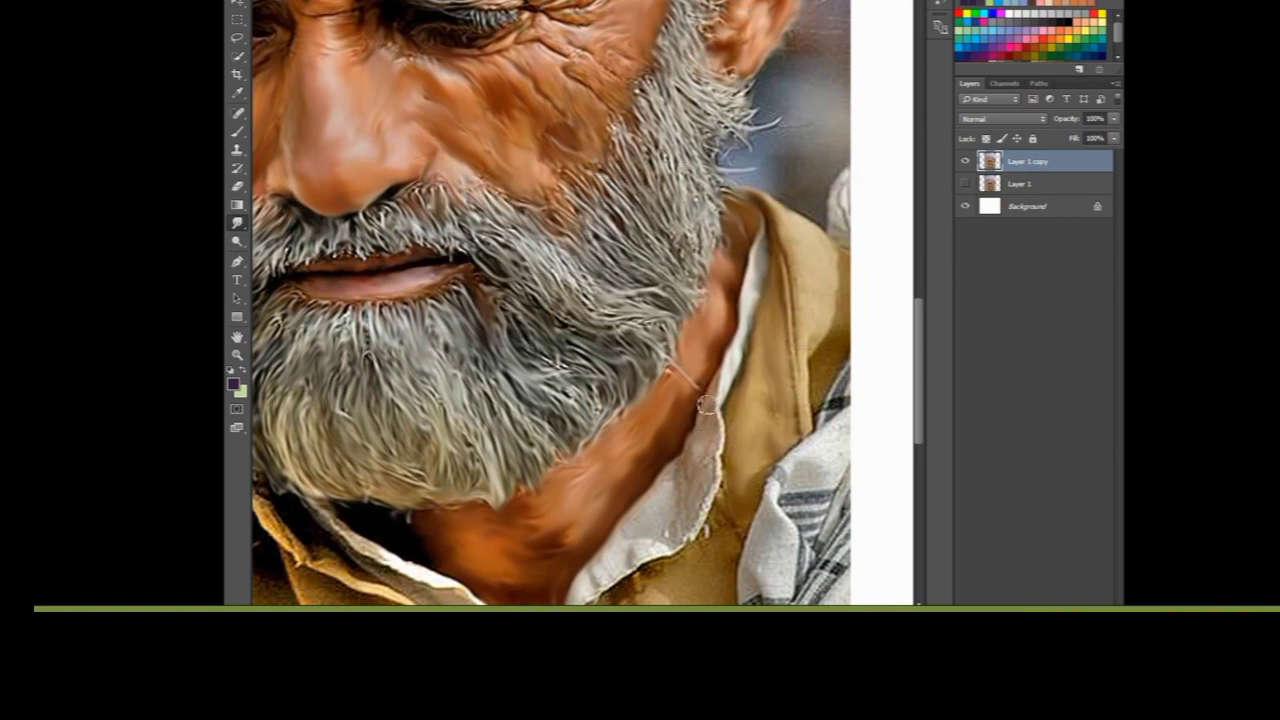
scroll(668, 503, down, 1)
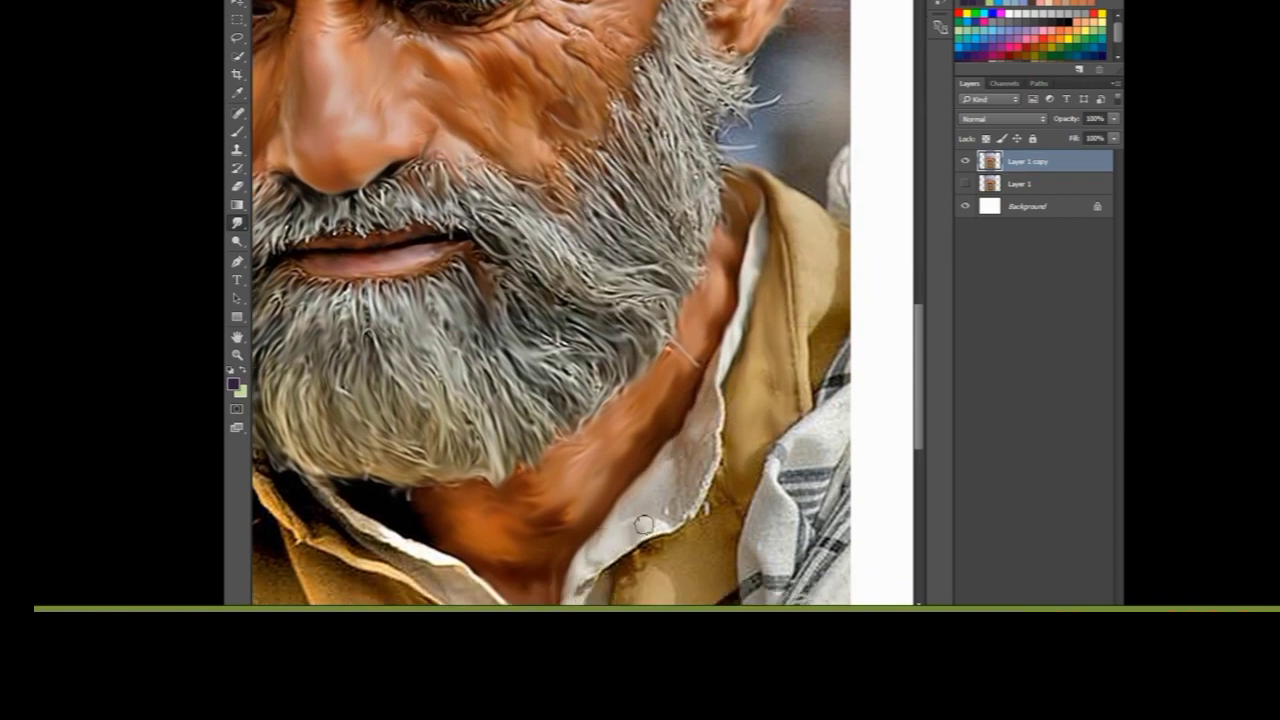
mouse_move(707, 462)
mouse_down()
mouse_move(718, 439)
mouse_move(720, 492)
mouse_up()
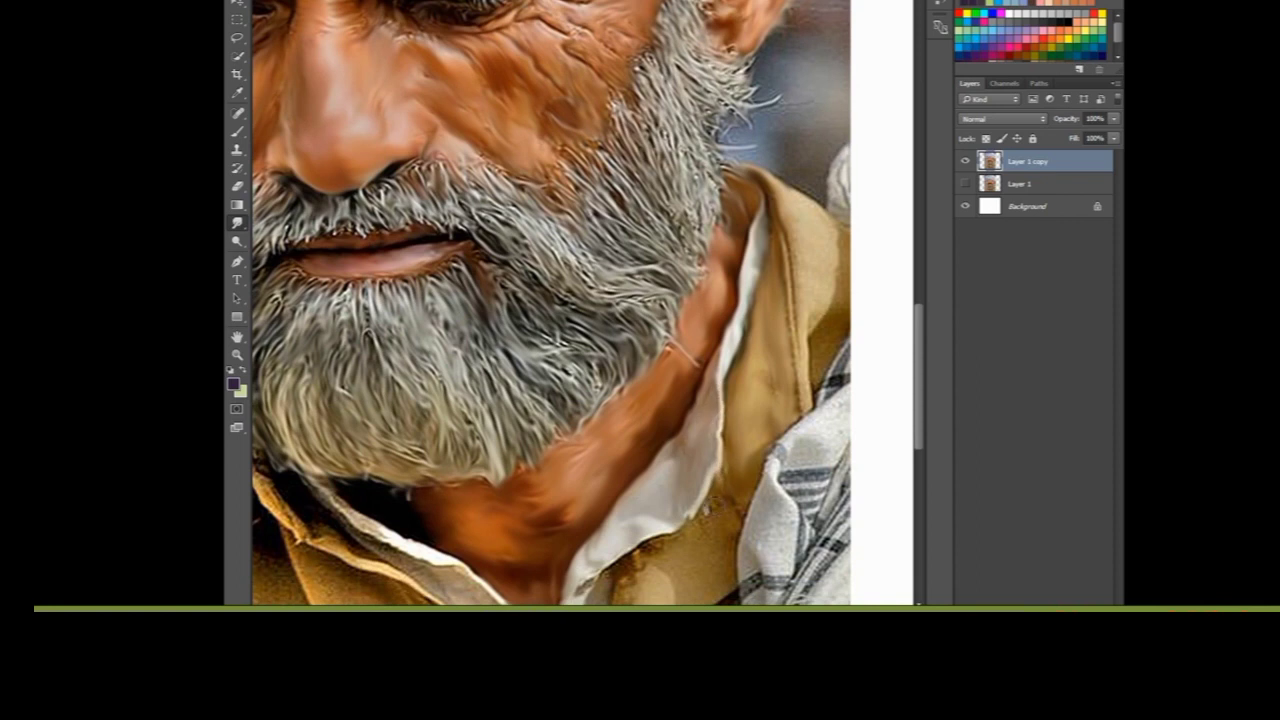
scroll(742, 448, down, 2)
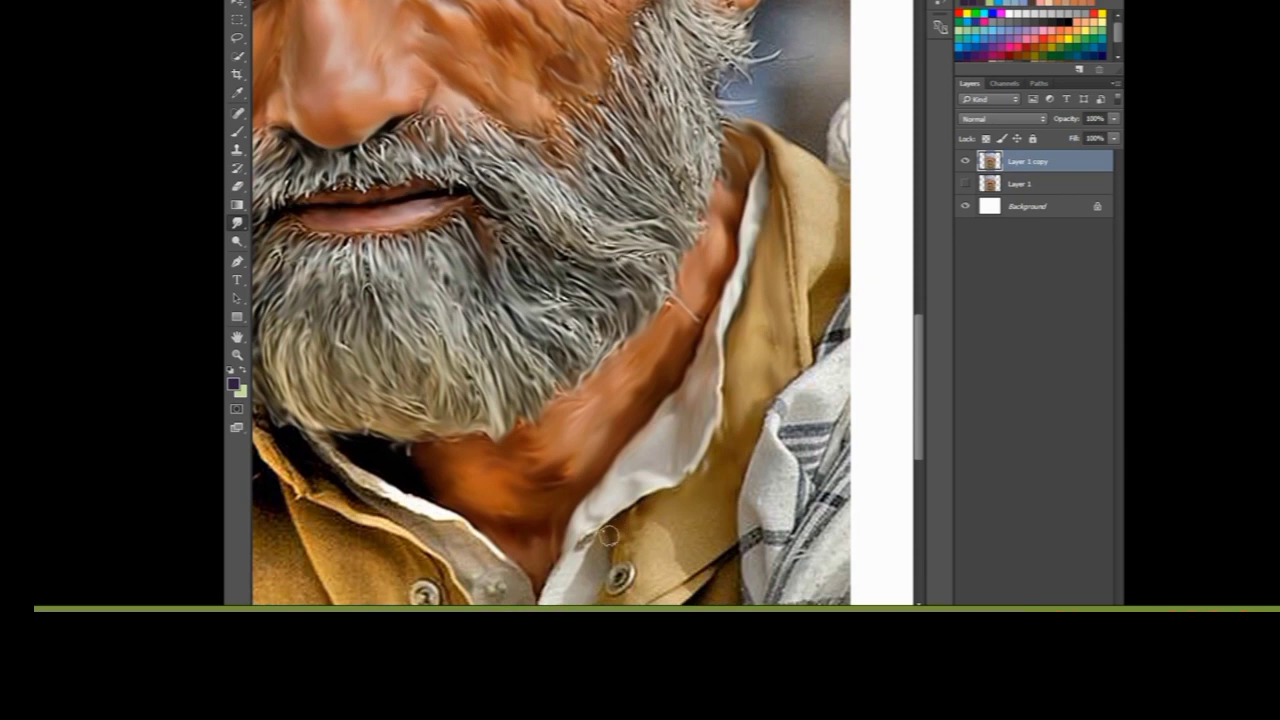
scroll(603, 534, down, 5)
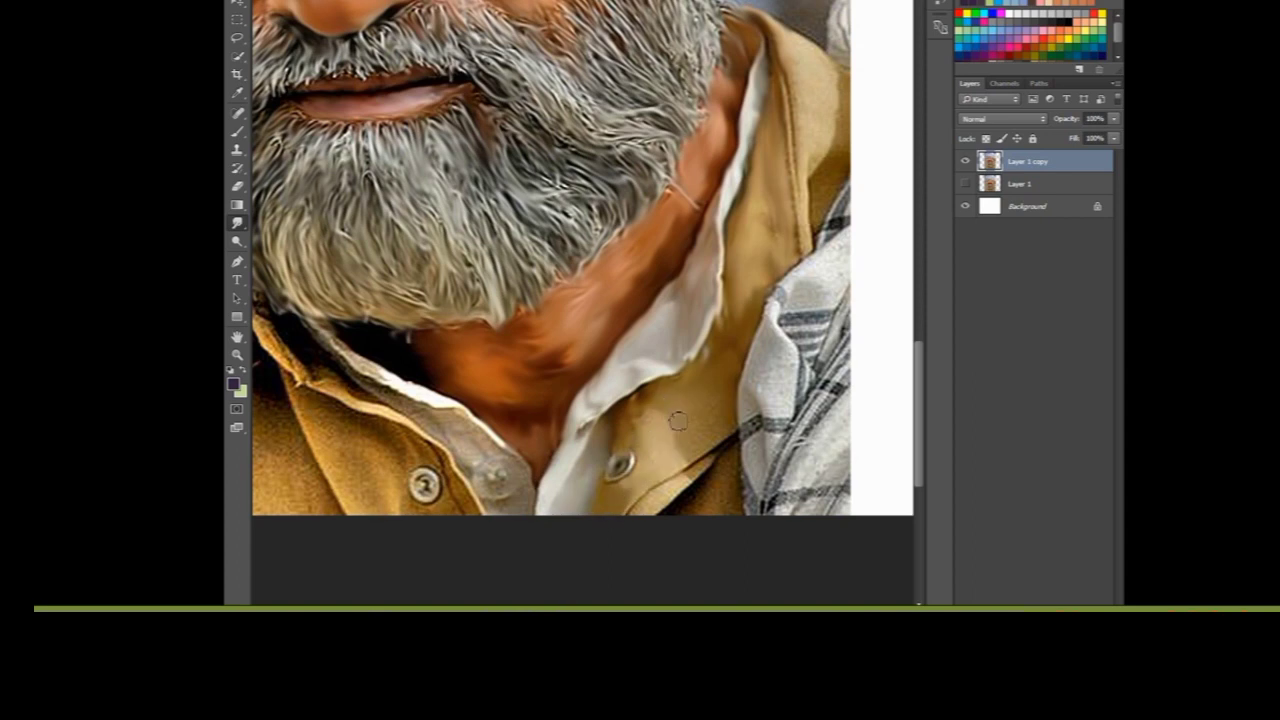
Step: Smudge the dark jacket fold, the scarf's left edge and white fold, and the jacket's right edge smooth
mouse_move(729, 426)
mouse_down()
mouse_move(690, 465)
mouse_move(710, 506)
mouse_up()
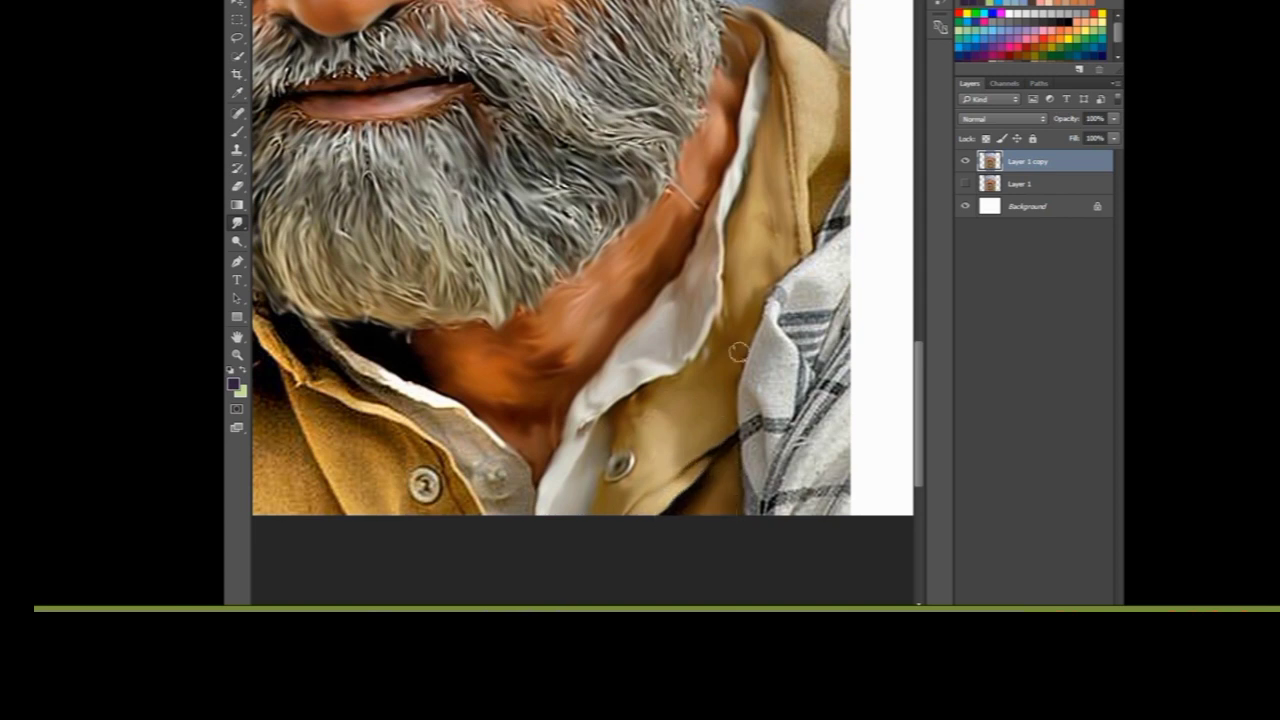
mouse_move(772, 210)
mouse_down()
mouse_move(758, 502)
mouse_move(760, 445)
mouse_move(780, 425)
mouse_move(766, 523)
mouse_move(830, 380)
mouse_move(851, 371)
mouse_move(802, 466)
mouse_move(842, 497)
mouse_move(813, 491)
mouse_move(790, 505)
mouse_up()
scroll(850, 400, up, 2)
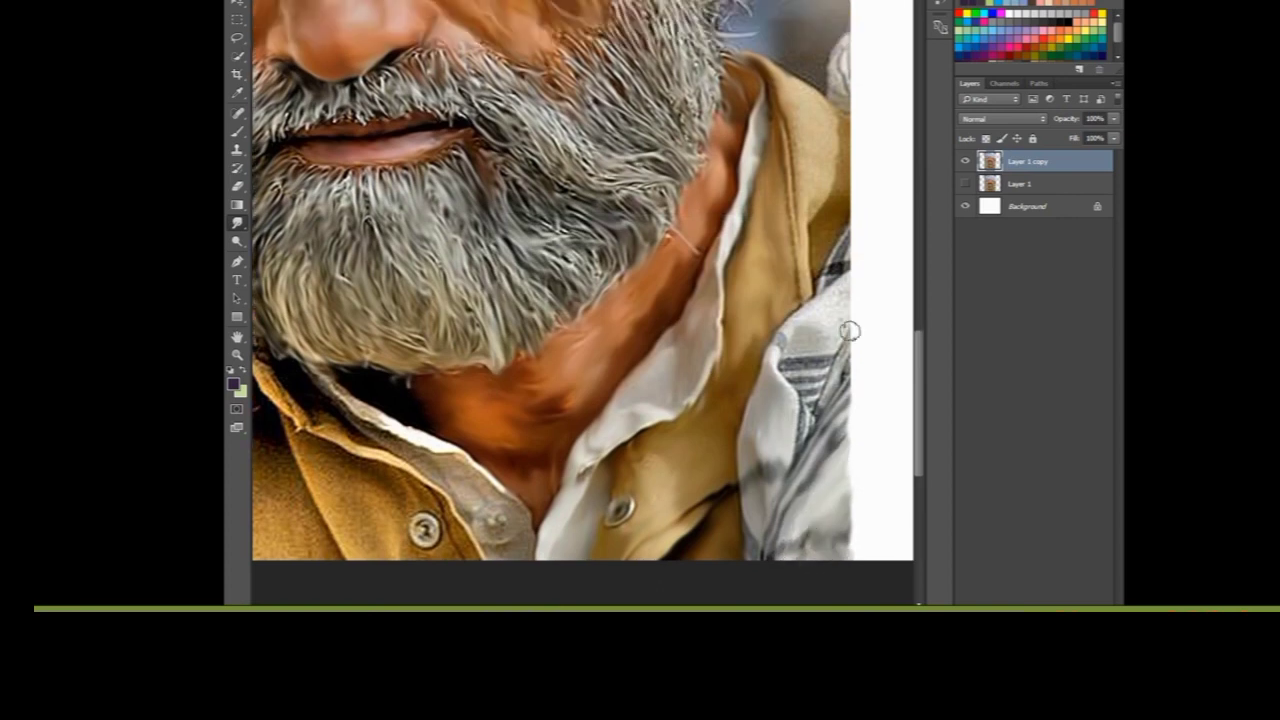
mouse_move(804, 324)
mouse_down()
mouse_move(770, 365)
mouse_move(838, 315)
mouse_move(800, 365)
mouse_move(812, 400)
mouse_move(855, 350)
mouse_up()
scroll(790, 385, up, 2)
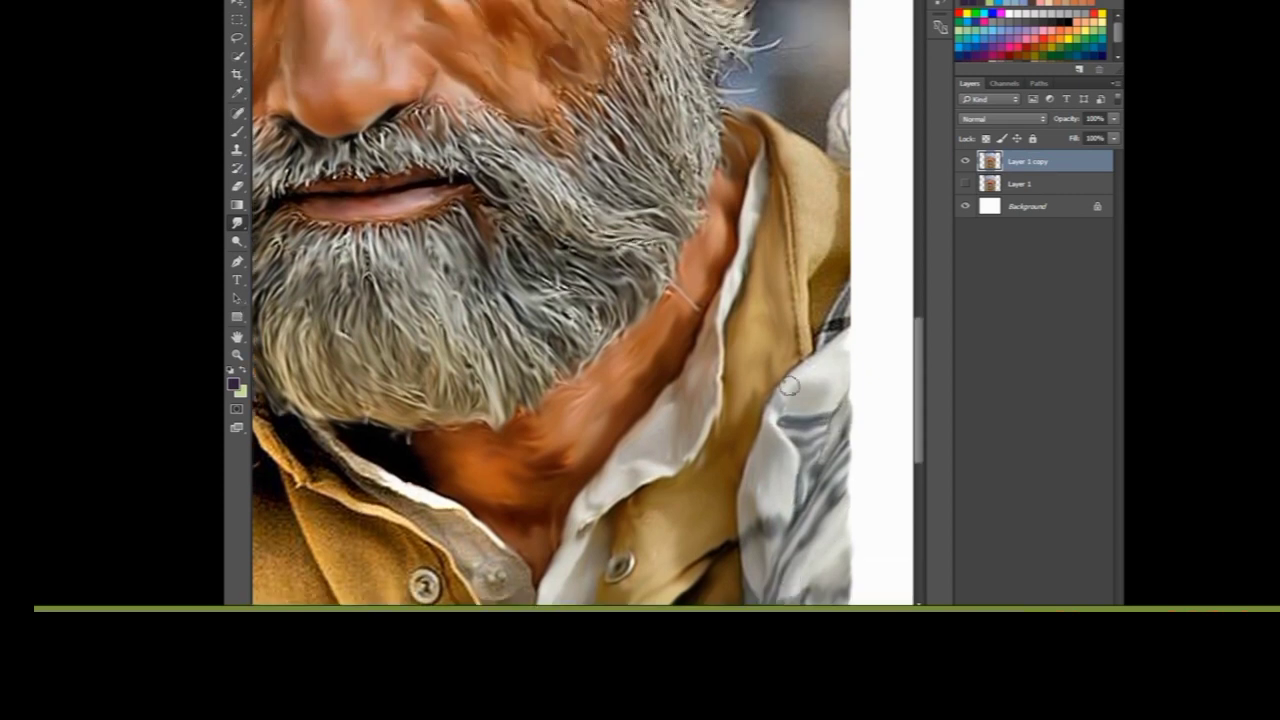
mouse_move(801, 158)
mouse_down()
mouse_move(814, 168)
mouse_move(812, 285)
mouse_move(856, 250)
mouse_move(830, 340)
mouse_move(789, 302)
mouse_up()
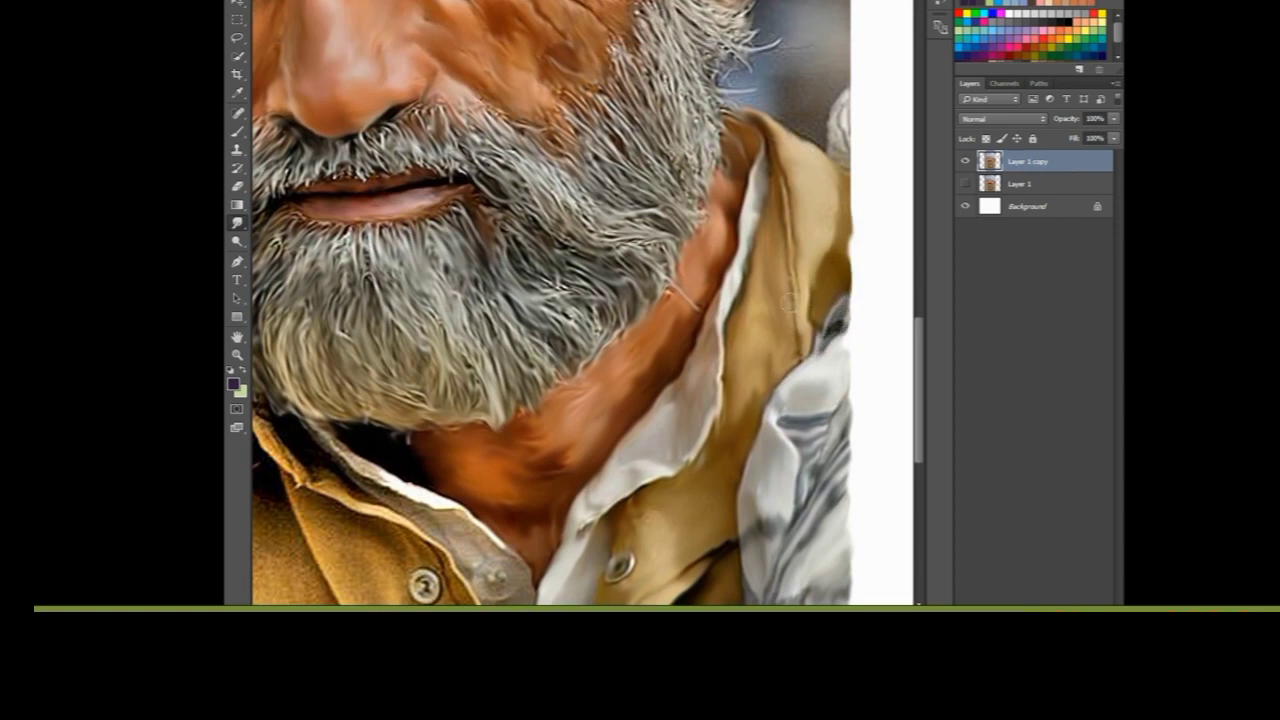
scroll(792, 287, up, 2)
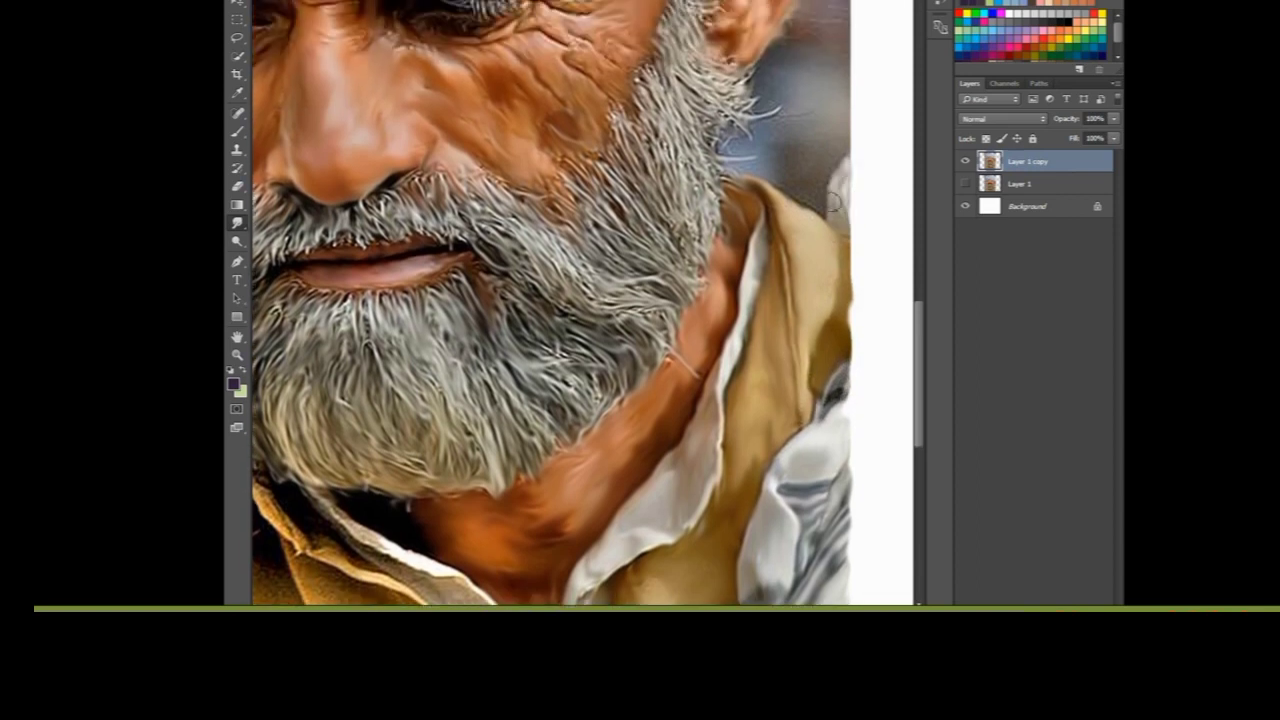
key(ctrl+minus)
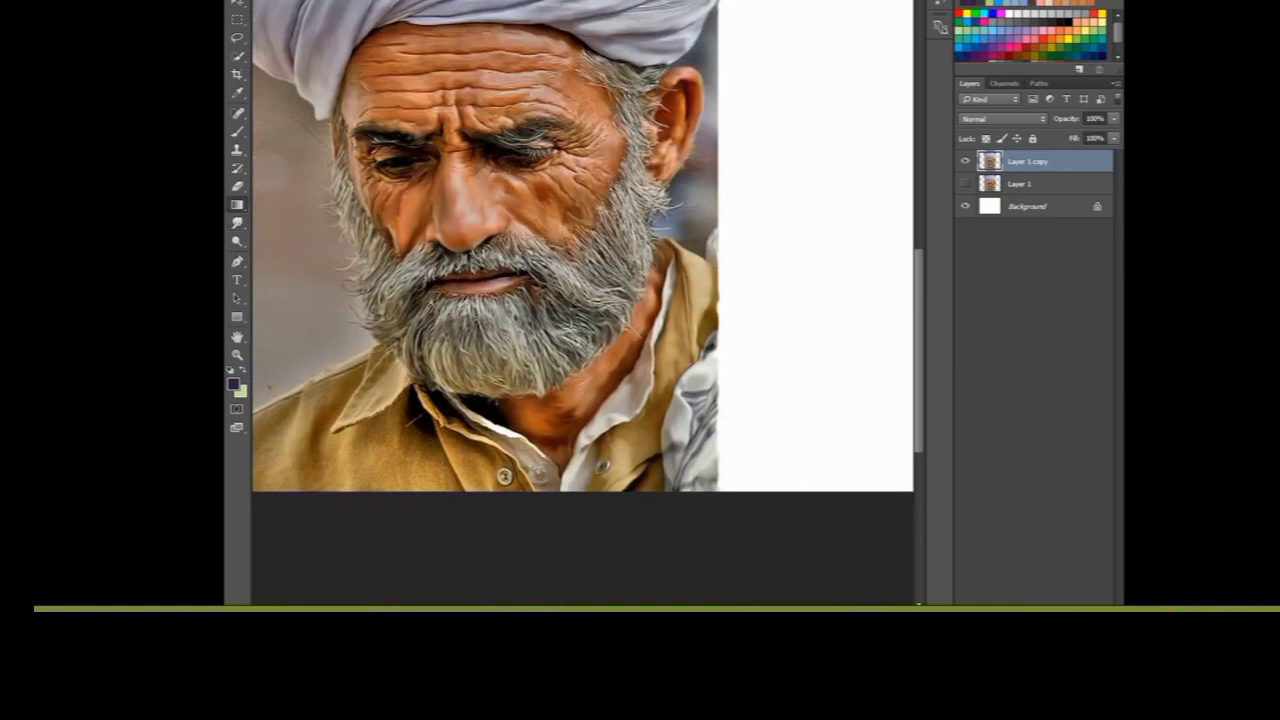
Step: Blur the jacket's left shoulder edge, lower jacket patches and a thin light thread
drag(582, 343, 709, 346)
key(ctrl+plus)
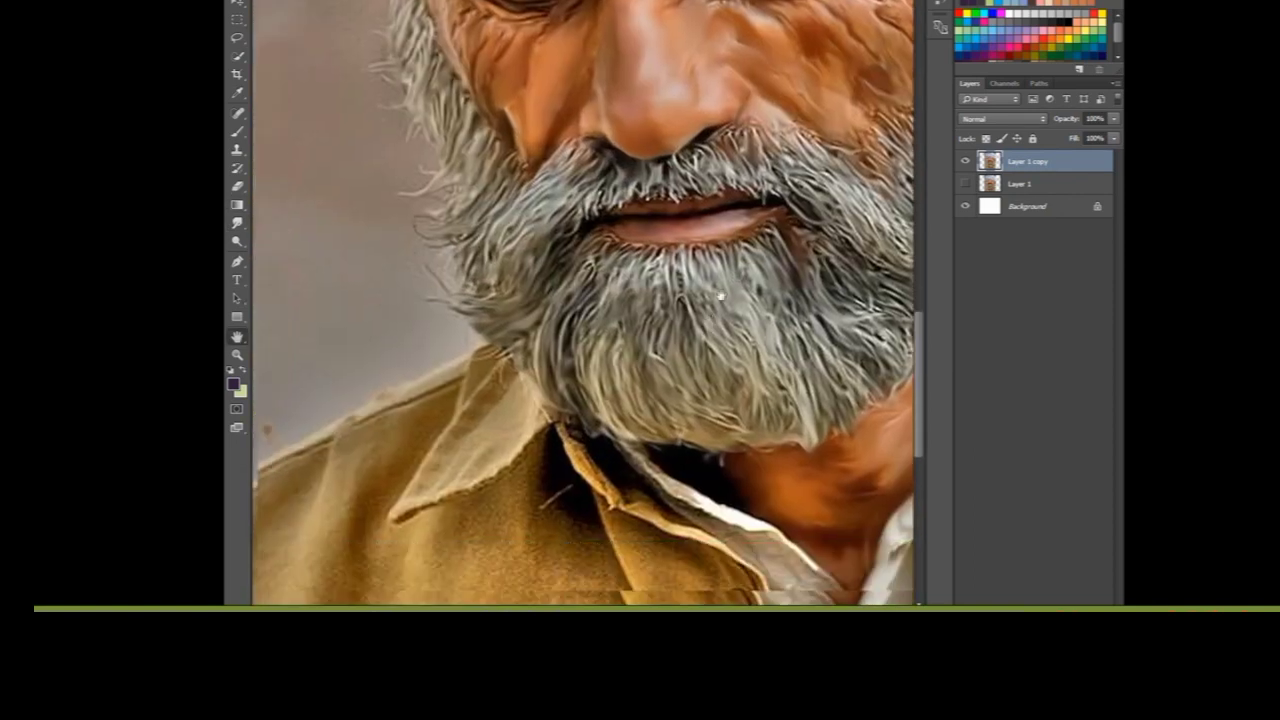
click(237, 222)
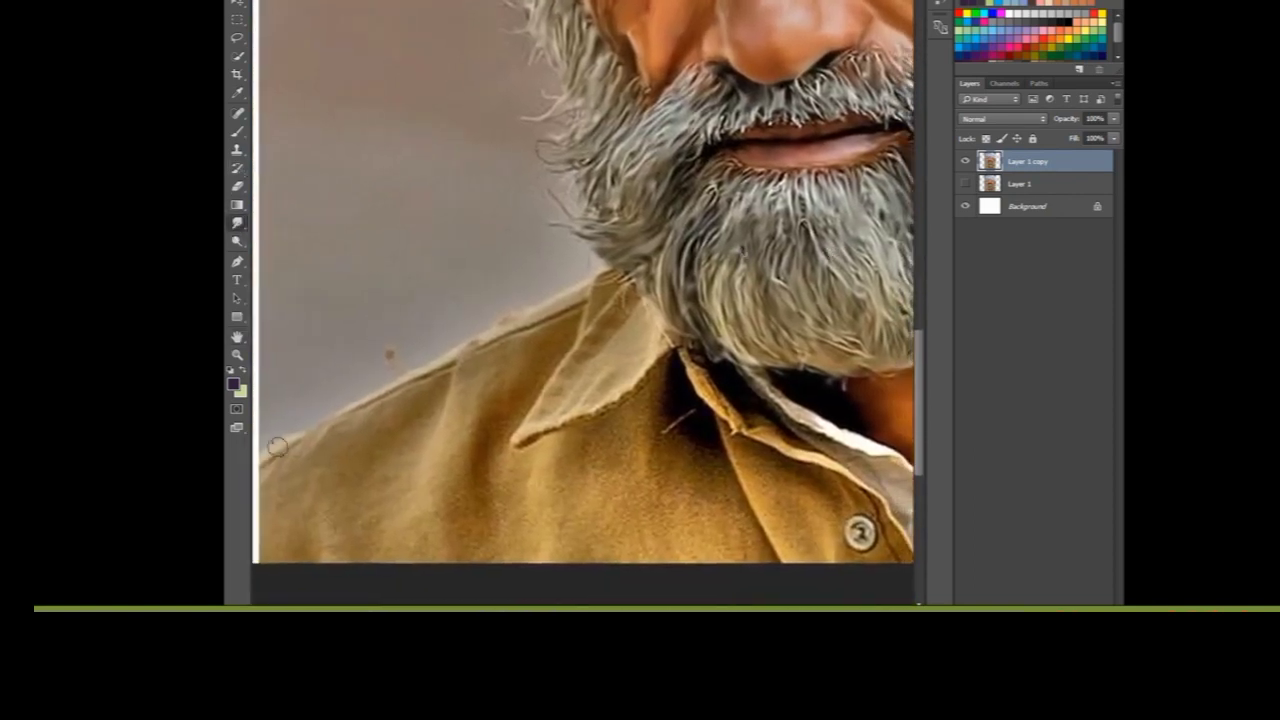
drag(280, 437, 255, 494)
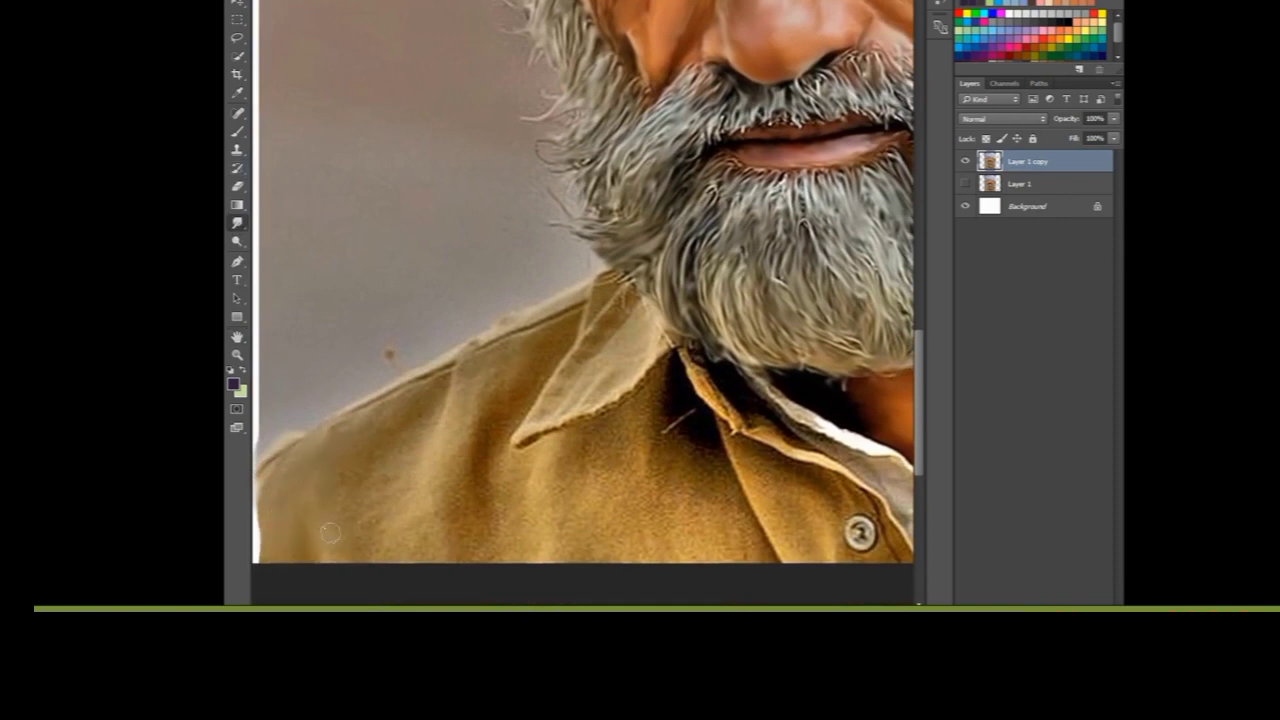
mouse_move(413, 393)
mouse_down()
mouse_move(510, 310)
mouse_move(540, 320)
mouse_move(449, 364)
mouse_move(431, 427)
mouse_move(392, 432)
mouse_up()
drag(369, 528, 386, 502)
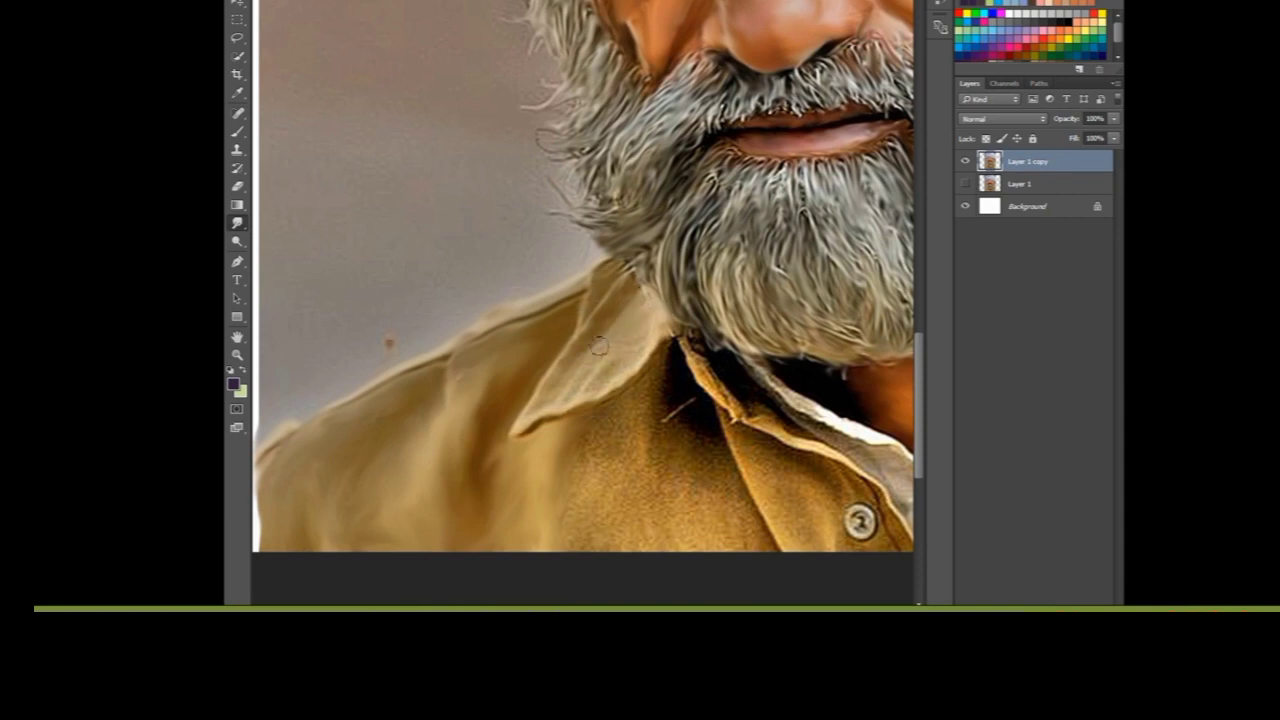
drag(686, 400, 626, 408)
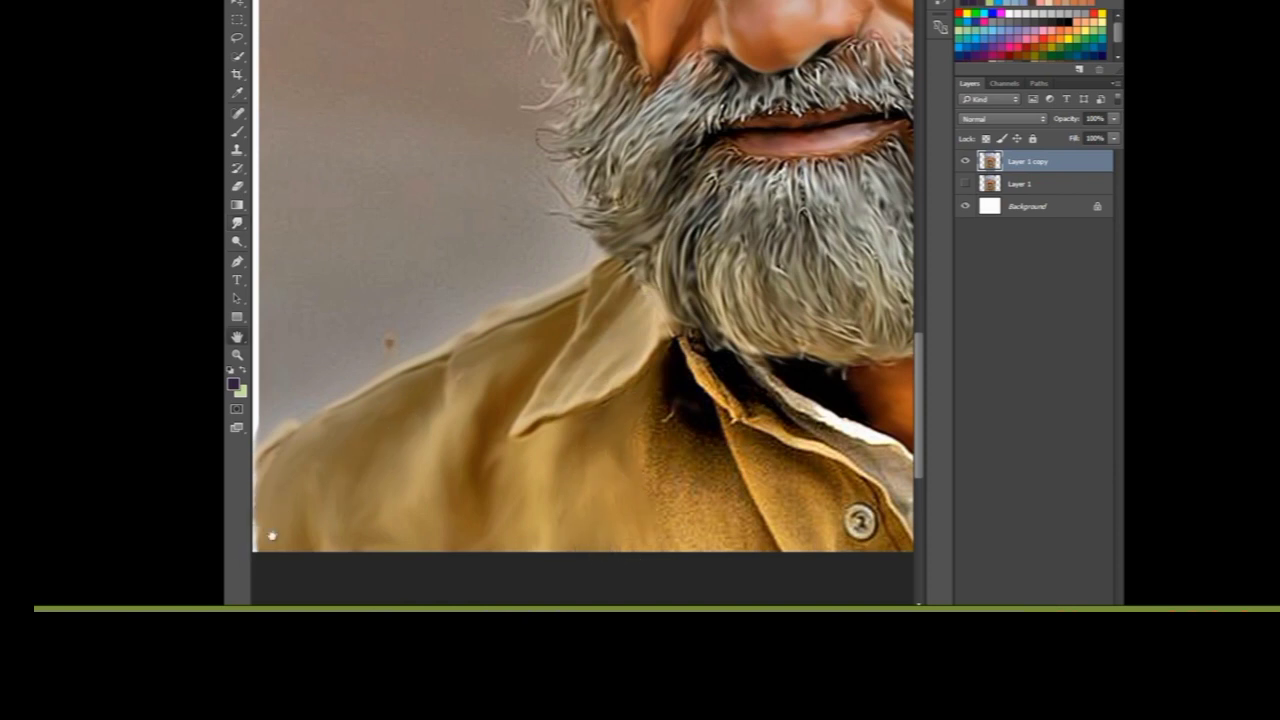
Step: Smudge the jacket's lower-left edge outward, then dodge-brighten the collar fold and button area
drag(272, 534, 372, 524)
mouse_move(372, 472)
mouse_down()
mouse_move(329, 534)
mouse_move(343, 514)
mouse_move(334, 491)
mouse_move(335, 557)
mouse_up()
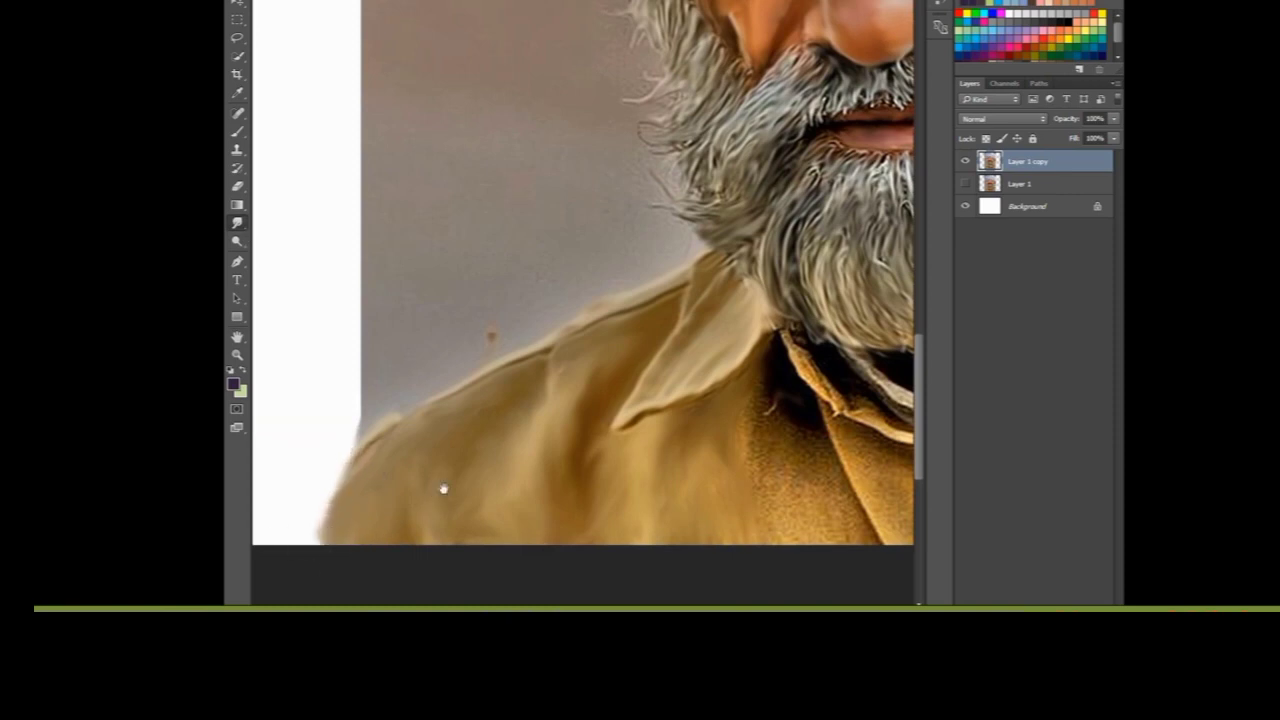
drag(443, 488, 295, 469)
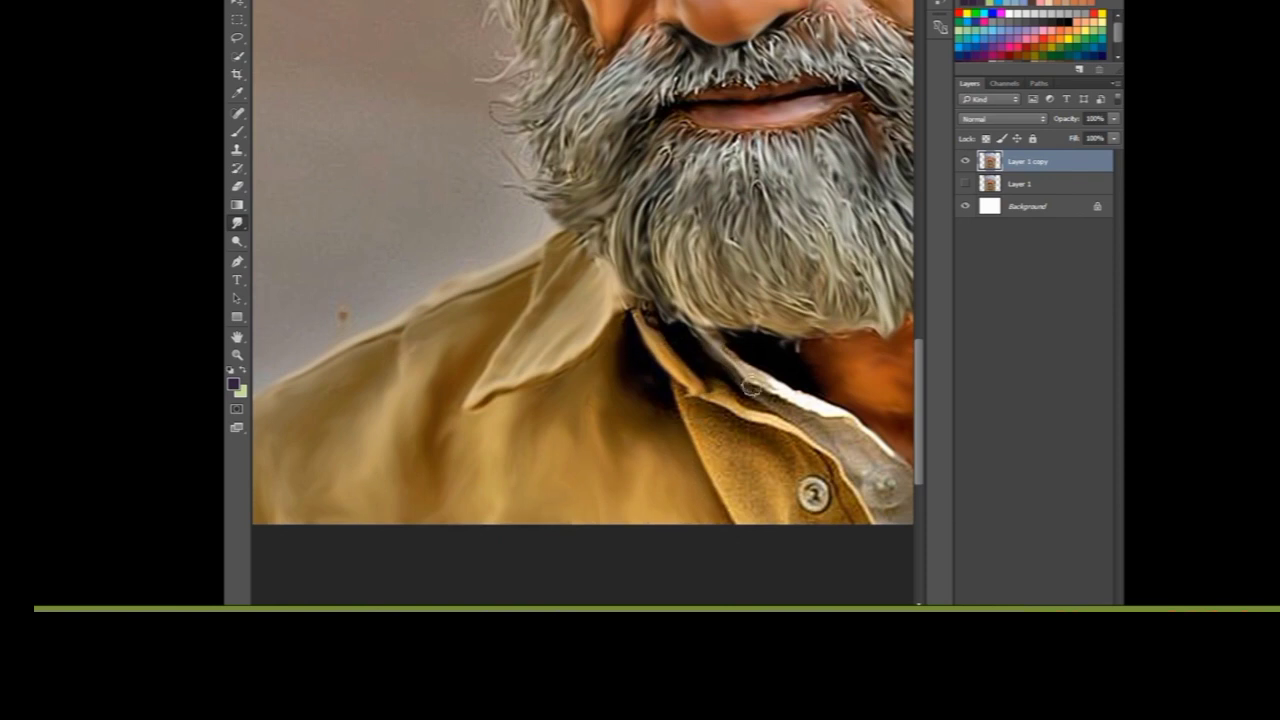
mouse_move(747, 371)
mouse_down()
mouse_move(870, 495)
mouse_move(829, 470)
mouse_up()
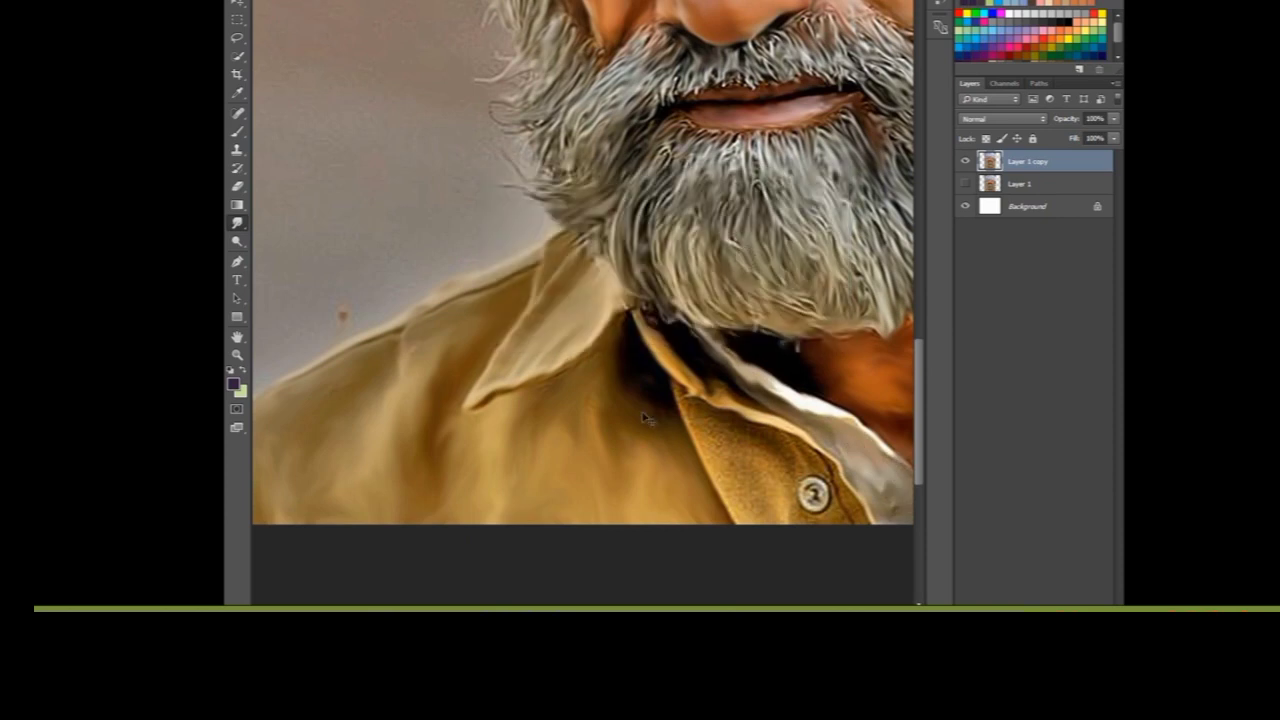
drag(817, 462, 840, 518)
key(s)
click(810, 510)
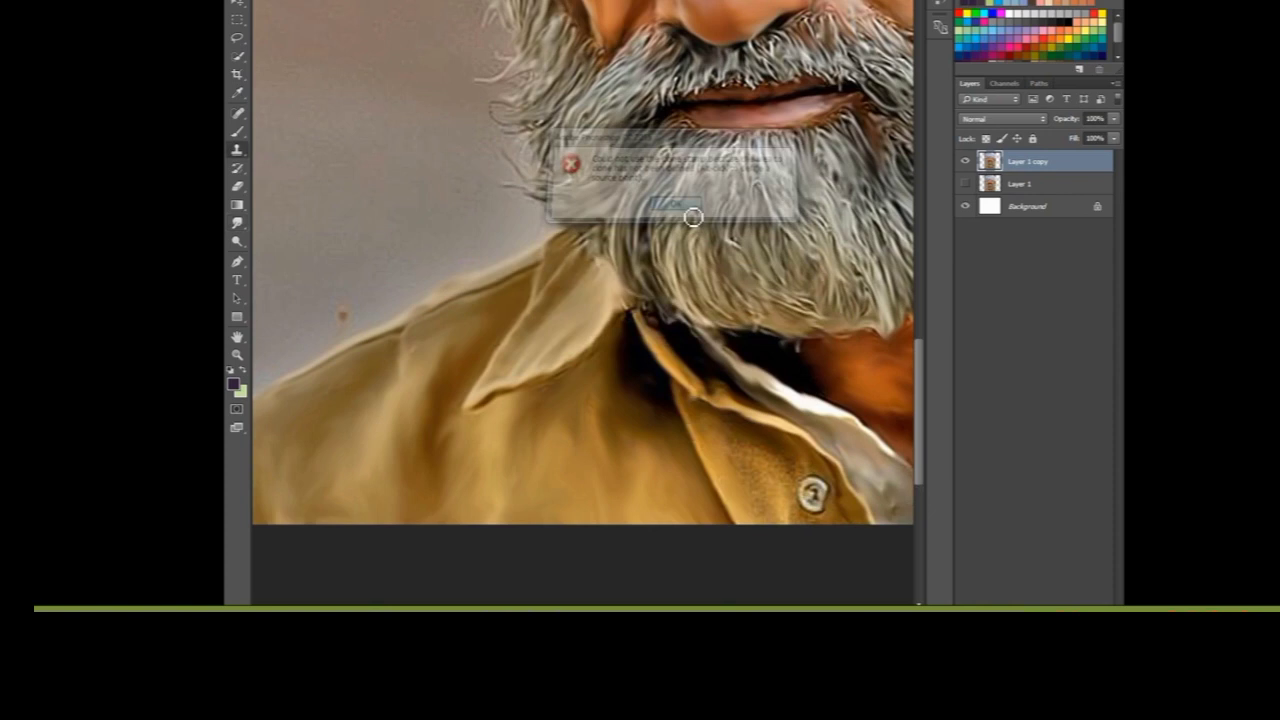
click(672, 206)
click(773, 454)
key(Return)
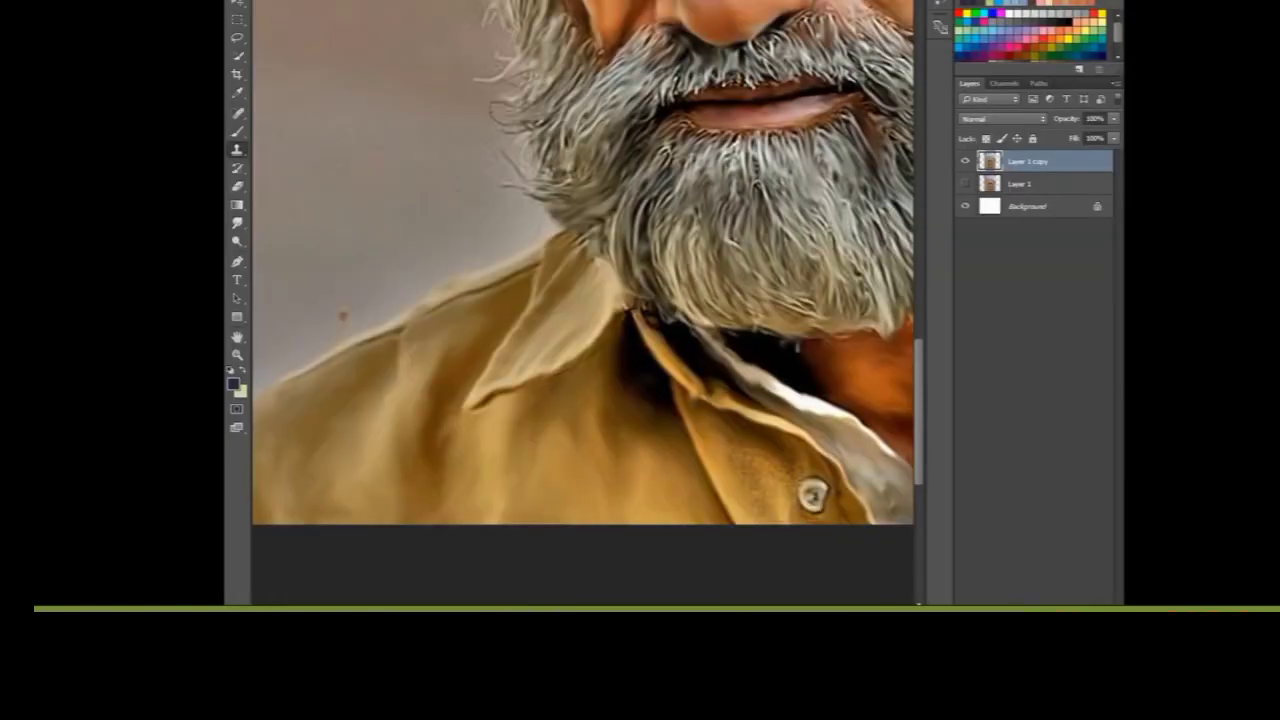
key(h)
drag(751, 457, 598, 455)
key(r)
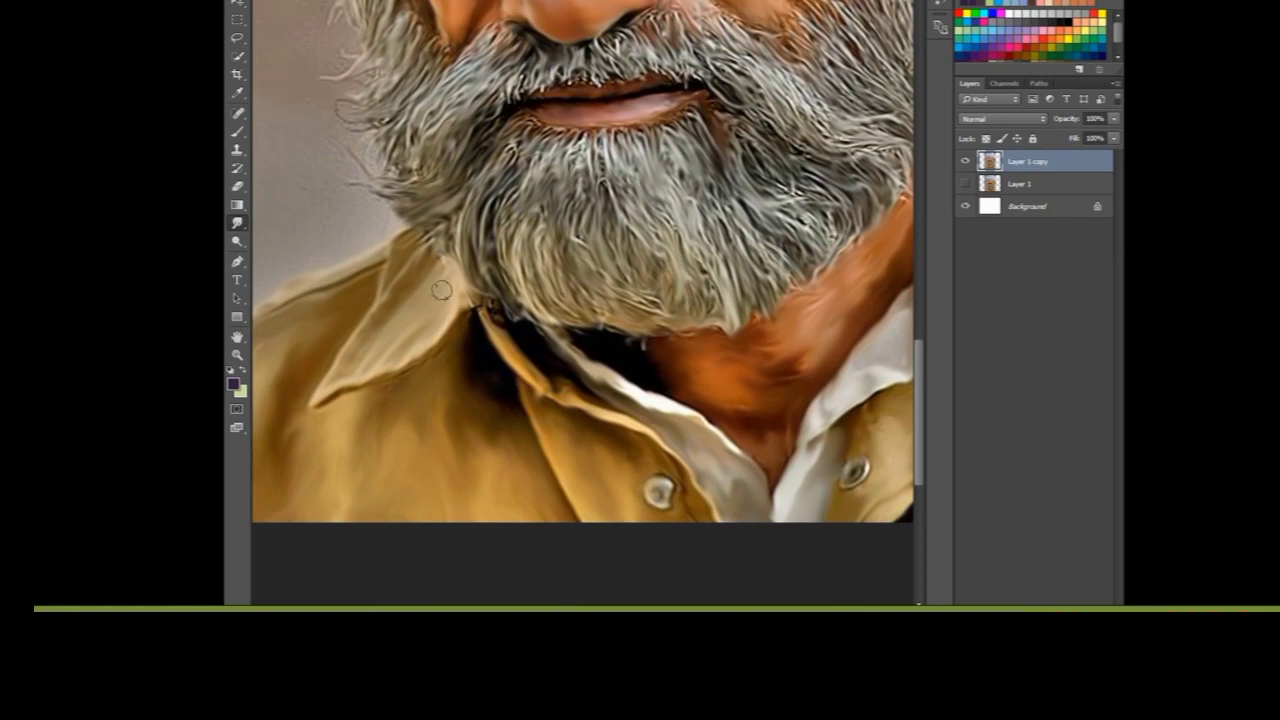
Step: Smudge the tan and grey shirt colours at the right shoulder outward onto the white canvas
scroll(500, 370, down, 3)
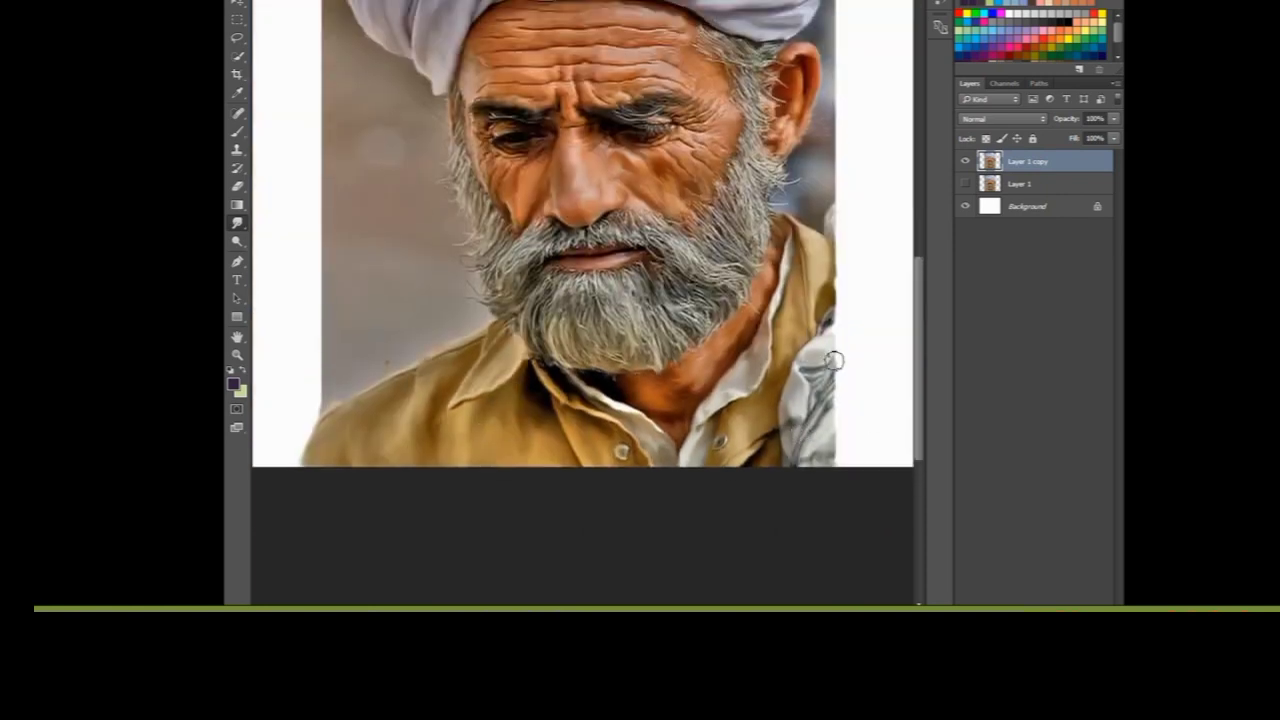
mouse_move(832, 326)
mouse_down()
mouse_move(844, 295)
mouse_move(863, 371)
mouse_move(880, 371)
mouse_move(838, 398)
mouse_move(847, 457)
mouse_up()
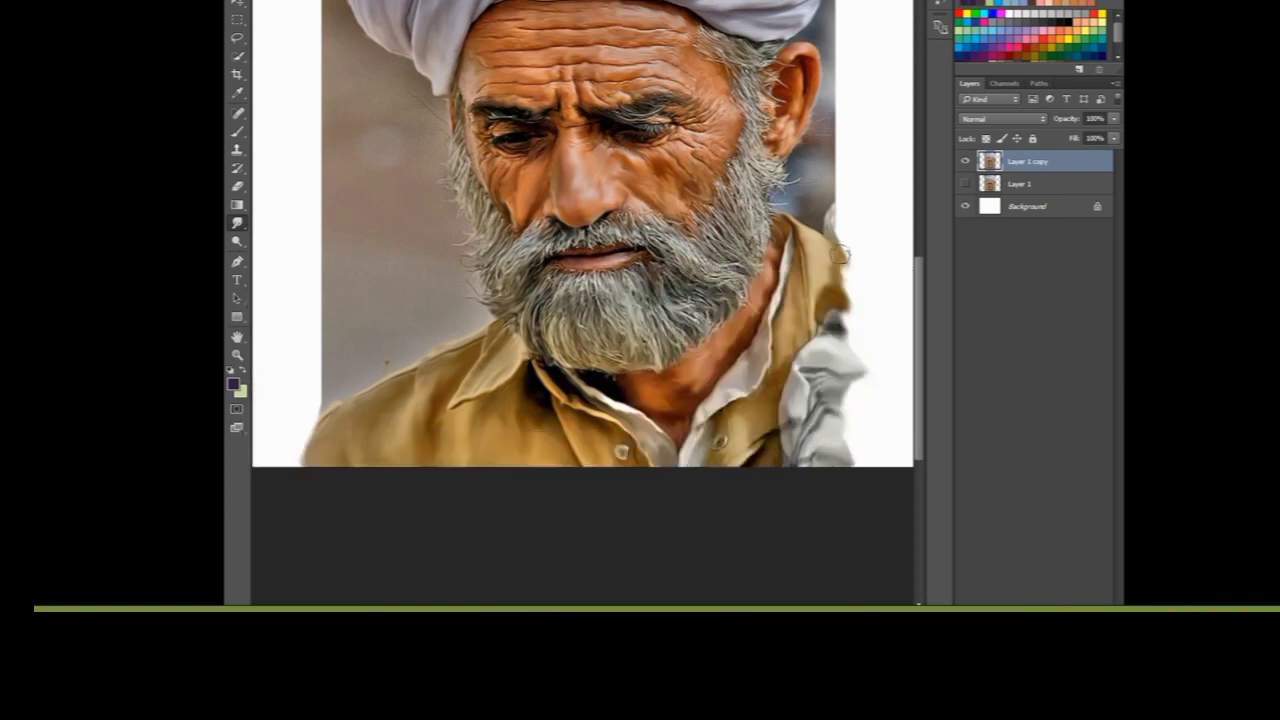
mouse_move(840, 254)
mouse_down()
mouse_move(837, 220)
mouse_move(862, 272)
mouse_up()
drag(863, 436, 855, 372)
scroll(460, 359, up, 3)
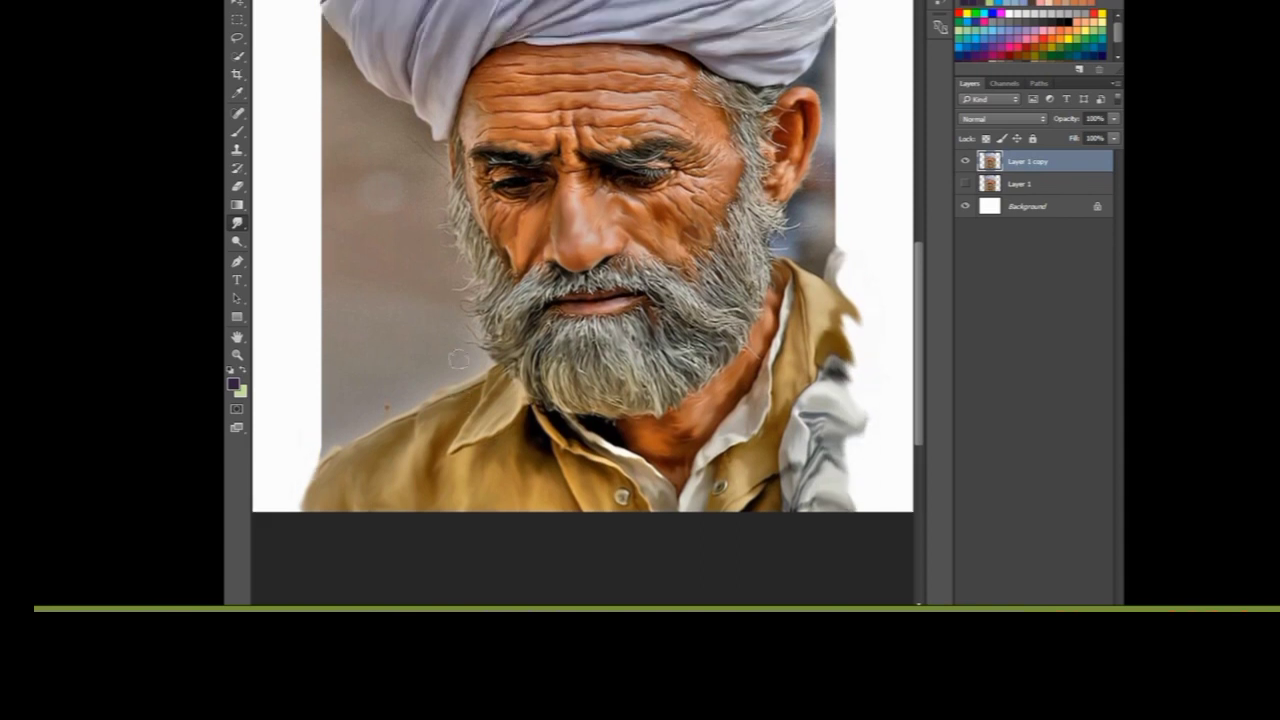
scroll(520, 325, up, 3)
scroll(600, 290, up, 3)
scroll(680, 240, up, 2)
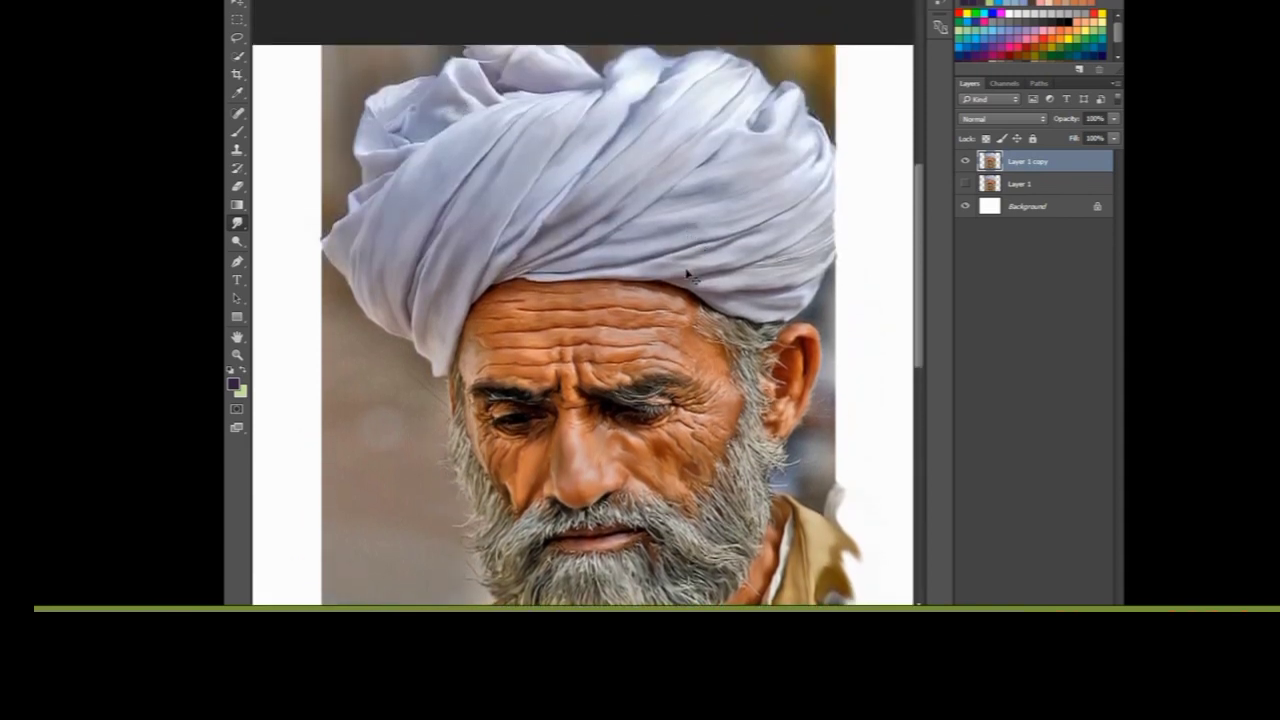
scroll(686, 277, up, 2)
scroll(560, 371, down, 5)
scroll(586, 137, down, 3)
Step: Start a pen path at the lower shirt edge and trace the left shoulder up to the beard
key(p)
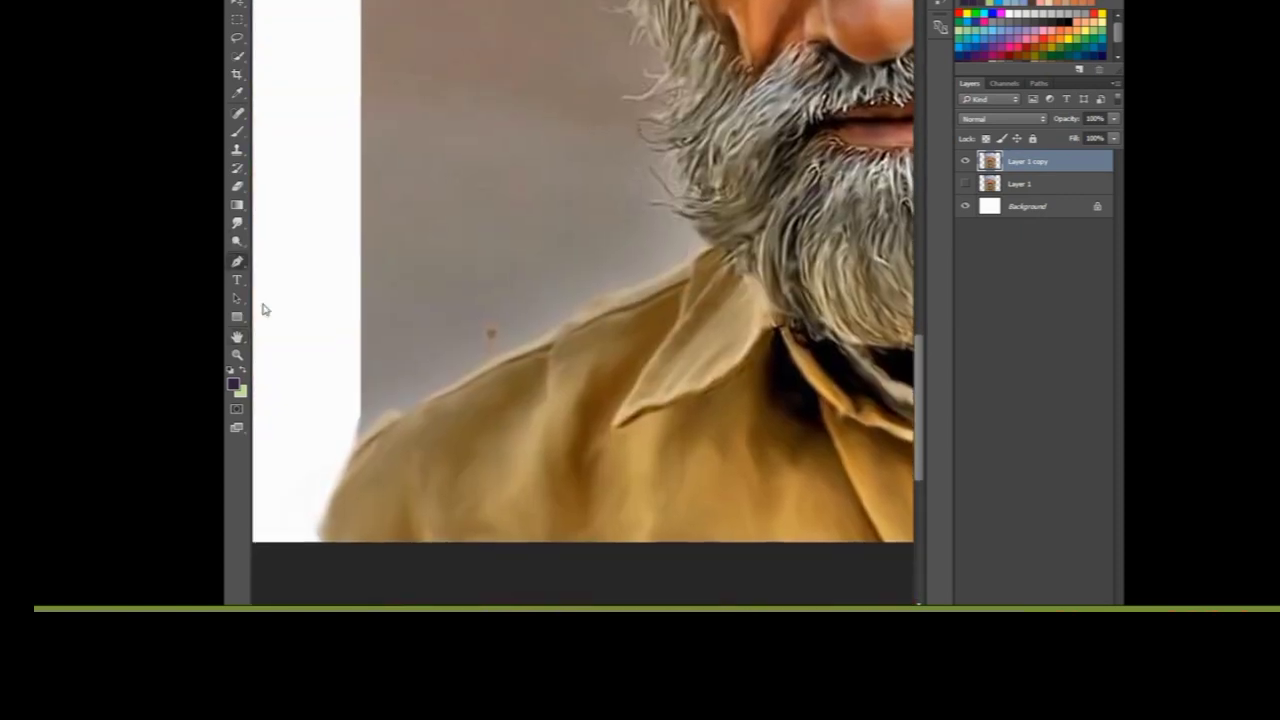
mouse_move(333, 494)
mouse_down()
mouse_move(366, 446)
mouse_move(405, 424)
mouse_up()
drag(476, 370, 481, 366)
click(548, 338)
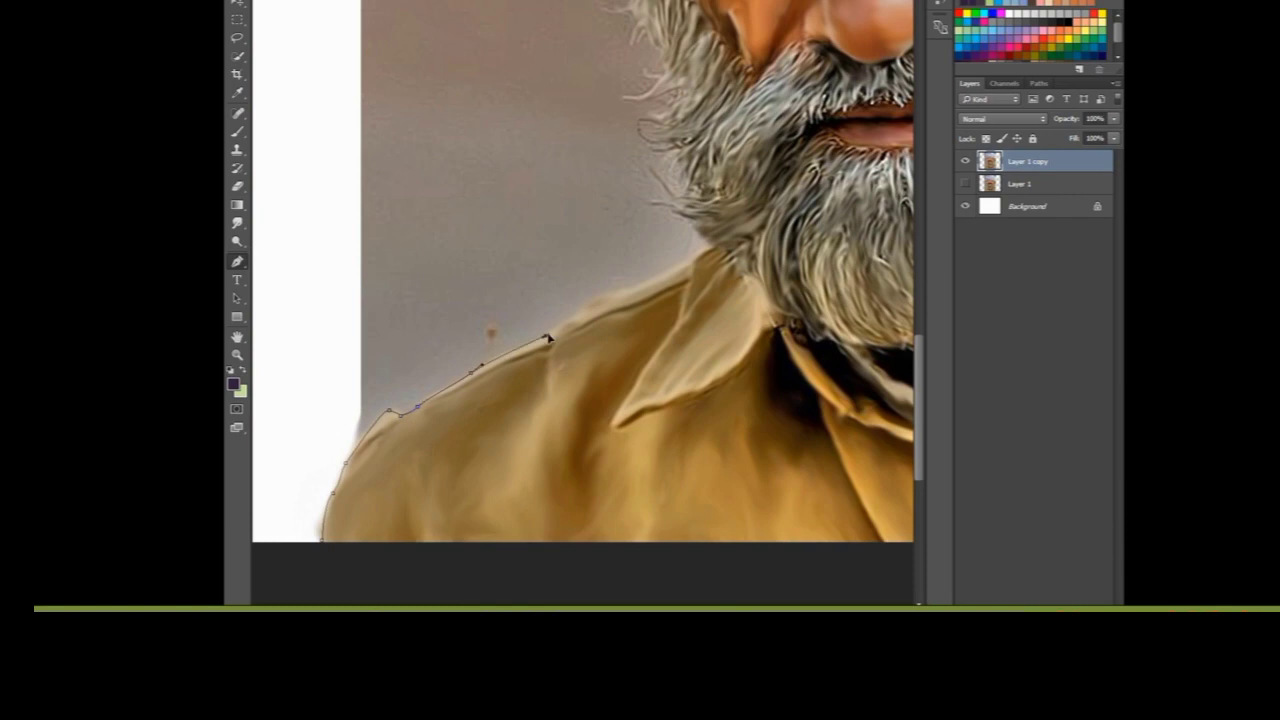
drag(695, 259, 716, 256)
scroll(716, 258, up, 2)
scroll(500, 330, up, 2)
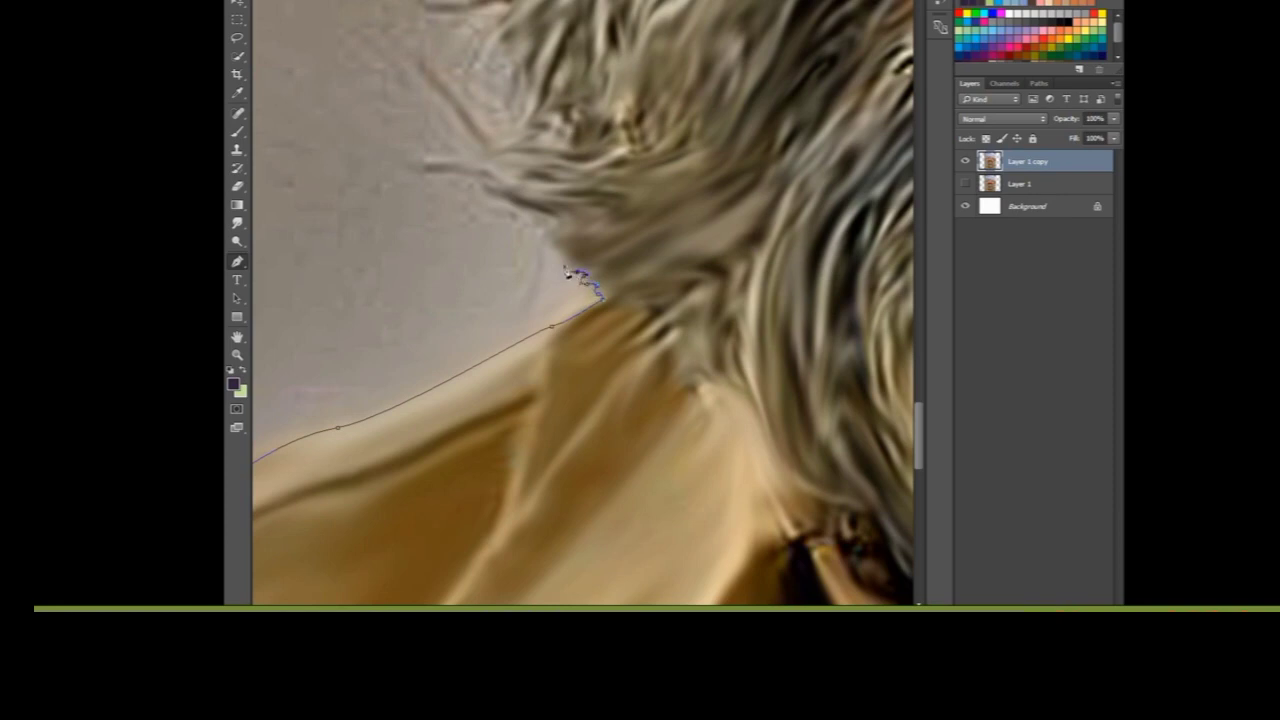
Step: Trace the path with curved anchors along the beard's hairy edge, looping around a tuft
drag(540, 214, 507, 208)
click(430, 180)
drag(455, 158, 458, 260)
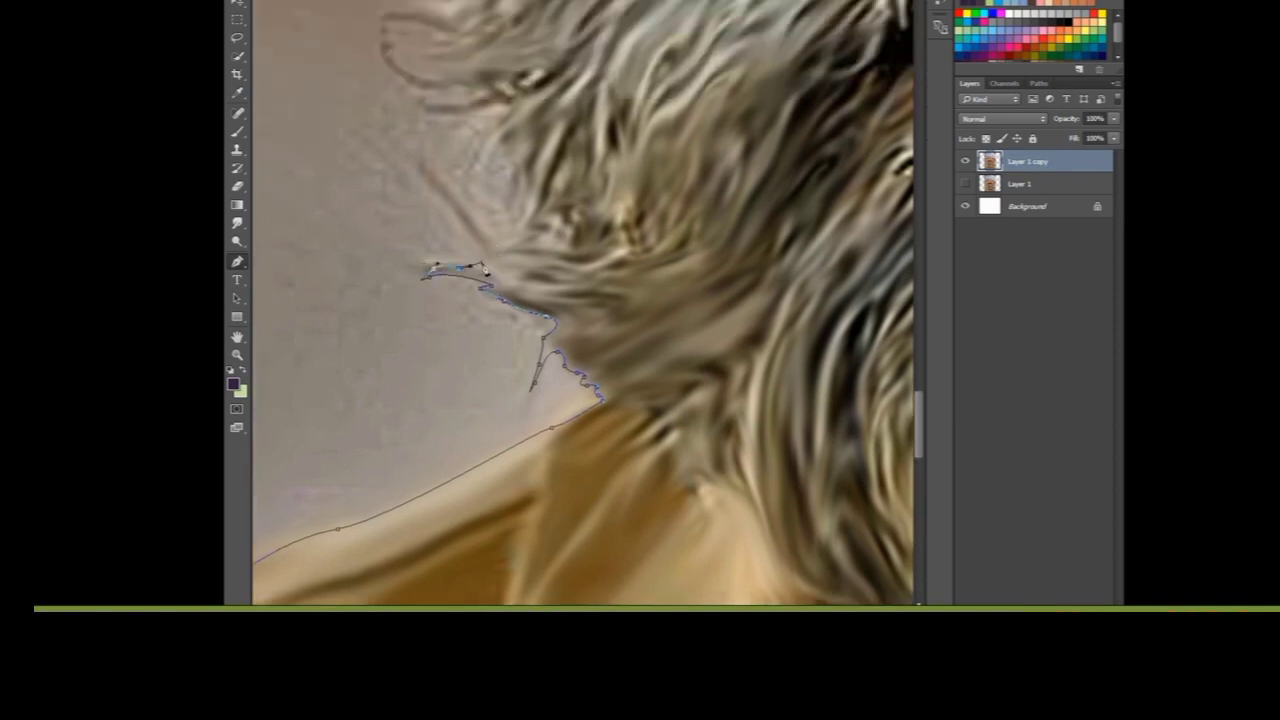
key(ctrl+minus)
drag(486, 270, 531, 276)
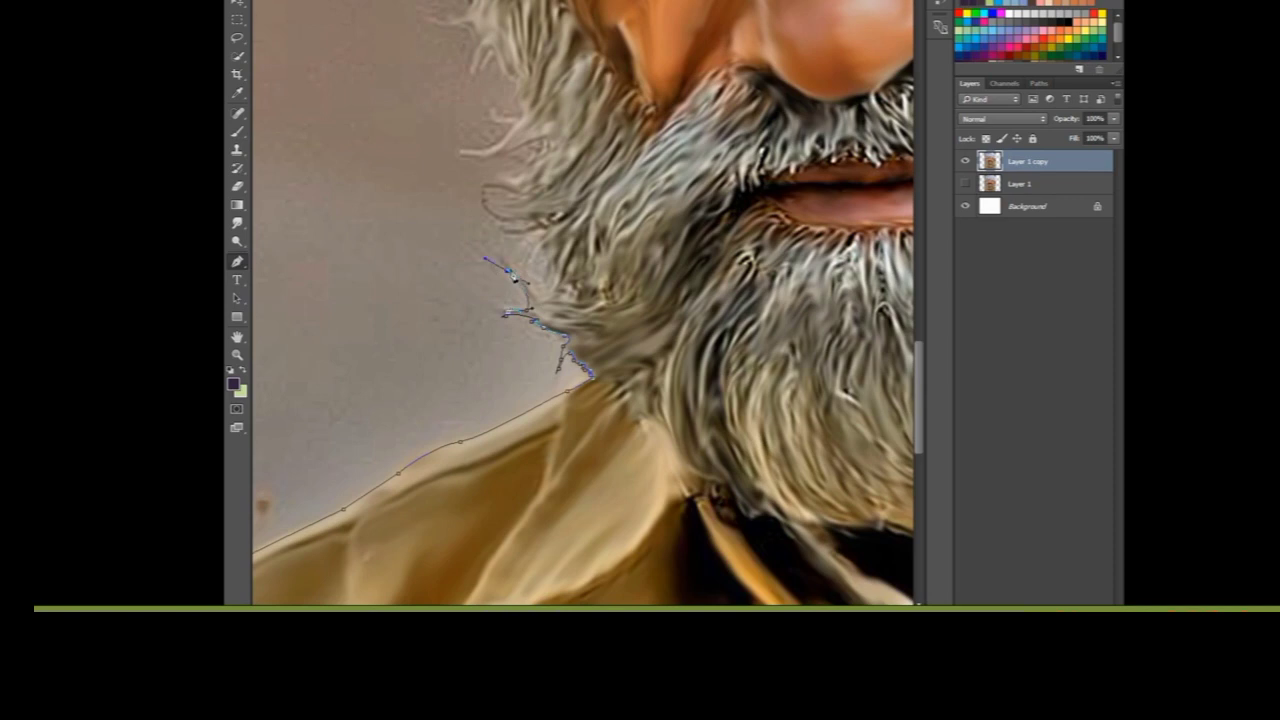
mouse_move(502, 222)
mouse_down()
mouse_move(535, 236)
mouse_move(547, 220)
mouse_up()
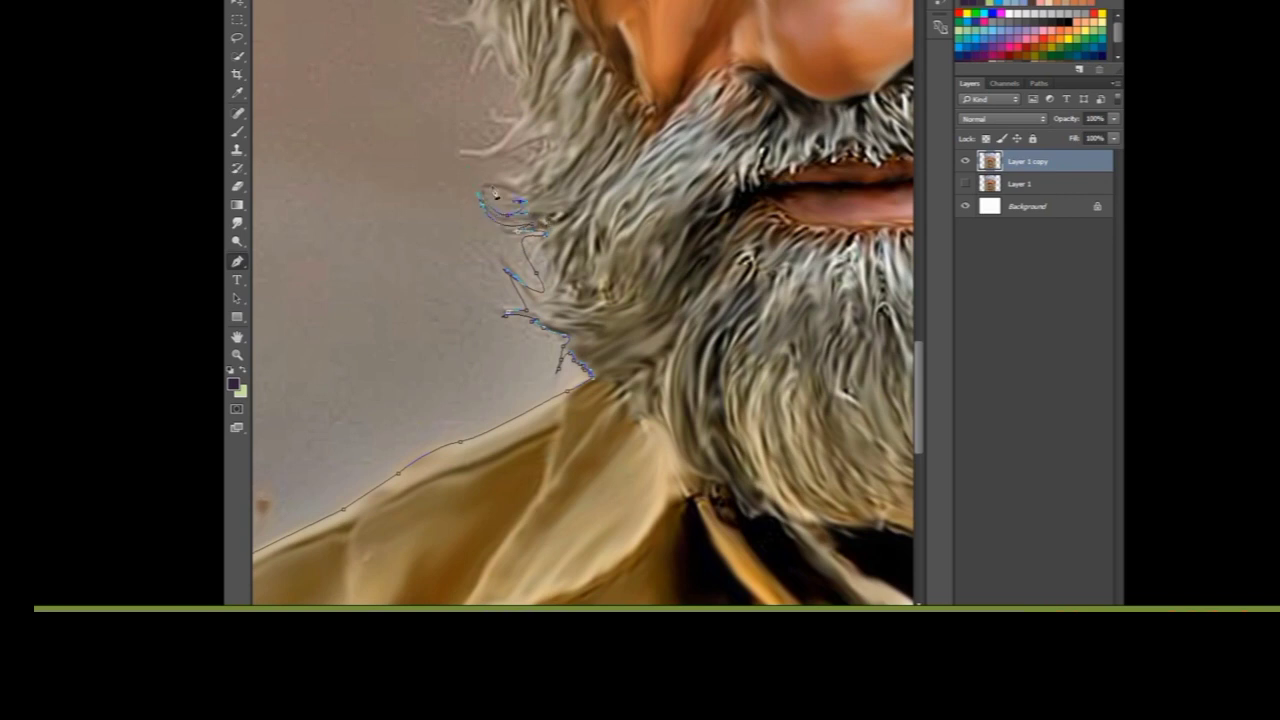
mouse_move(533, 140)
mouse_down()
mouse_move(478, 170)
mouse_move(509, 139)
mouse_up()
scroll(638, 124, up, 3)
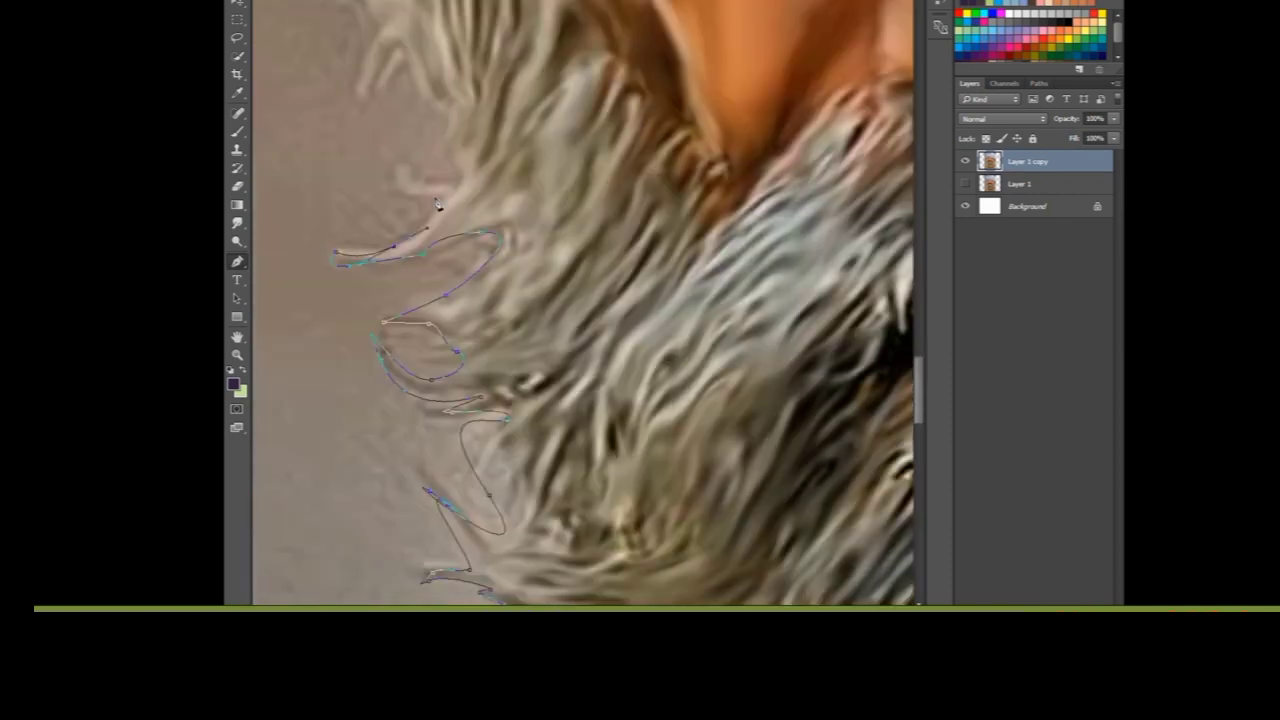
drag(450, 142, 438, 107)
key(ctrl+minus)
key(ctrl+minus)
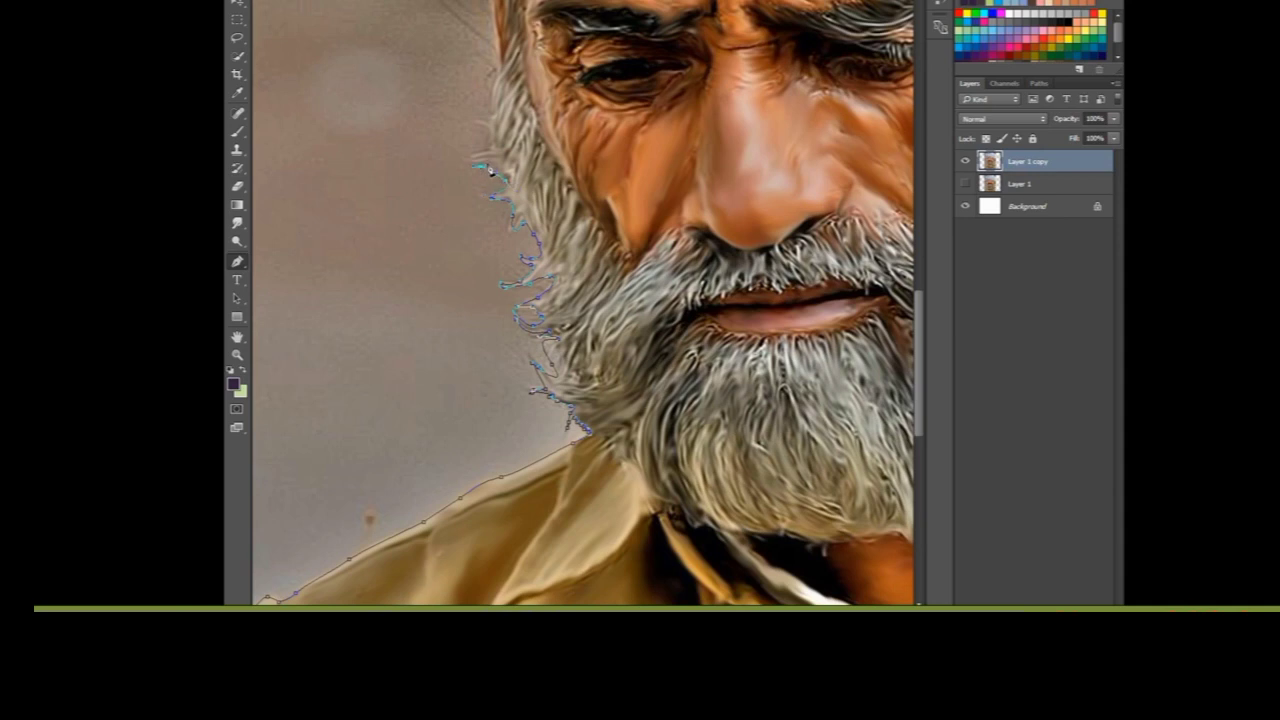
scroll(495, 131, up, 1)
scroll(495, 125, up, 1)
Step: Anchor the path at the top of the beard and extend it along the turban's lower edge
click(489, 84)
scroll(457, 84, up, 1)
click(461, 120)
click(464, 79)
key(ctrl+z)
scroll(463, 83, up, 1)
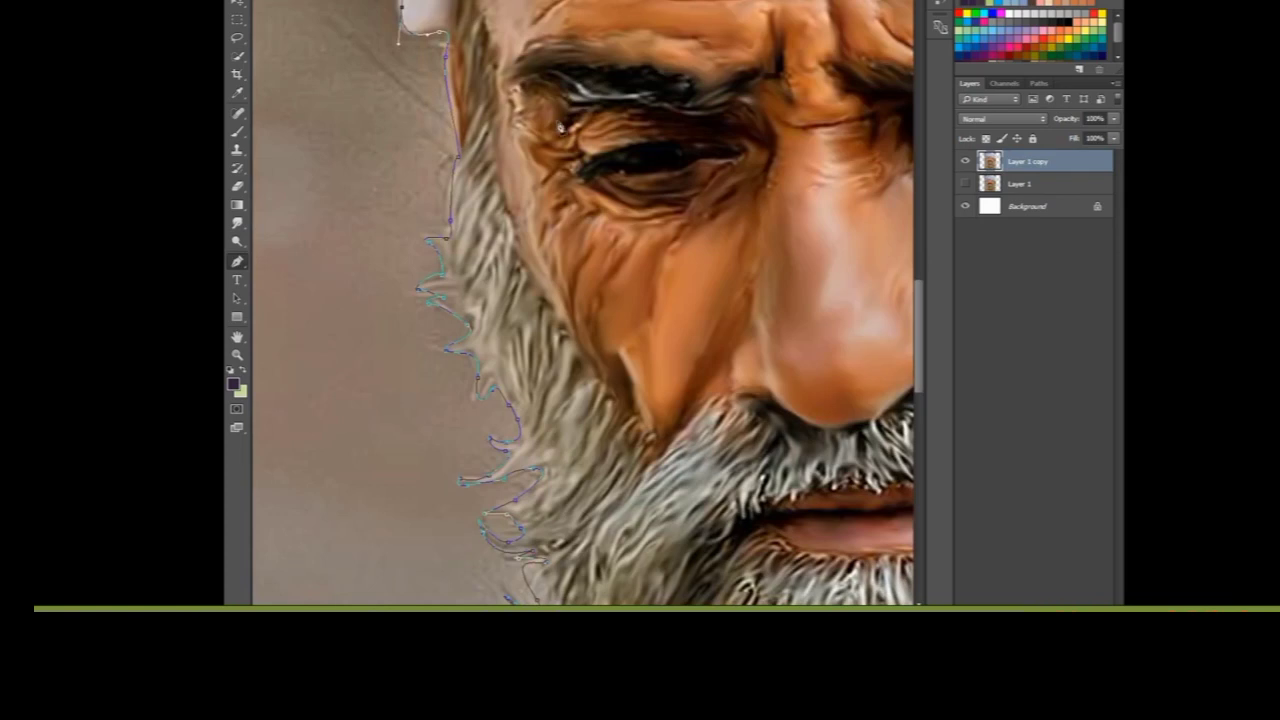
scroll(500, 150, up, 3)
scroll(515, 200, up, 1)
drag(518, 229, 520, 234)
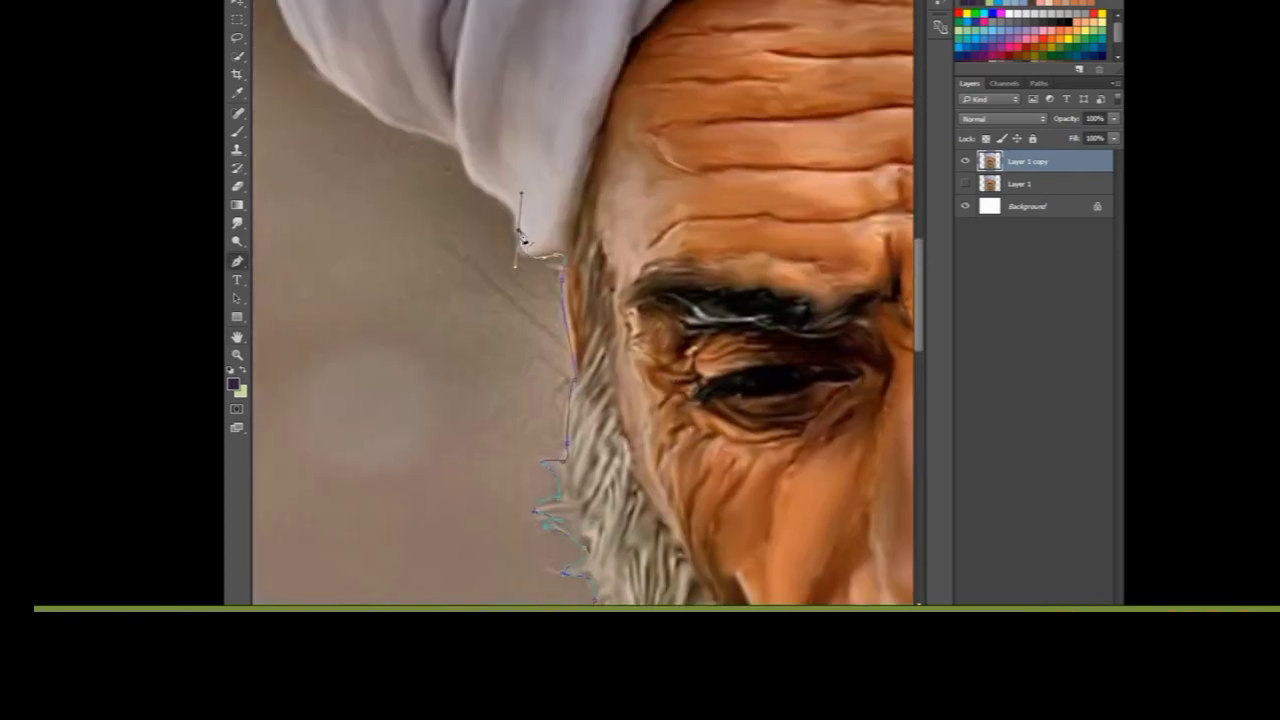
drag(409, 134, 394, 133)
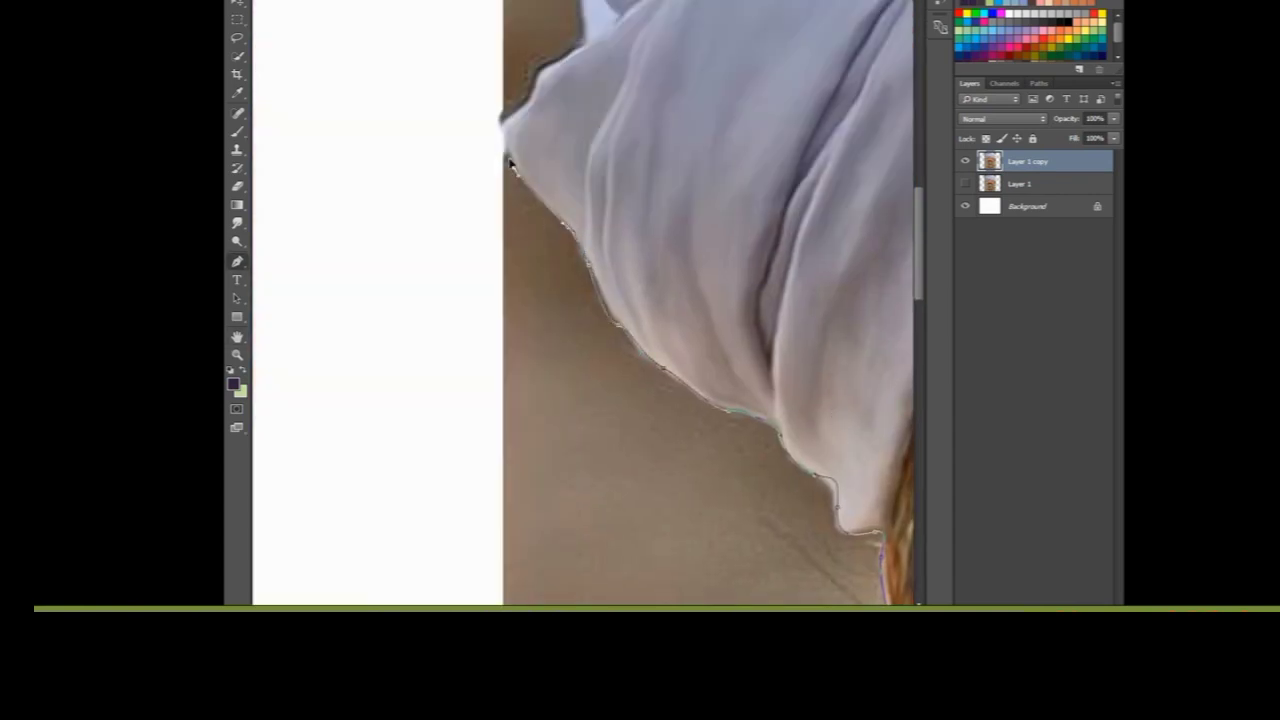
Step: Delete the stray segments above the turban and start anchoring along the turban's top edge
scroll(550, 102, up, 1)
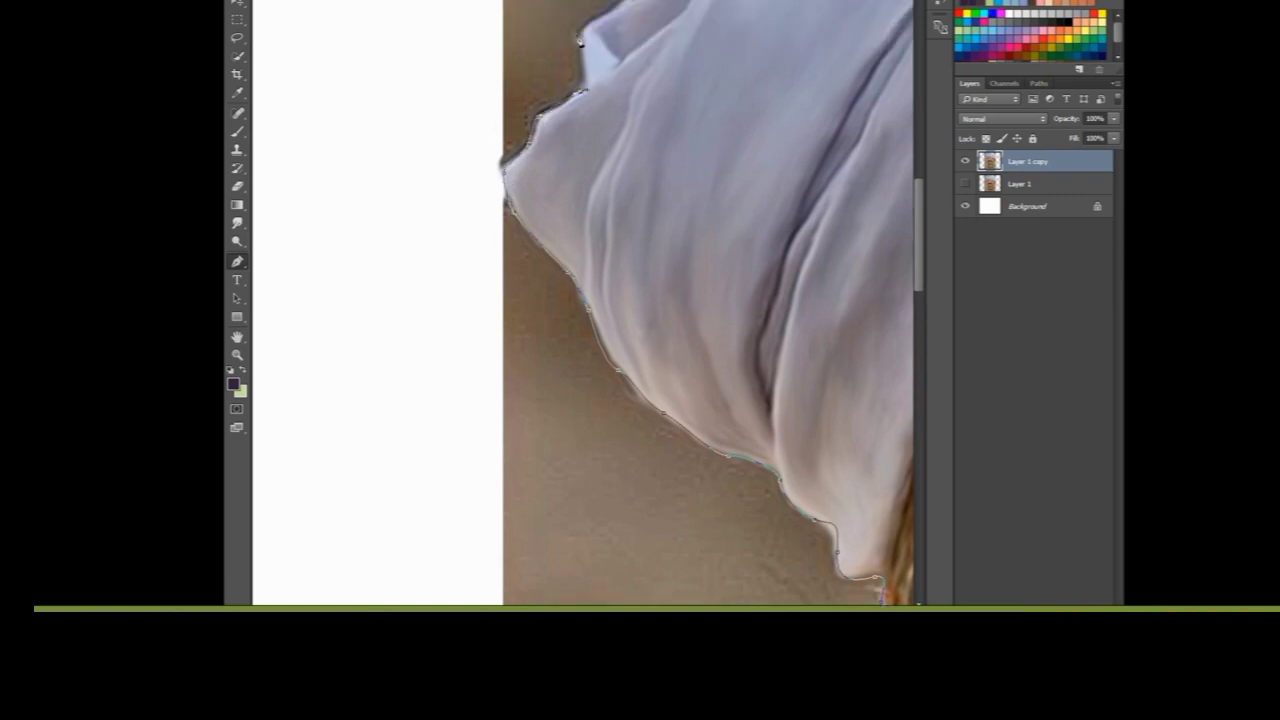
scroll(600, 92, up, 1)
scroll(624, 87, up, 1)
scroll(614, 71, up, 1)
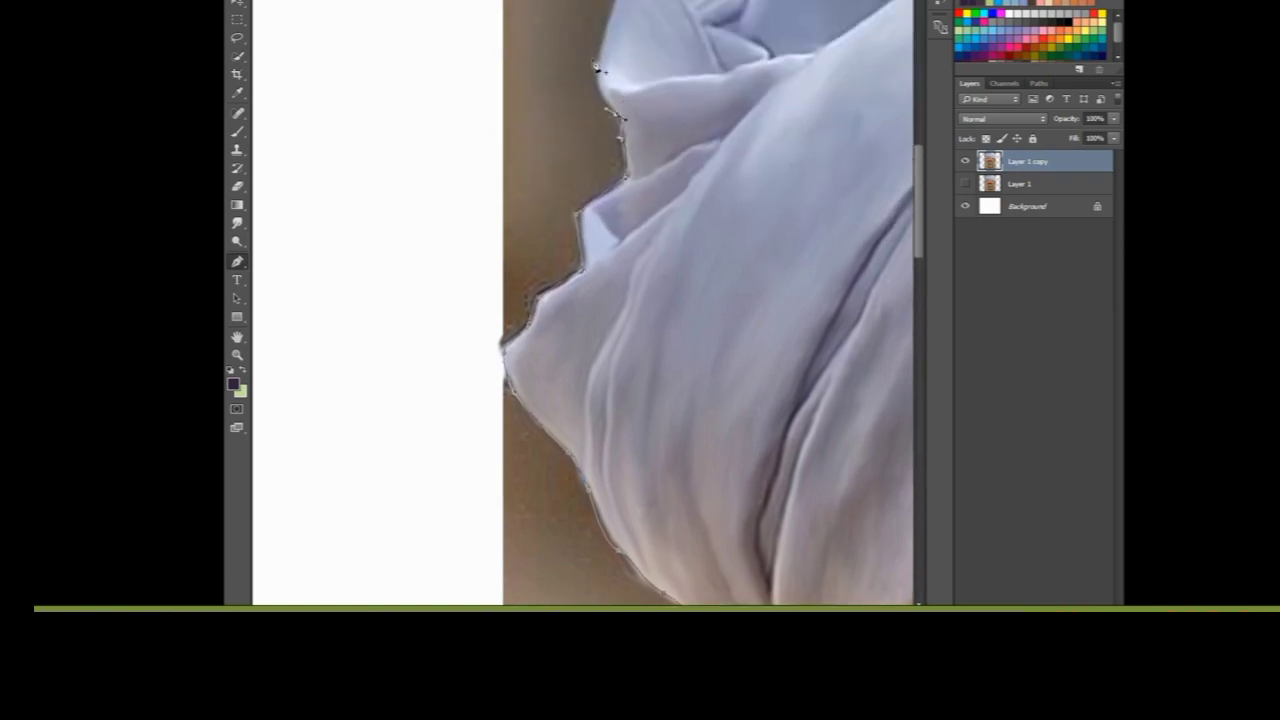
scroll(620, 40, up, 1)
key(BackSpace)
key(BackSpace)
scroll(602, 112, up, 1)
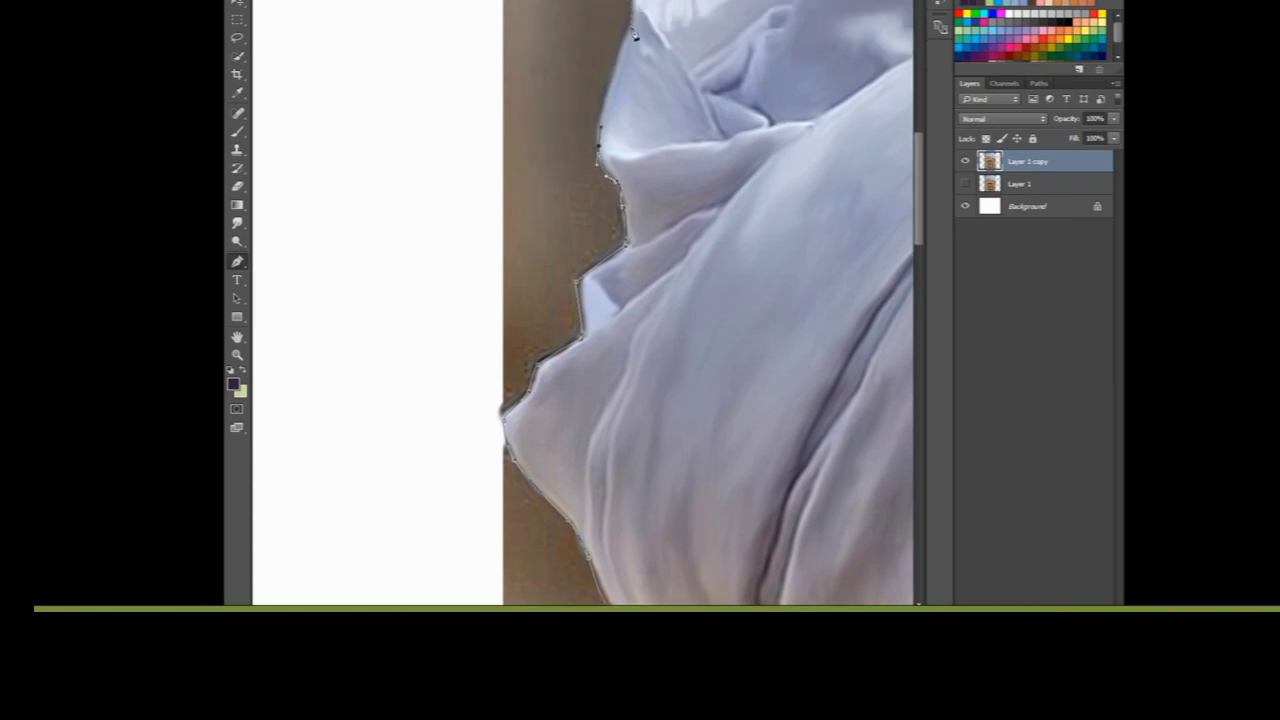
scroll(632, 90, up, 1)
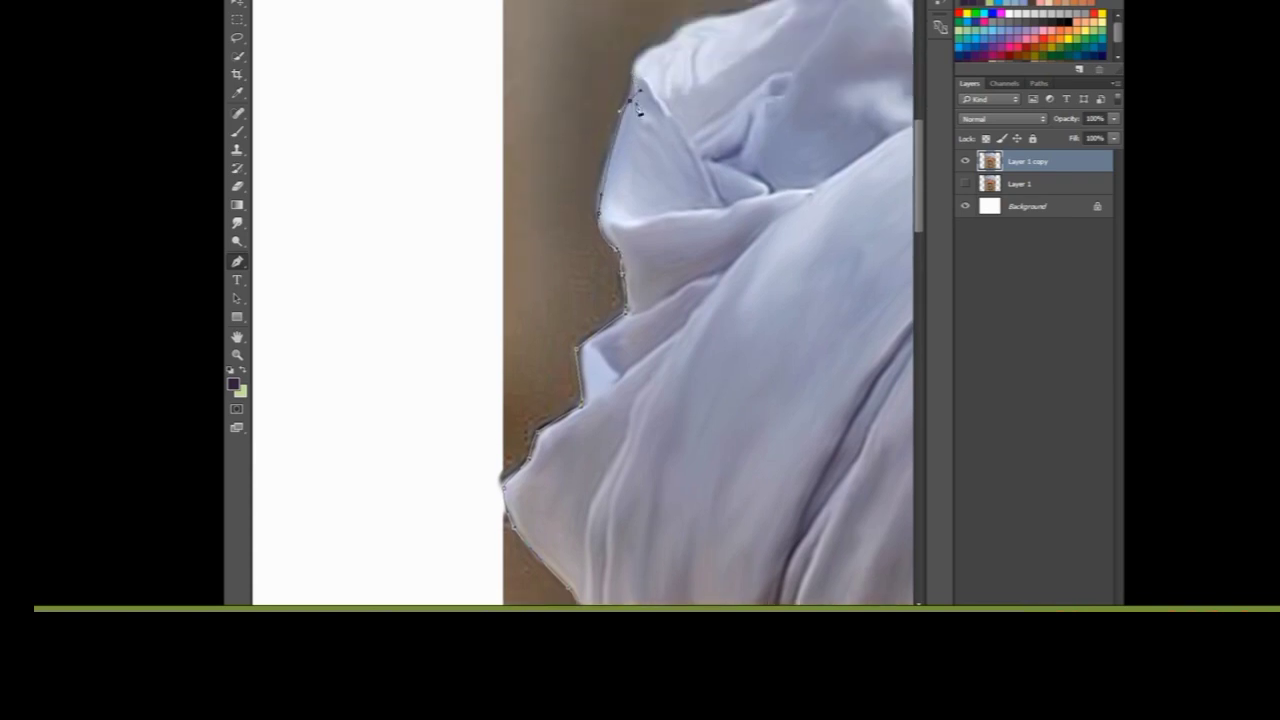
click(677, 38)
scroll(690, 45, up, 1)
click(750, 76)
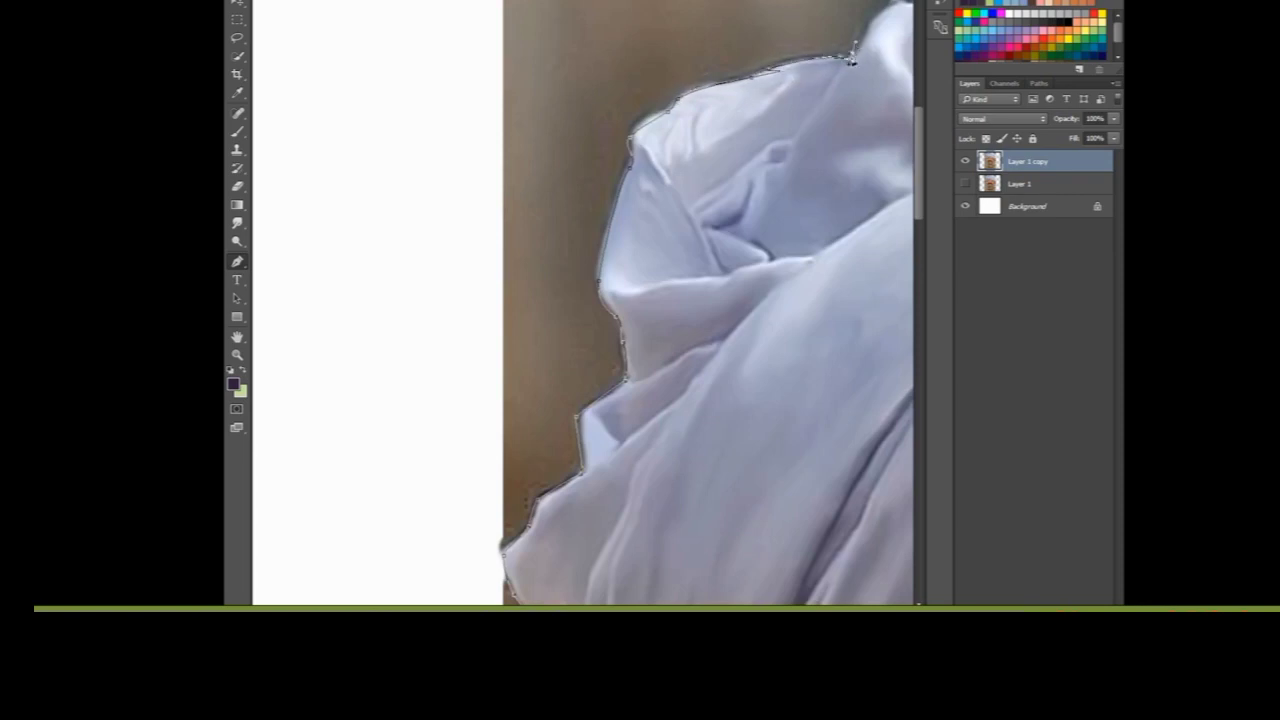
Step: Continue curved anchors across the rest of the turban cloth's top edge
scroll(851, 60, up, 3)
scroll(466, 171, up, 1)
scroll(543, 180, up, 1)
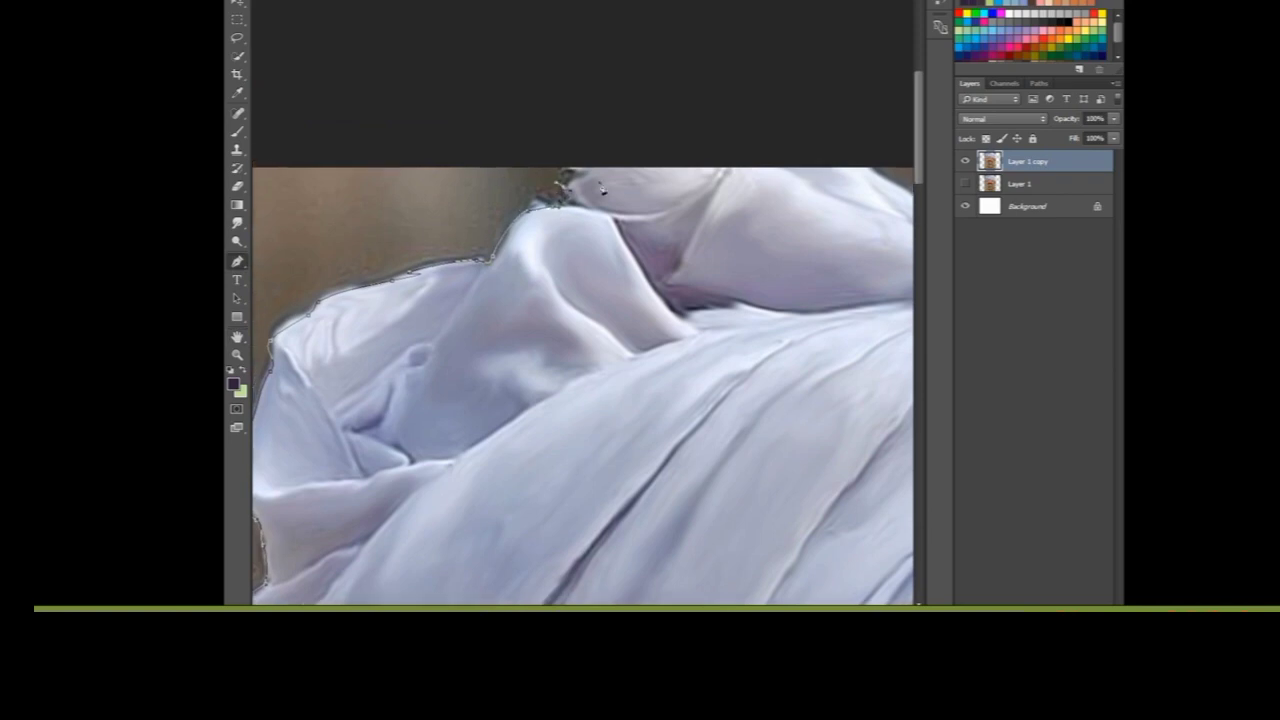
scroll(601, 188, up, 1)
drag(830, 198, 903, 243)
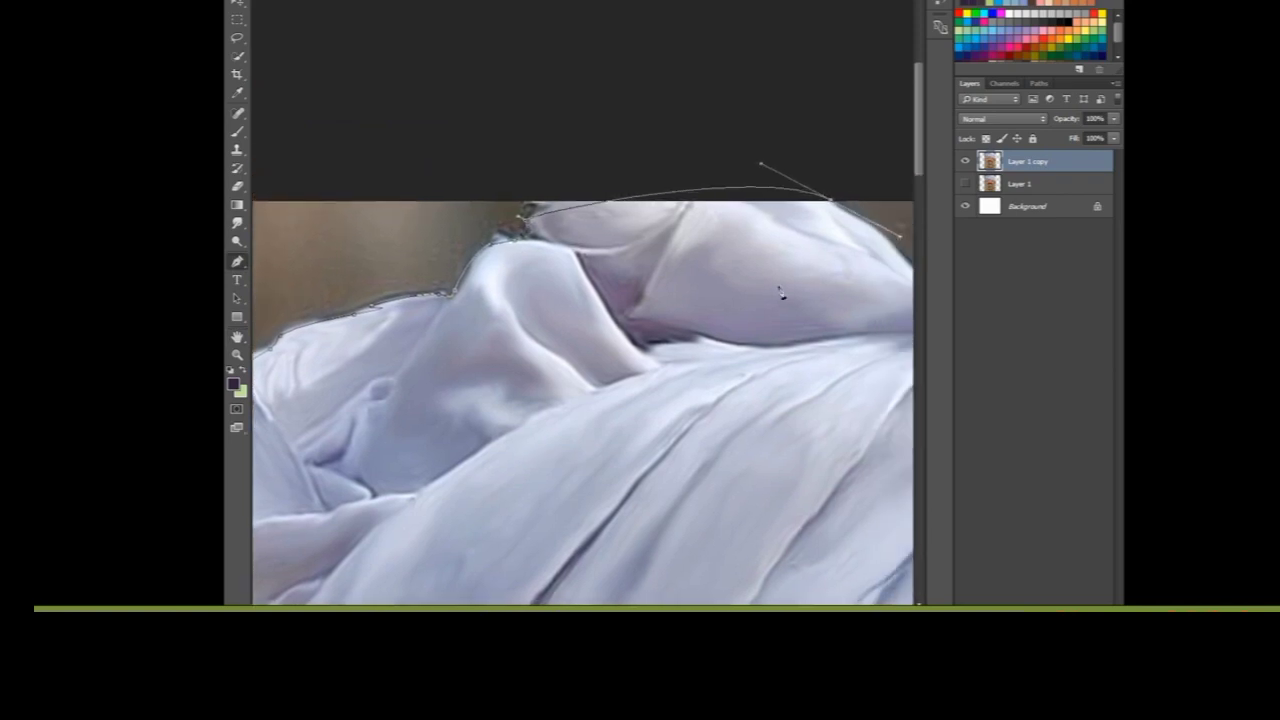
drag(782, 292, 535, 271)
drag(707, 285, 773, 200)
drag(879, 209, 910, 237)
drag(738, 310, 448, 297)
click(724, 187)
click(806, 202)
drag(866, 213, 885, 250)
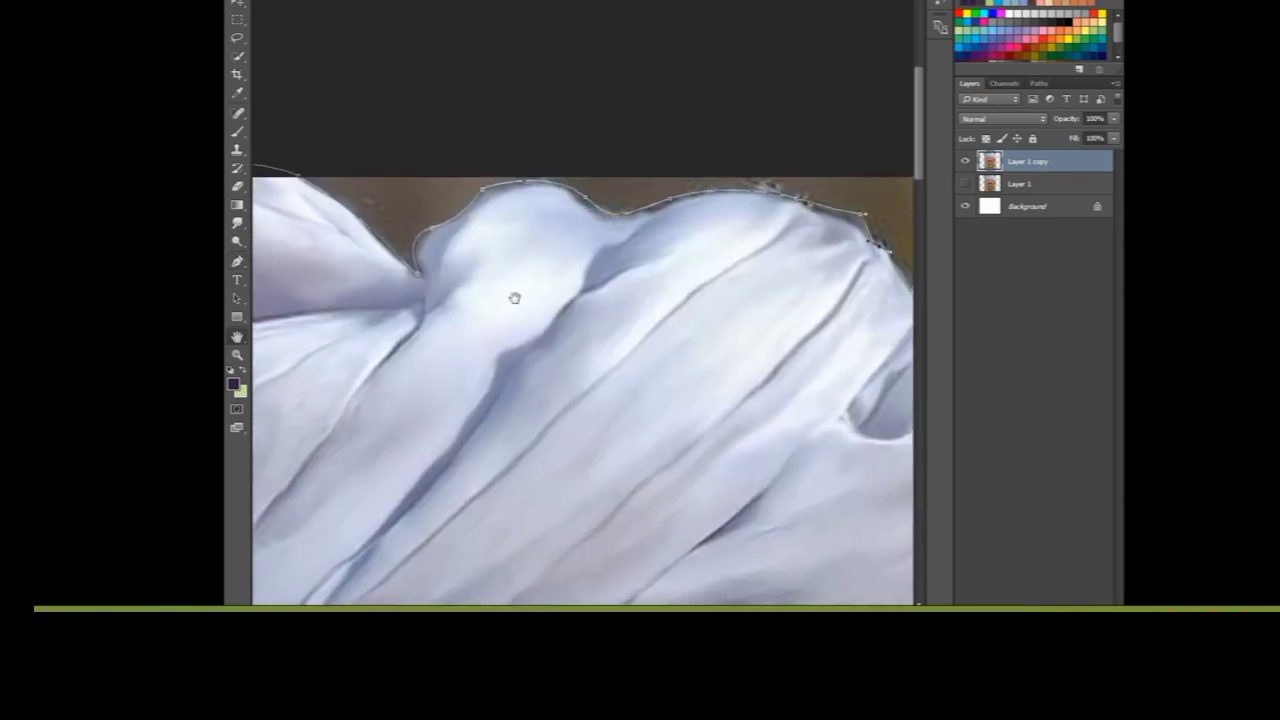
Step: Trace the path down the turban's right edge toward the ear
drag(514, 297, 188, 218)
click(660, 207)
click(740, 298)
click(812, 395)
click(822, 505)
scroll(814, 543, down, 1)
scroll(814, 543, down, 1)
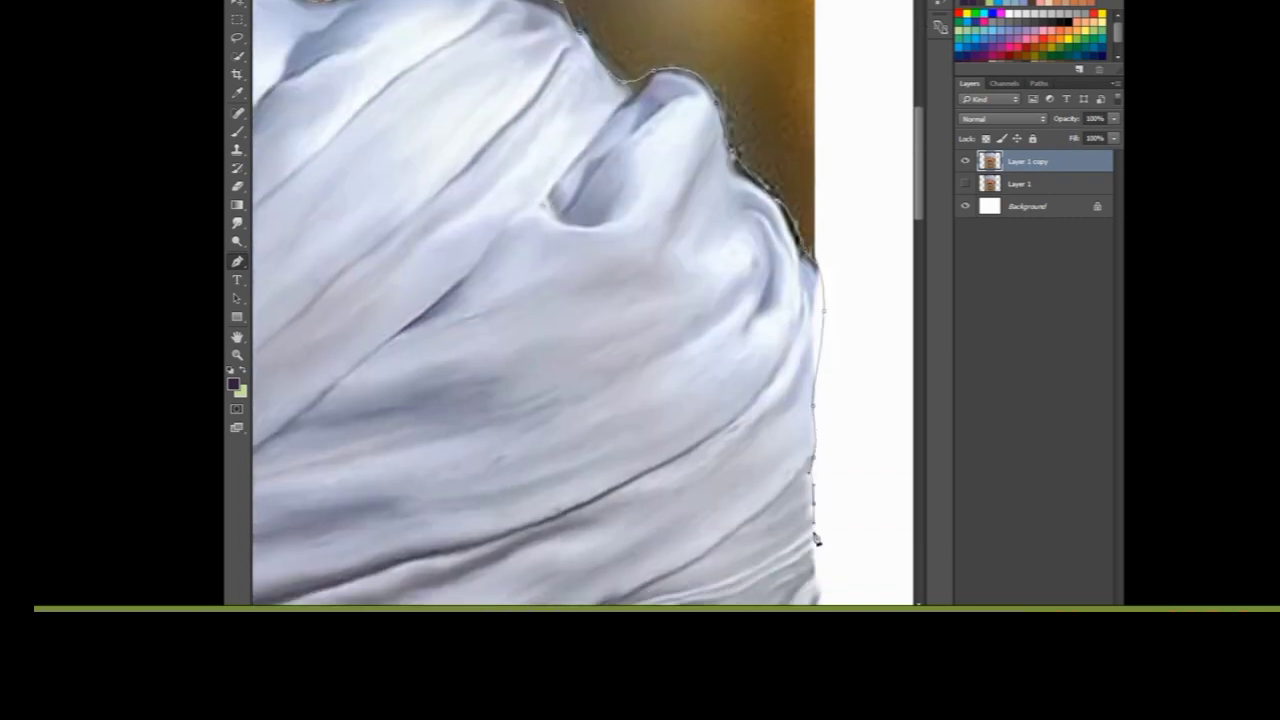
scroll(815, 565, down, 1)
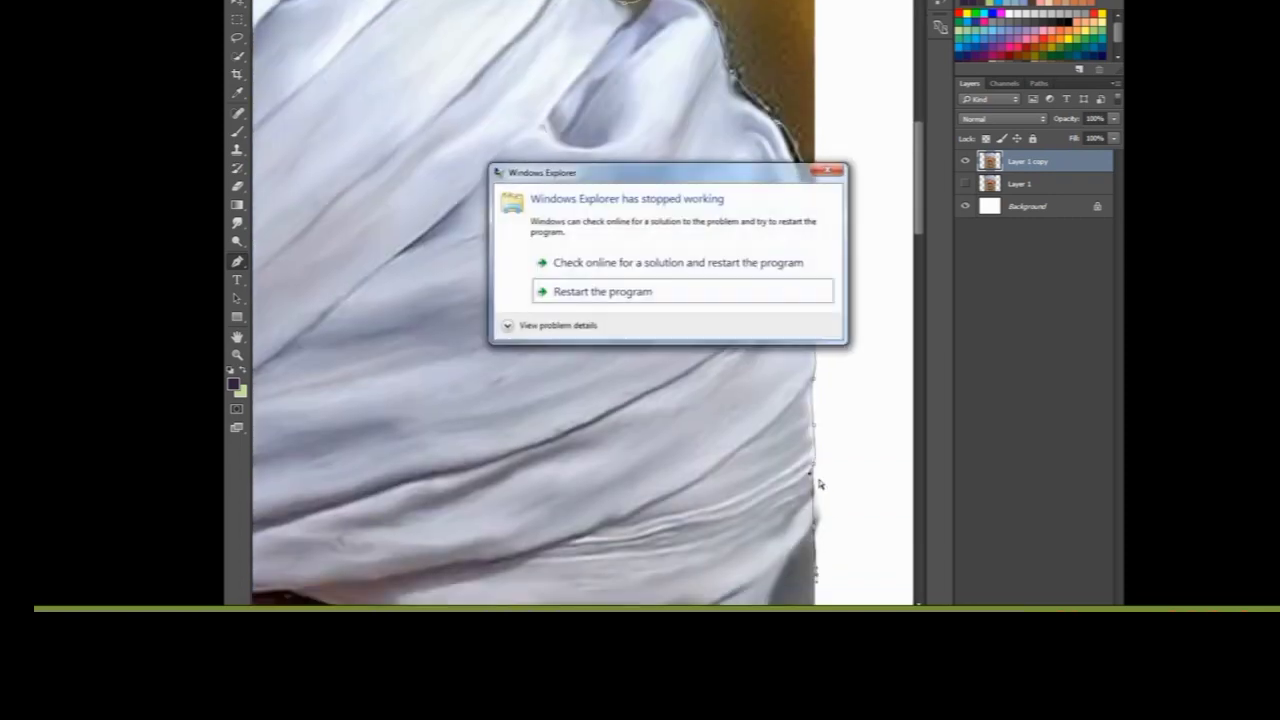
scroll(818, 460, down, 1)
Step: Run the path from the lower turban edge around the ear and down along the beard
scroll(817, 450, down, 2)
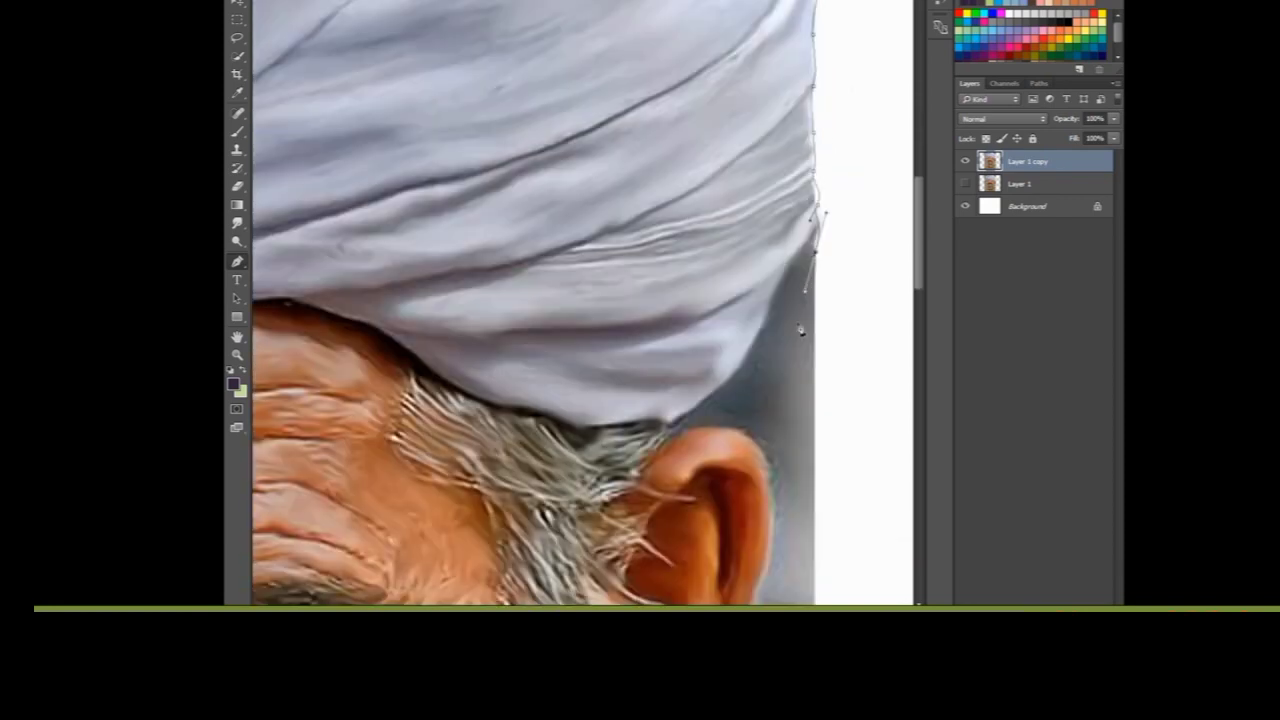
click(770, 325)
click(682, 424)
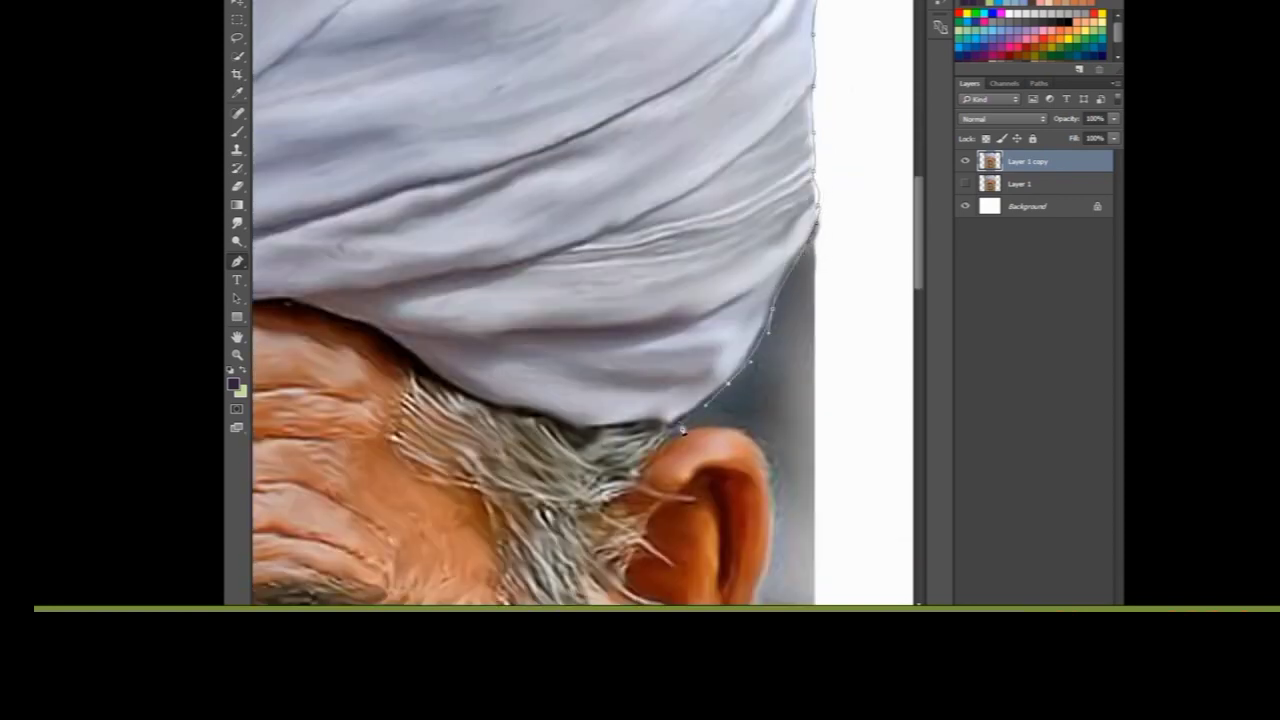
scroll(702, 375, down, 1)
drag(763, 378, 768, 420)
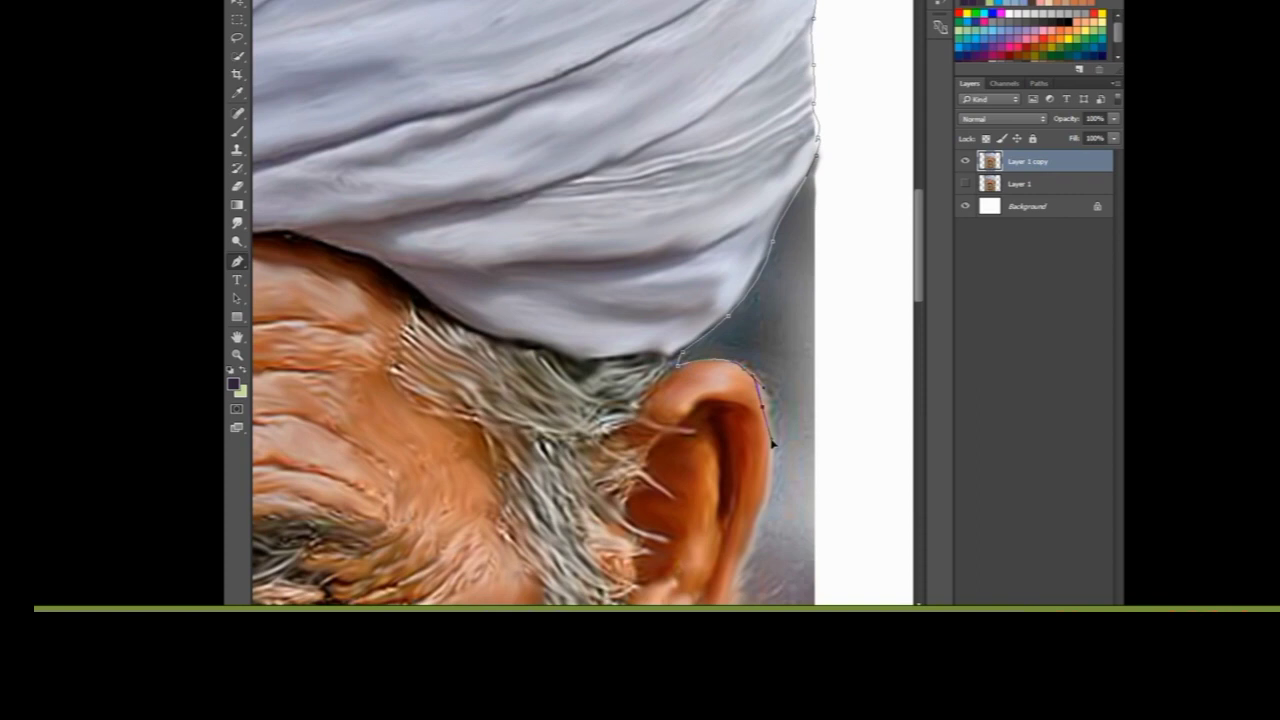
scroll(768, 510, down, 1)
scroll(768, 510, down, 2)
click(715, 490)
scroll(700, 480, down, 1)
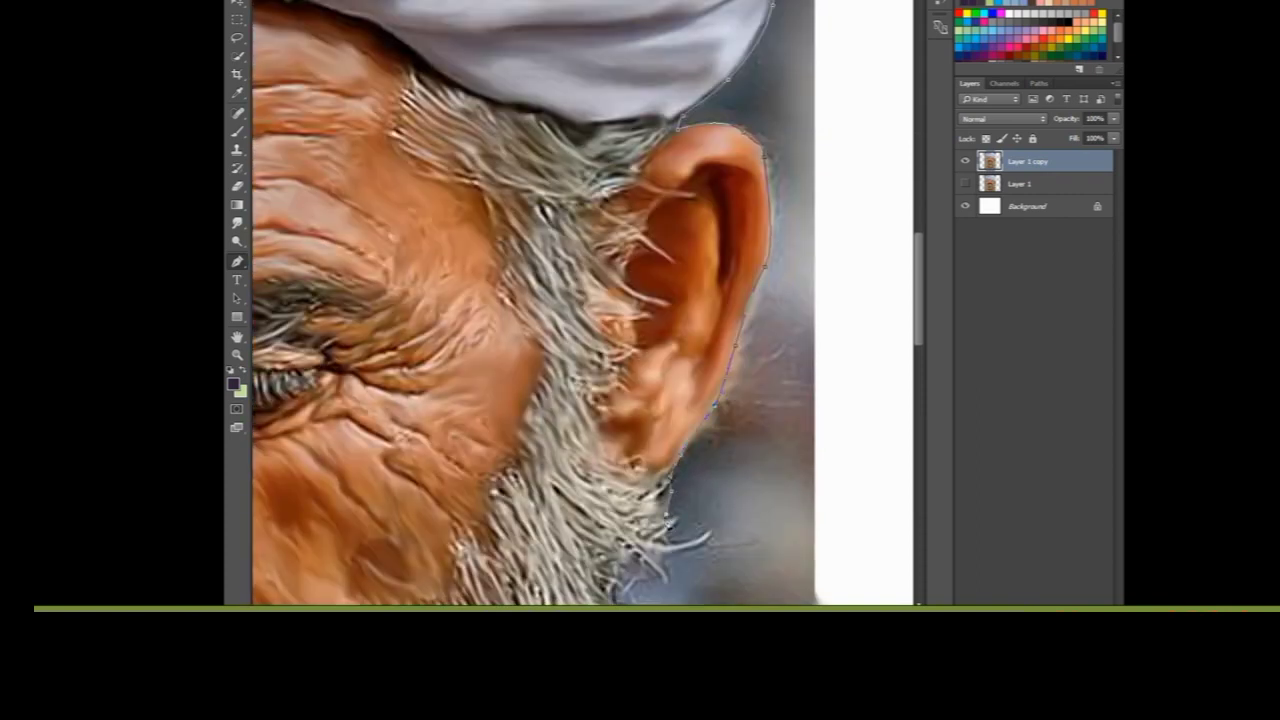
click(668, 576)
Step: Anchor the path at the jacket's right edge, then zoom out to the whole portrait
scroll(717, 475, down, 2)
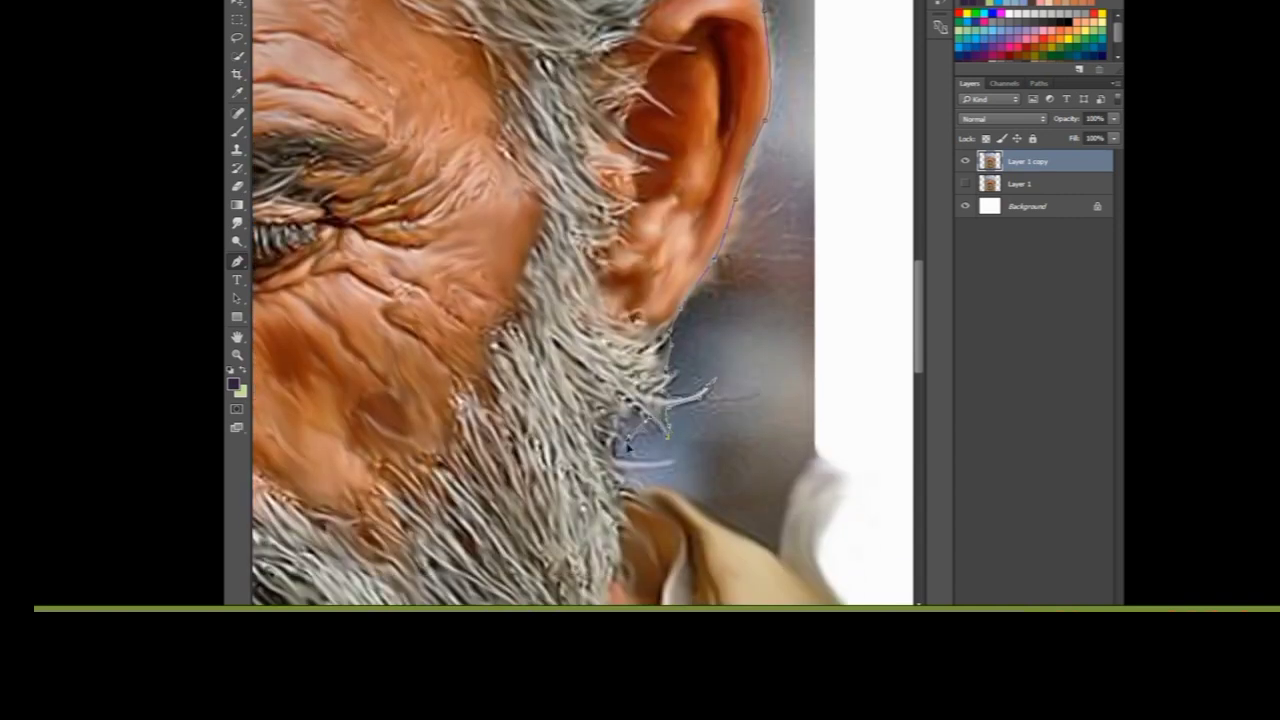
scroll(630, 440, down, 2)
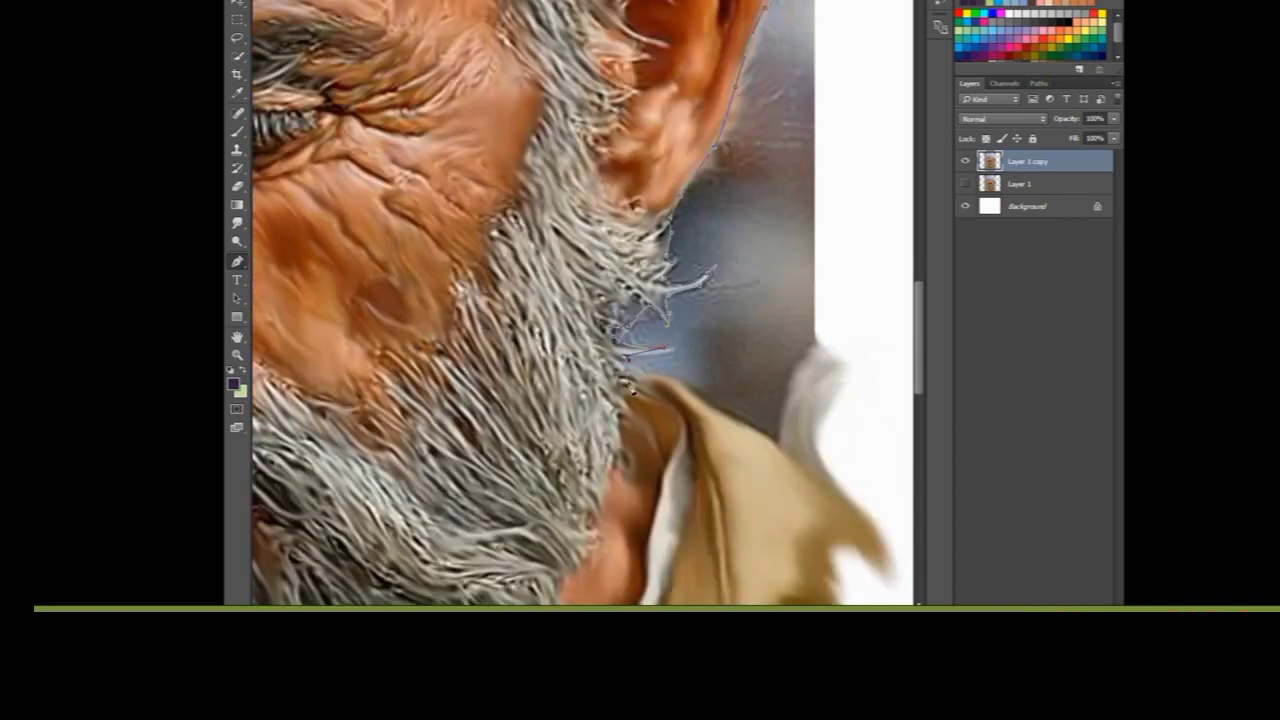
scroll(768, 445, down, 1)
scroll(740, 420, down, 1)
scroll(722, 400, down, 2)
scroll(737, 366, up, 1)
click(832, 380)
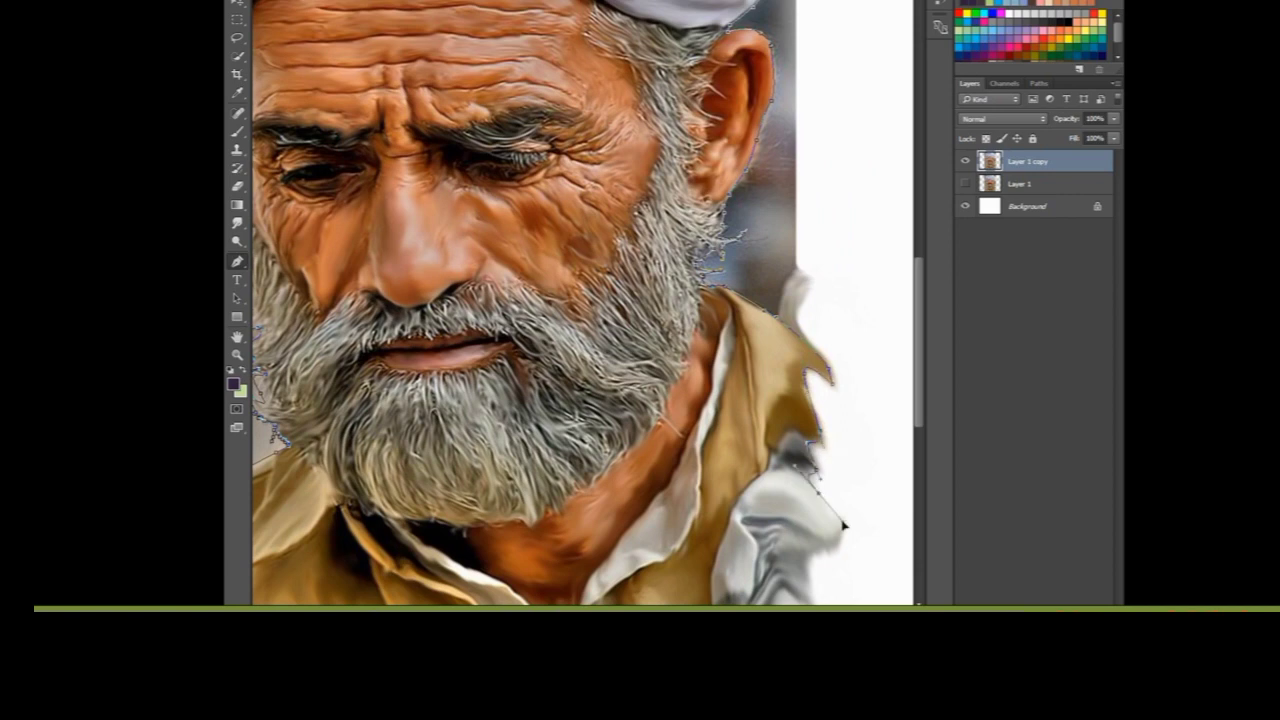
scroll(825, 525, down, 1)
scroll(820, 562, down, 1)
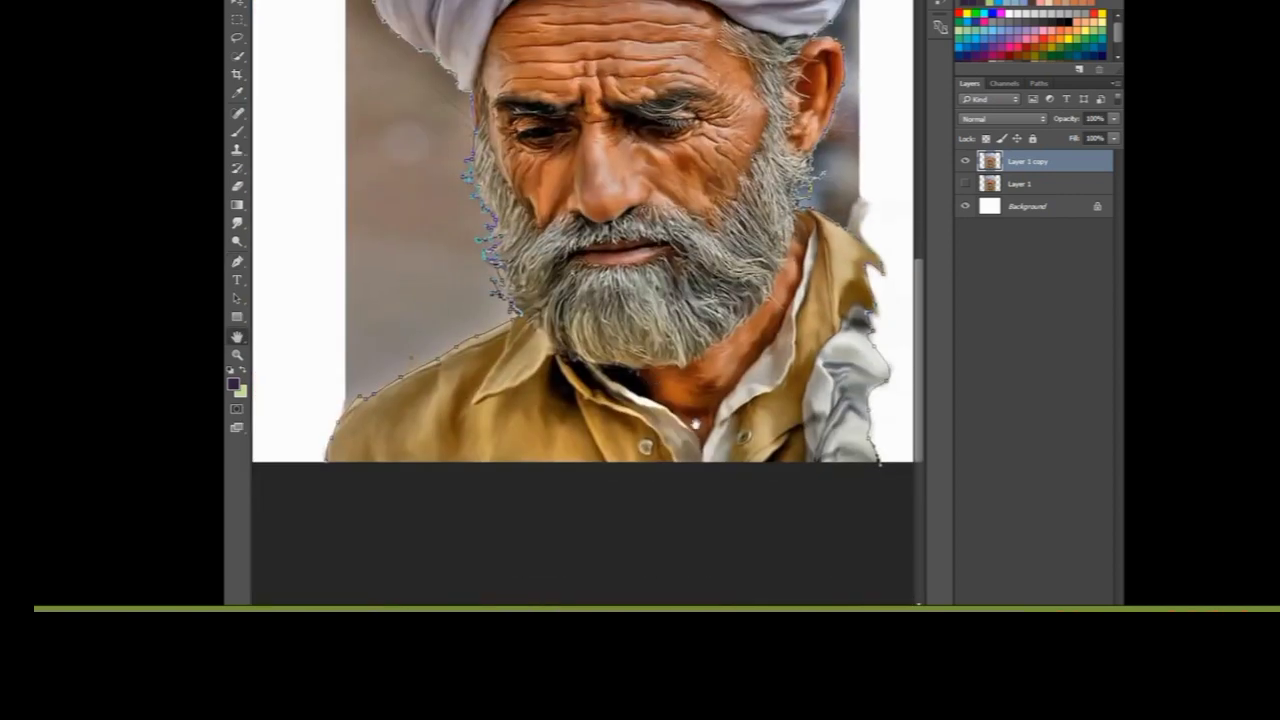
Step: Close the path in a loop below the portrait and mask the portrait layer with it
key(p)
mouse_move(600, 591)
mouse_down()
mouse_move(314, 480)
mouse_move(314, 491)
mouse_up()
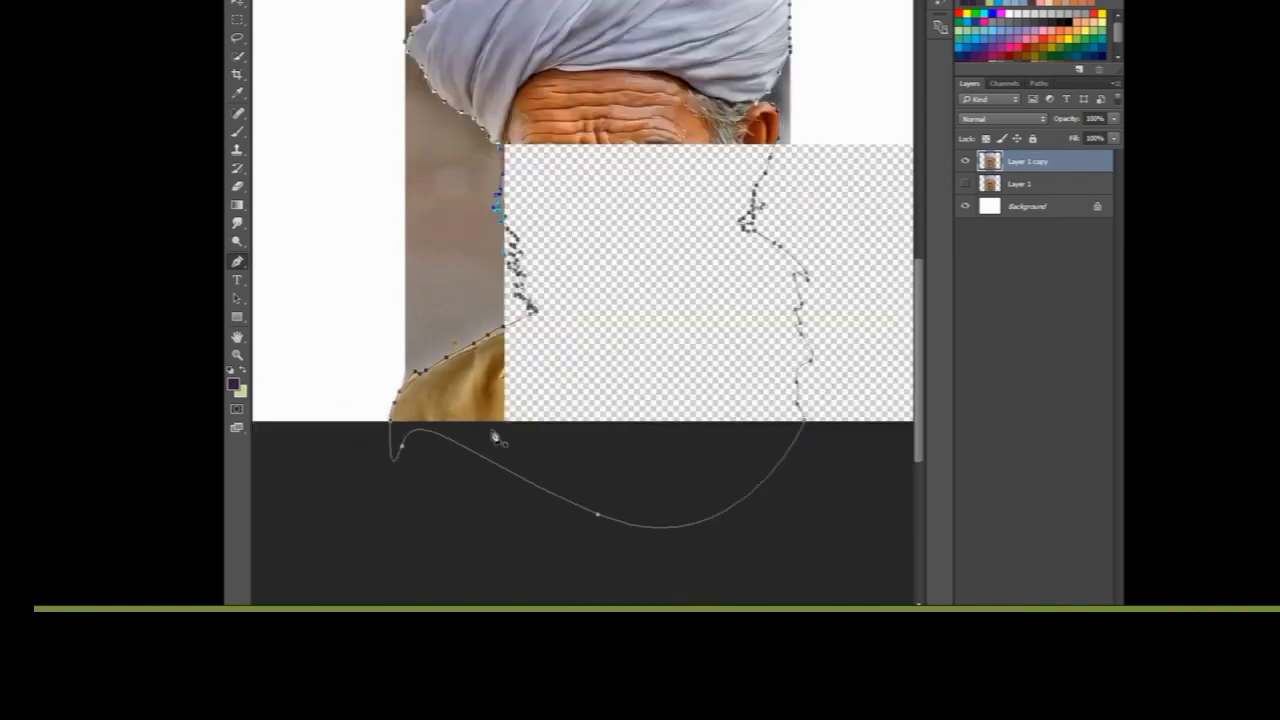
scroll(493, 437, up, 2)
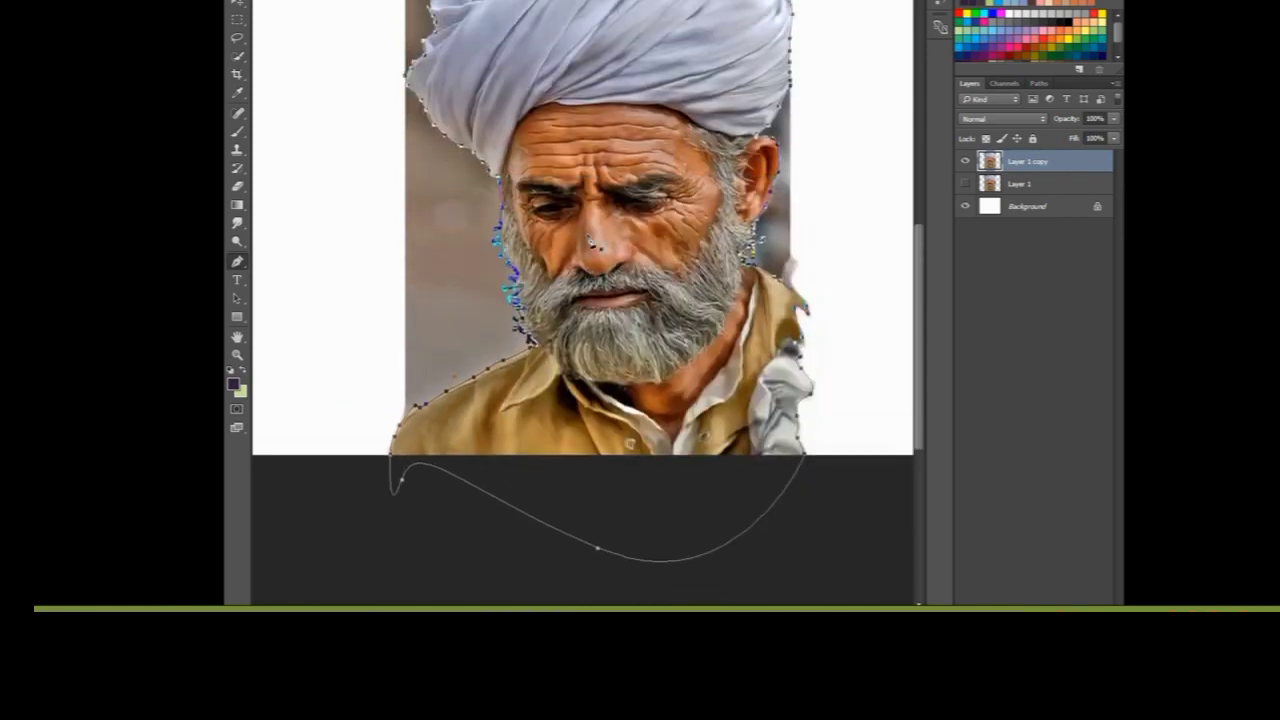
key(d)
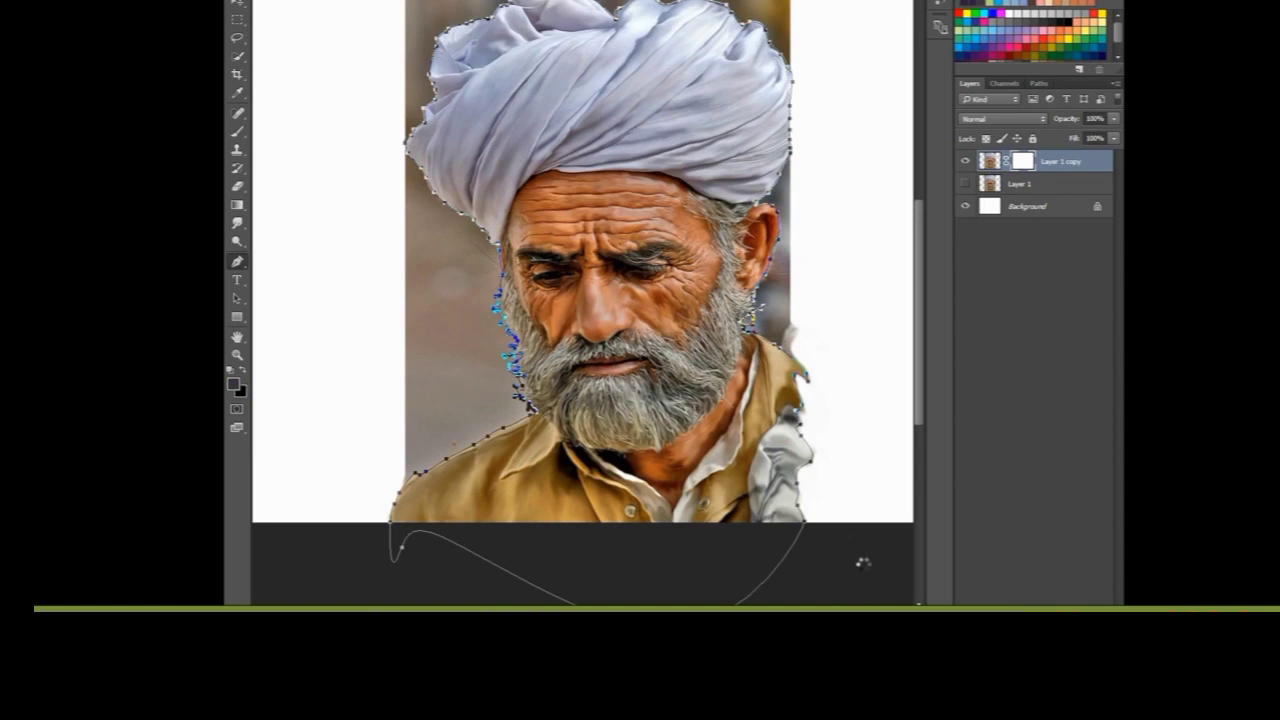
click(237, 5)
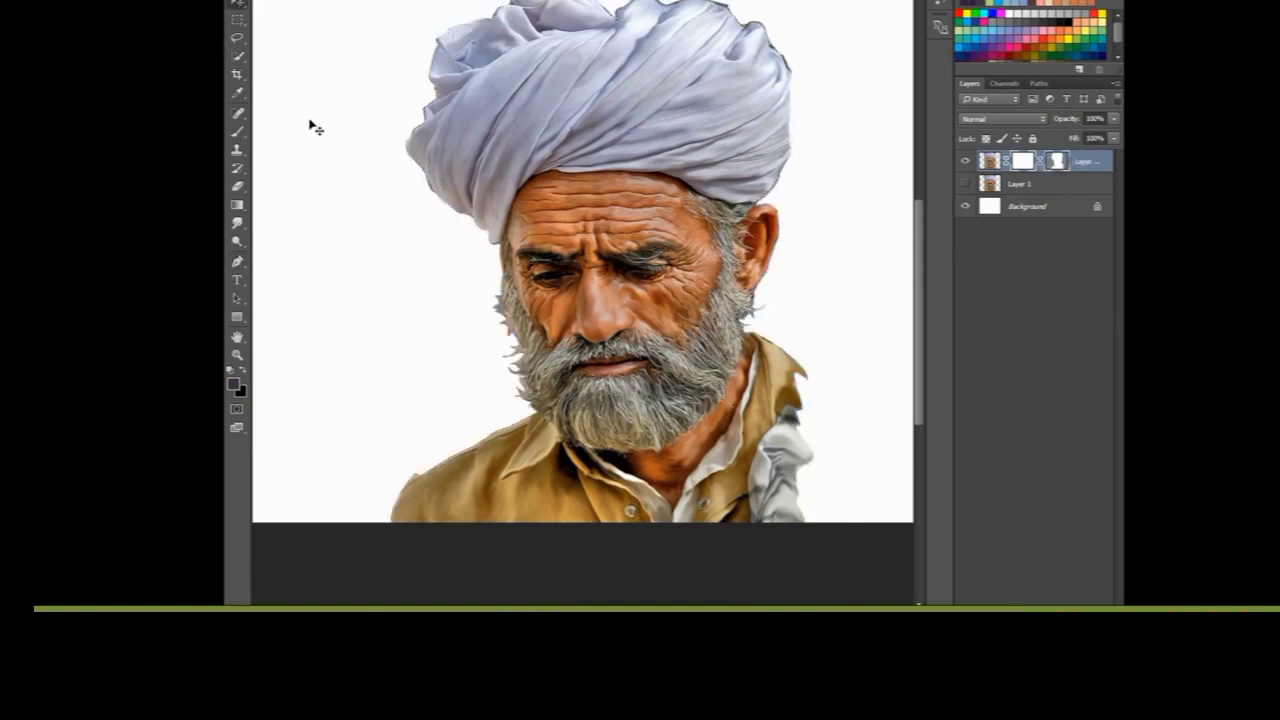
Step: Duplicate the masked portrait layer and dismiss the file menu and crash notice
key(ctrl+j)
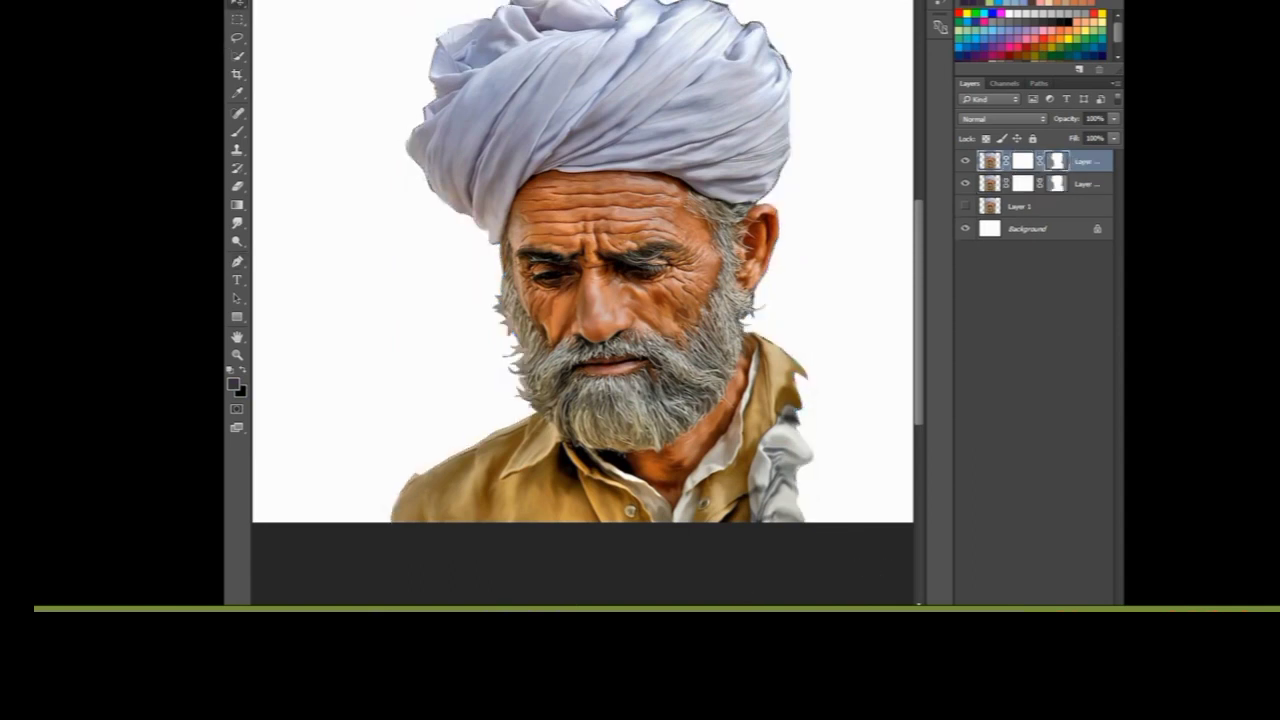
key(alt+f)
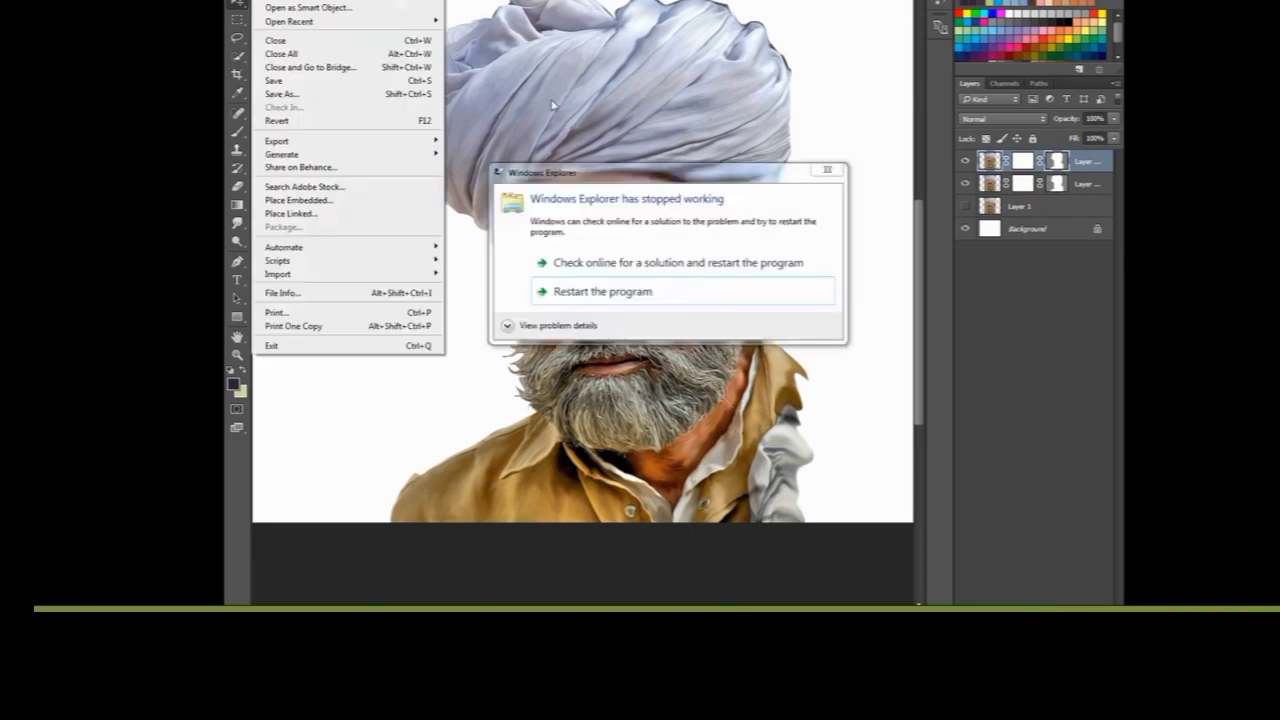
click(822, 188)
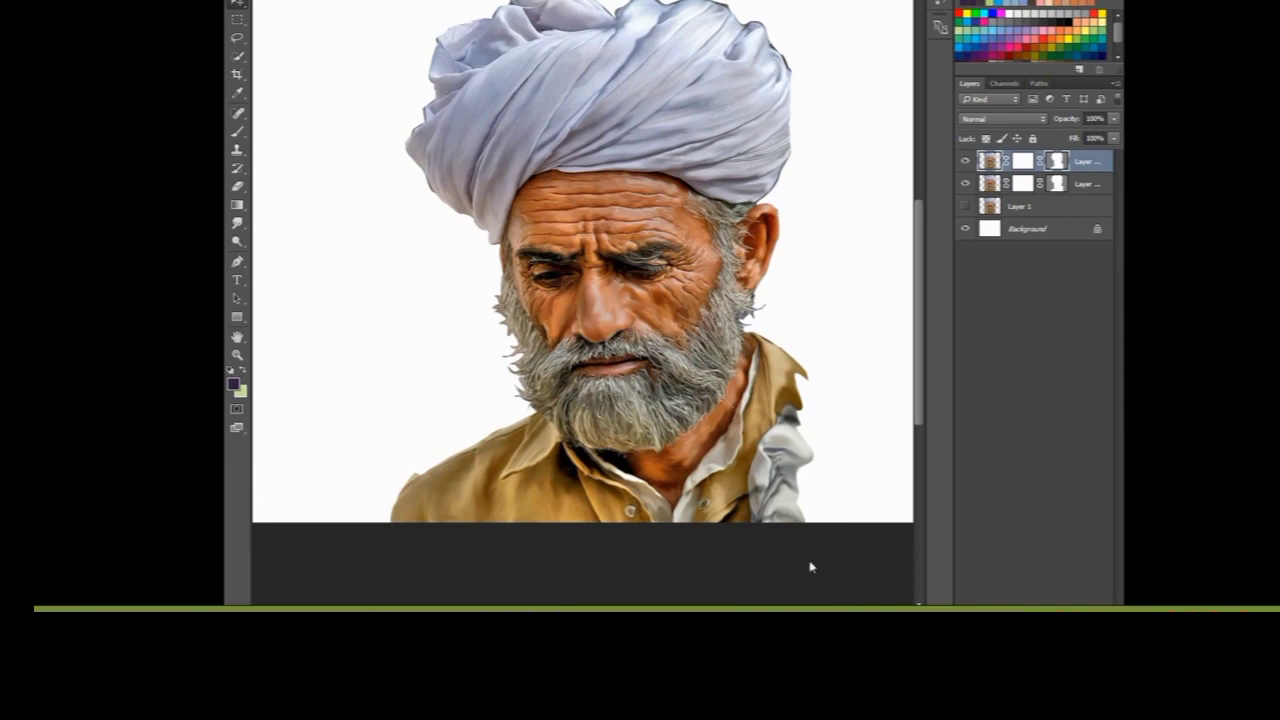
Step: Create an empty top layer named Extra, deleting the mistaken layer named 's'
key(ctrl+plus)
key(ctrl+shift+alt+n)
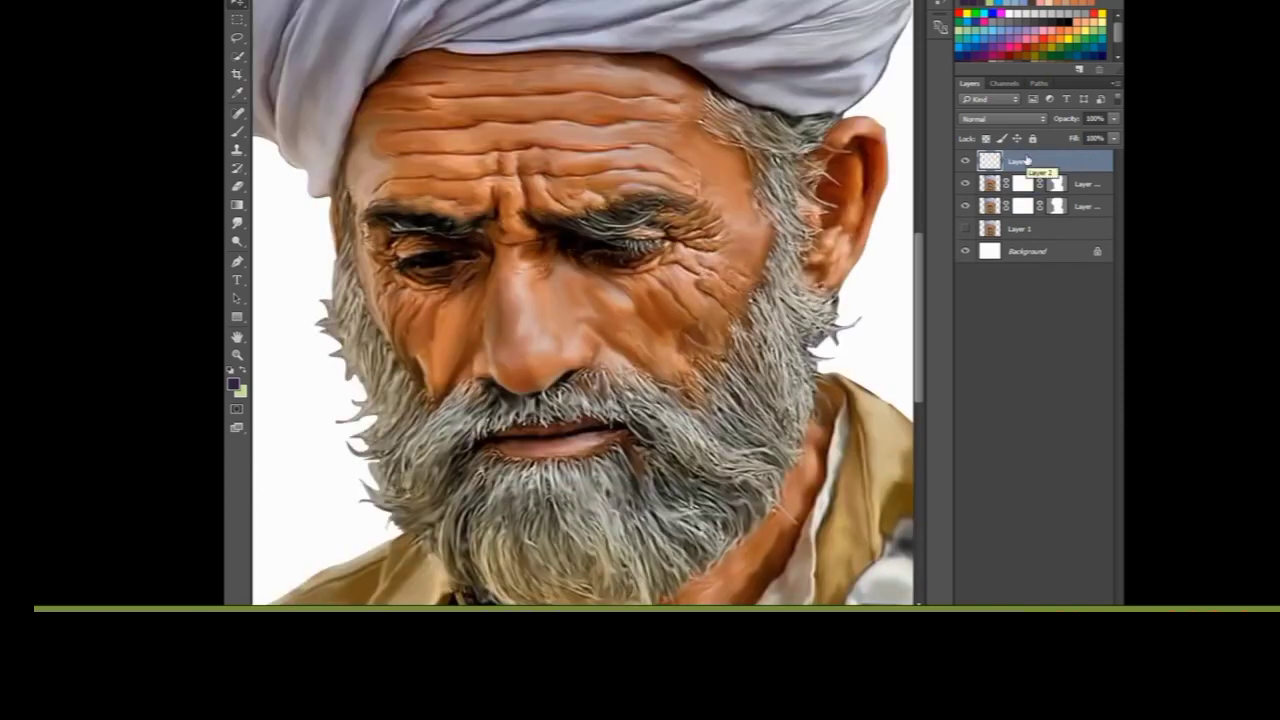
double_click(1019, 159)
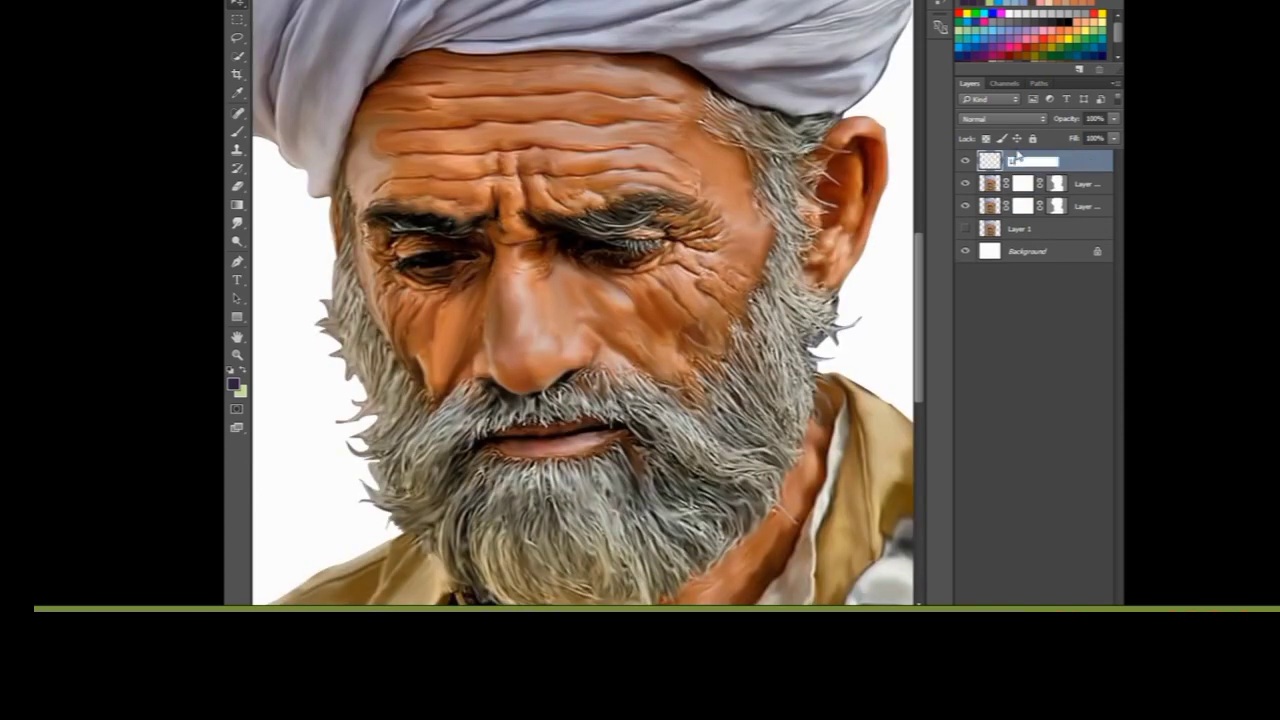
text(s)
double_click(1017, 163)
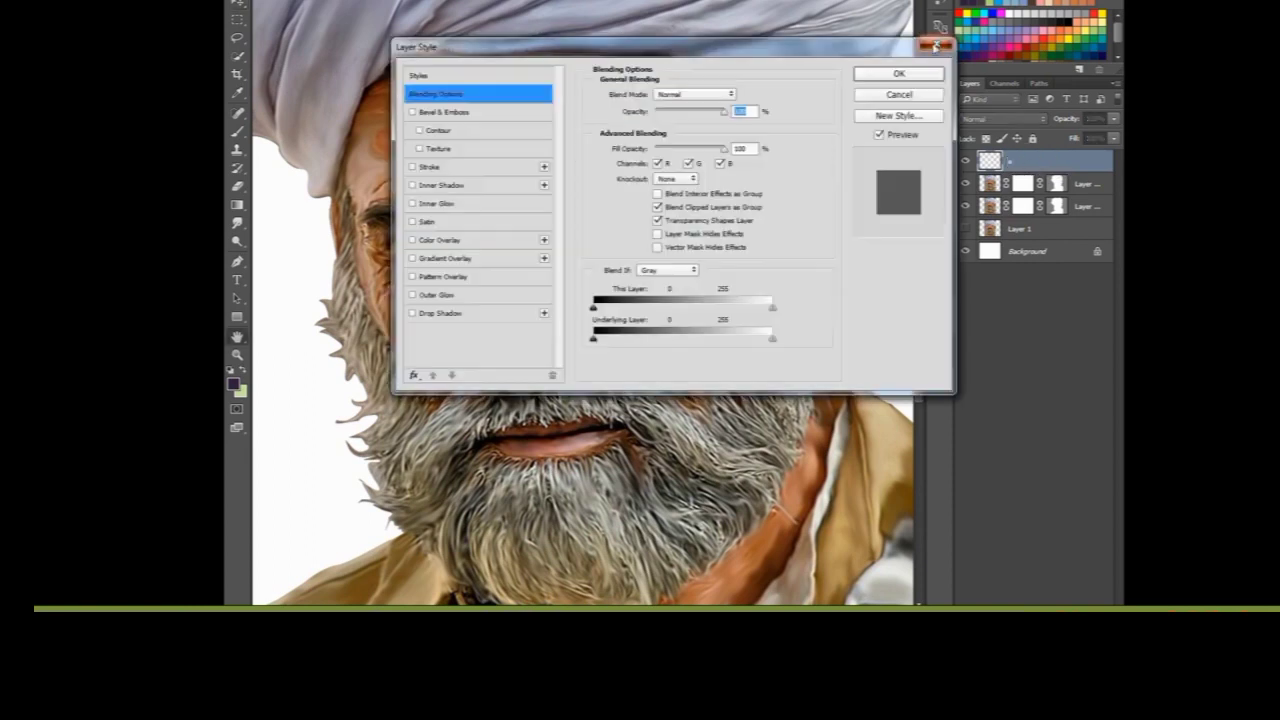
key(Escape)
double_click(1017, 163)
key(Escape)
key(Delete)
key(ctrl+shift+alt+n)
key(Return)
Step: Zoom in on the mouth and switch to the Brush tool
scroll(694, 271, up, 2)
scroll(700, 260, down, 2)
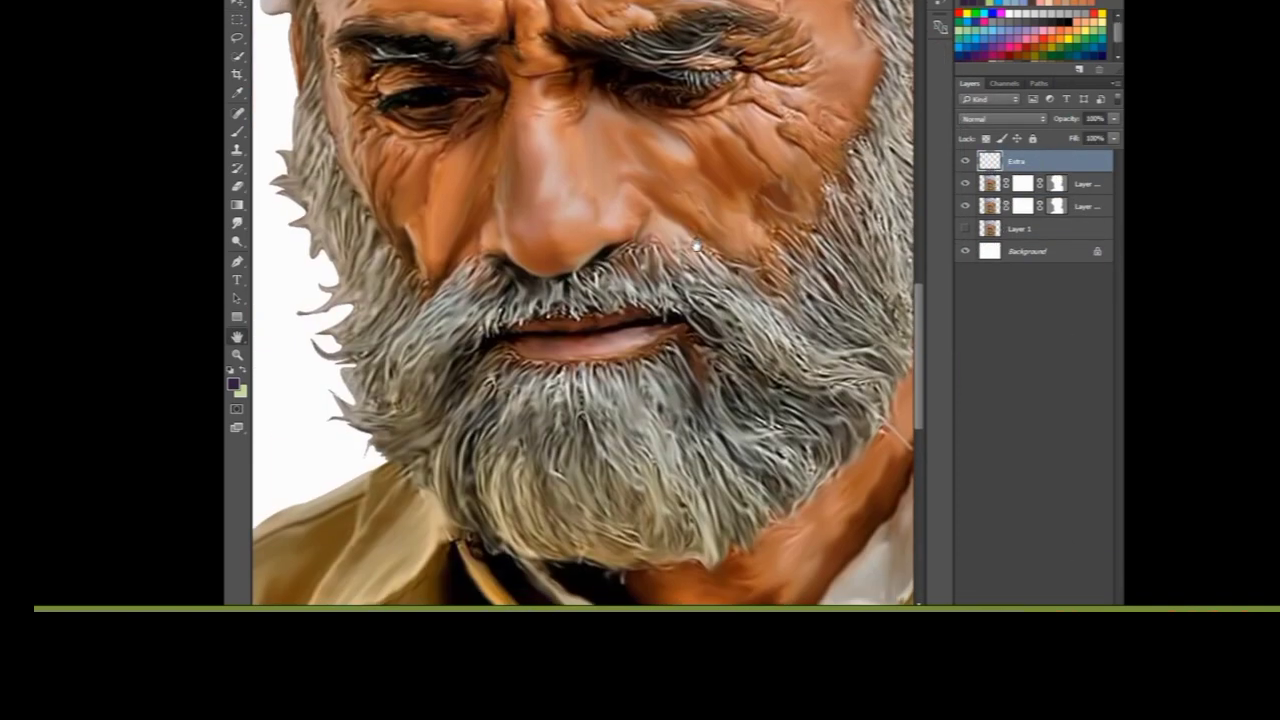
scroll(711, 239, up, 2)
scroll(690, 229, up, 2)
click(237, 131)
scroll(590, 280, up, 2)
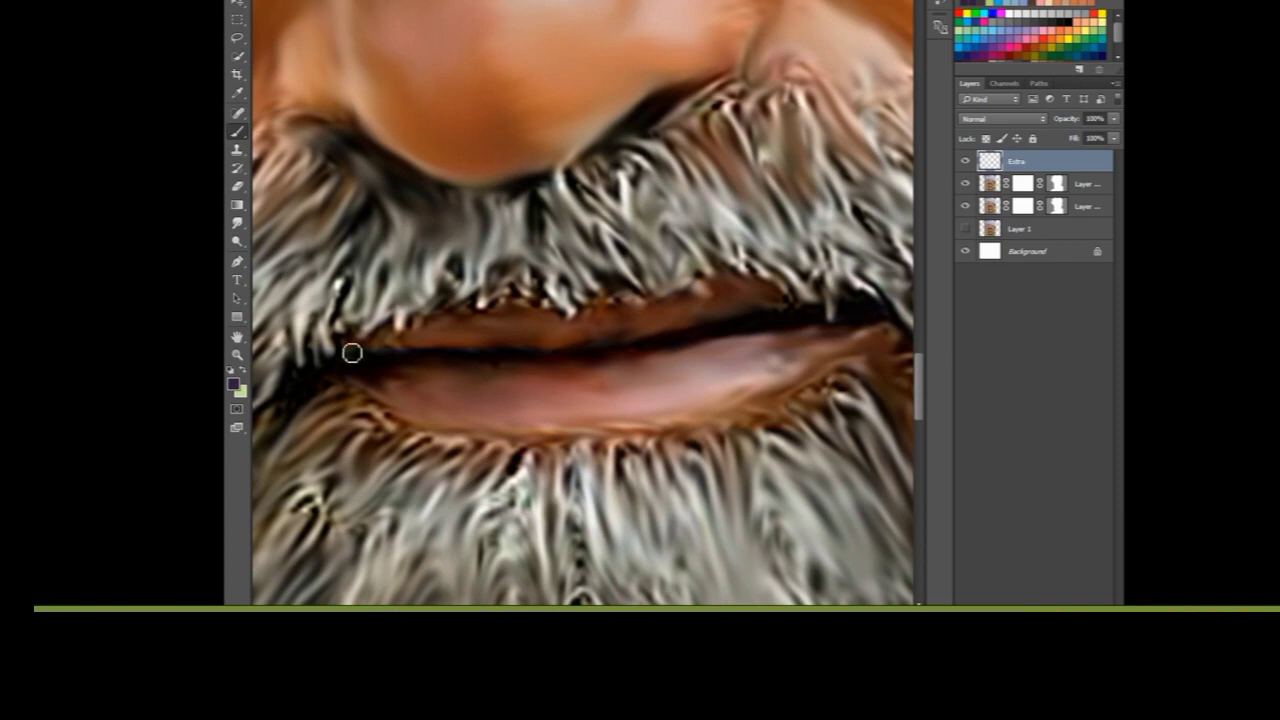
Step: Set the foreground colour to a reddish brown (R145 G60 B37)
click(234, 385)
drag(793, 420, 795, 515)
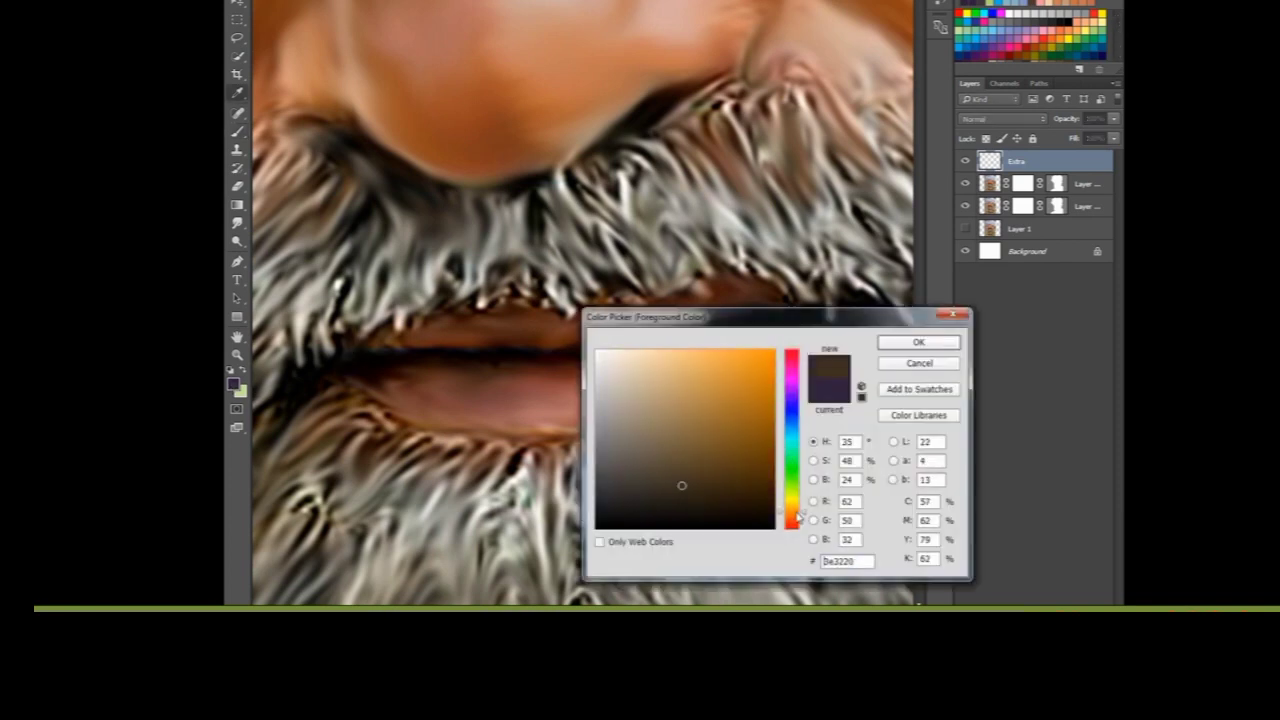
drag(757, 323, 880, 373)
click(916, 420)
drag(920, 420, 916, 572)
mouse_move(837, 531)
mouse_down()
mouse_move(831, 463)
mouse_move(840, 485)
mouse_move(819, 478)
mouse_move(853, 474)
mouse_move(840, 477)
mouse_up()
key(Return)
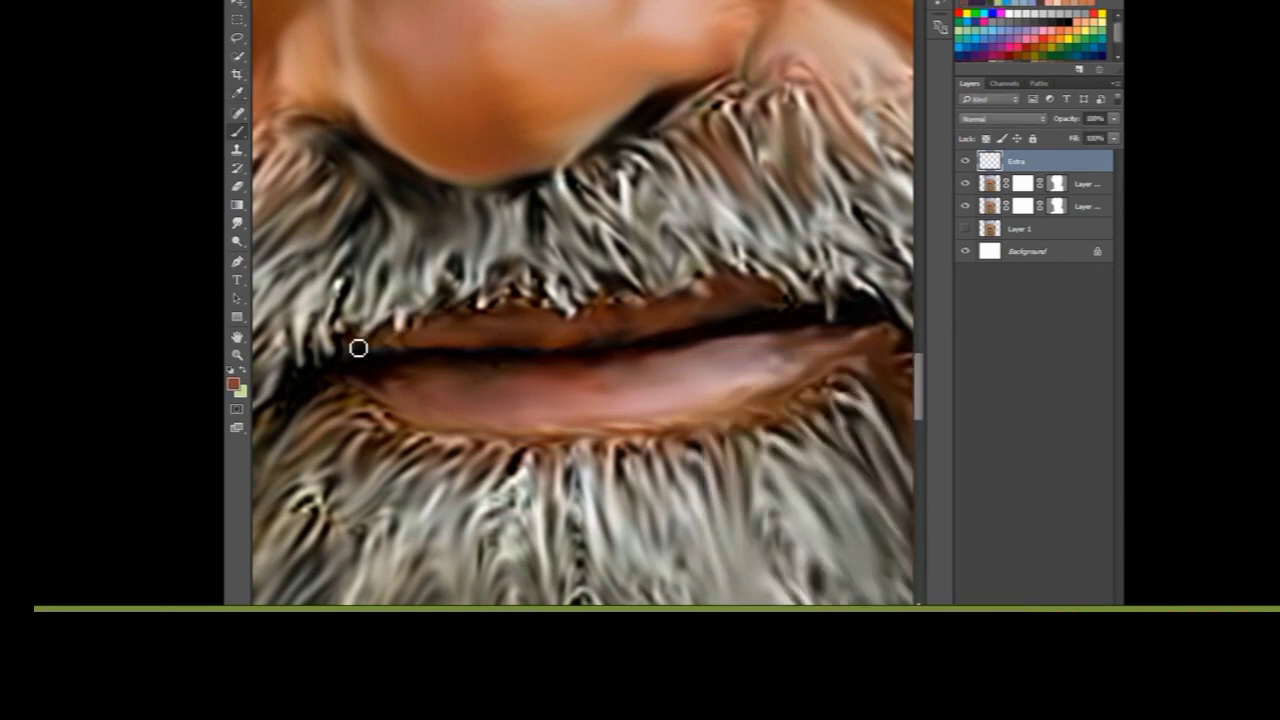
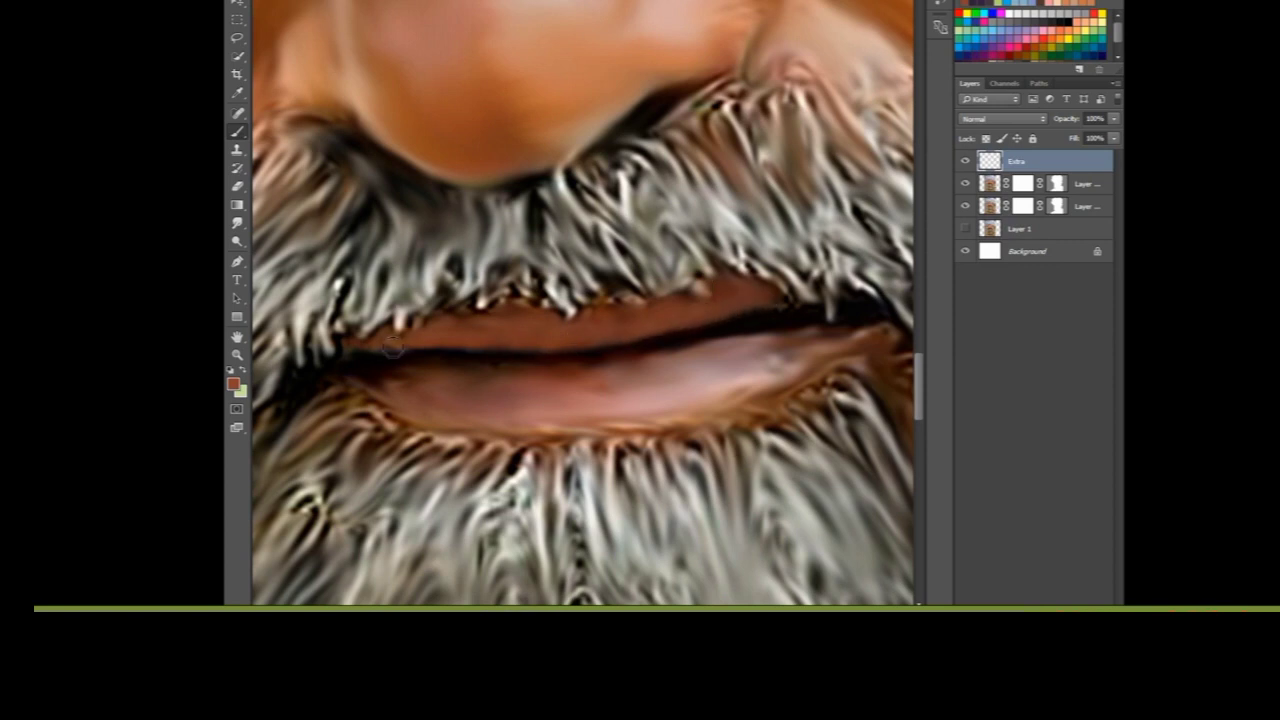
Step: Repaint the lower lip in dark reddish-brown on the Extra layer, covering its pinkish highlight
key(ctrl+minus)
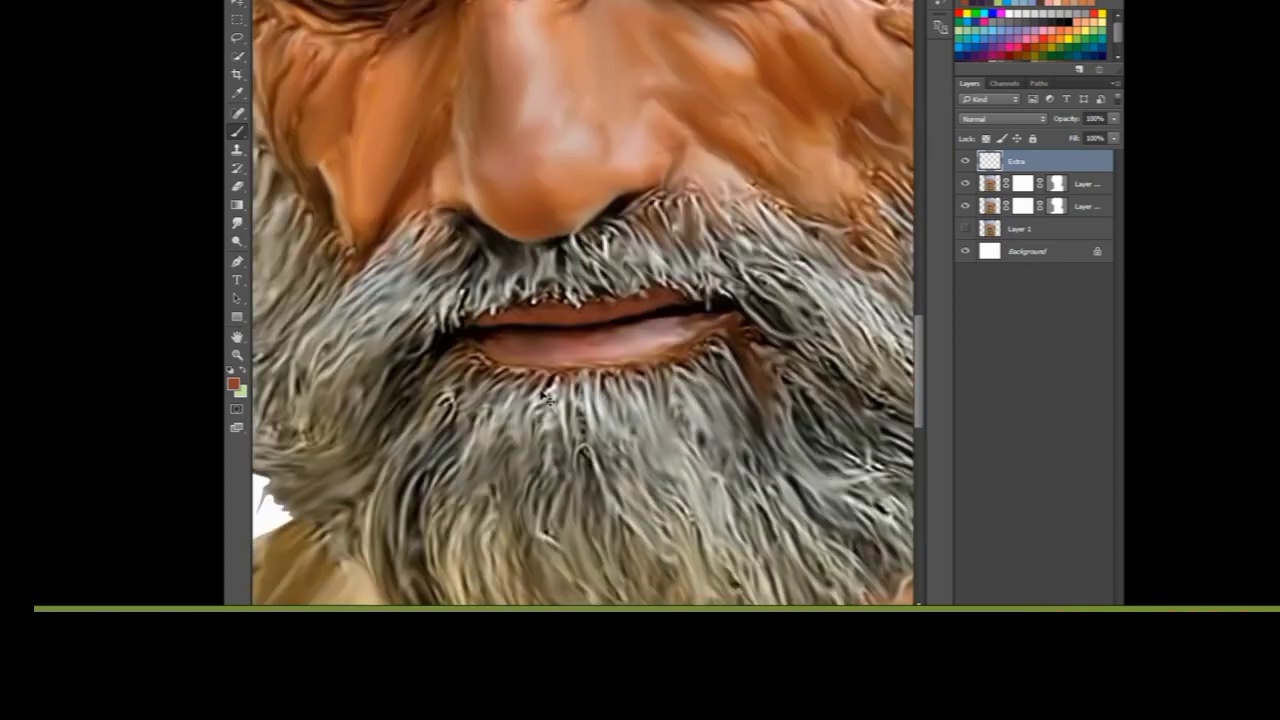
key(ctrl+plus)
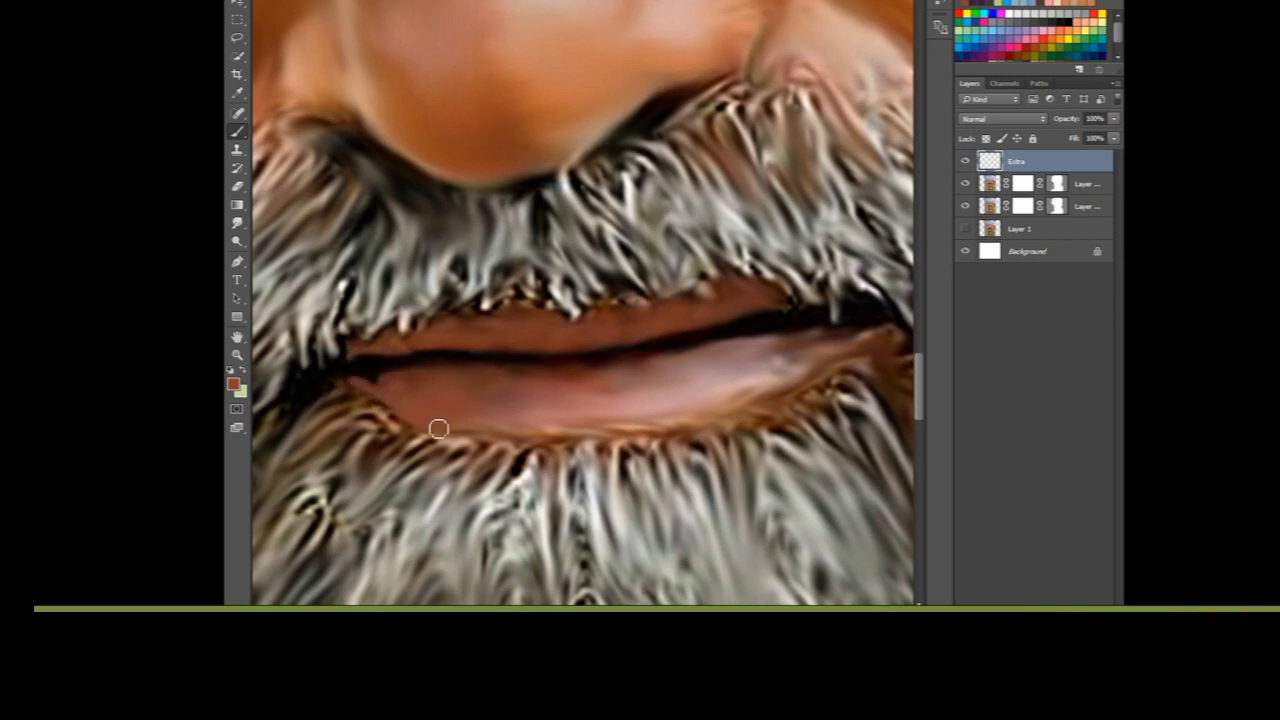
mouse_move(451, 409)
mouse_down()
mouse_move(540, 415)
mouse_move(534, 380)
mouse_move(560, 413)
mouse_move(596, 414)
mouse_move(632, 380)
mouse_move(625, 412)
mouse_move(598, 379)
mouse_up()
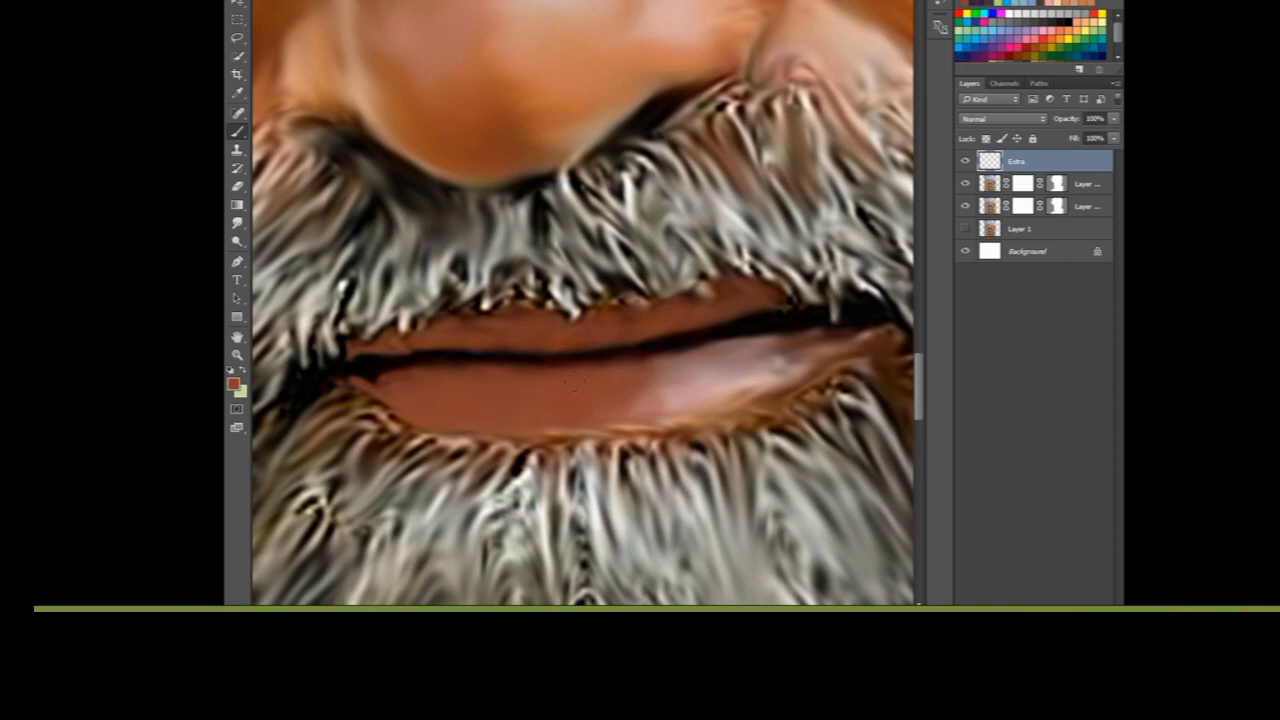
mouse_move(587, 389)
mouse_down()
mouse_move(705, 400)
mouse_move(725, 375)
mouse_move(660, 400)
mouse_move(706, 374)
mouse_move(764, 374)
mouse_move(706, 380)
mouse_move(886, 340)
mouse_move(770, 397)
mouse_up()
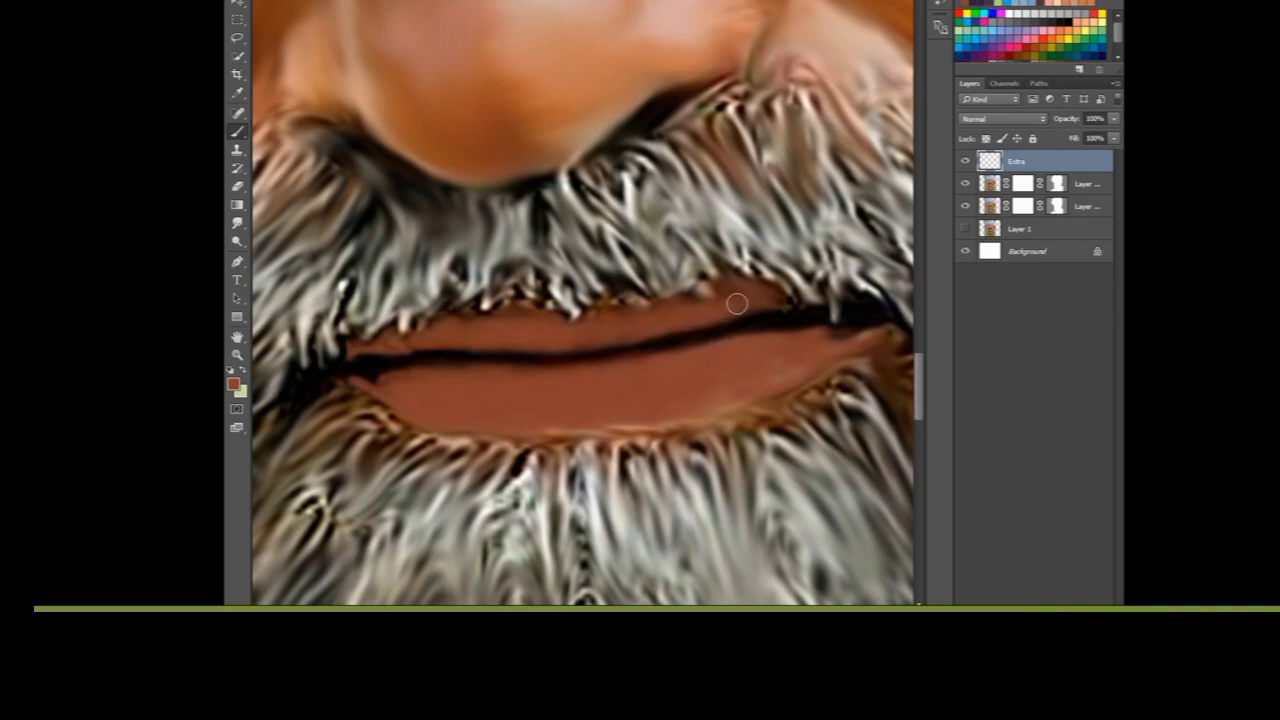
key(ctrl+minus)
key(ctrl+minus)
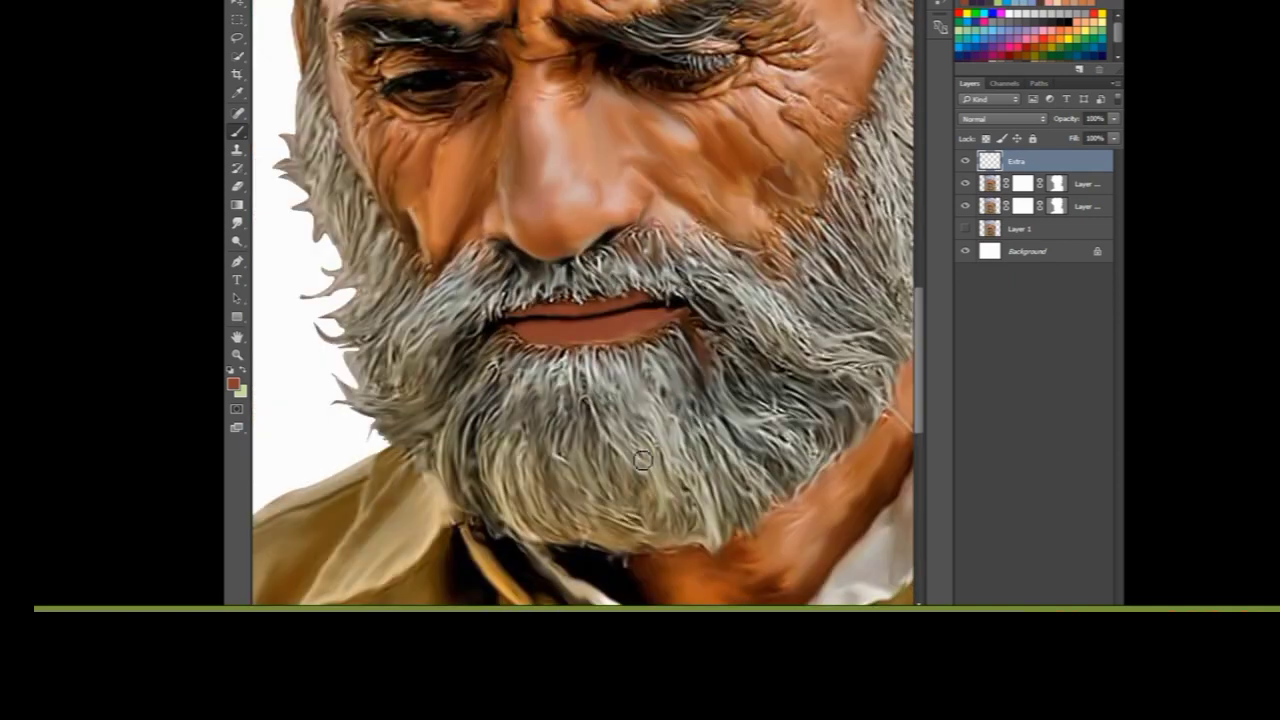
Step: Set the Extra layer's blend mode to Soft Light
scroll(600, 250, up, 1)
click(1000, 118)
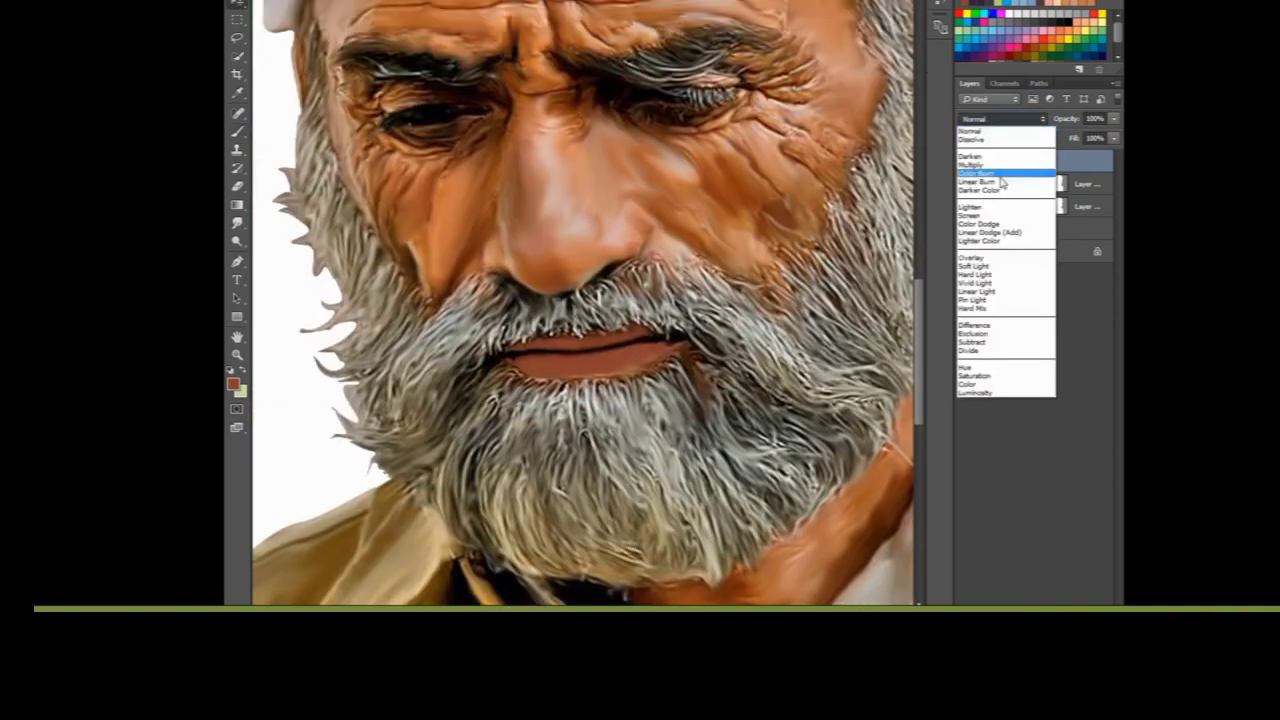
click(997, 265)
key(ctrl+minus)
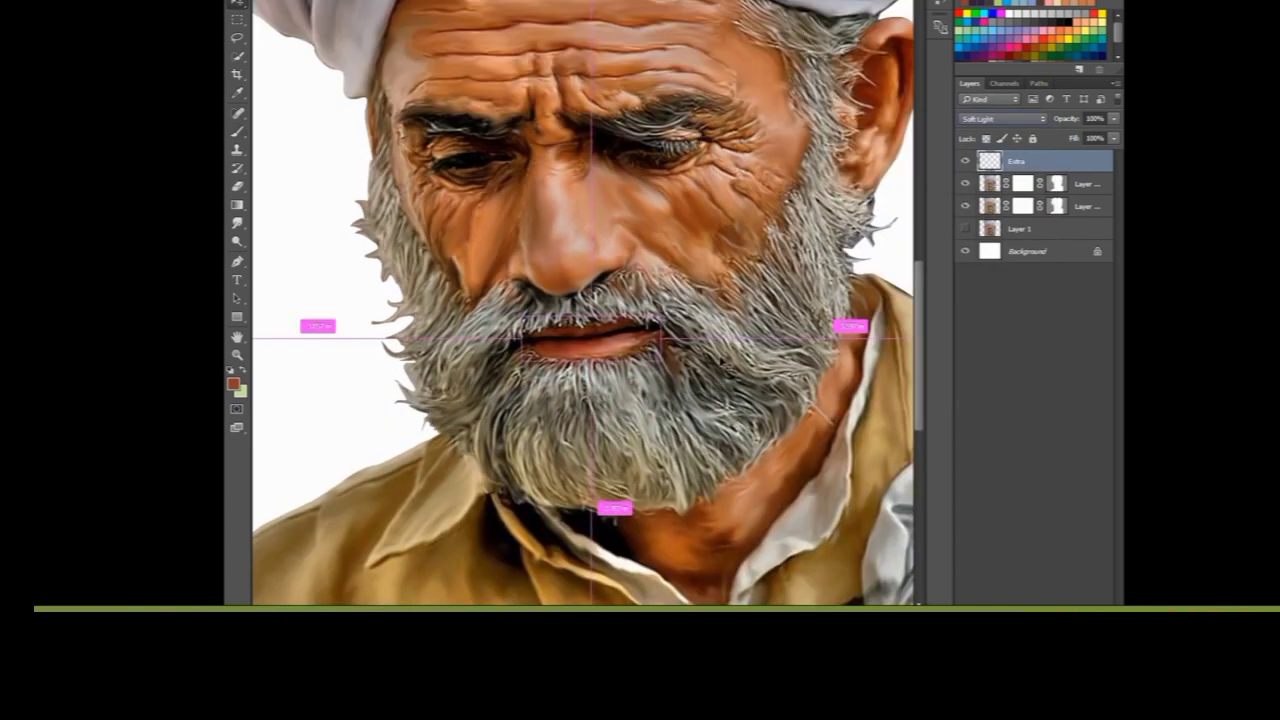
key(ctrl+minus)
key(ctrl+plus)
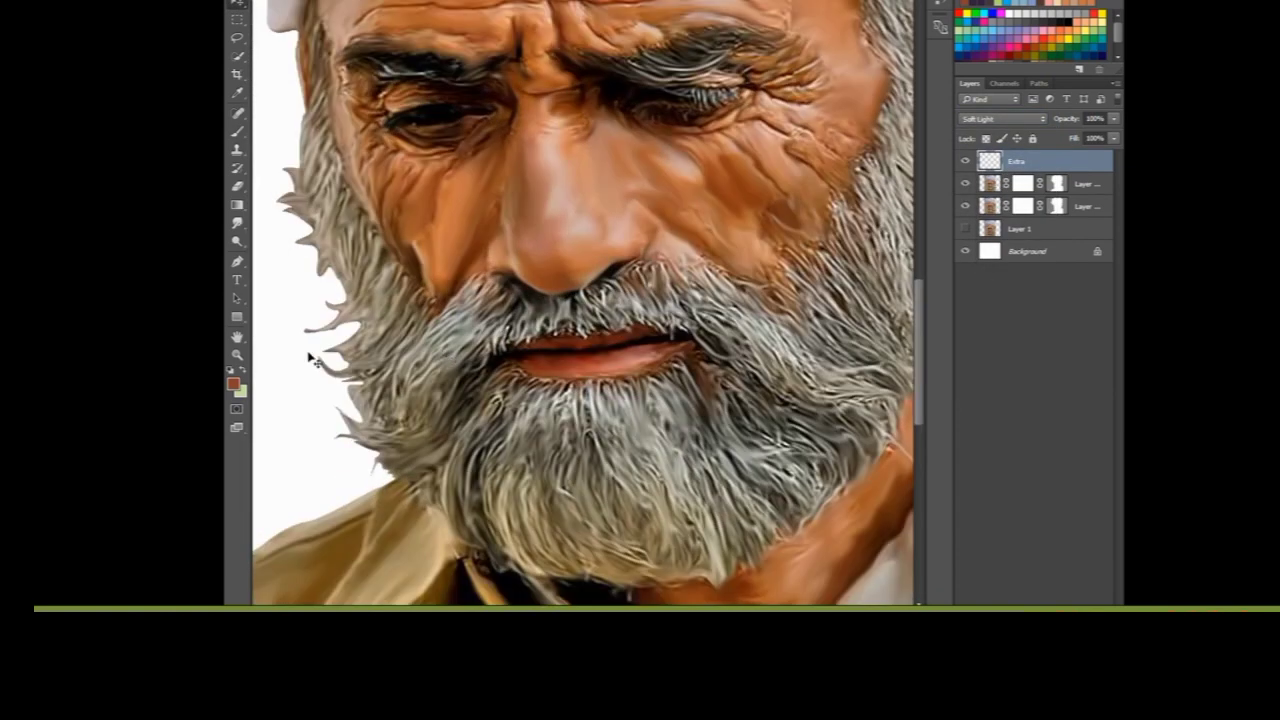
Step: Try yellow and orange shades in the Color Picker, then cancel without changing the colour
click(233, 383)
drag(560, 68, 800, 242)
click(775, 324)
click(928, 428)
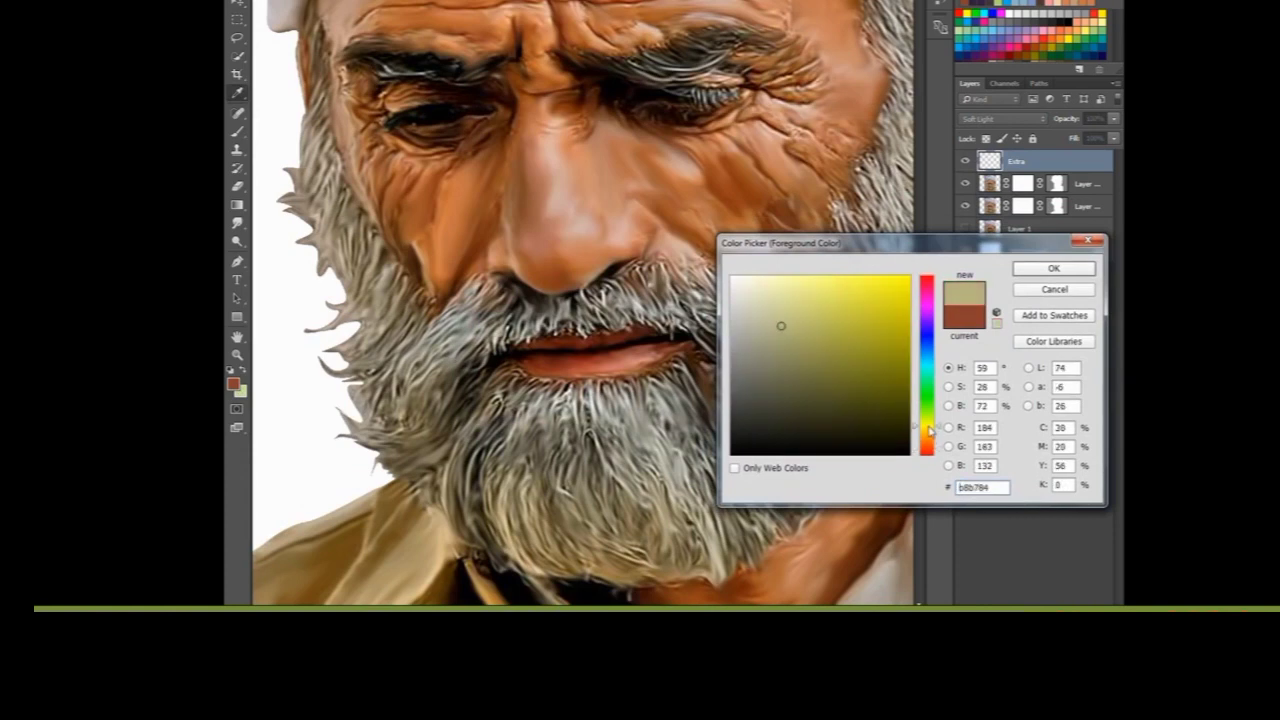
drag(928, 431, 928, 440)
drag(831, 289, 803, 291)
click(814, 334)
drag(928, 440, 928, 440)
drag(760, 289, 789, 301)
click(1088, 241)
Step: Choose a beige painting colour from the Swatches panel
scroll(1030, 35, down, 1)
scroll(1030, 35, down, 1)
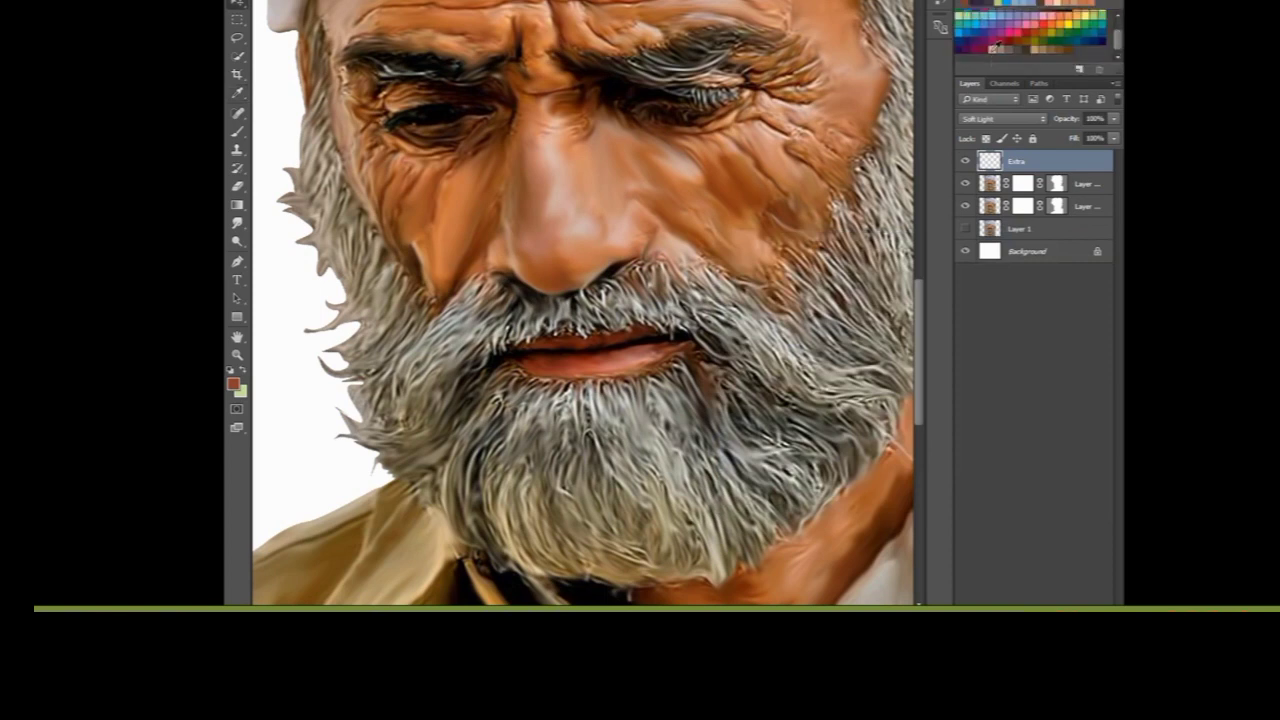
click(1047, 47)
scroll(455, 287, up, 2)
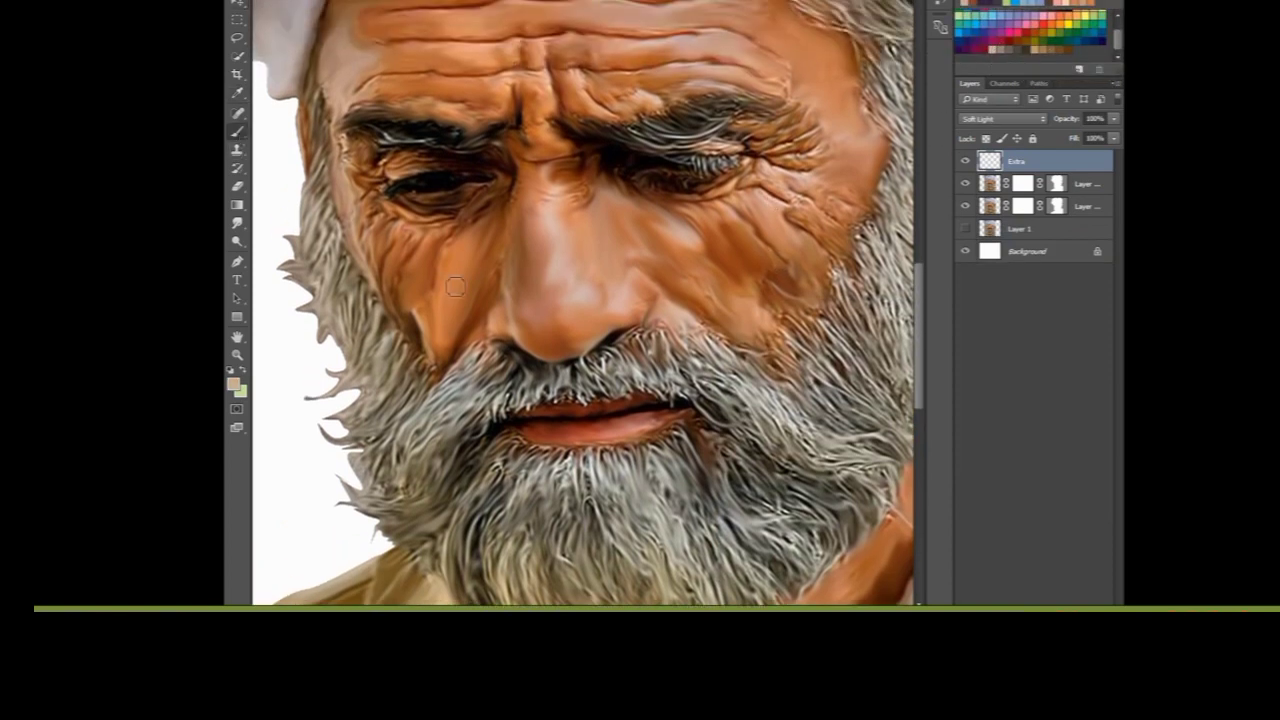
Step: Rename the Extra layer to Lips and add a new layer named Face above it
double_click(1016, 161)
text(Lips)
key(Return)
key(ctrl+shift+alt+n)
double_click(1018, 161)
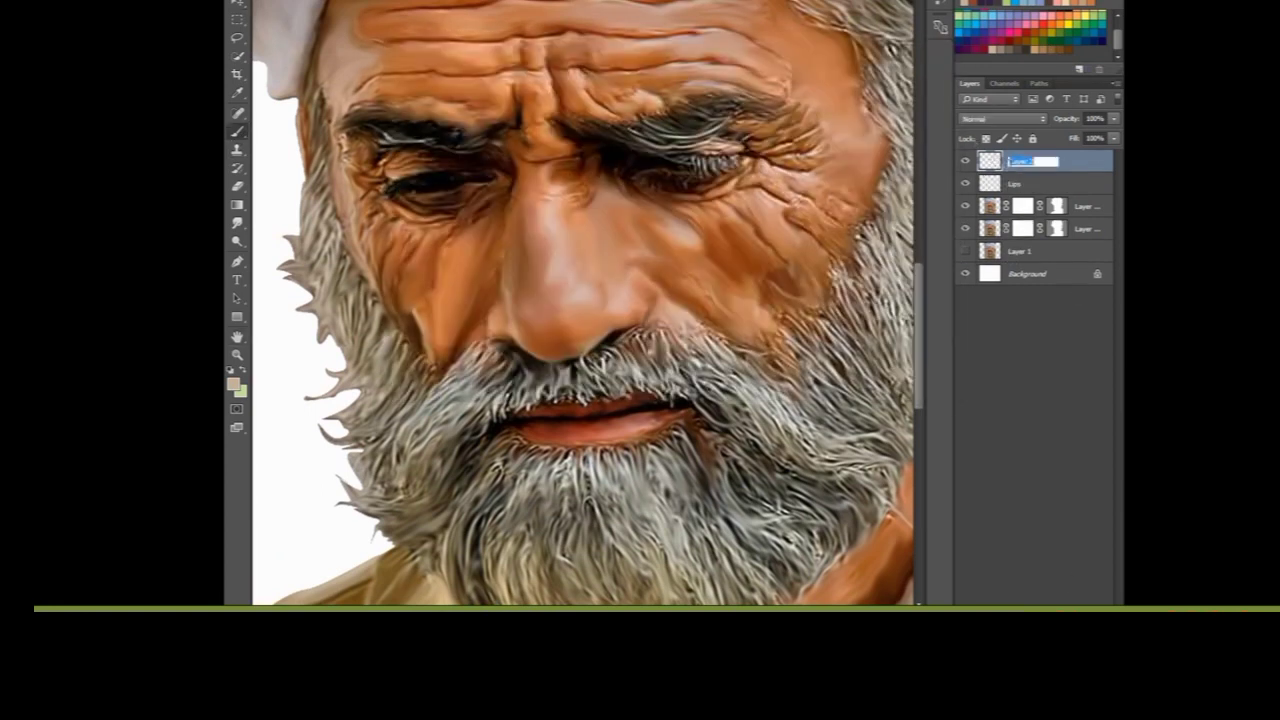
text(Face)
key(Return)
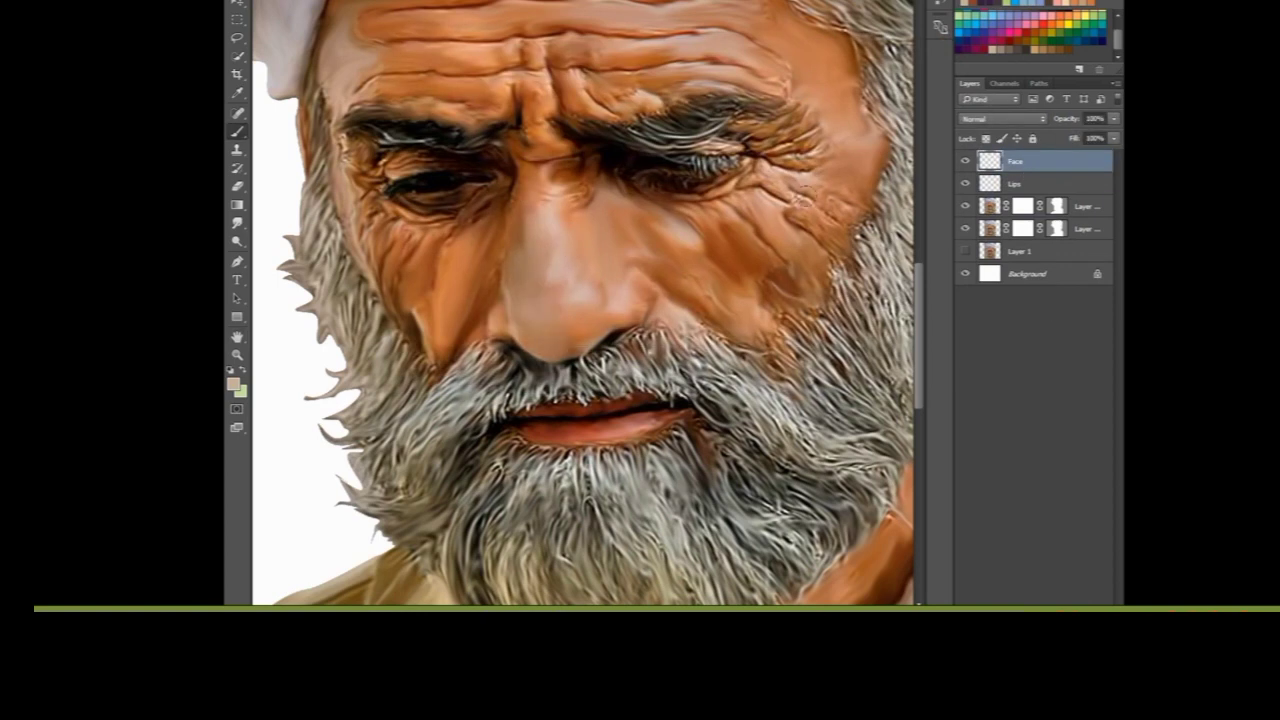
Step: Paint beige highlights along the nose and nose bridge, saving the colour as a new swatch
scroll(591, 276, down, 1)
drag(569, 305, 540, 242)
click(993, 50)
key(Return)
key(Return)
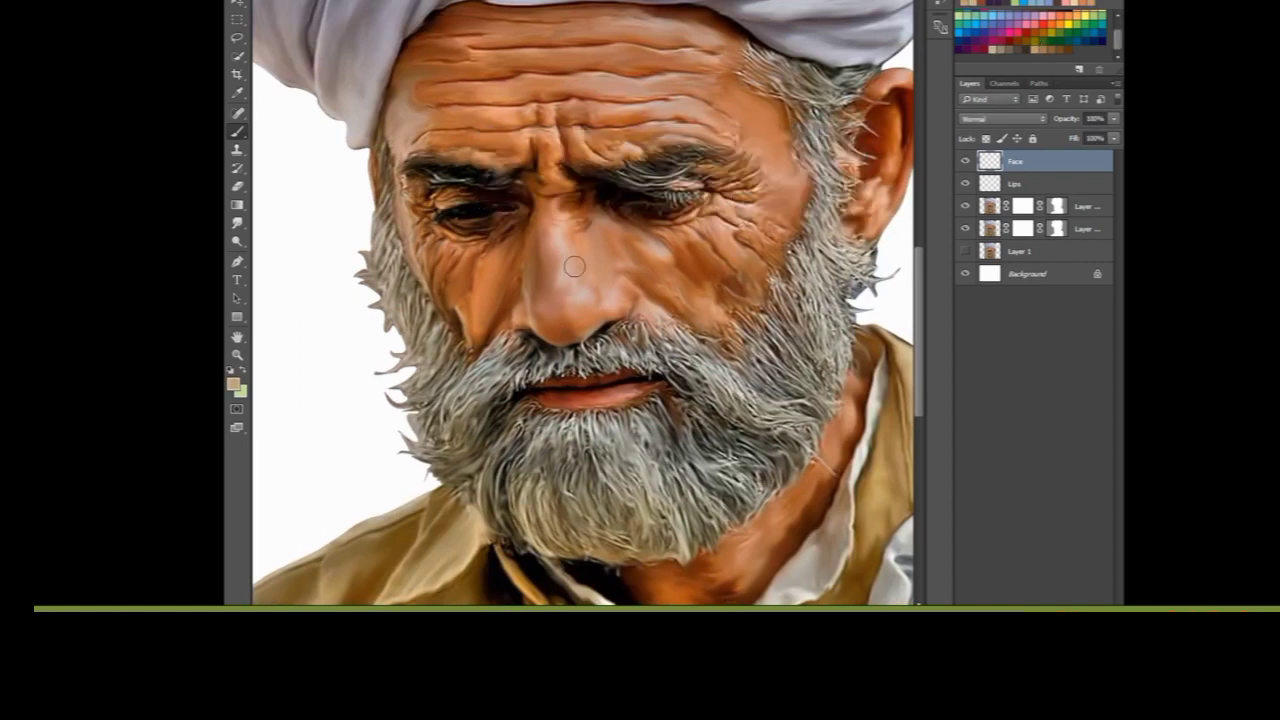
mouse_move(548, 232)
mouse_down()
mouse_move(536, 297)
mouse_move(557, 316)
mouse_move(597, 318)
mouse_up()
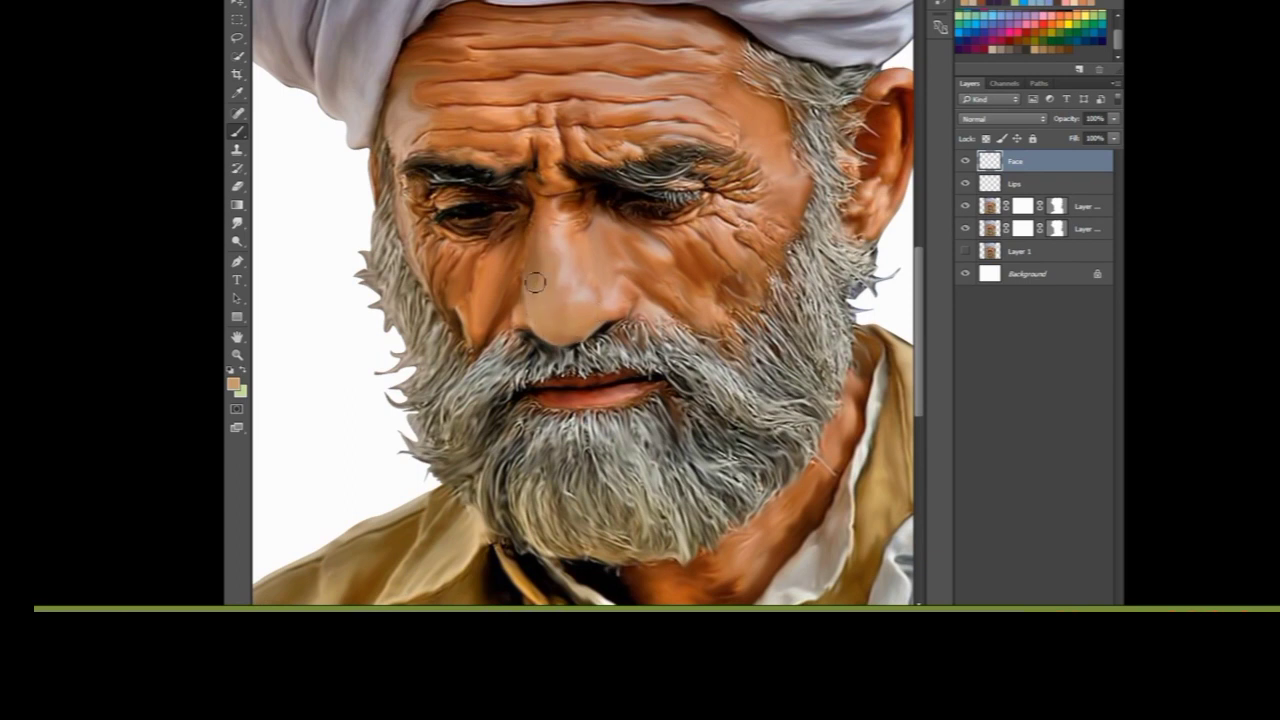
alt+scroll(552, 212, up, 1)
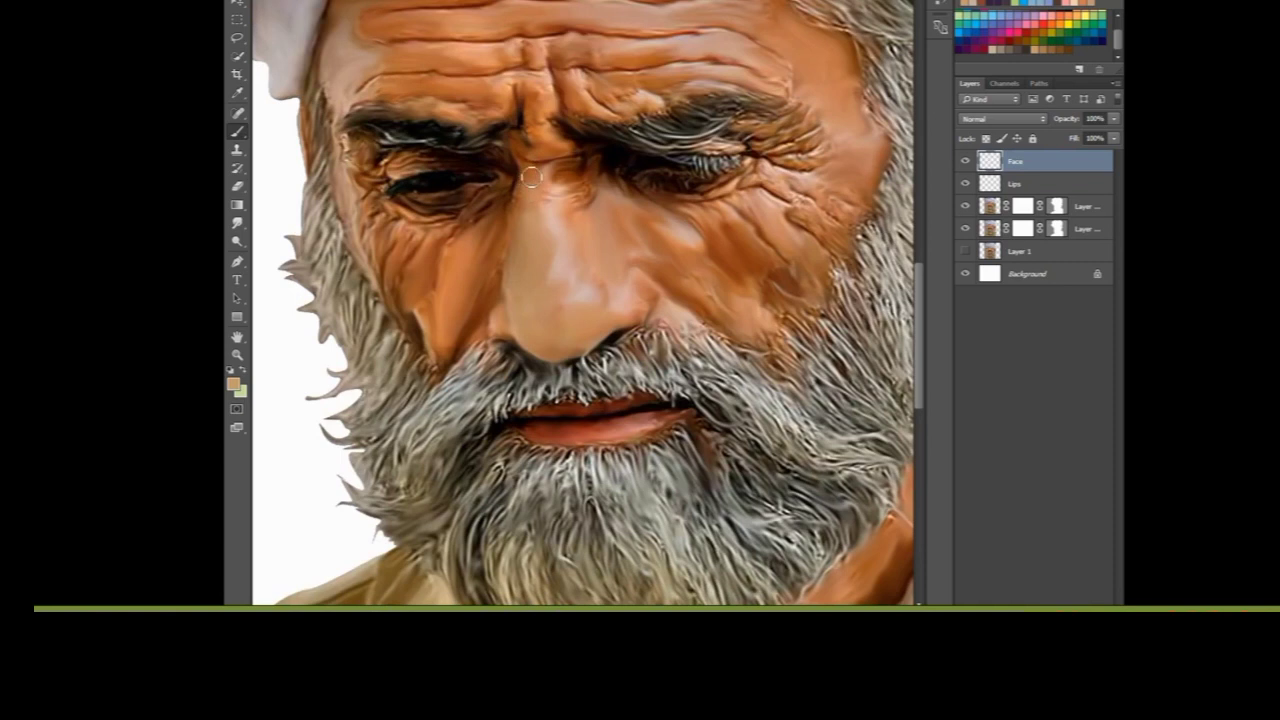
drag(540, 190, 583, 197)
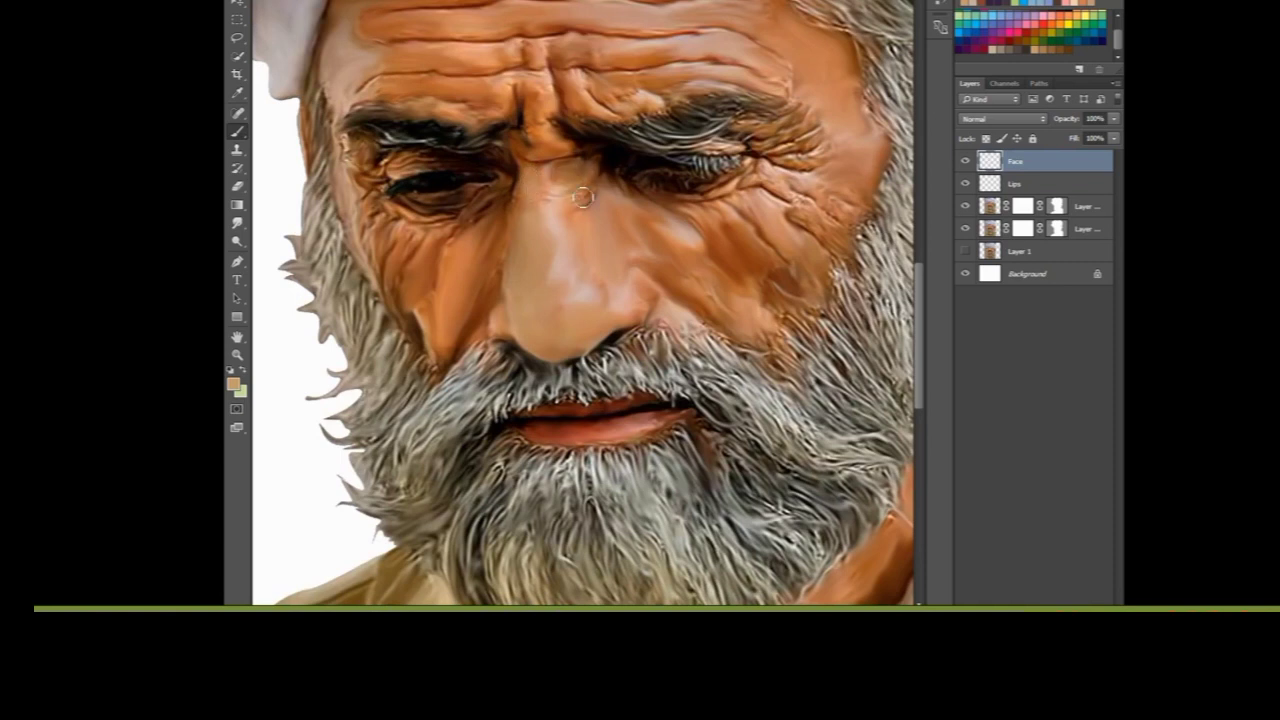
key(p)
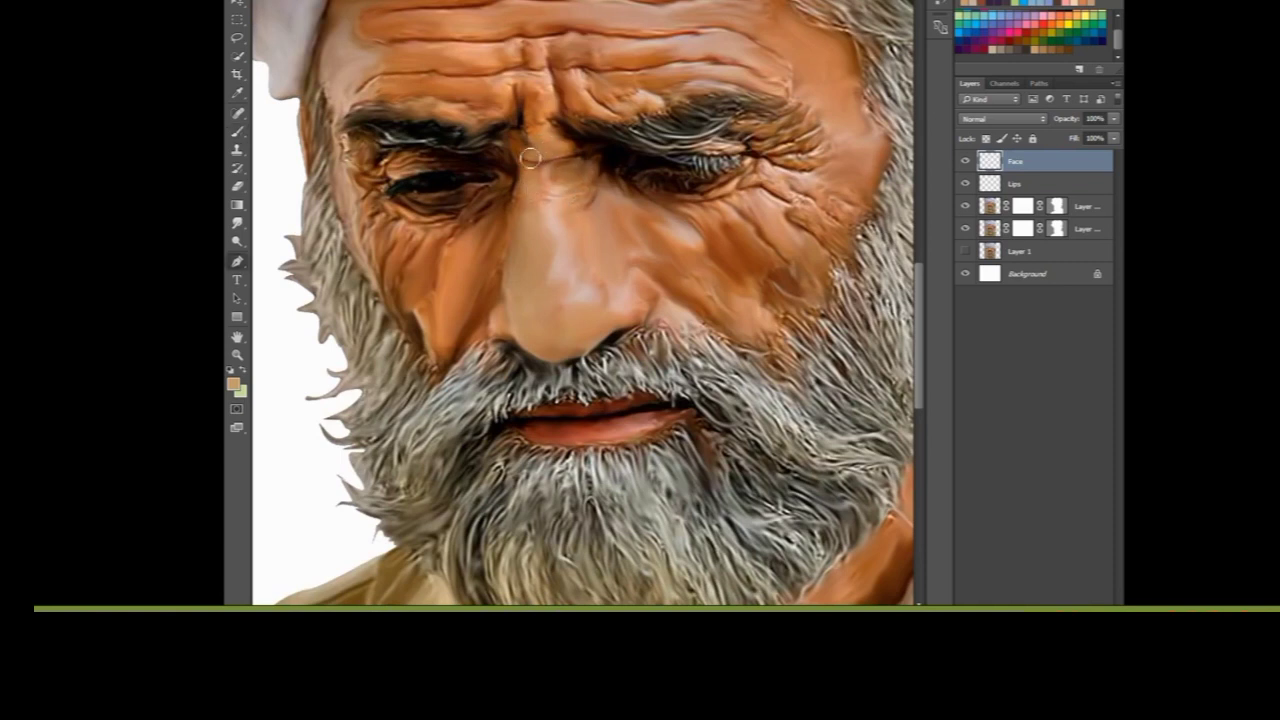
key(b)
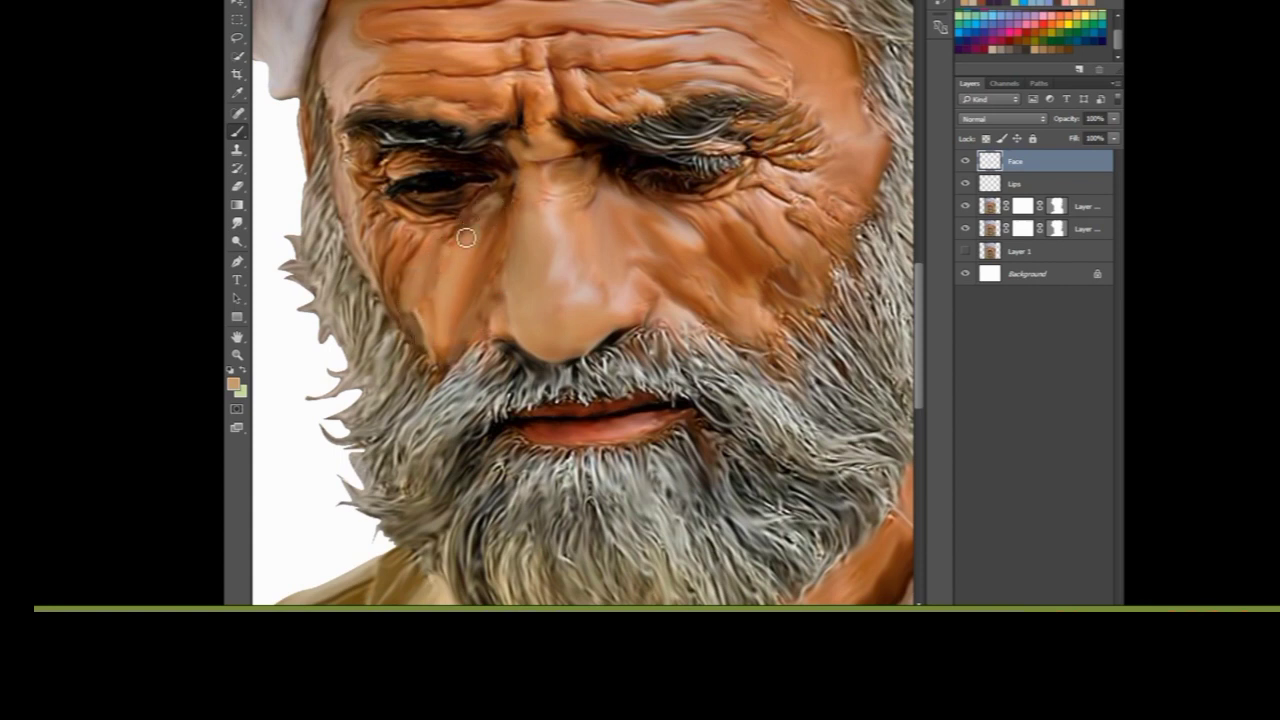
click(1000, 118)
Step: Set the Face layer's blend mode to Soft Light
click(983, 266)
key(ctrl+minus)
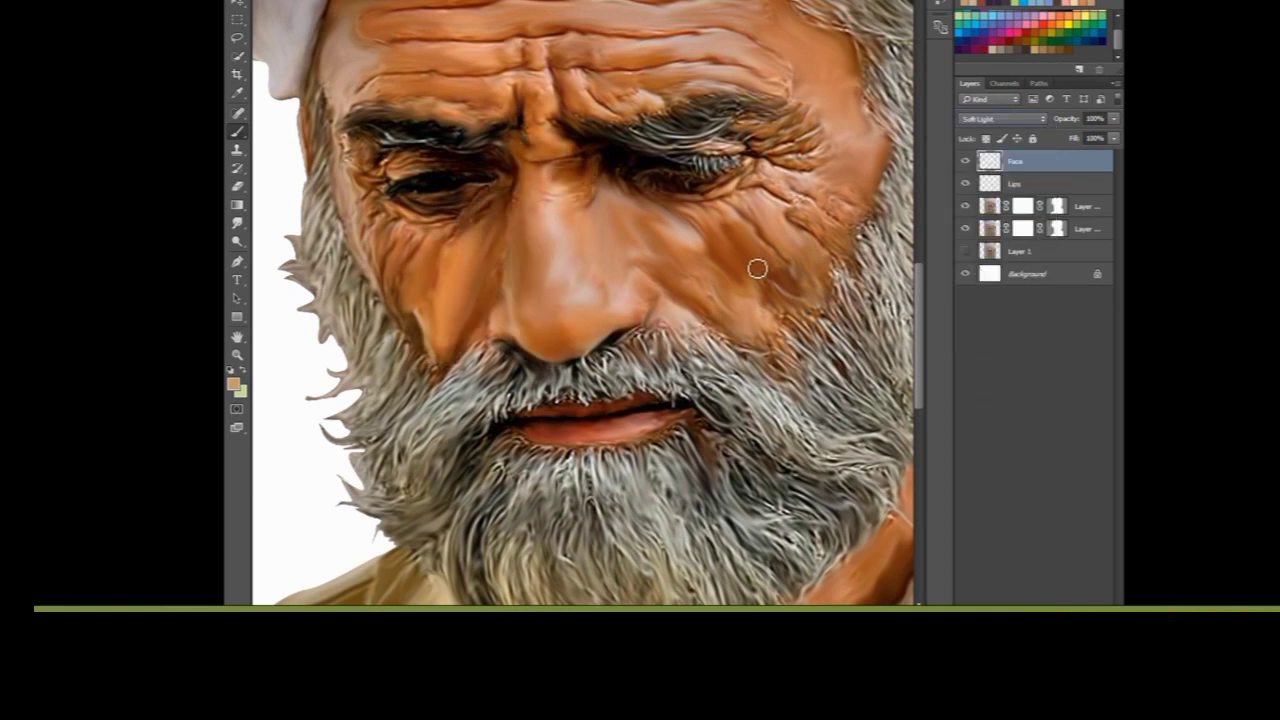
key(ctrl+minus)
key(ctrl+minus)
key(ctrl+plus)
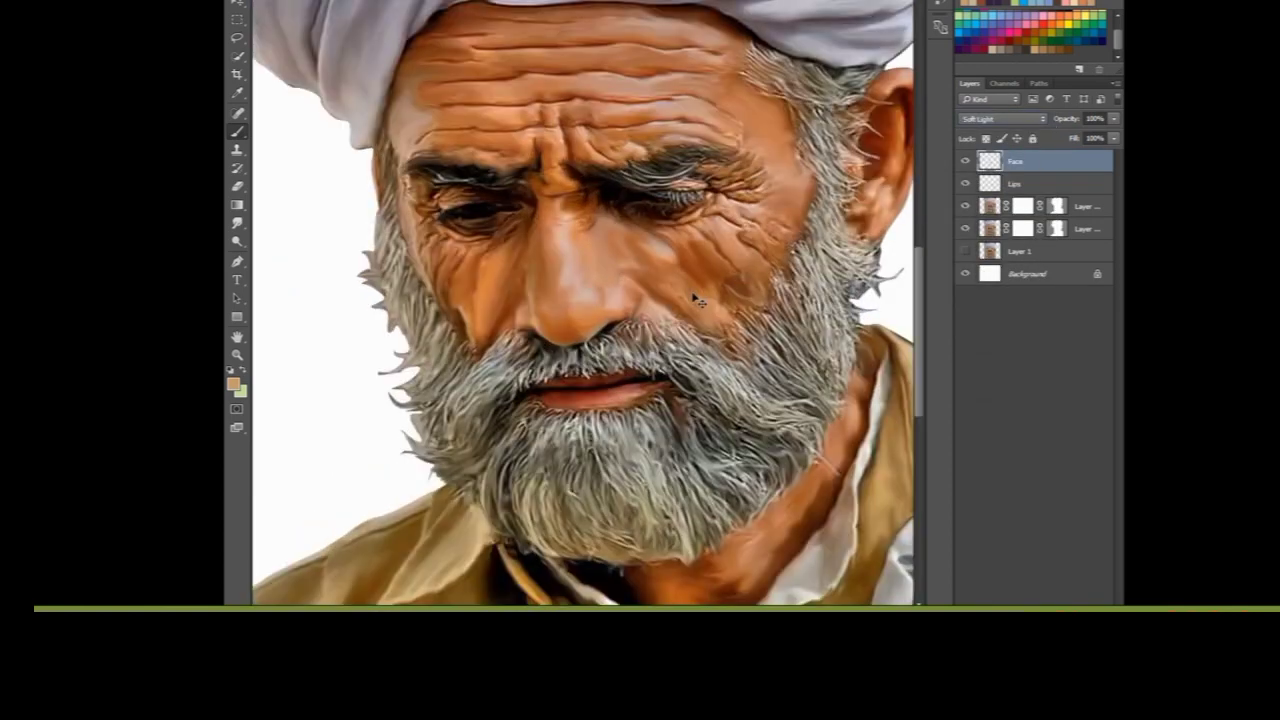
key(ctrl+plus)
key(ctrl+plus)
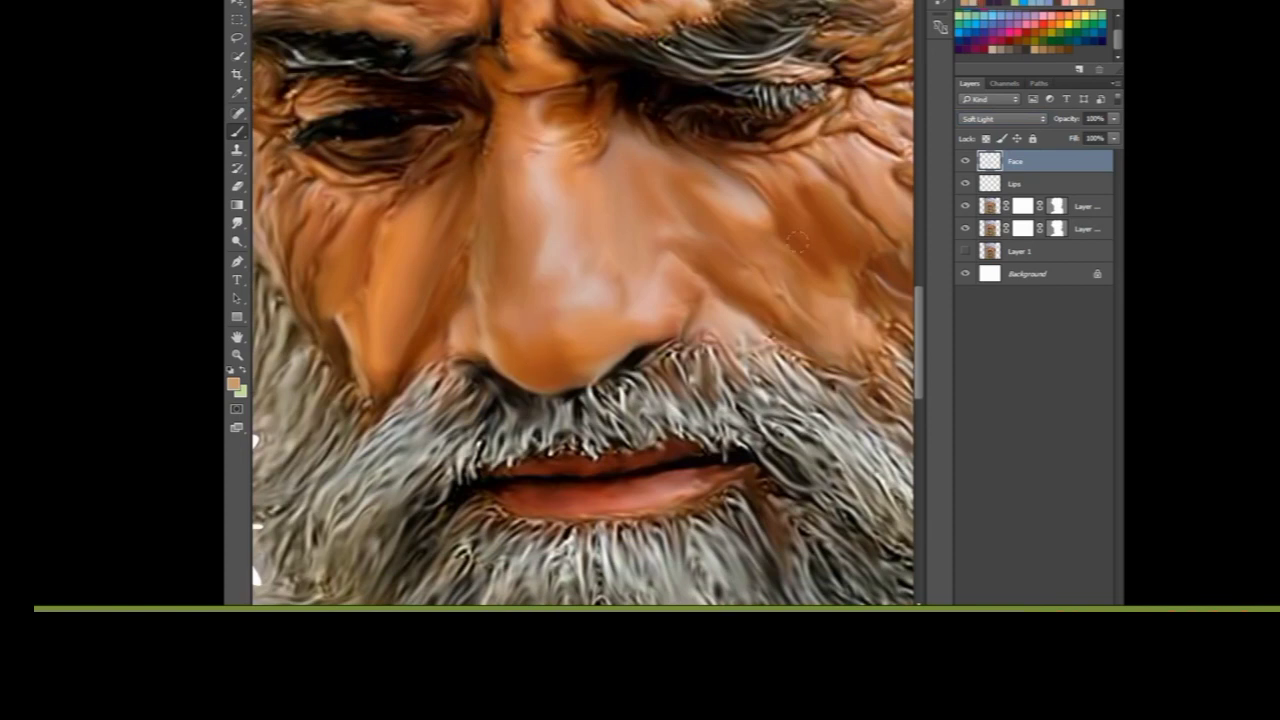
Step: Pick a lighter peach colour and brighten the cheek with light strokes
click(233, 383)
click(781, 294)
click(1051, 266)
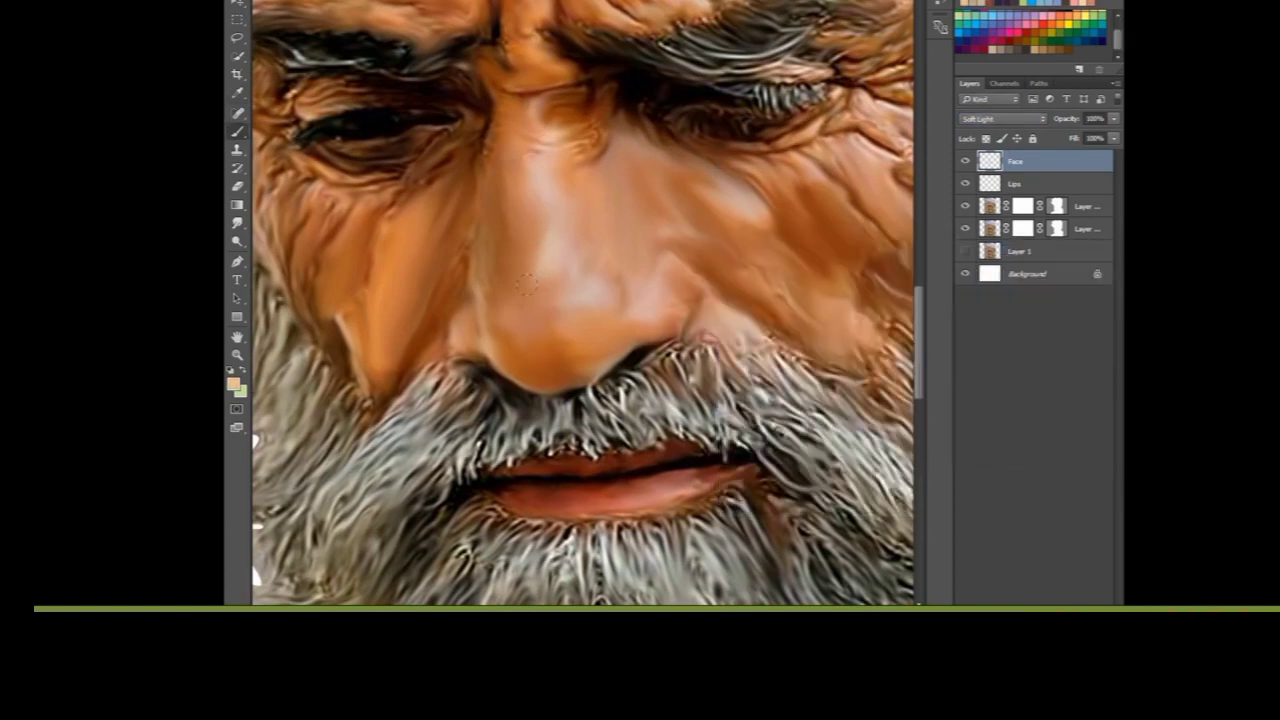
drag(397, 245, 326, 281)
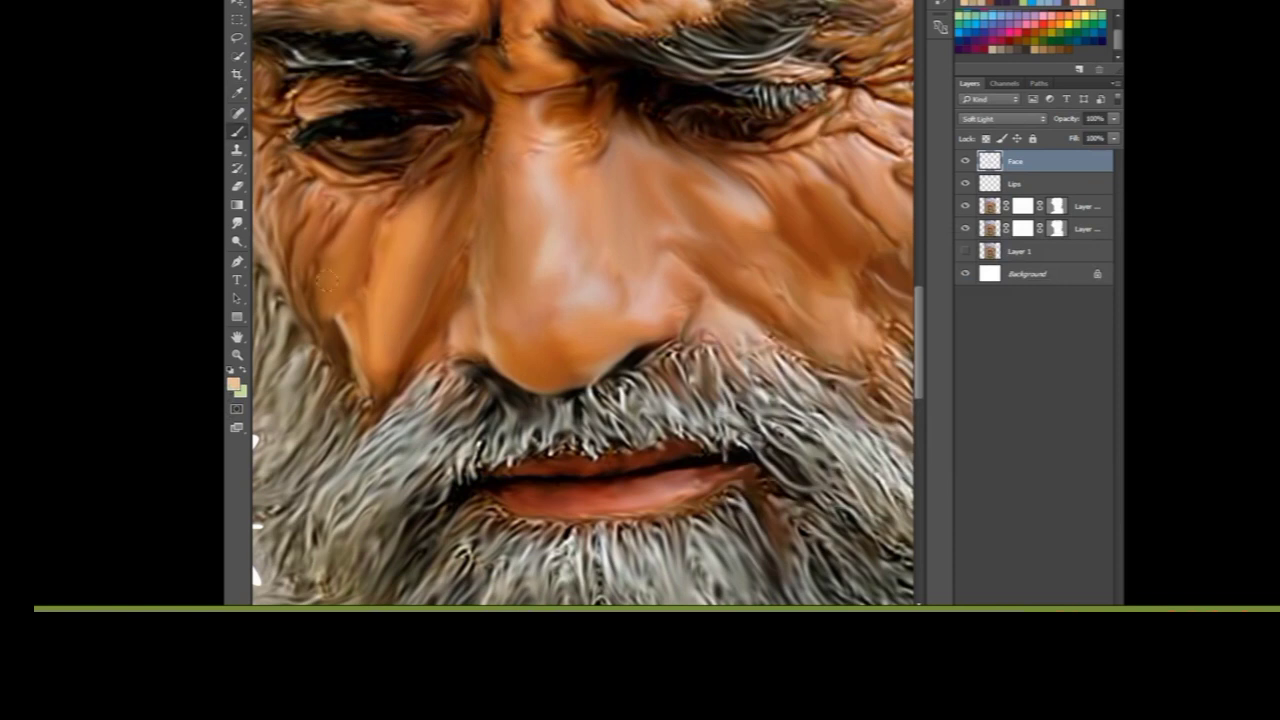
key(ctrl+minus)
drag(689, 261, 712, 284)
mouse_move(634, 243)
mouse_down()
mouse_move(684, 288)
mouse_move(651, 274)
mouse_move(702, 251)
mouse_up()
mouse_move(750, 294)
mouse_down()
mouse_move(750, 263)
mouse_move(780, 233)
mouse_up()
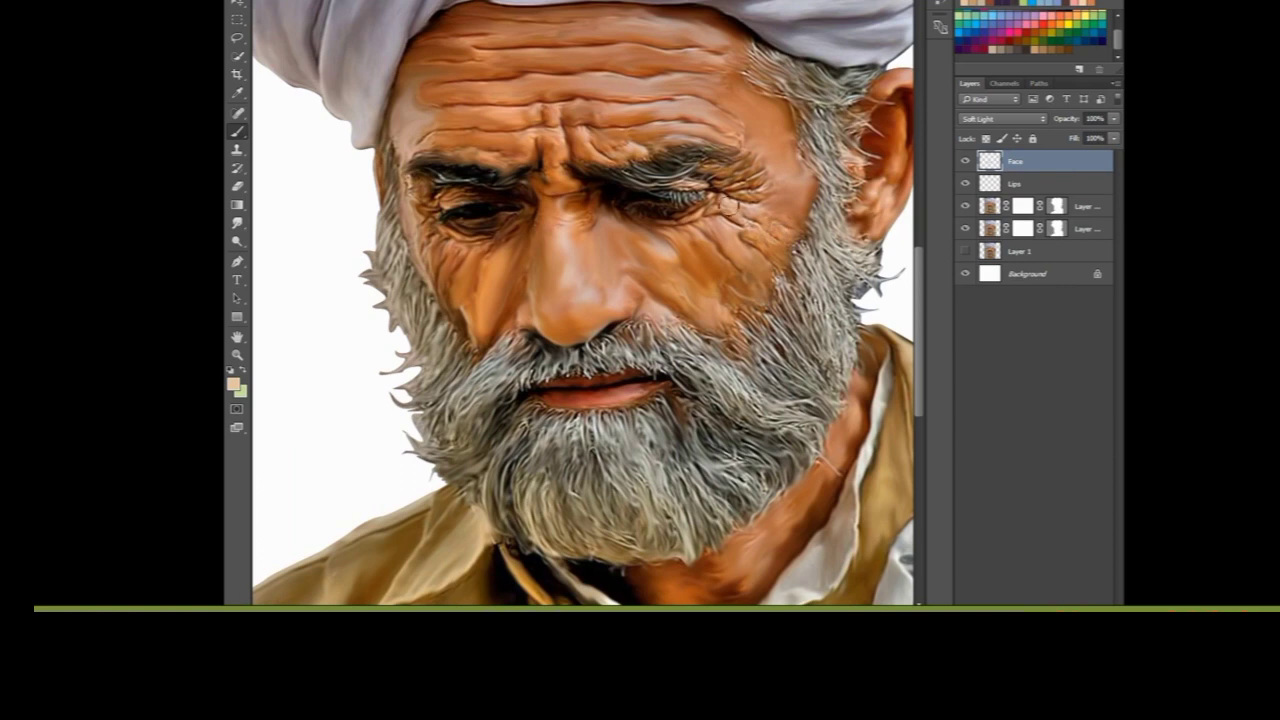
Step: Brighten the brow between the eyes, the right cheek and the outer eyebrow
scroll(605, 297, up, 2)
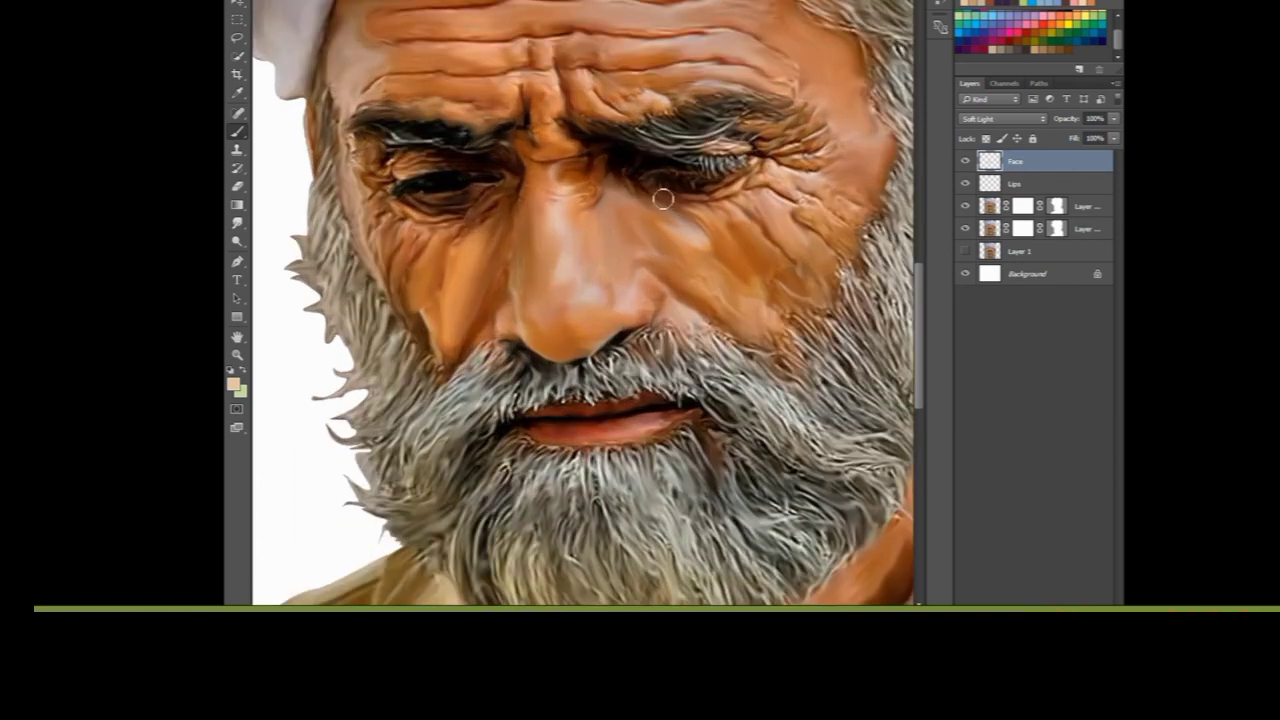
drag(614, 149, 586, 166)
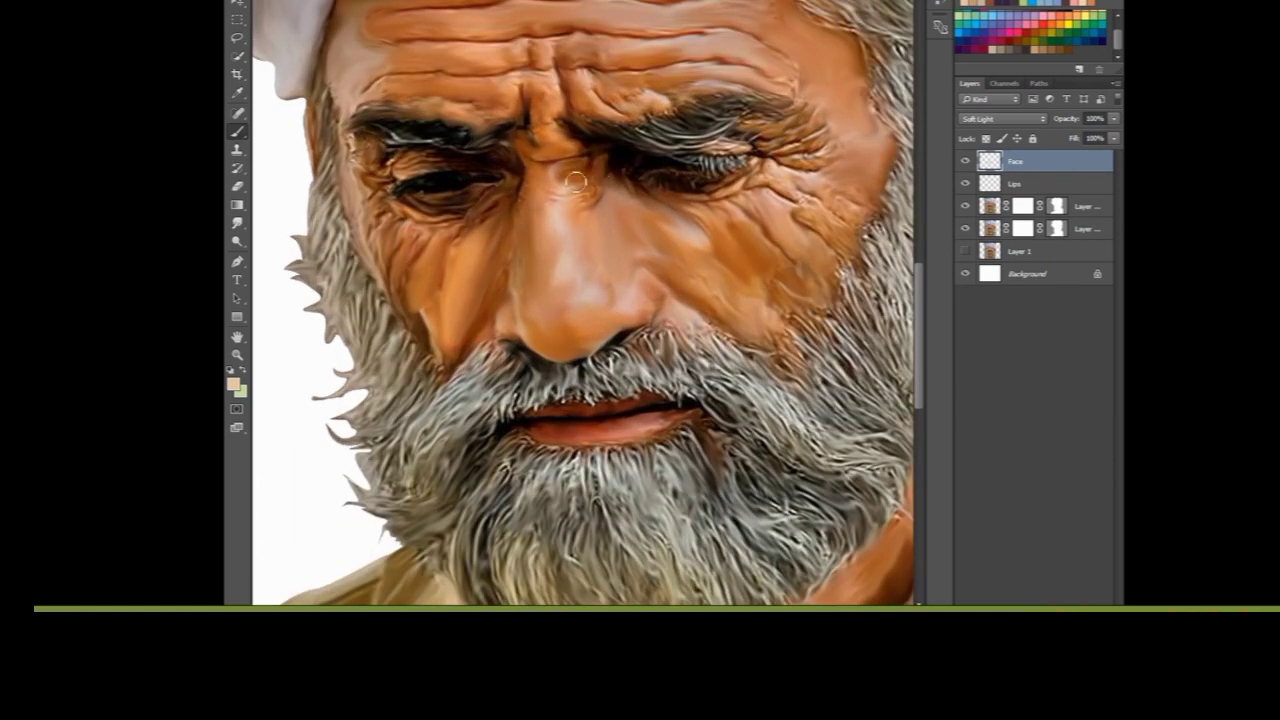
scroll(598, 234, up, 3)
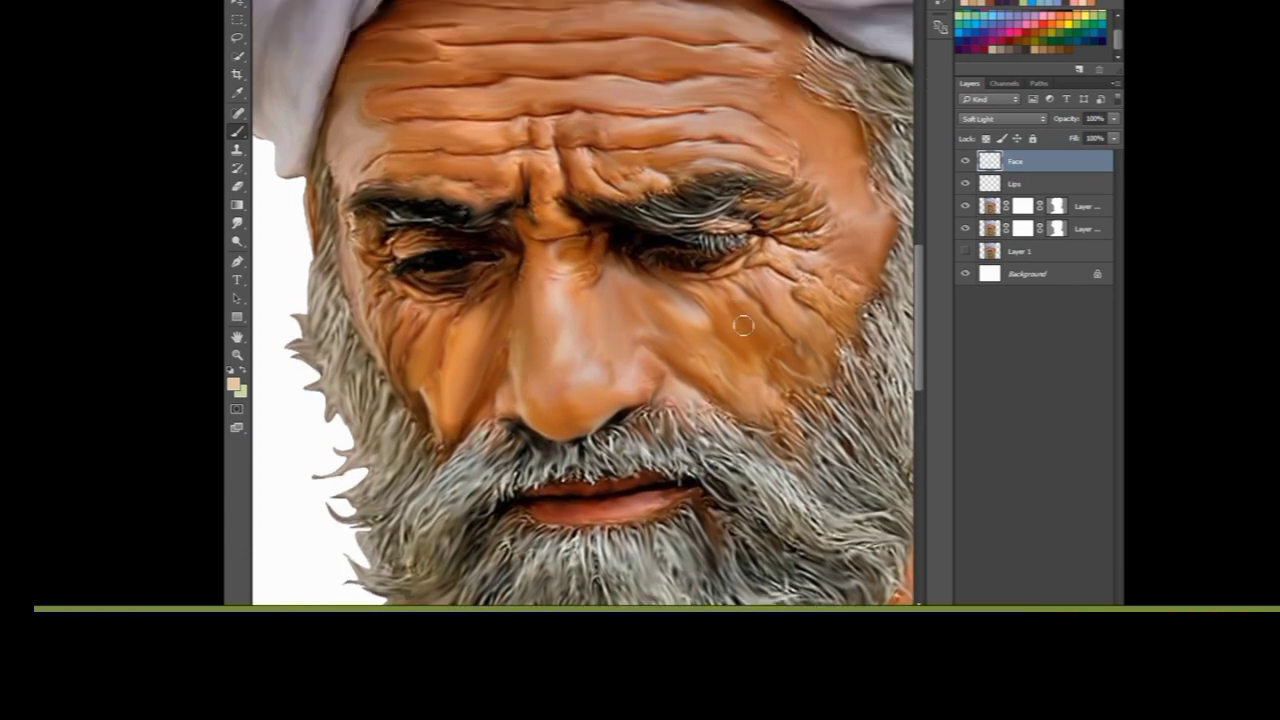
drag(821, 278, 878, 260)
drag(760, 220, 849, 147)
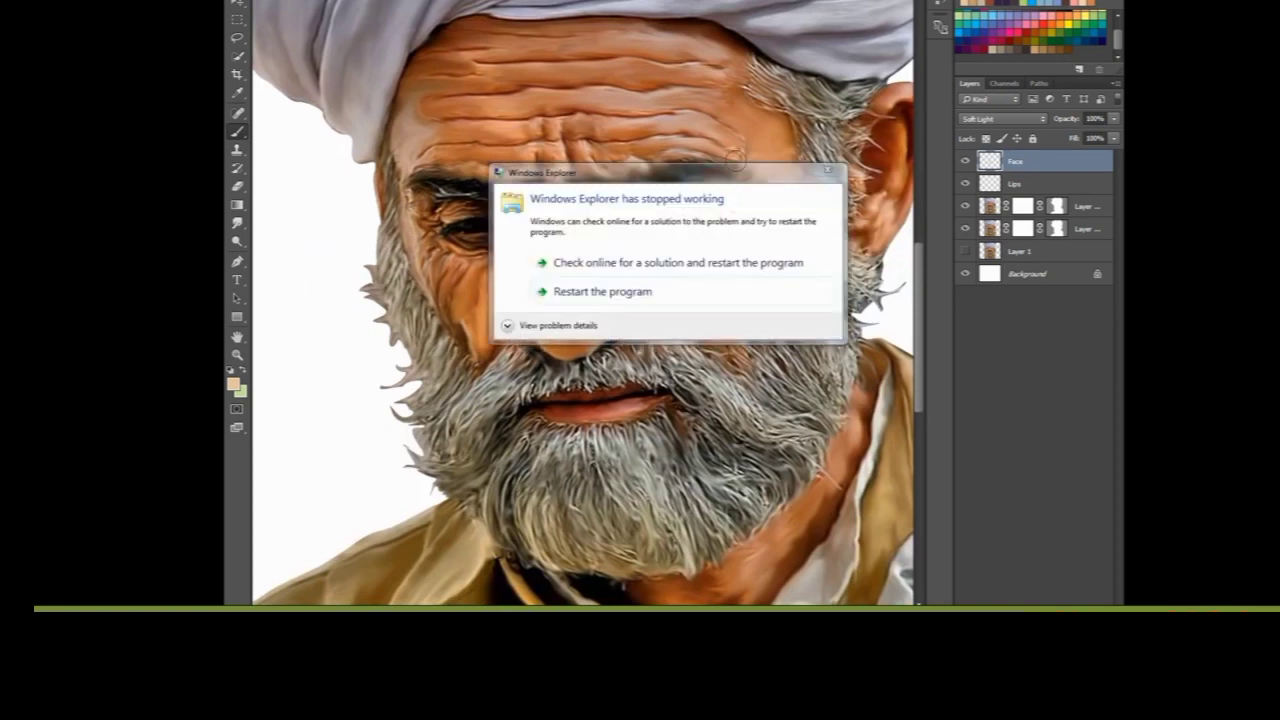
Step: Brighten the wrinkles under the eye, across the brows and up the forehead to the turban
drag(475, 290, 525, 163)
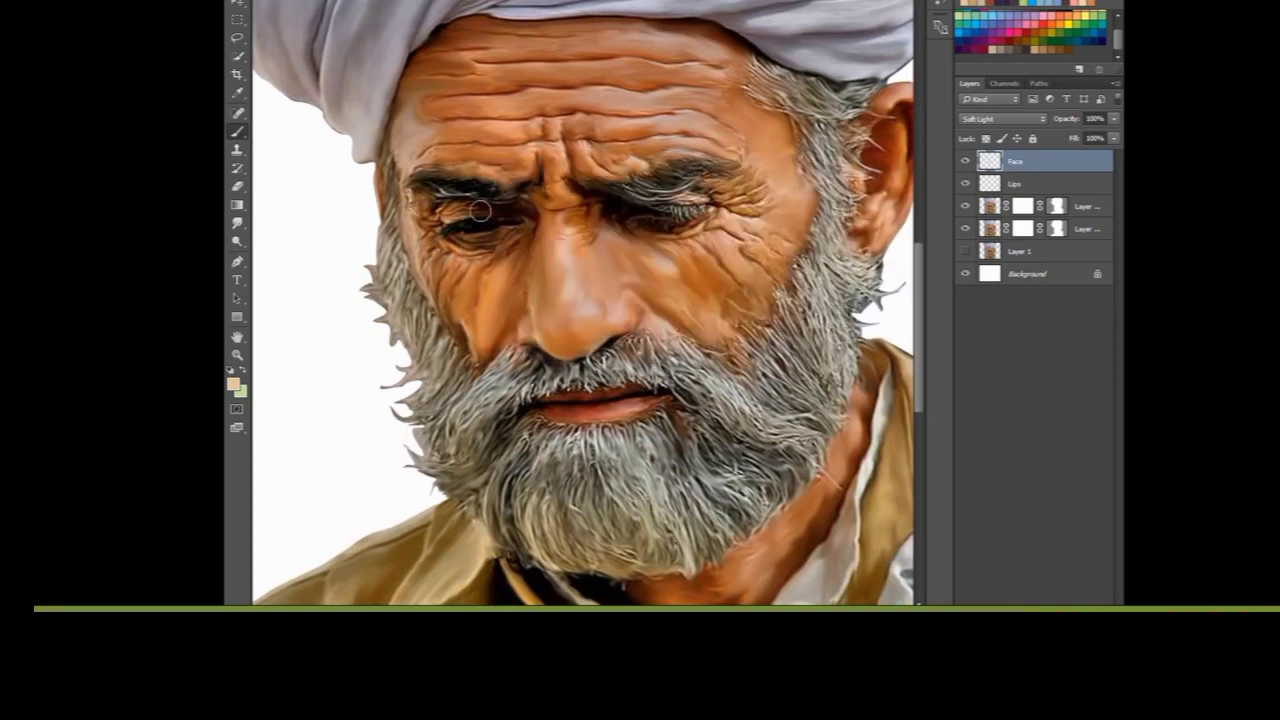
drag(515, 162, 553, 195)
mouse_move(575, 145)
mouse_down()
mouse_move(728, 150)
mouse_move(445, 146)
mouse_up()
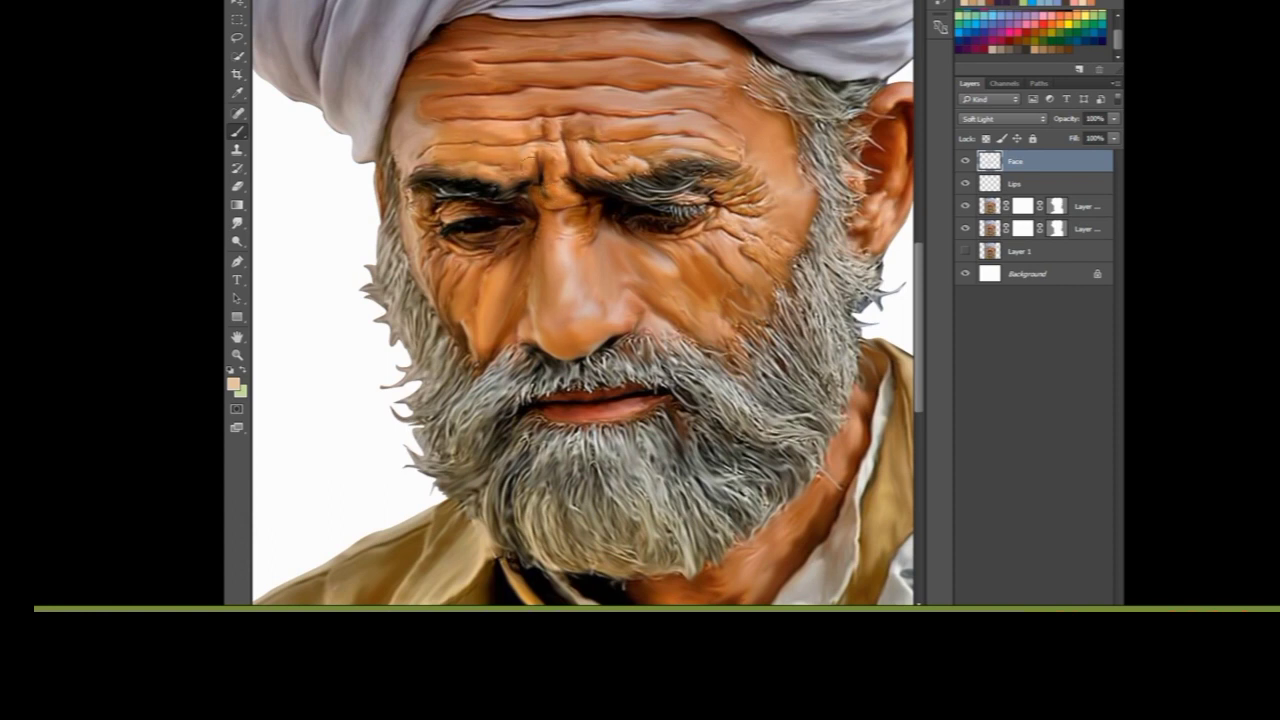
mouse_move(565, 125)
mouse_down()
mouse_move(625, 114)
mouse_move(600, 100)
mouse_move(450, 106)
mouse_move(525, 78)
mouse_move(680, 72)
mouse_move(772, 125)
mouse_up()
drag(630, 50, 532, 52)
mouse_move(532, 52)
mouse_down()
mouse_move(672, 28)
mouse_move(722, 42)
mouse_up()
mouse_move(722, 42)
mouse_down()
mouse_move(643, 20)
mouse_move(440, 30)
mouse_move(420, 45)
mouse_up()
drag(420, 45, 490, 55)
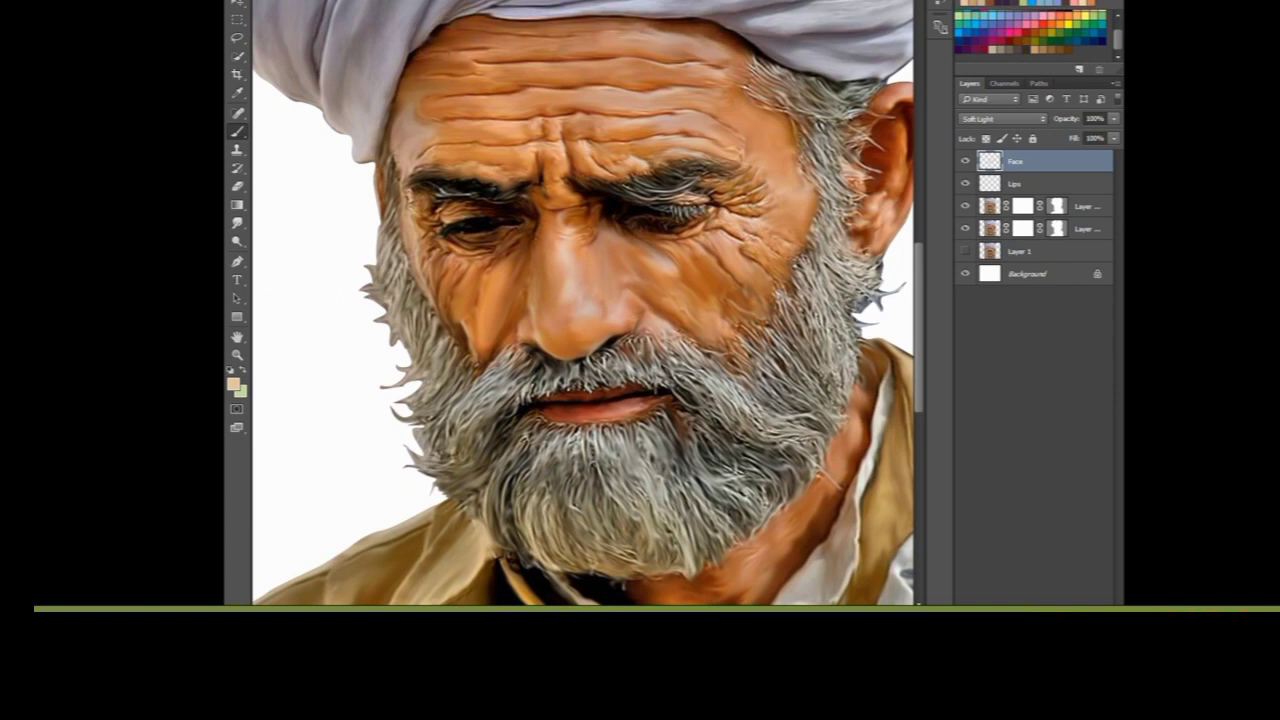
Step: Warm and brighten the neck, then add a new empty layer above Face
scroll(410, 103, down, 2)
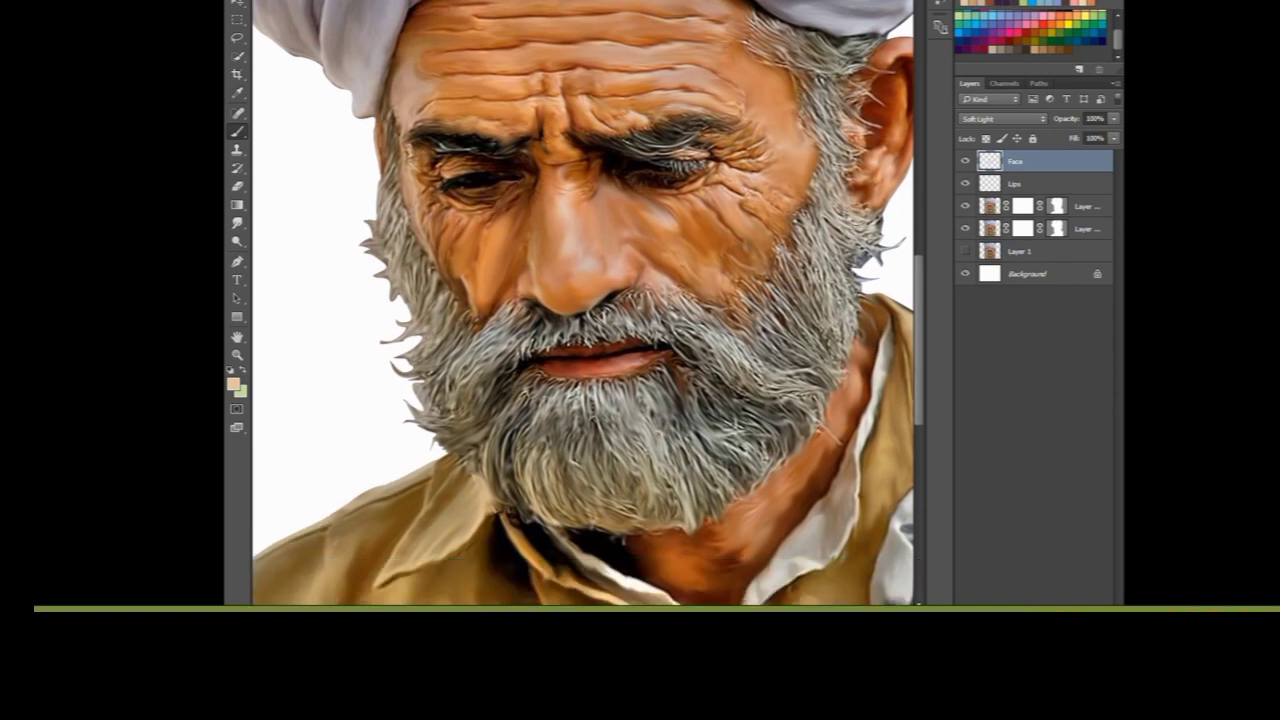
key(ctrl+minus)
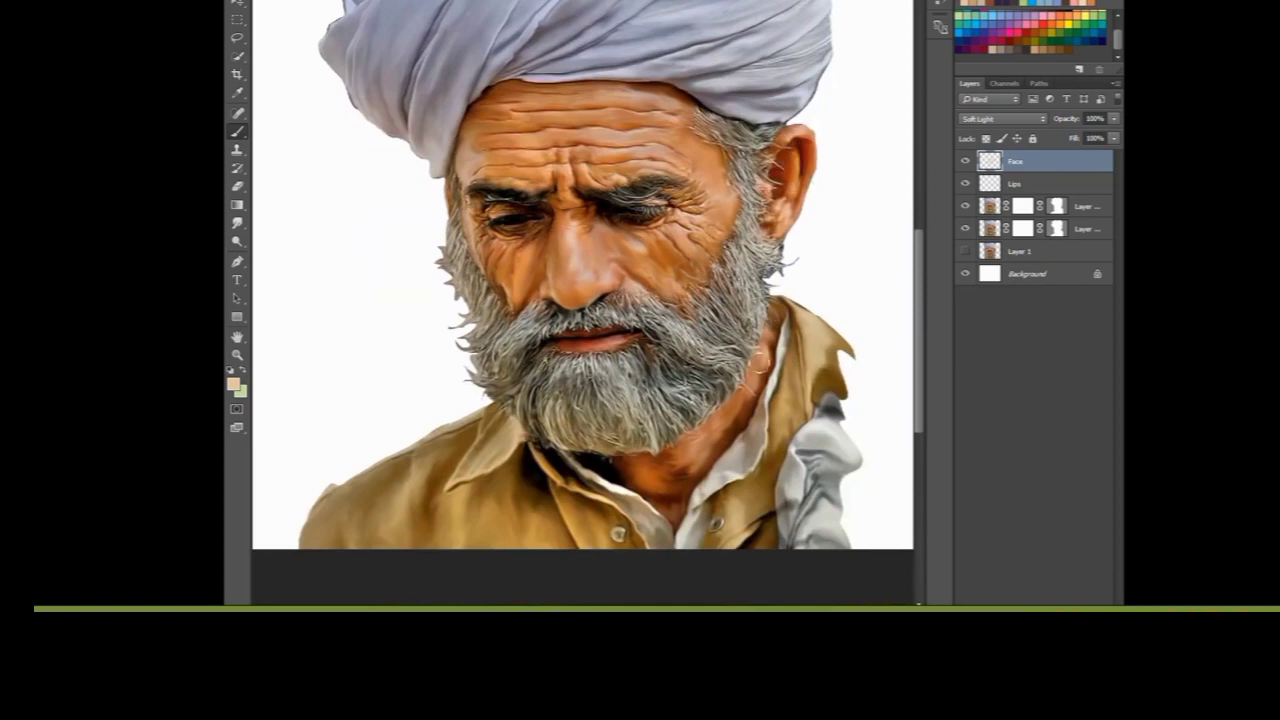
scroll(750, 410, down, 3)
drag(630, 410, 703, 401)
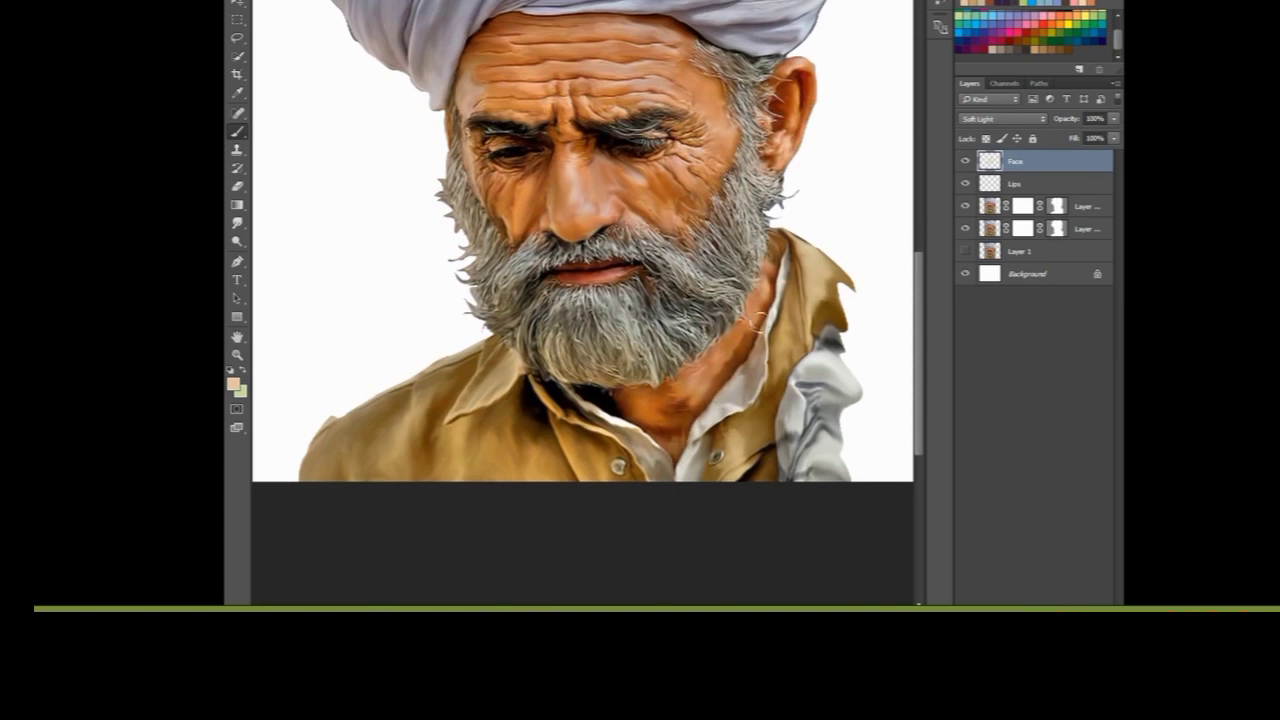
key(ctrl+plus)
key(ctrl+shift+alt+n)
Step: Rename the new layer to Beared and set a light foreground colour
double_click(1018, 161)
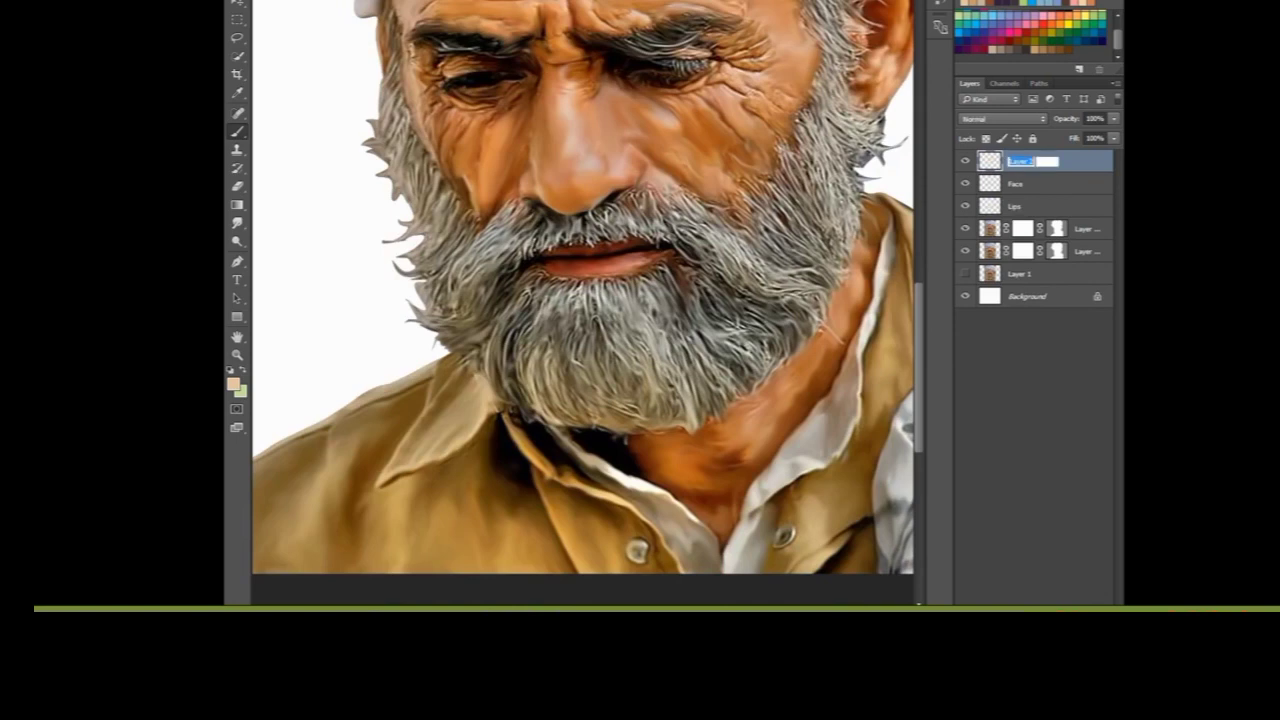
text(Beared)
key(Return)
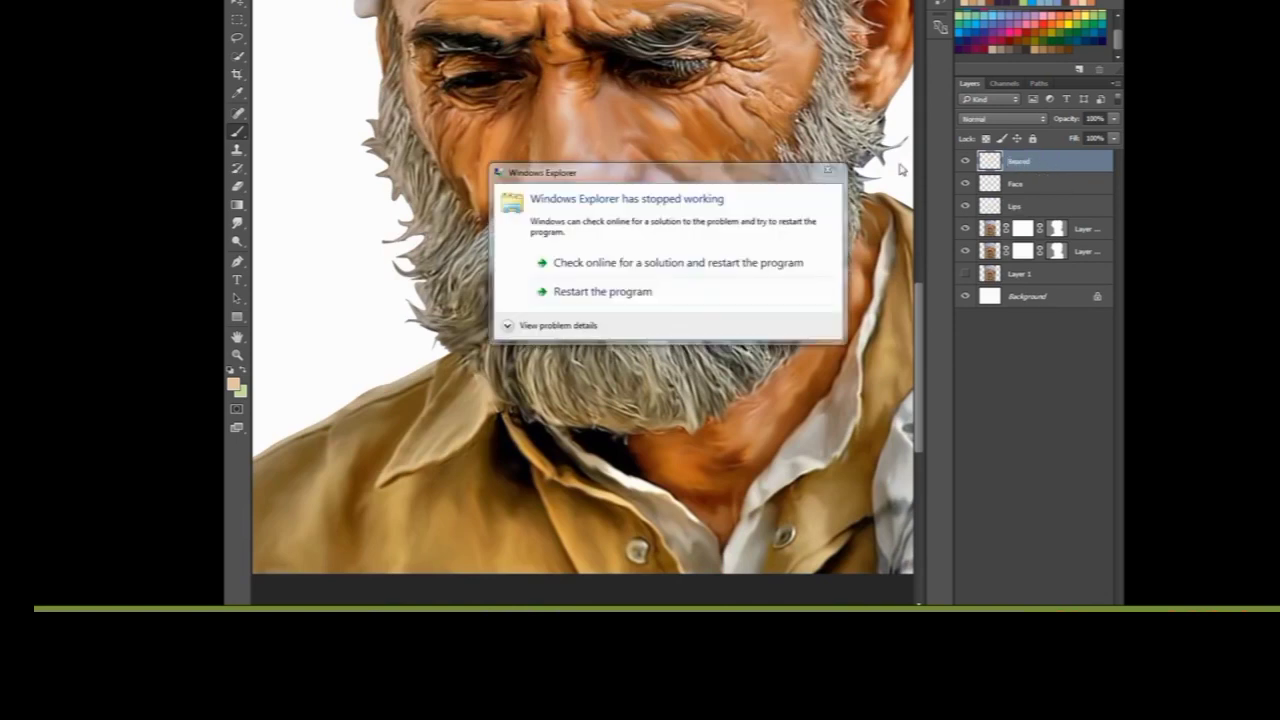
scroll(588, 303, up, 2)
click(234, 383)
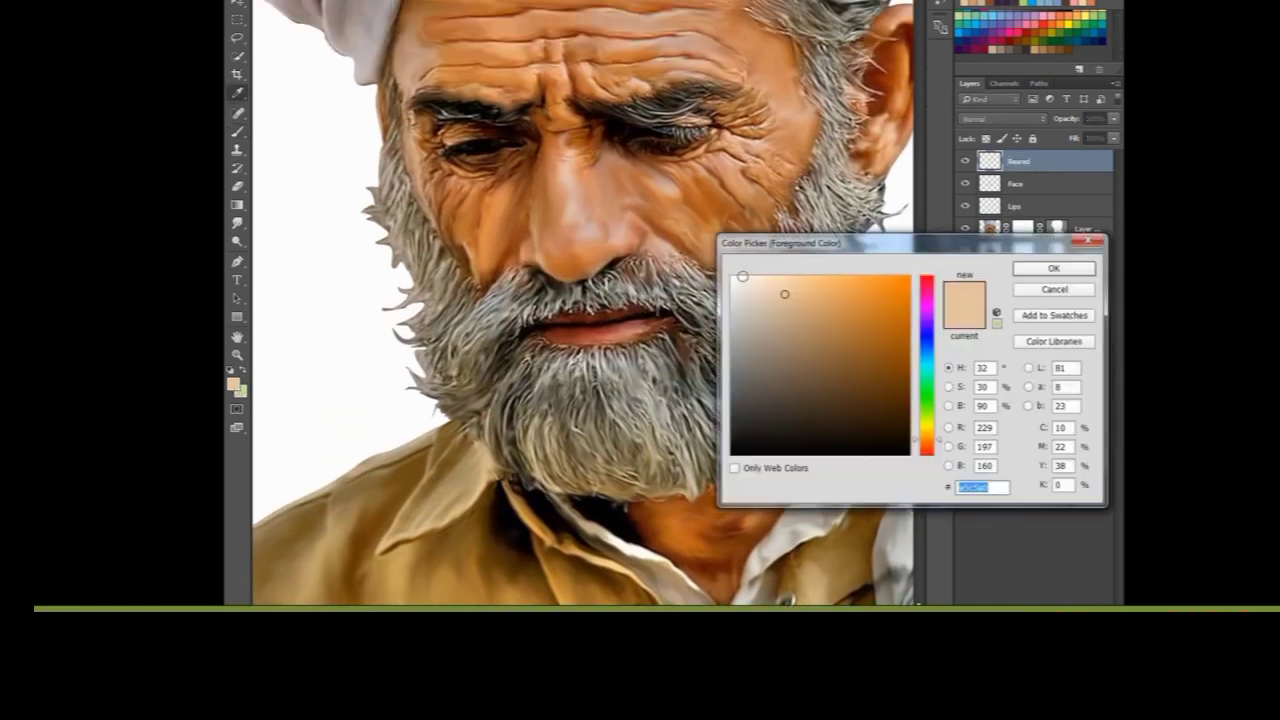
click(1030, 270)
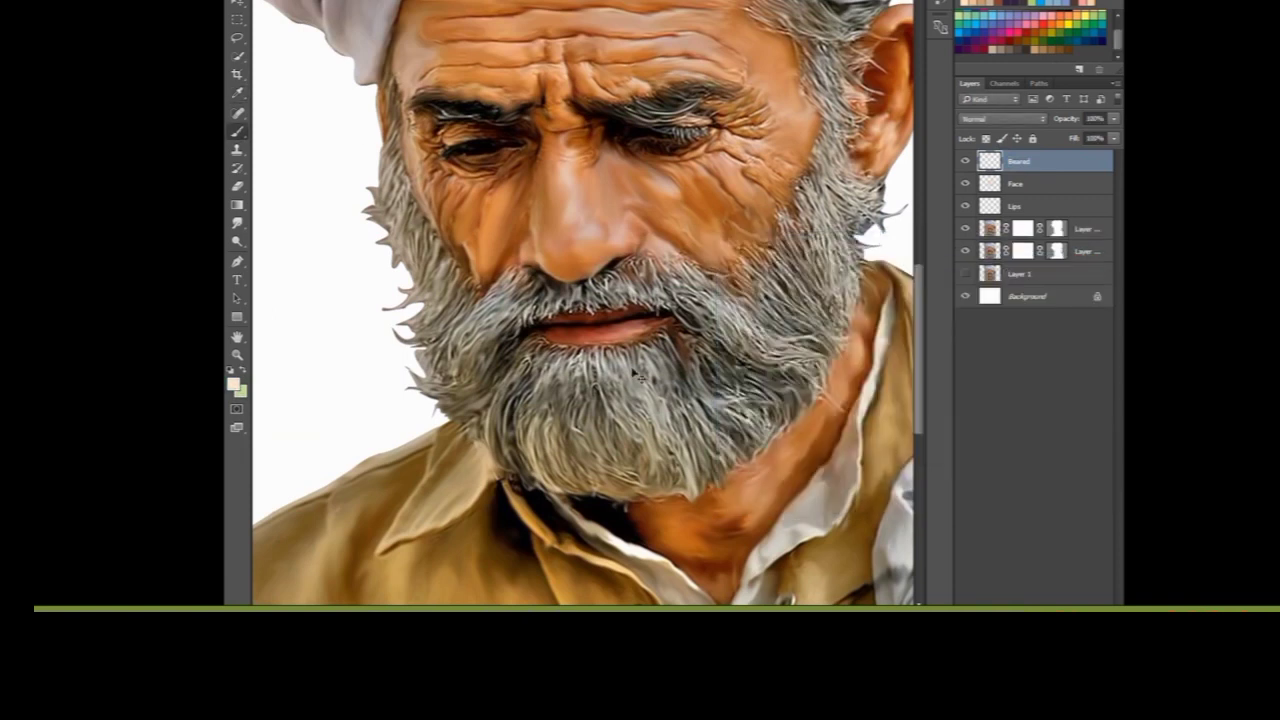
scroll(637, 374, up, 2)
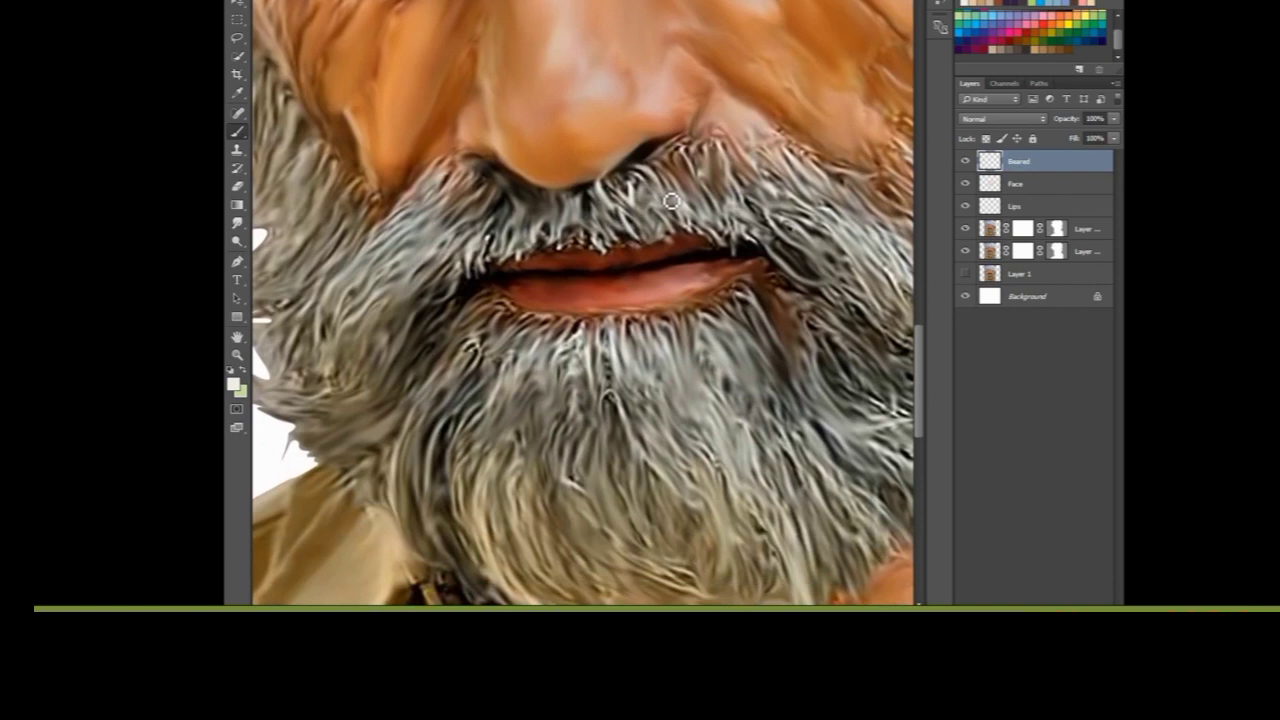
scroll(641, 344, down, 2)
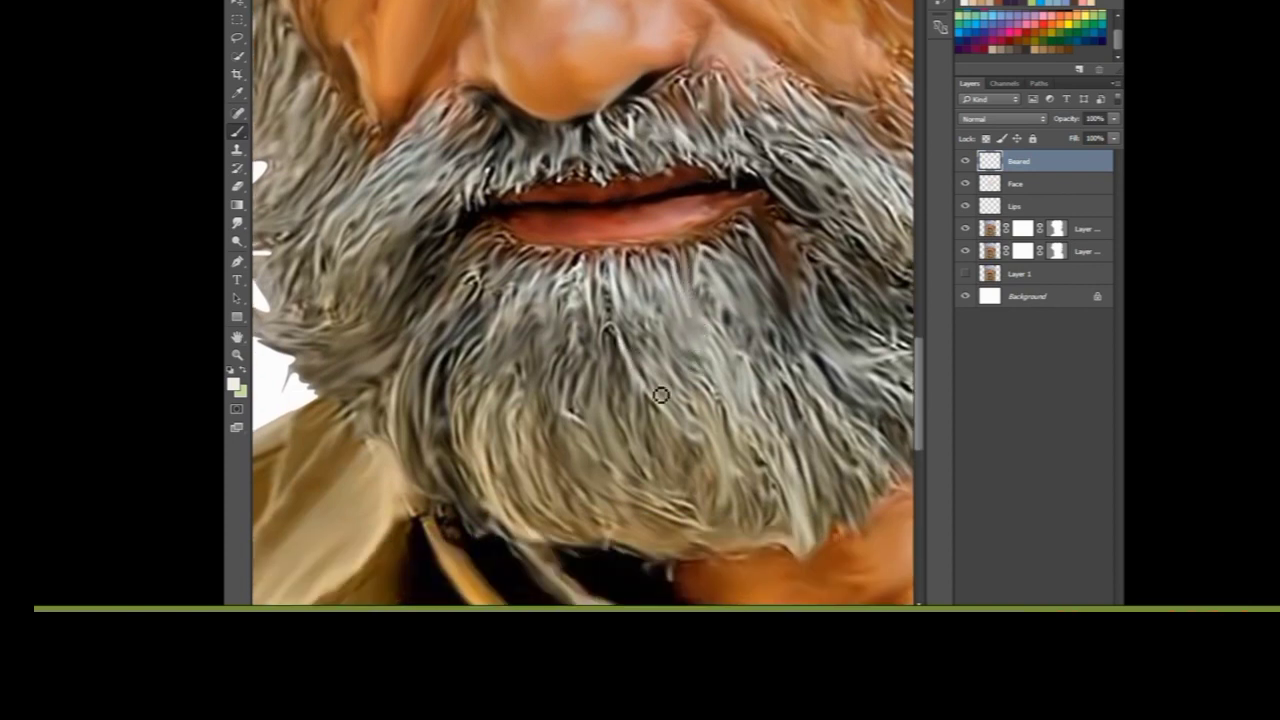
scroll(660, 386, down, 2)
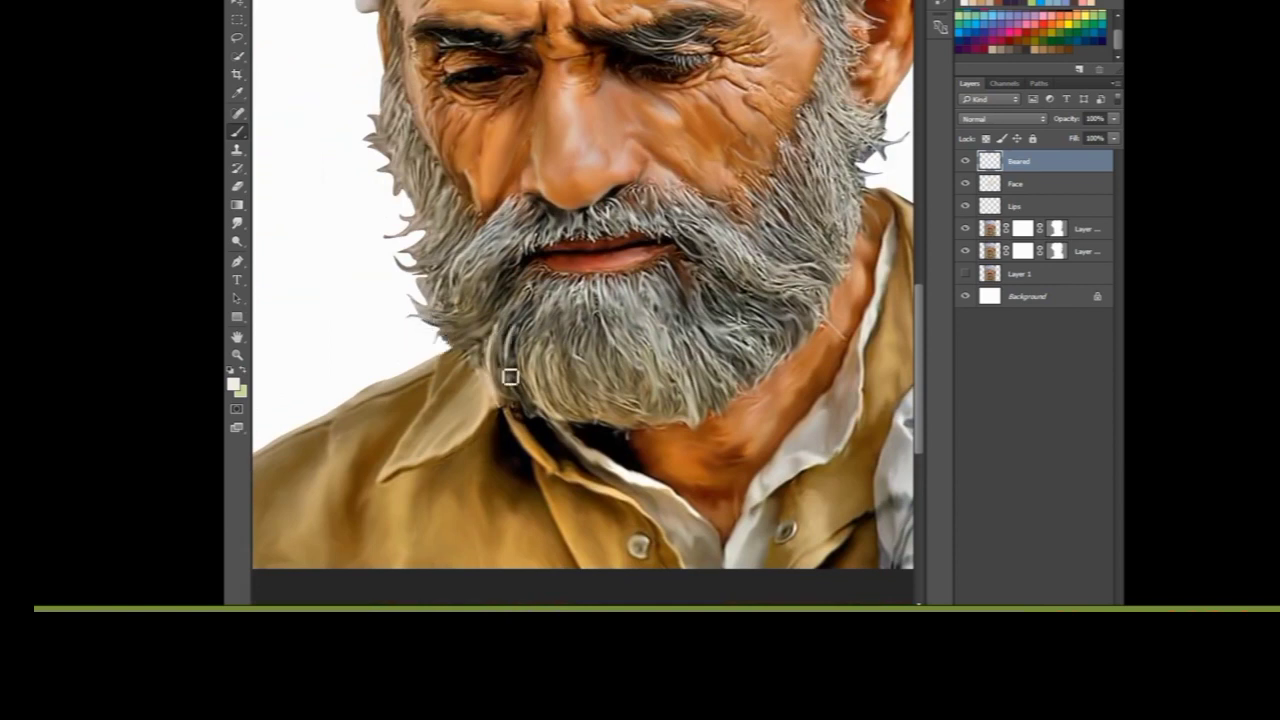
Step: Choose a new brush preset for painting beard hair
key(F5)
click(523, 94)
key(F5)
scroll(574, 330, up, 2)
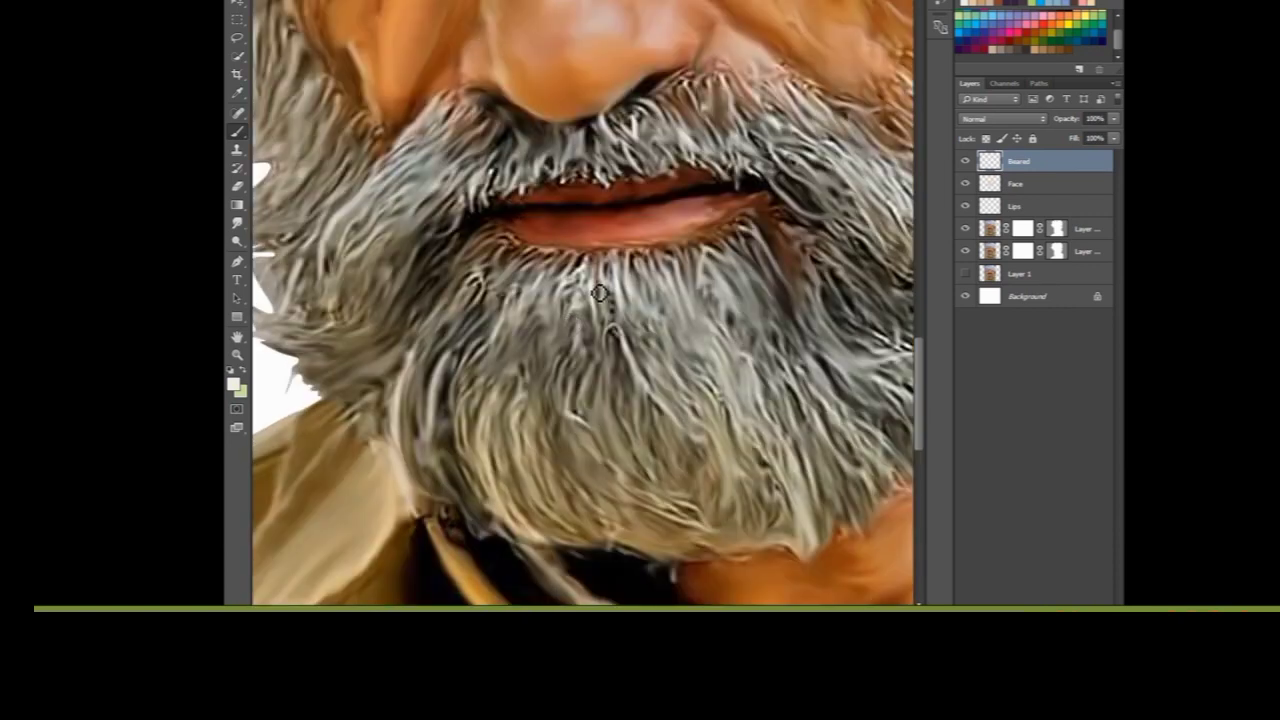
key(ctrl+minus)
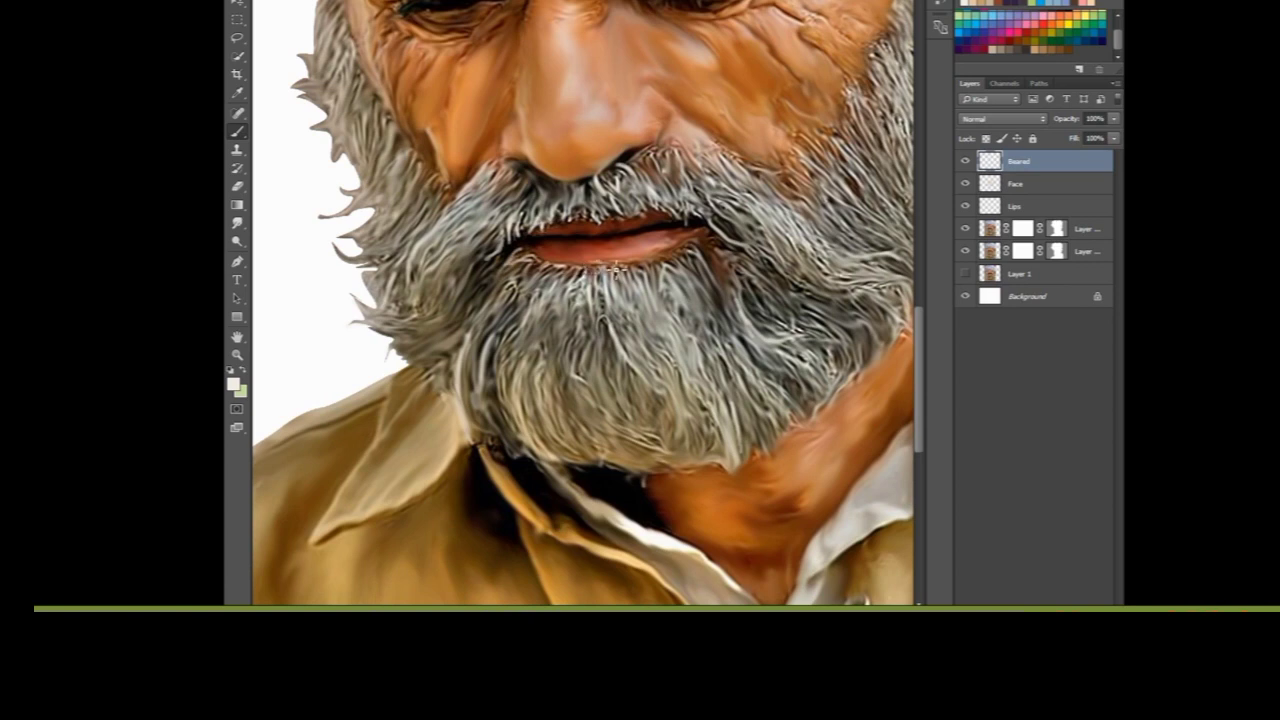
scroll(652, 293, up, 1)
Step: Select the Lips layer and brush the lower lip lighter and pinker
click(1028, 208)
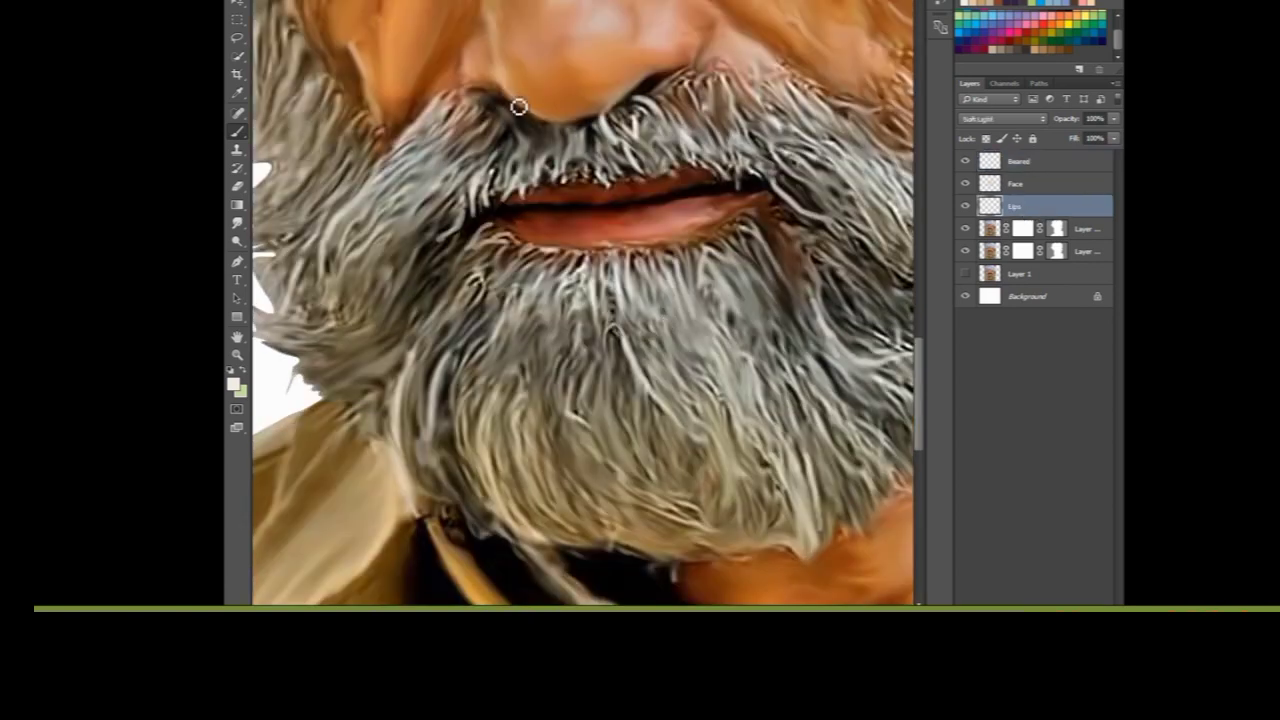
drag(657, 228, 667, 236)
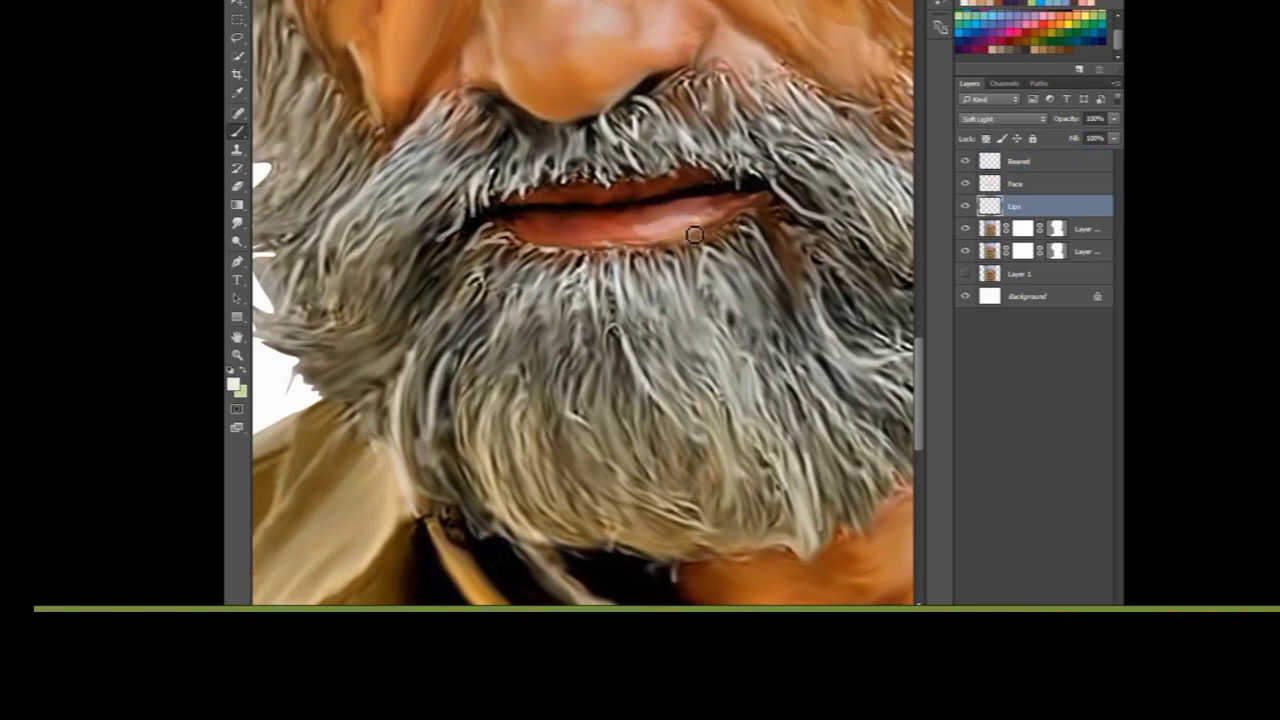
drag(667, 236, 643, 237)
key(ctrl+minus)
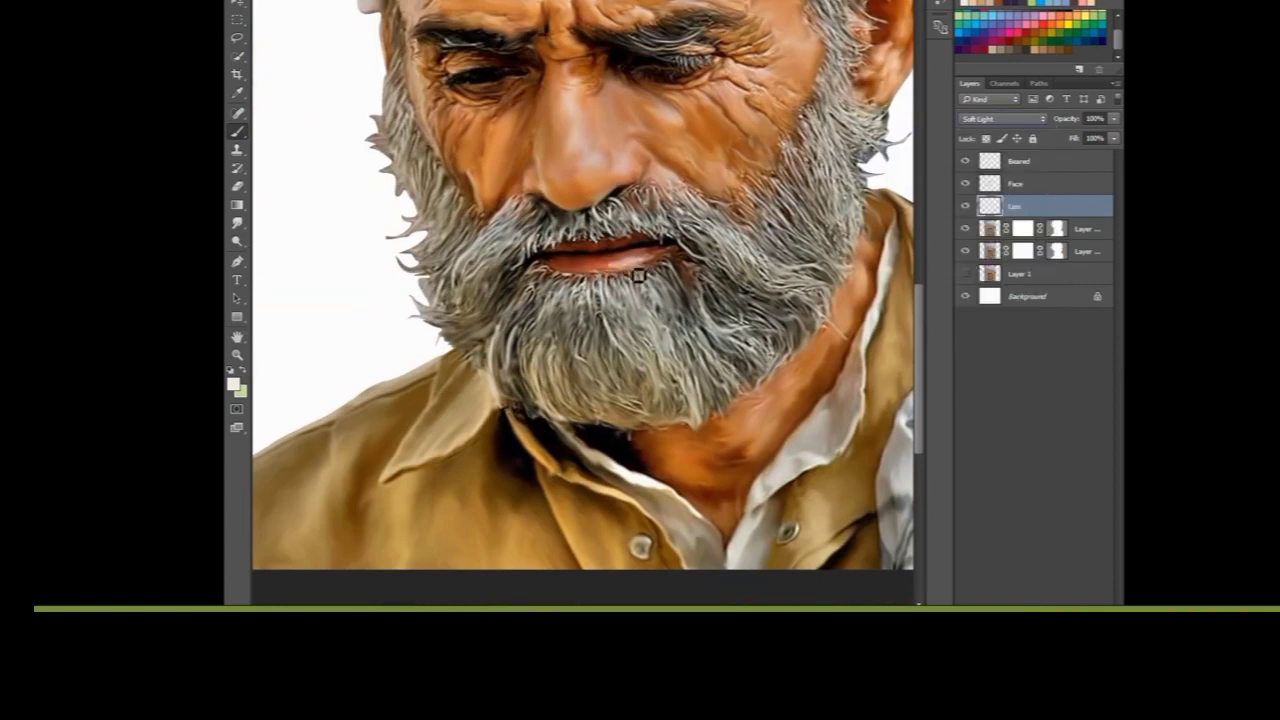
Step: Hide the Lips layer to compare, then move between the Beared and Face layers while panning
click(965, 206)
key(alt+bracketright)
key(alt+bracketright)
key(ctrl+plus)
drag(740, 278, 525, 313)
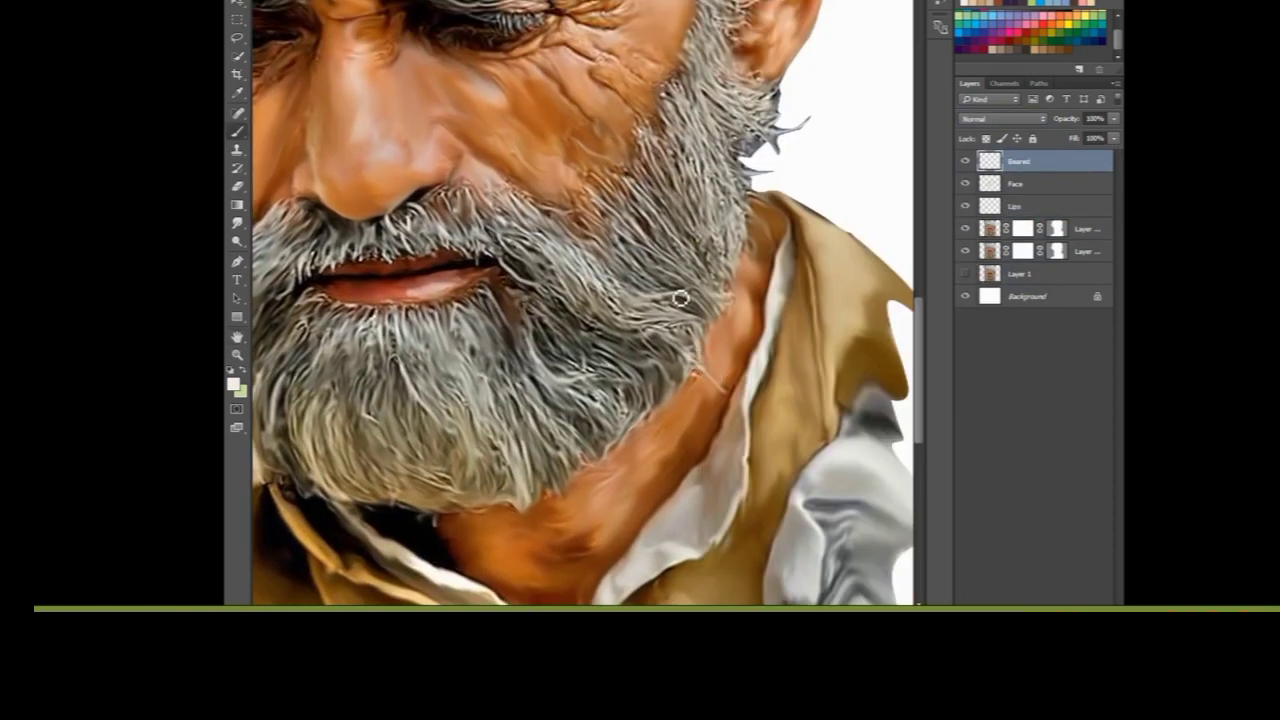
key(F5)
key(F5)
scroll(630, 178, up, 2)
key(alt+bracketleft)
drag(529, 285, 740, 388)
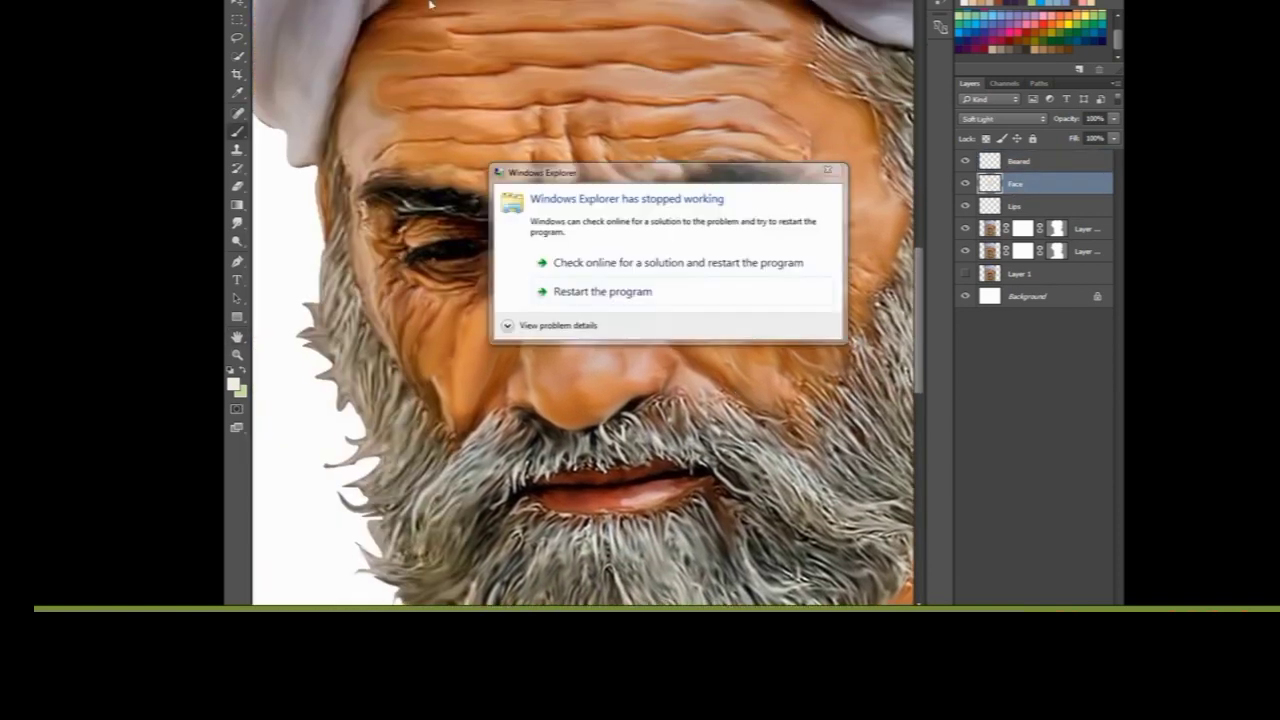
Step: Select a 675 px feather brush from the brush presets
key(F5)
scroll(505, 92, down, 5)
click(840, 140)
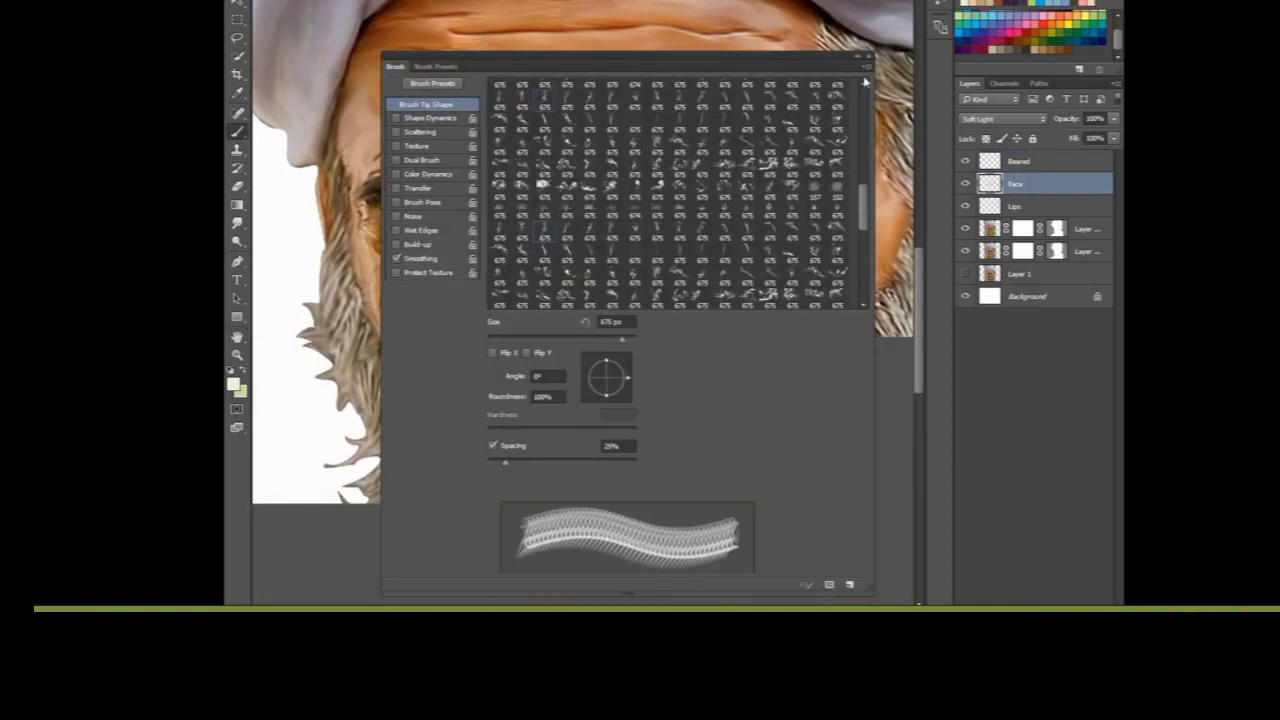
key(F5)
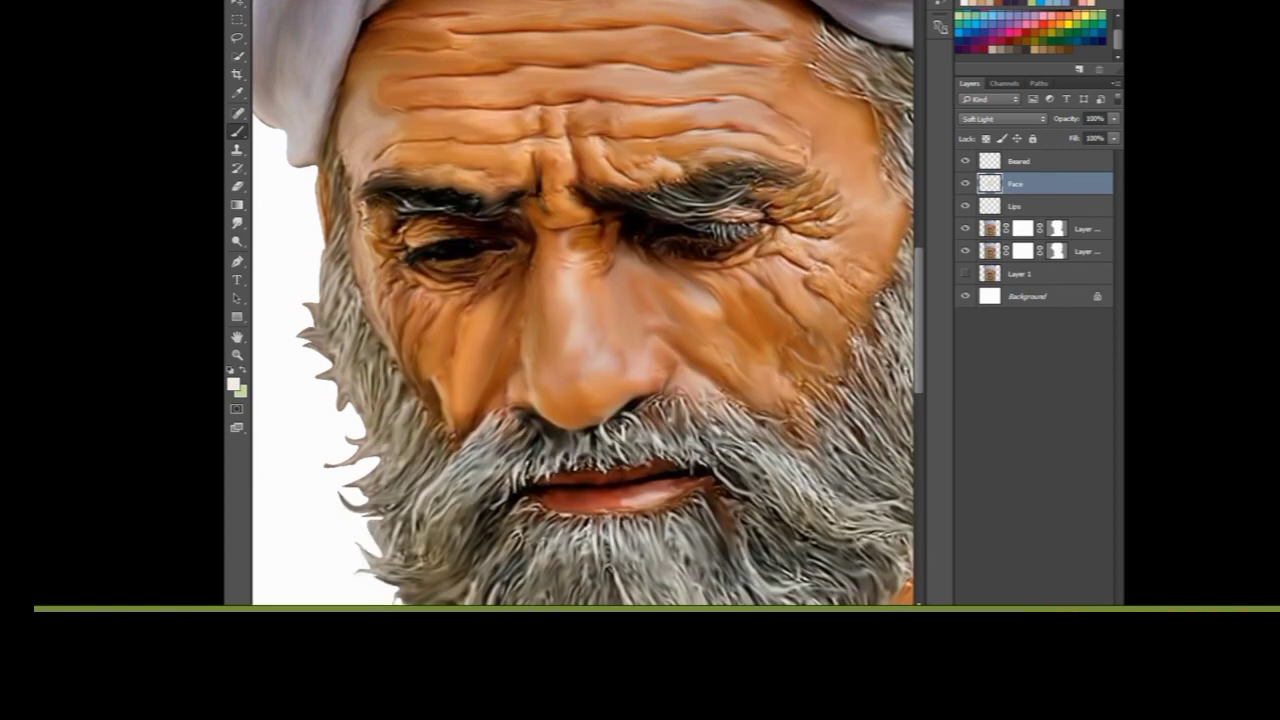
key(F5)
key(F5)
Step: Zoom out to view the whole turbaned portrait and select the masked portrait layer
scroll(694, 294, up, 1)
scroll(663, 289, up, 3)
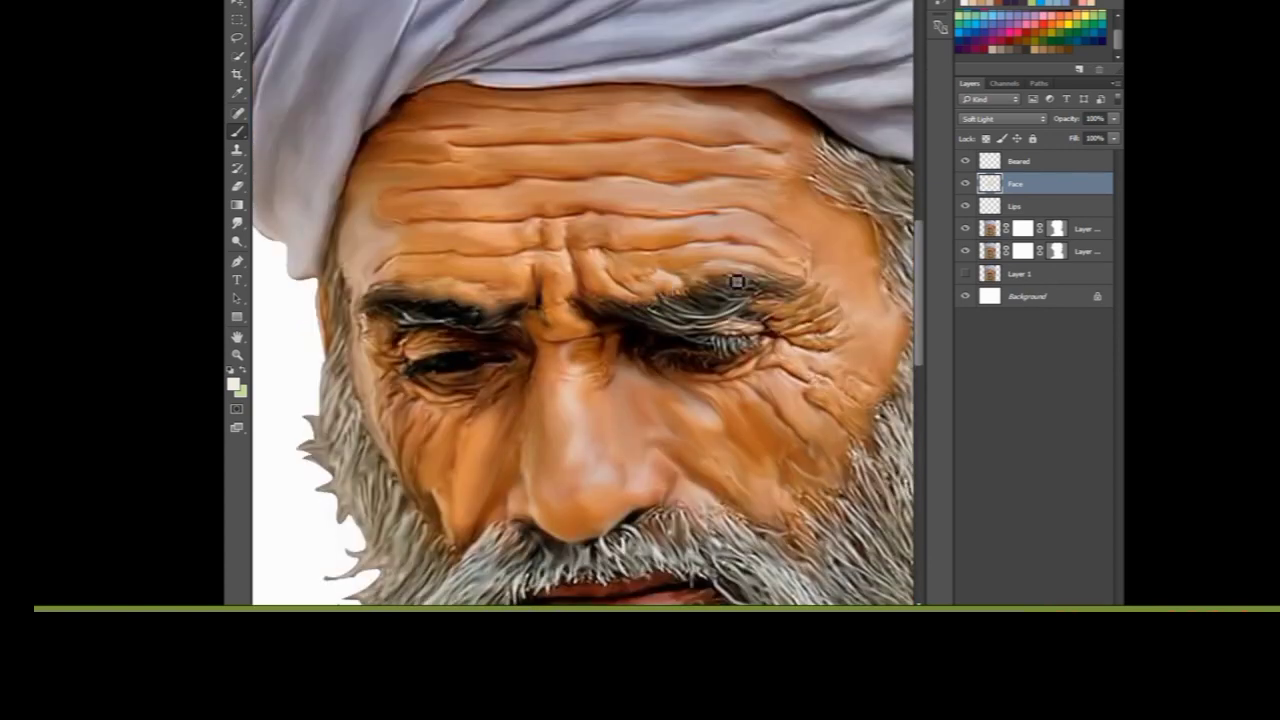
scroll(714, 282, down, 1)
scroll(716, 276, down, 1)
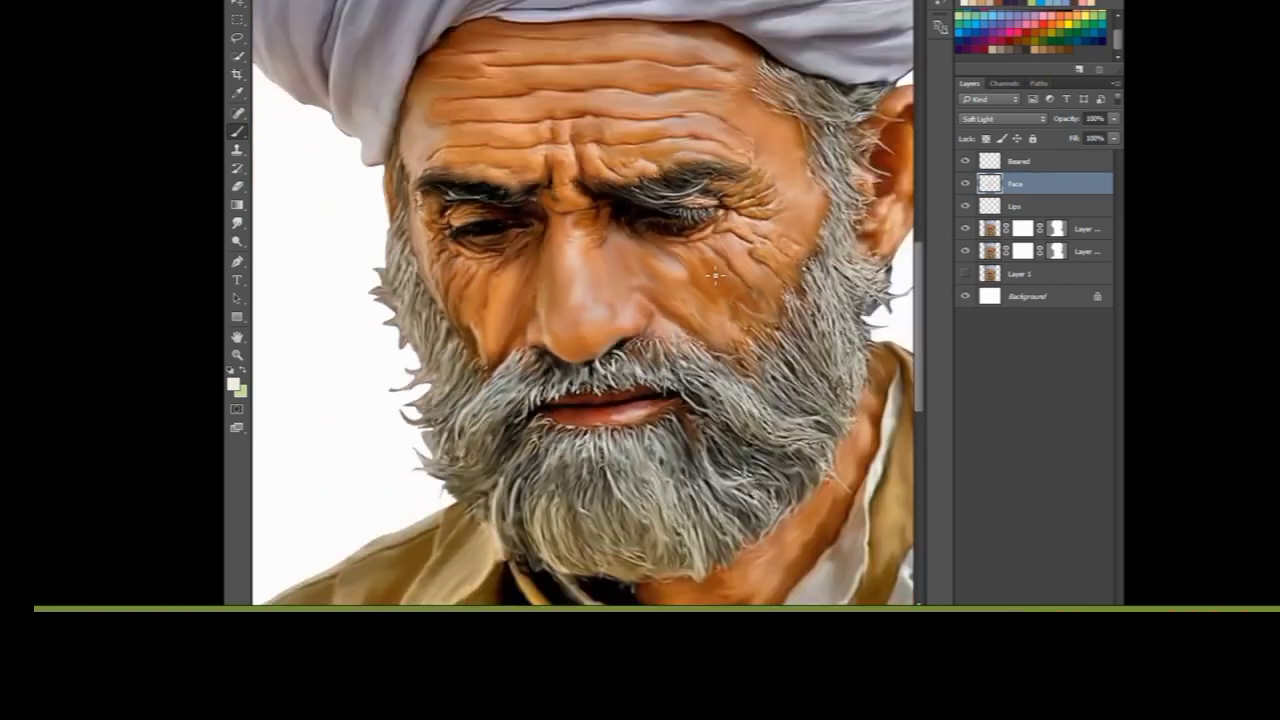
scroll(540, 266, up, 1)
scroll(550, 270, down, 2)
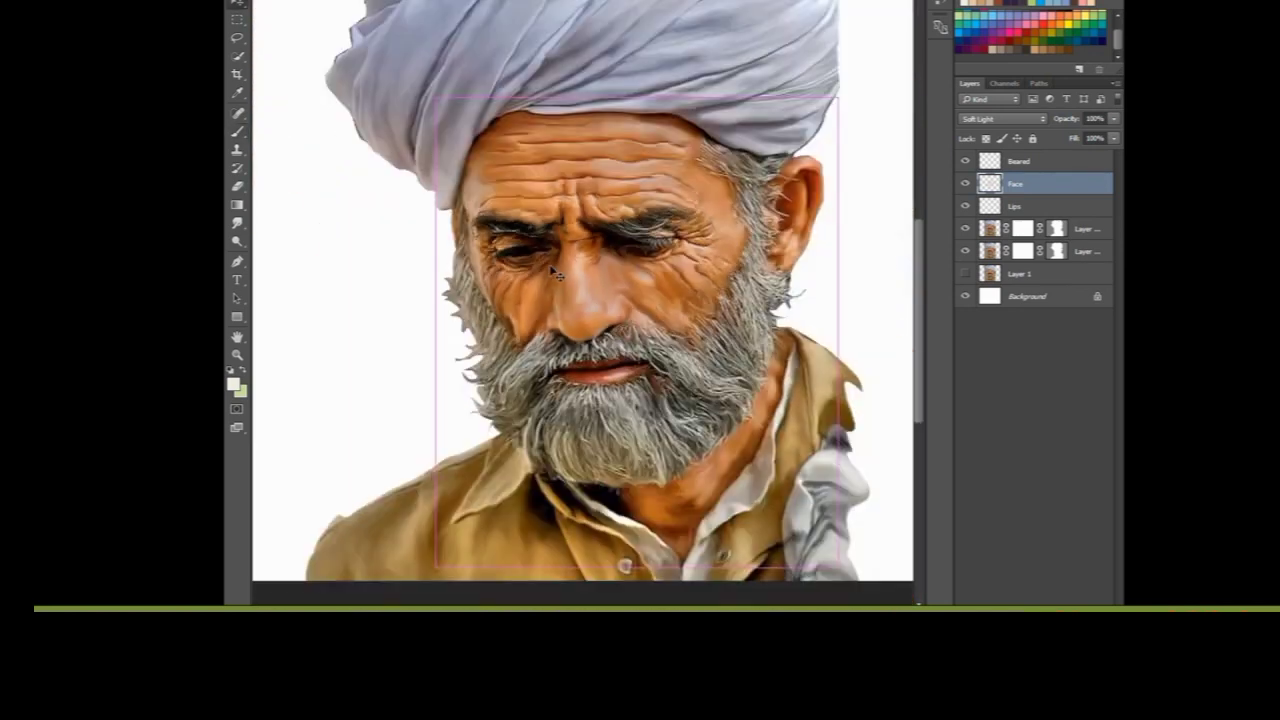
scroll(700, 260, down, 1)
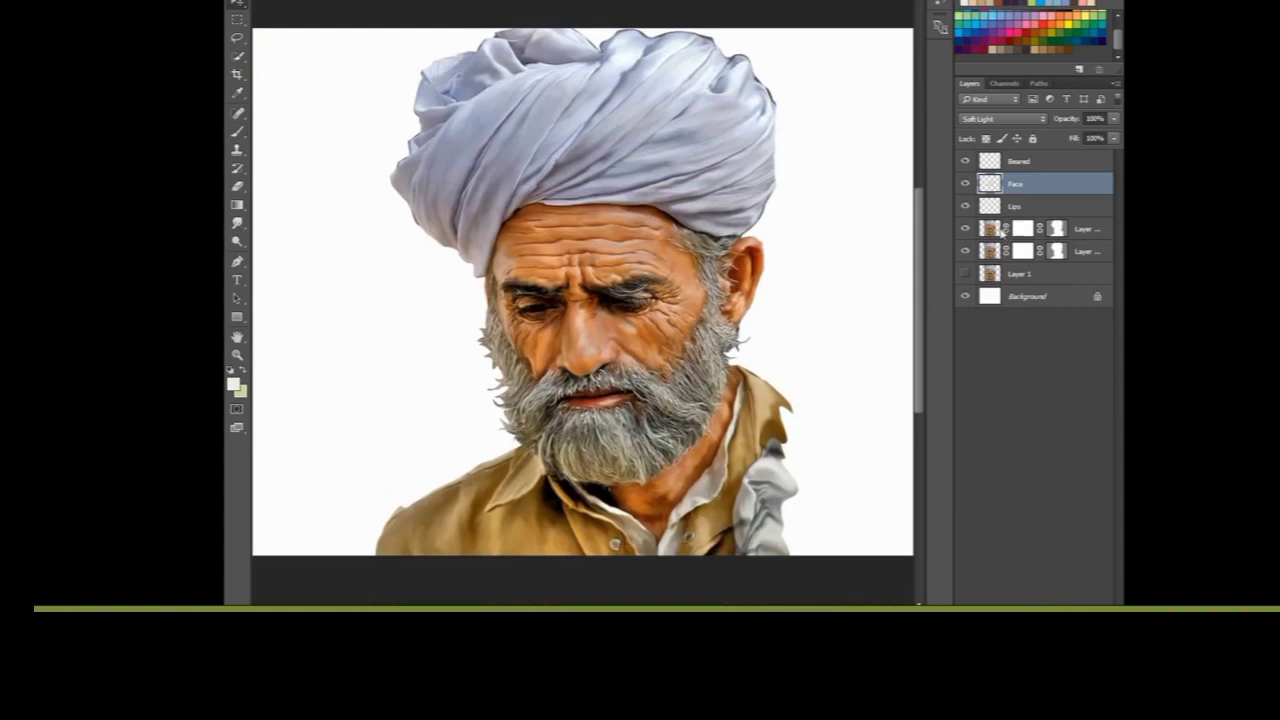
click(1000, 230)
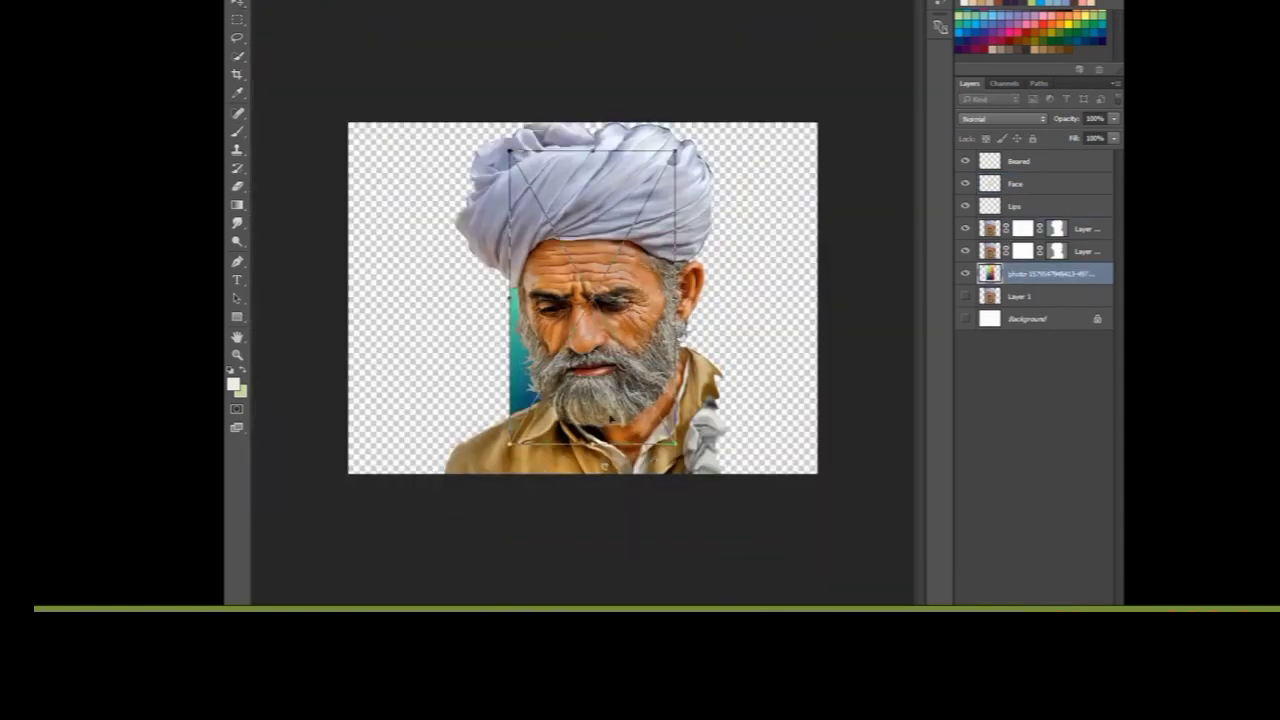
Step: Drag the transform handles so the rainbow gradient photo reaches every canvas edge
drag(675, 443, 722, 472)
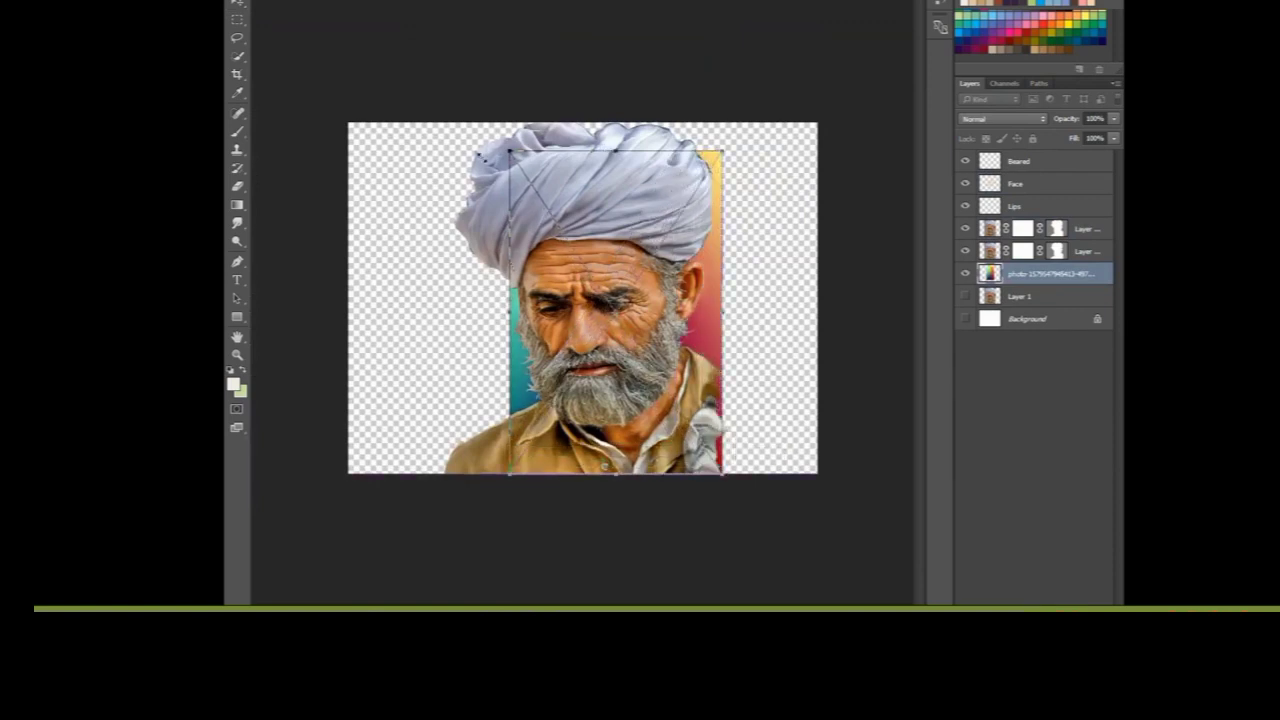
mouse_move(510, 151)
mouse_down()
mouse_move(460, 121)
mouse_move(349, 123)
mouse_up()
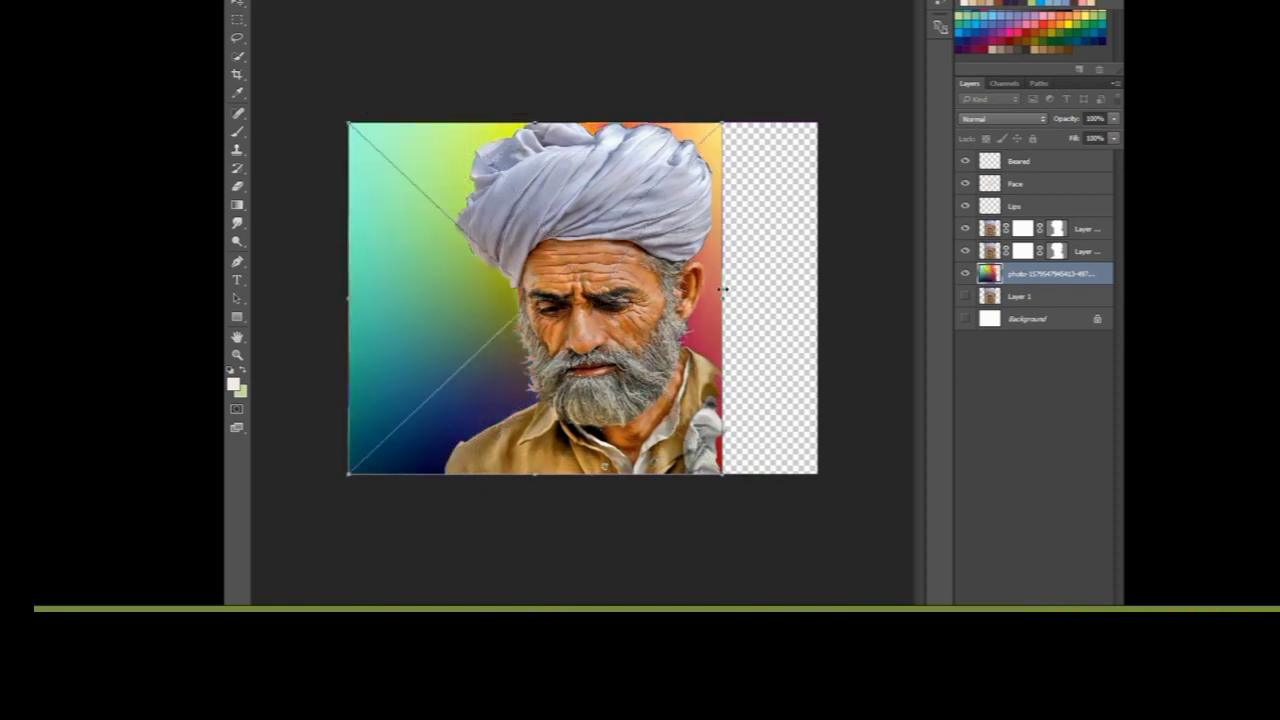
drag(739, 300, 818, 315)
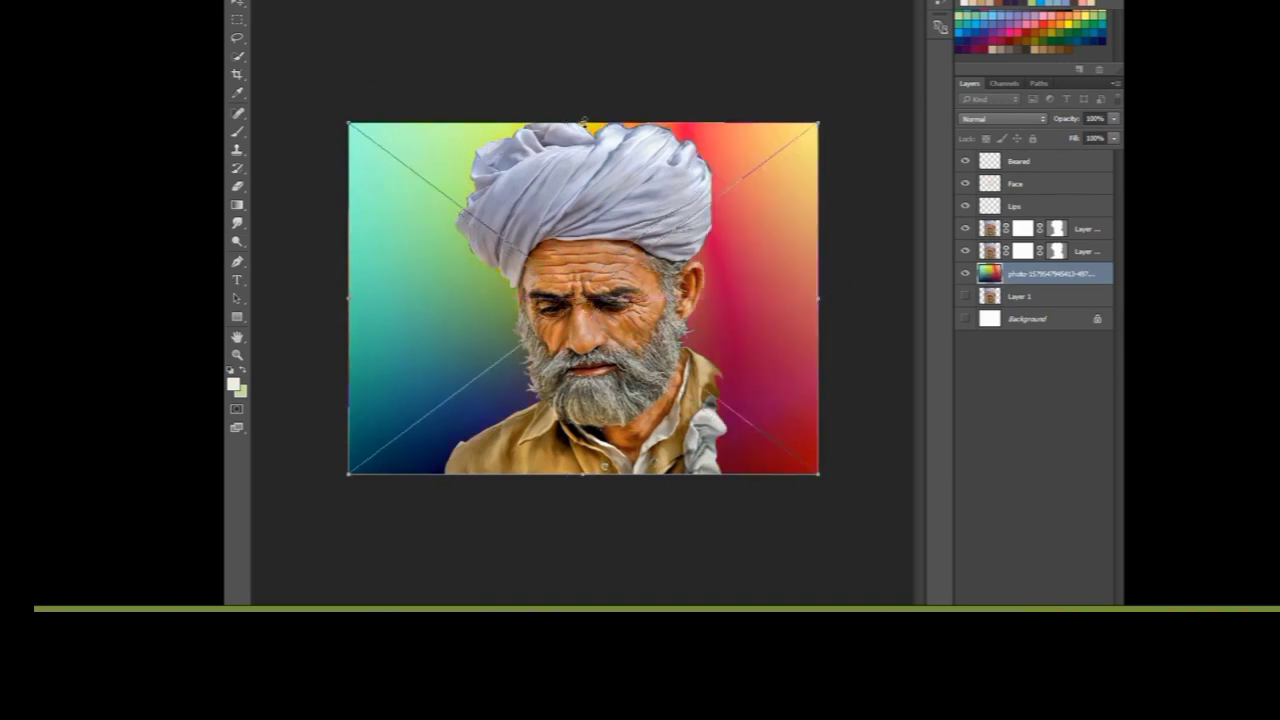
drag(583, 121, 583, 116)
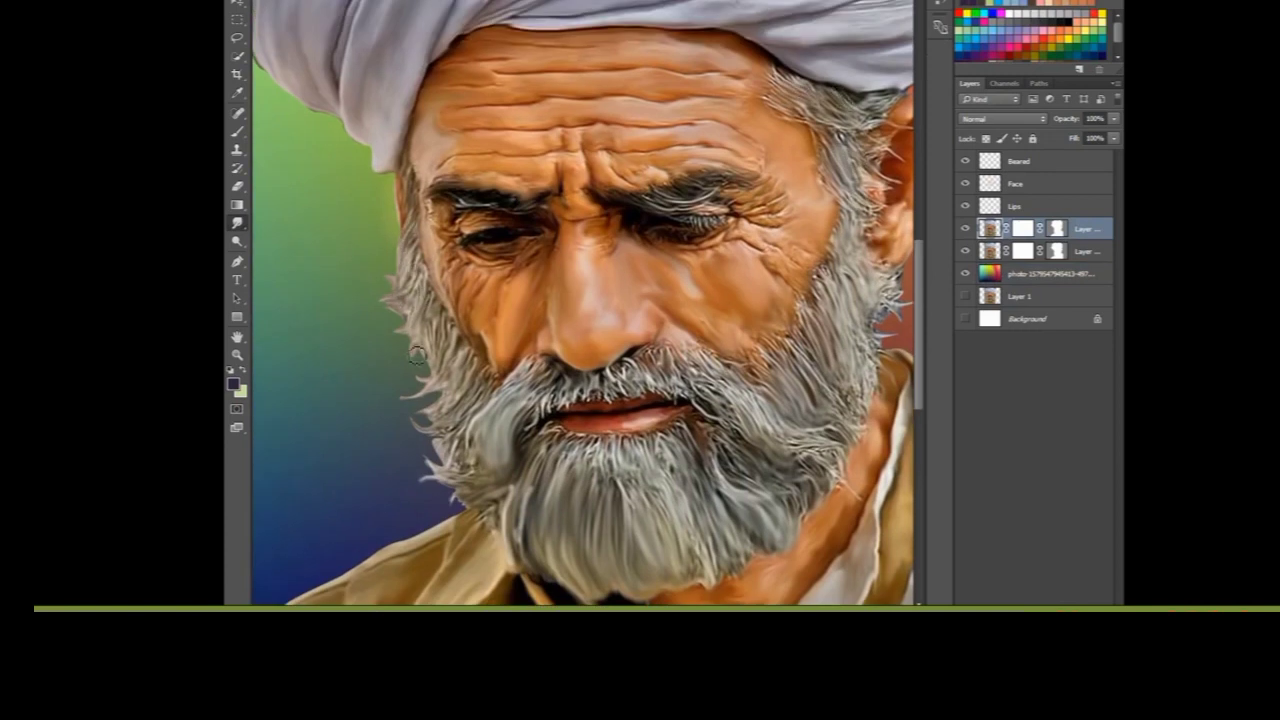
Step: Smudge the straggly hair along the beard's left edge, then select the Face layer
drag(443, 386, 480, 430)
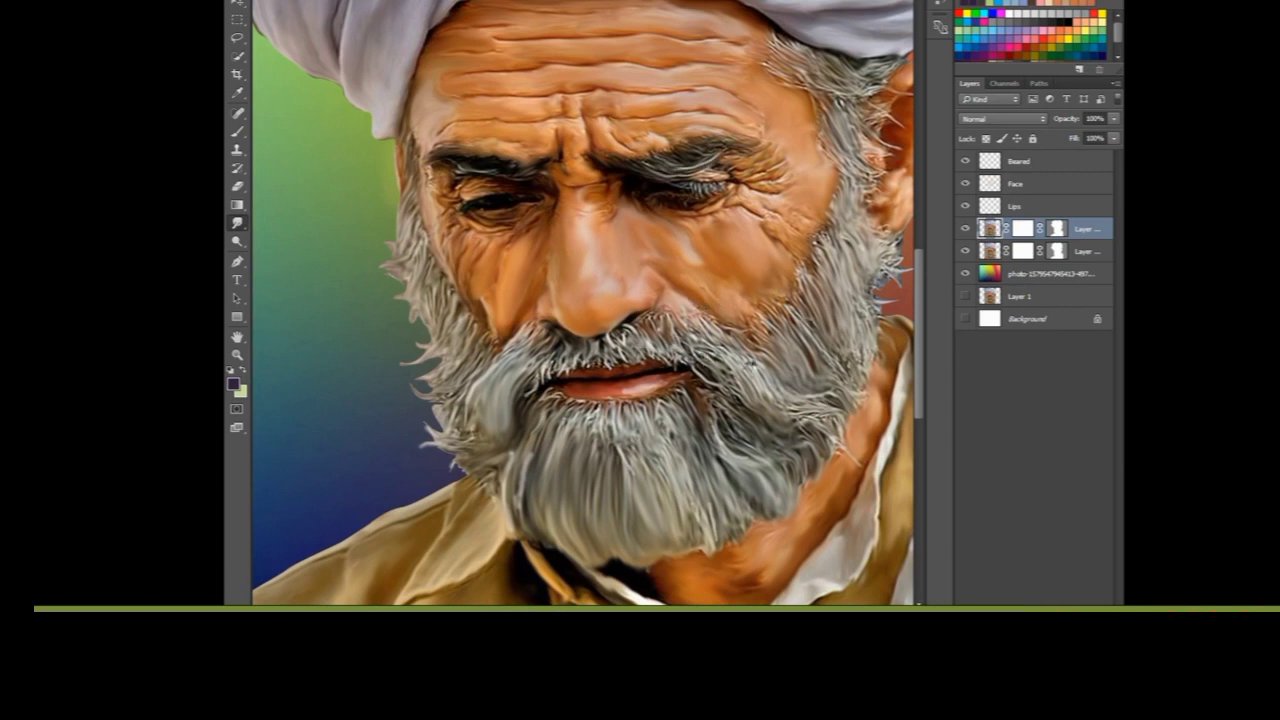
key(ctrl+minus)
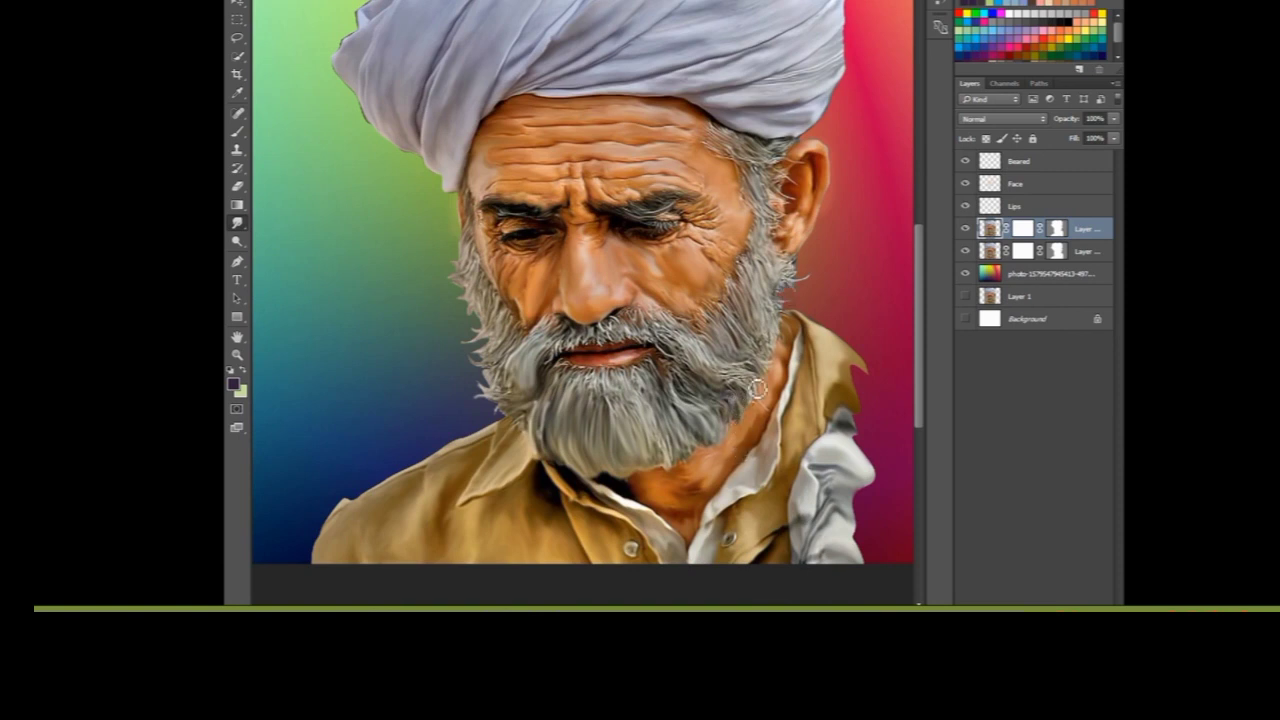
click(1020, 190)
Step: Set the brush colour to near-white and choose a different brush tip
key(b)
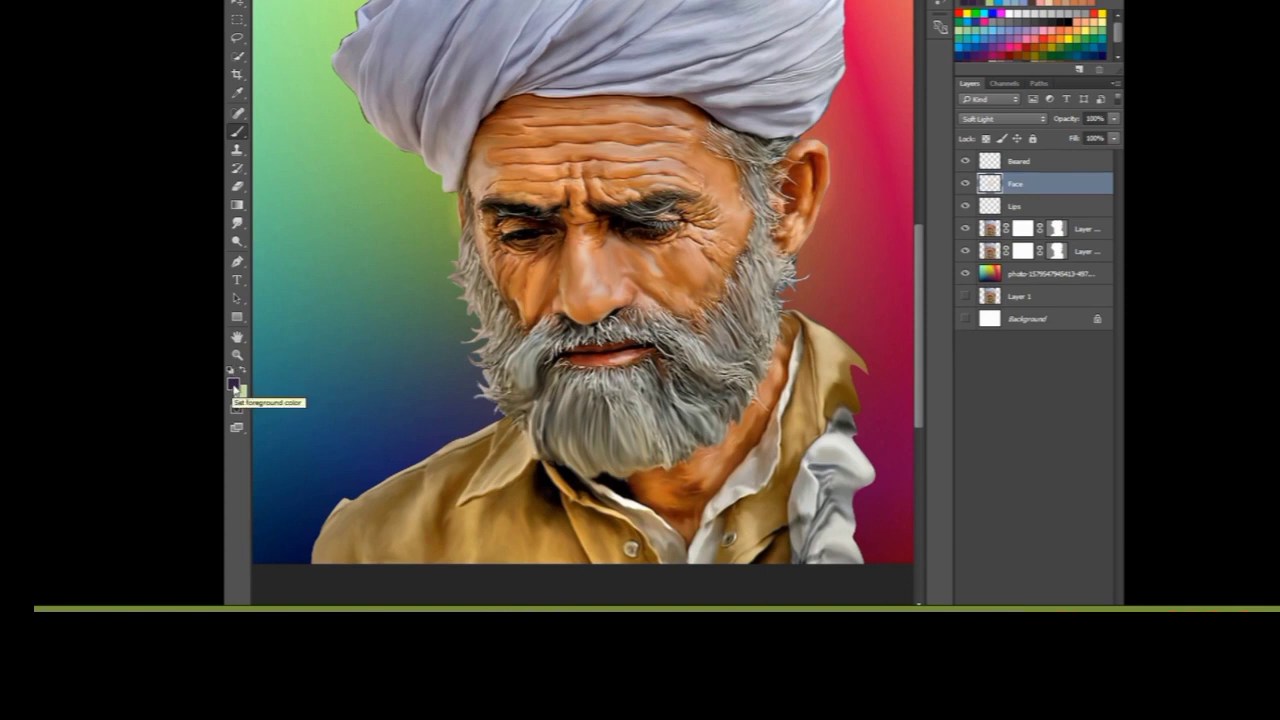
click(234, 386)
click(598, 356)
click(920, 337)
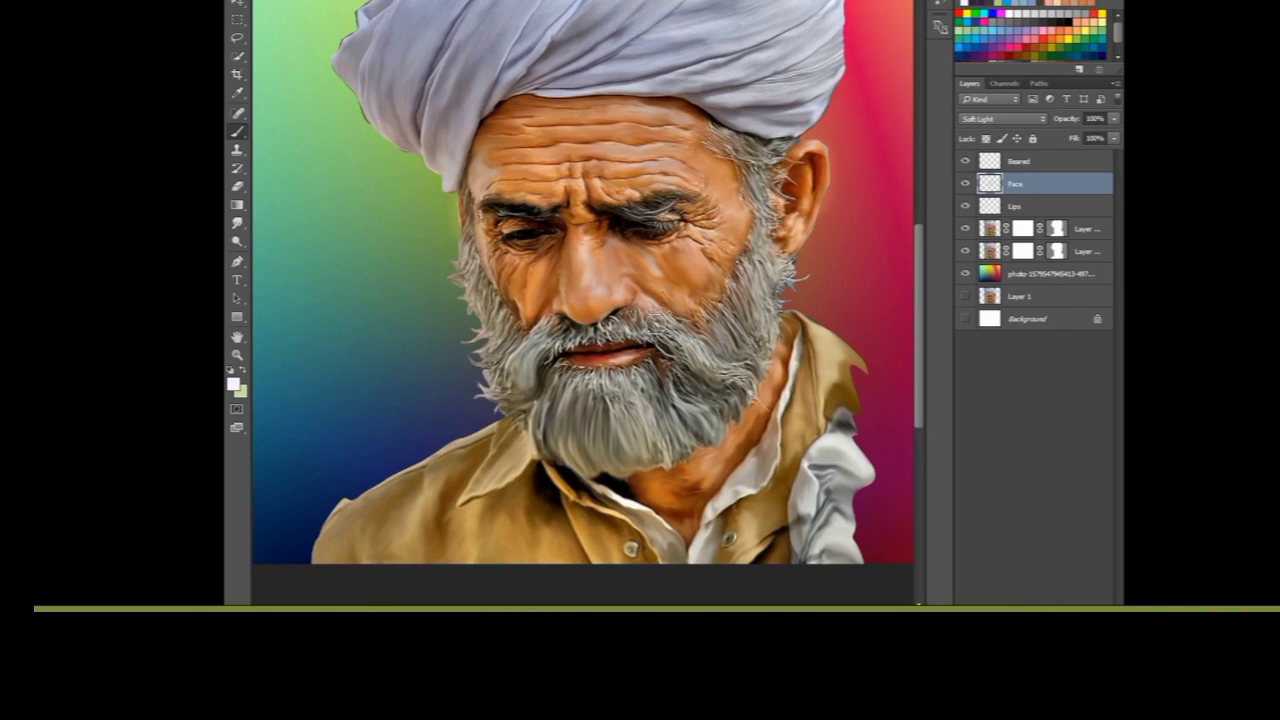
key(F5)
click(524, 93)
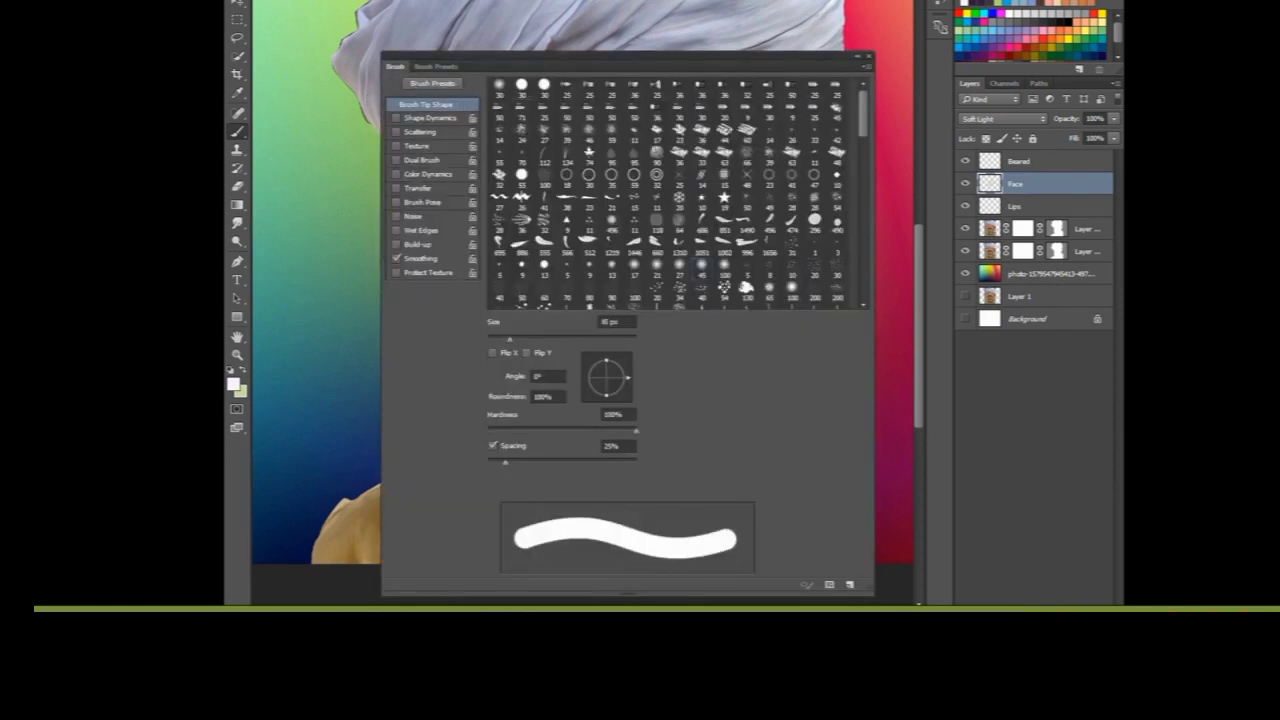
key(F5)
Step: Try Multiply, Soft Light and Lighter Color blending on the masked portrait layer
key(ctrl+plus)
key(ctrl+plus)
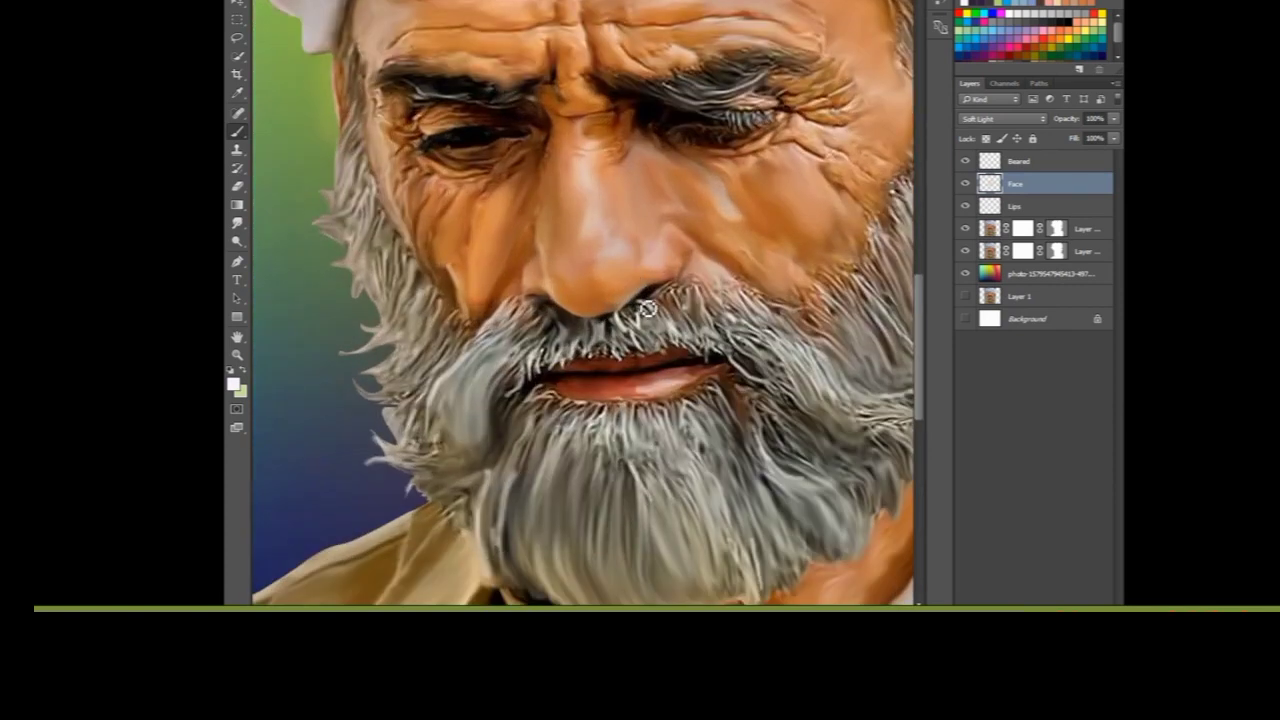
key(alt+bracketleft)
key(alt+bracketleft)
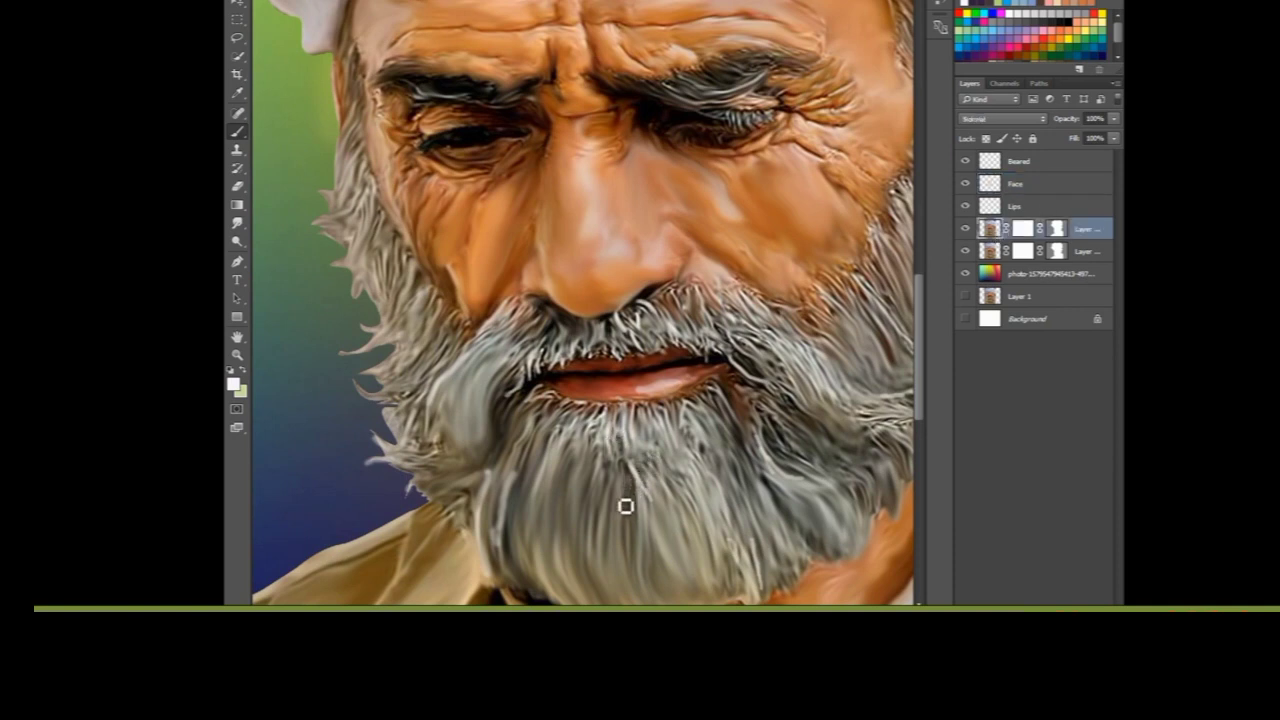
scroll(648, 515, down, 2)
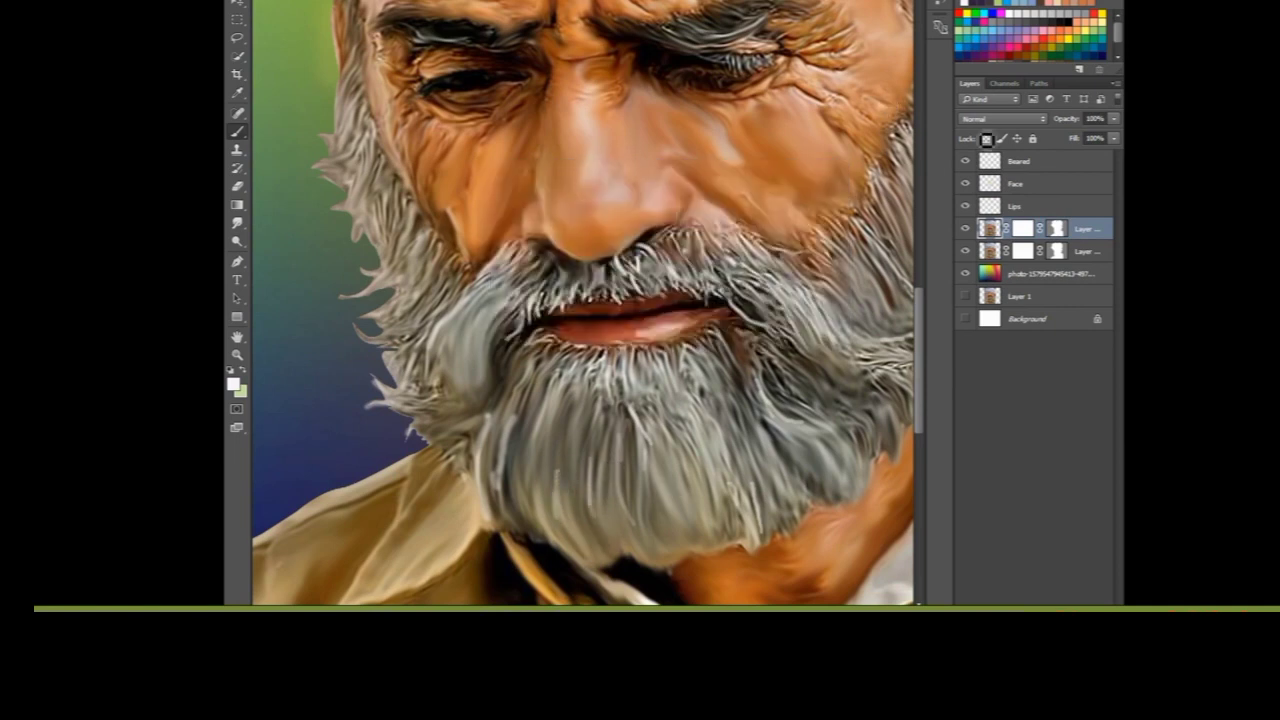
key(shift+alt+m)
click(1003, 118)
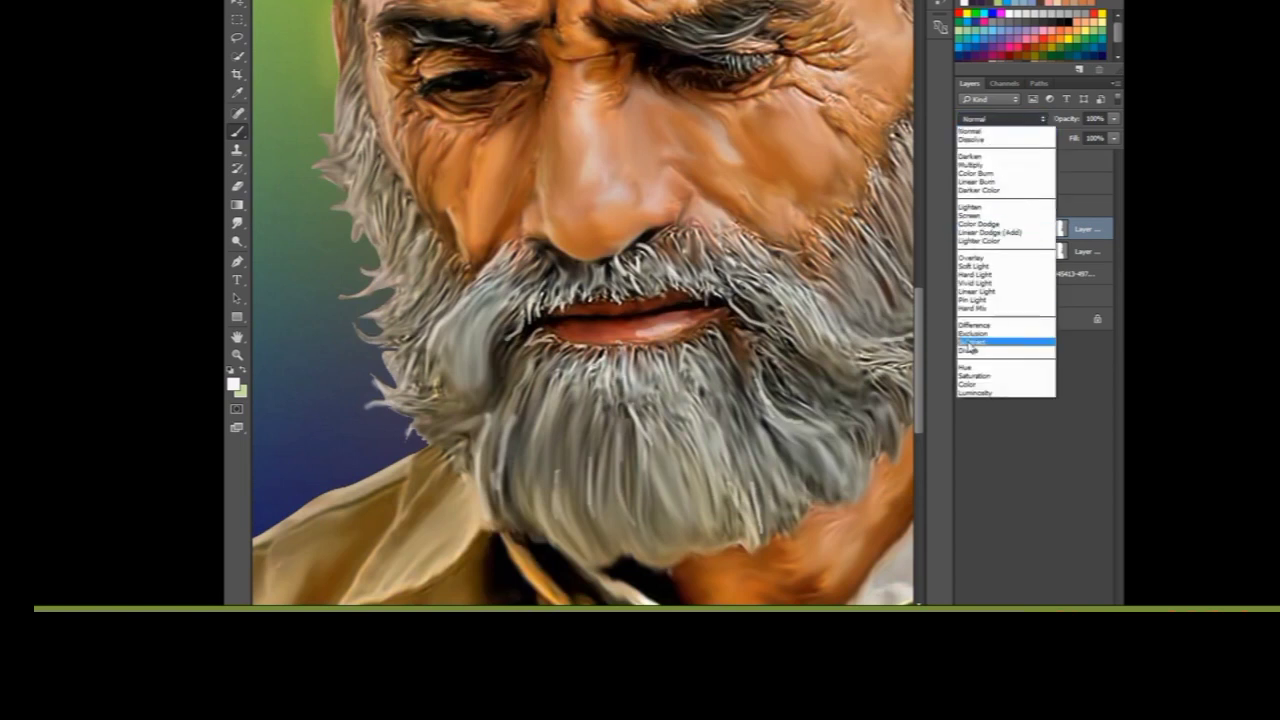
click(1000, 262)
key(ctrl+minus)
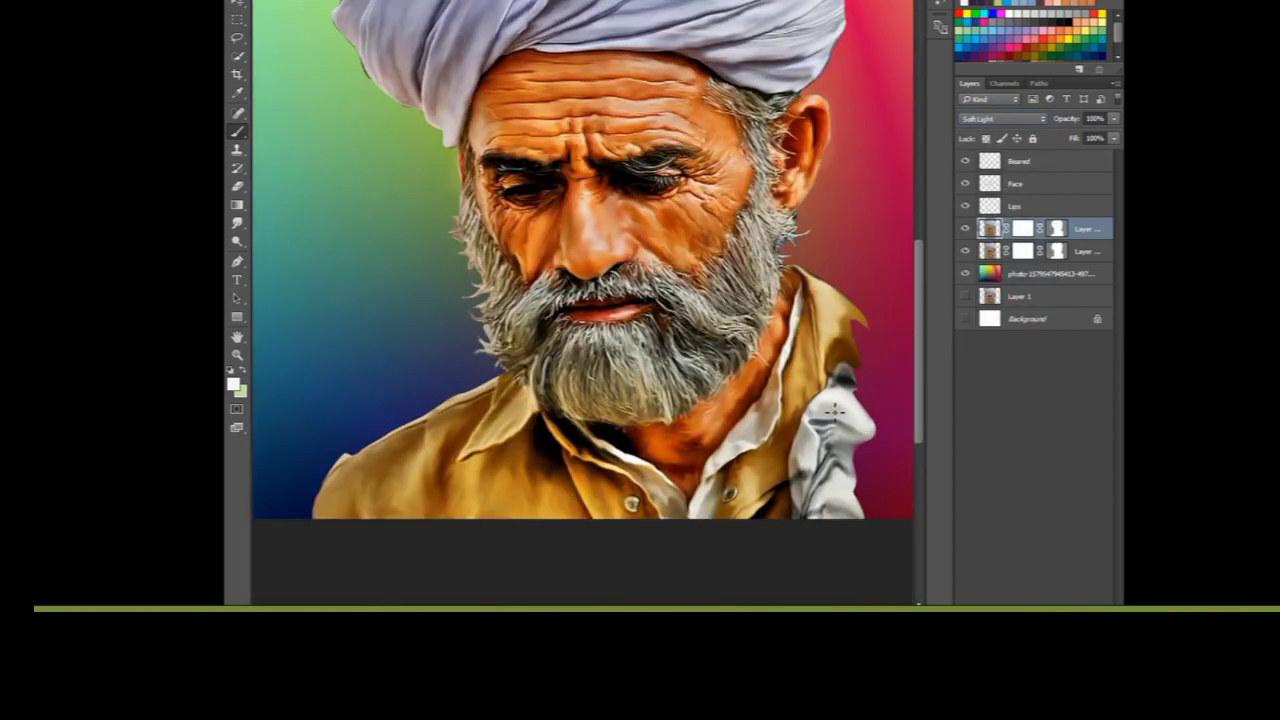
key(shift+minus)
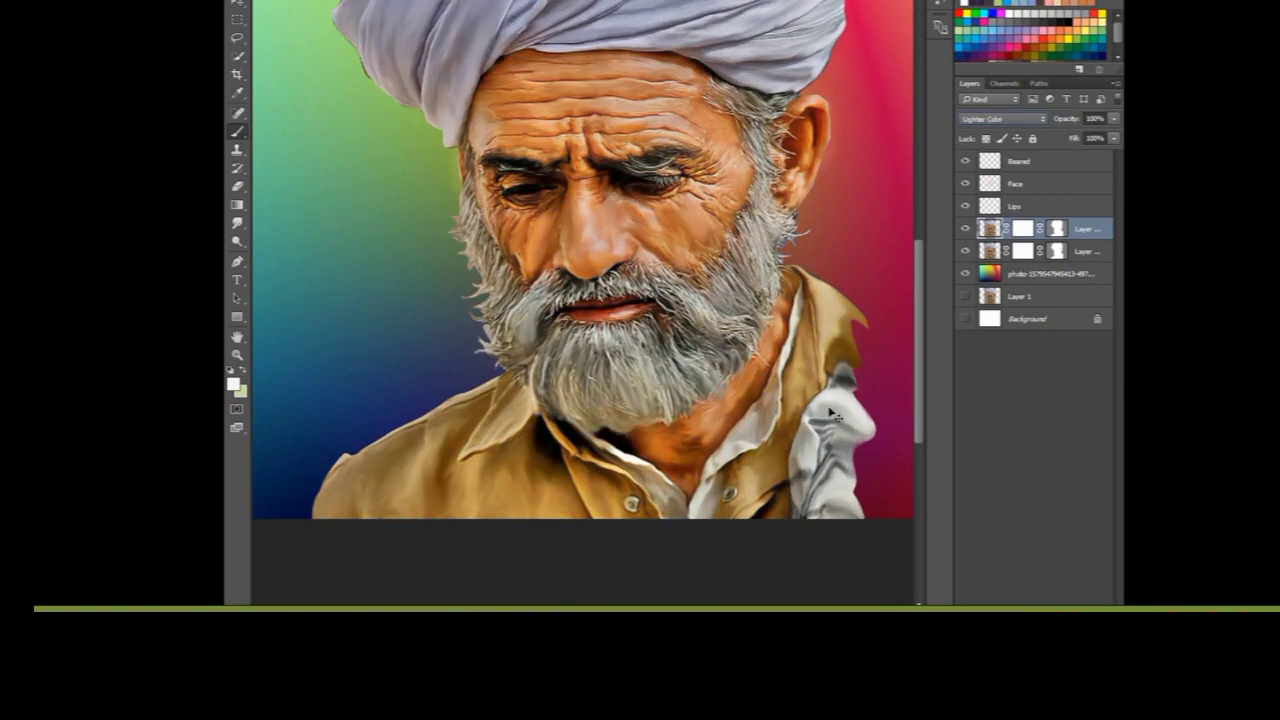
scroll(833, 410, up, 2)
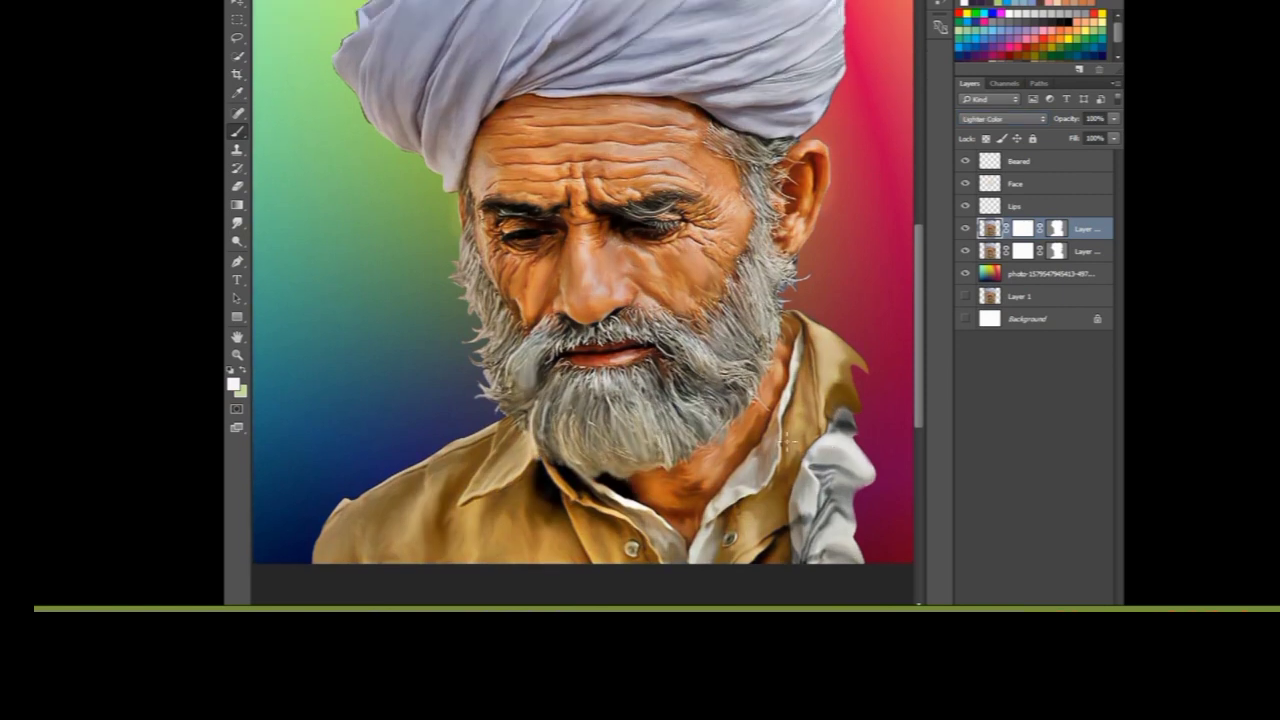
Step: Smudge the beard strands and return the portrait layer to Normal blending
key(ctrl+plus)
click(237, 222)
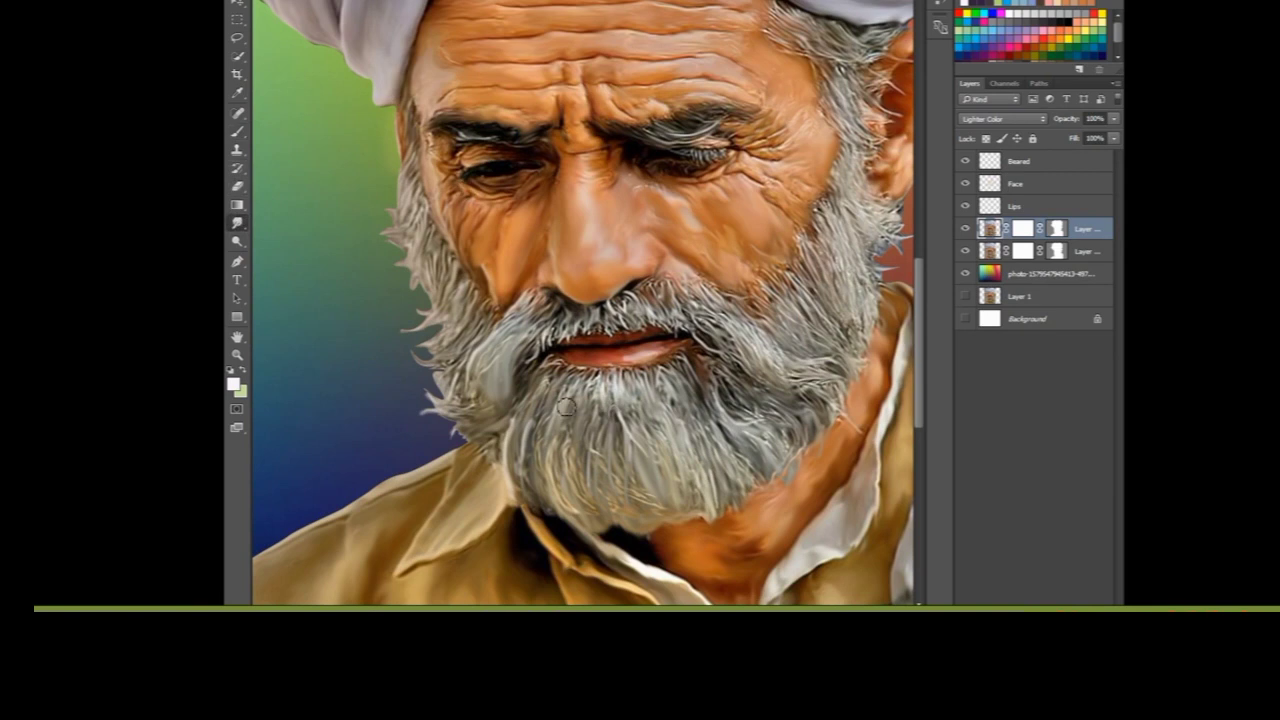
click(1000, 118)
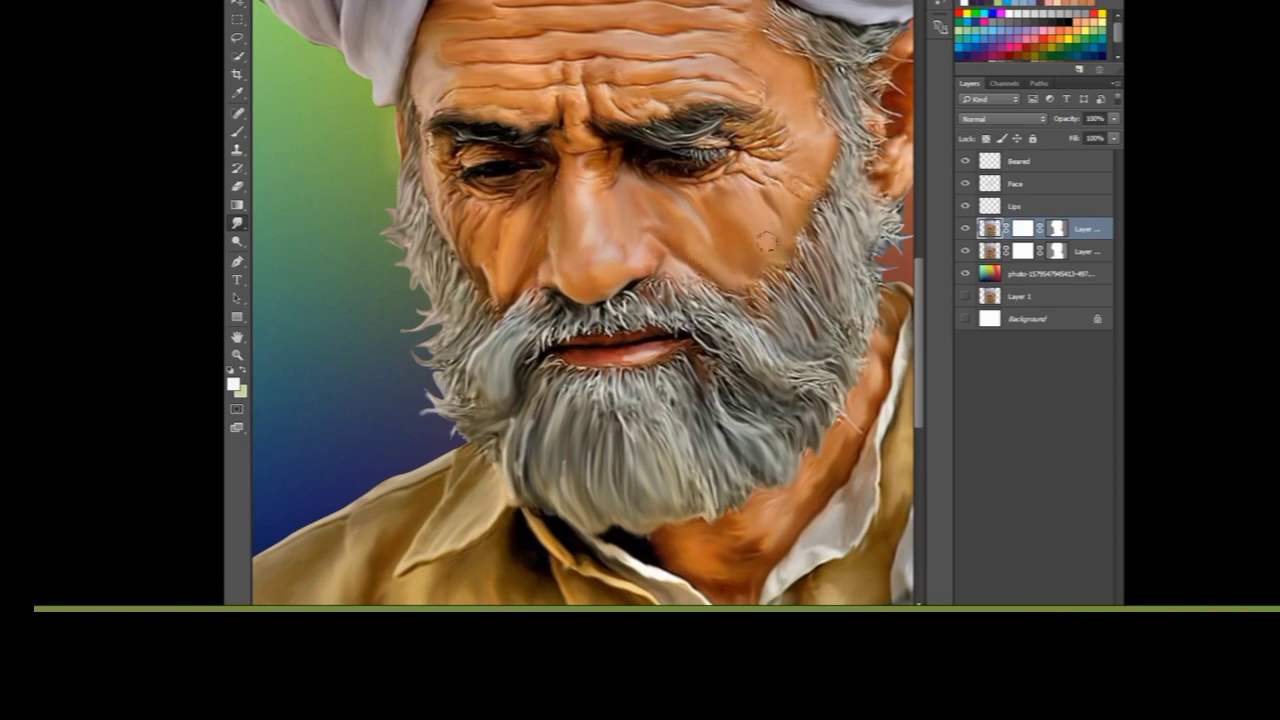
Step: Pick a pale beige brush colour, ending on the masked portrait layer
key(b)
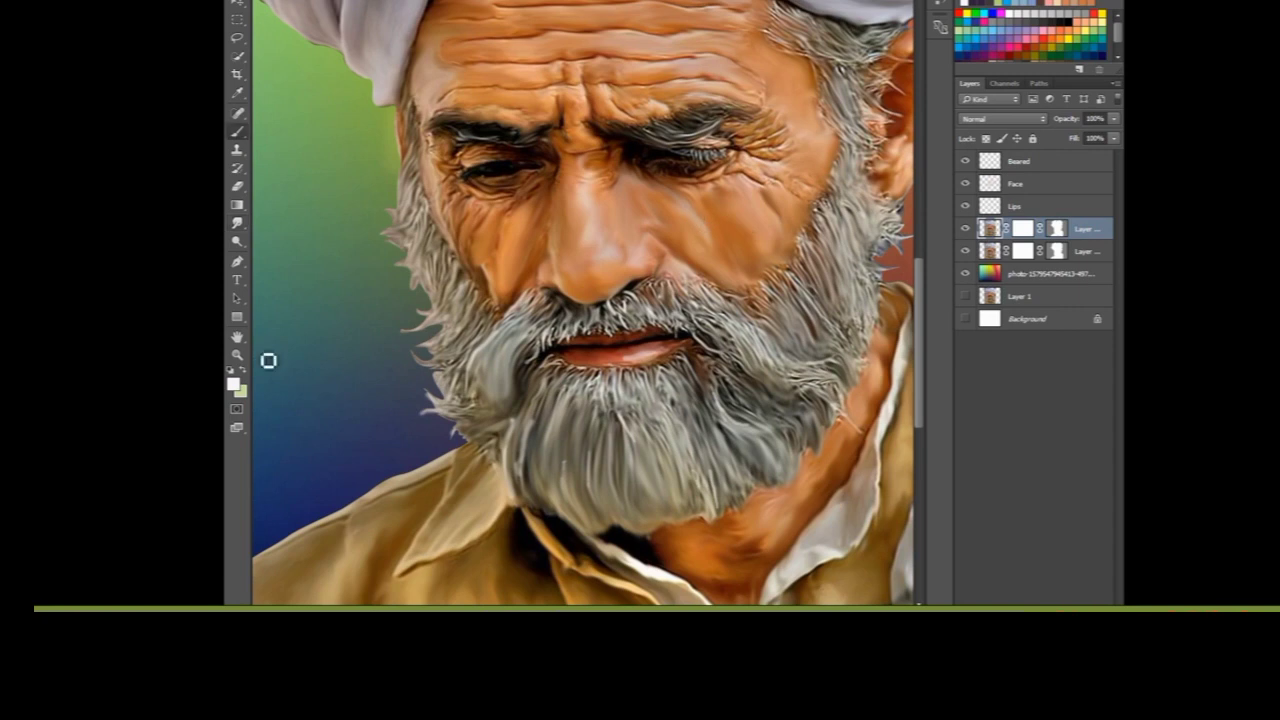
click(1040, 184)
click(1056, 4)
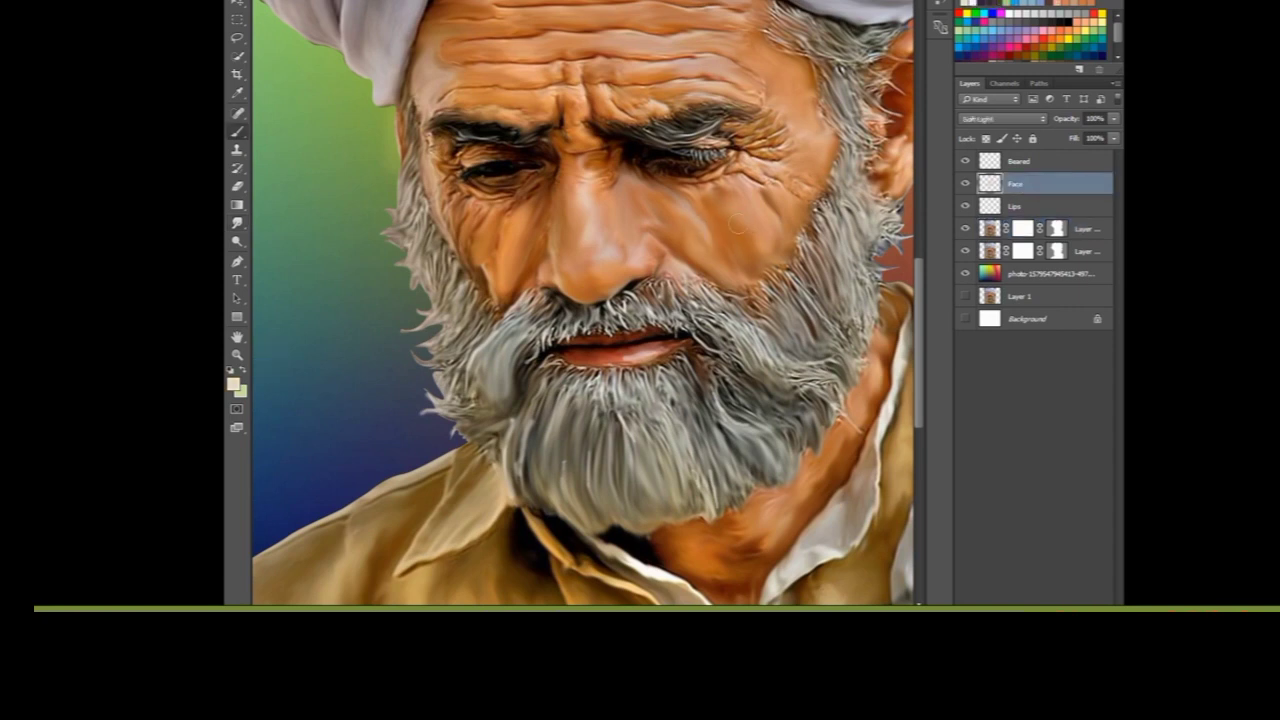
click(980, 229)
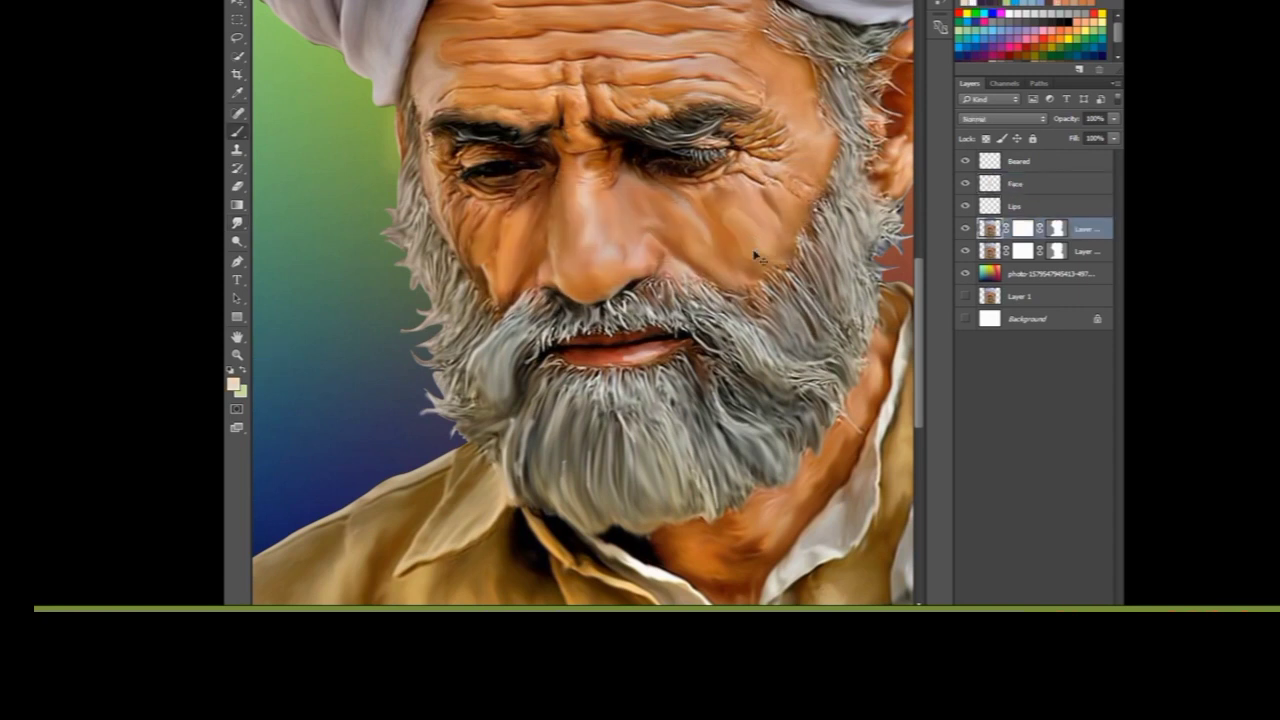
Step: Brush peach highlights on the cheek and upper forehead, then pick a light lavender colour
key(F5)
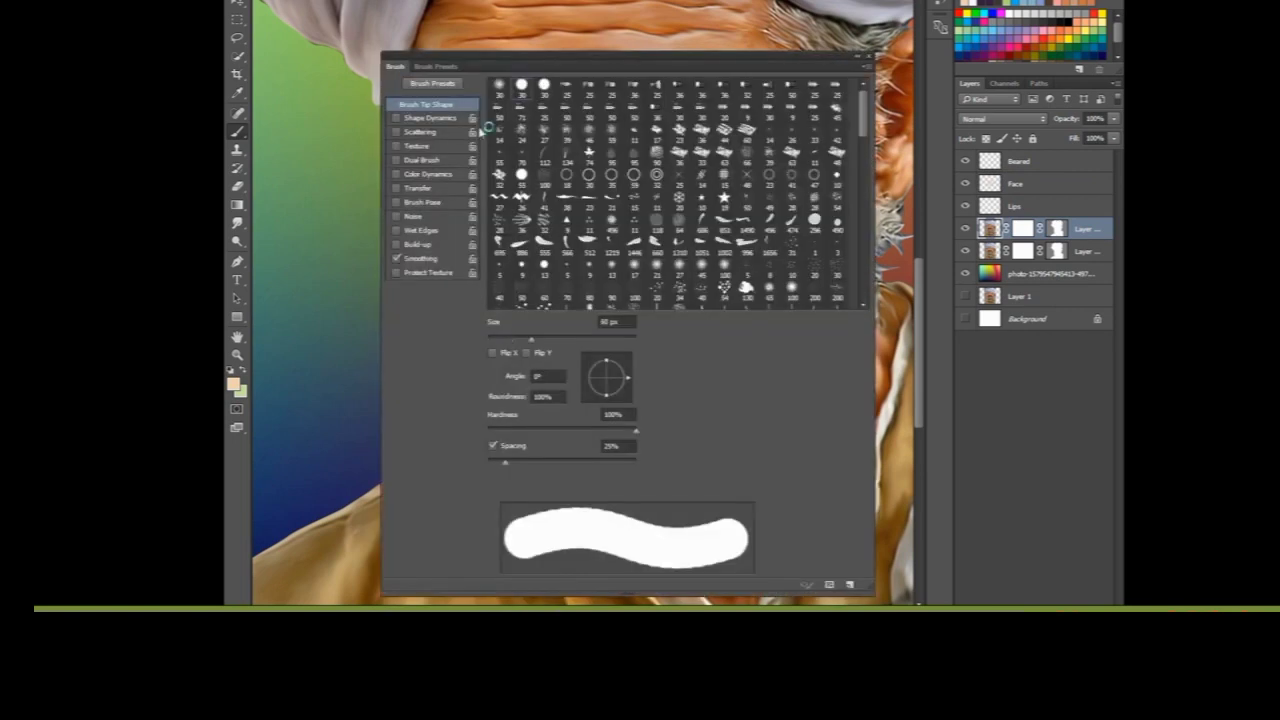
key(F5)
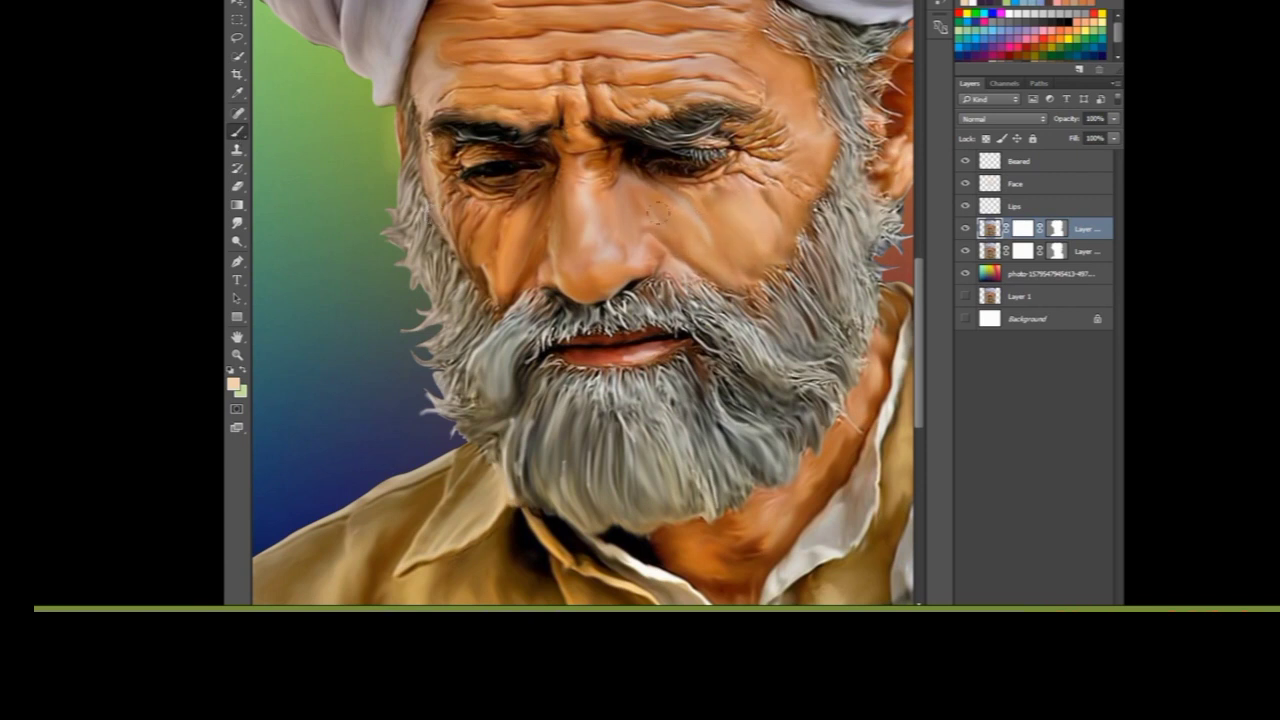
drag(550, 205, 500, 250)
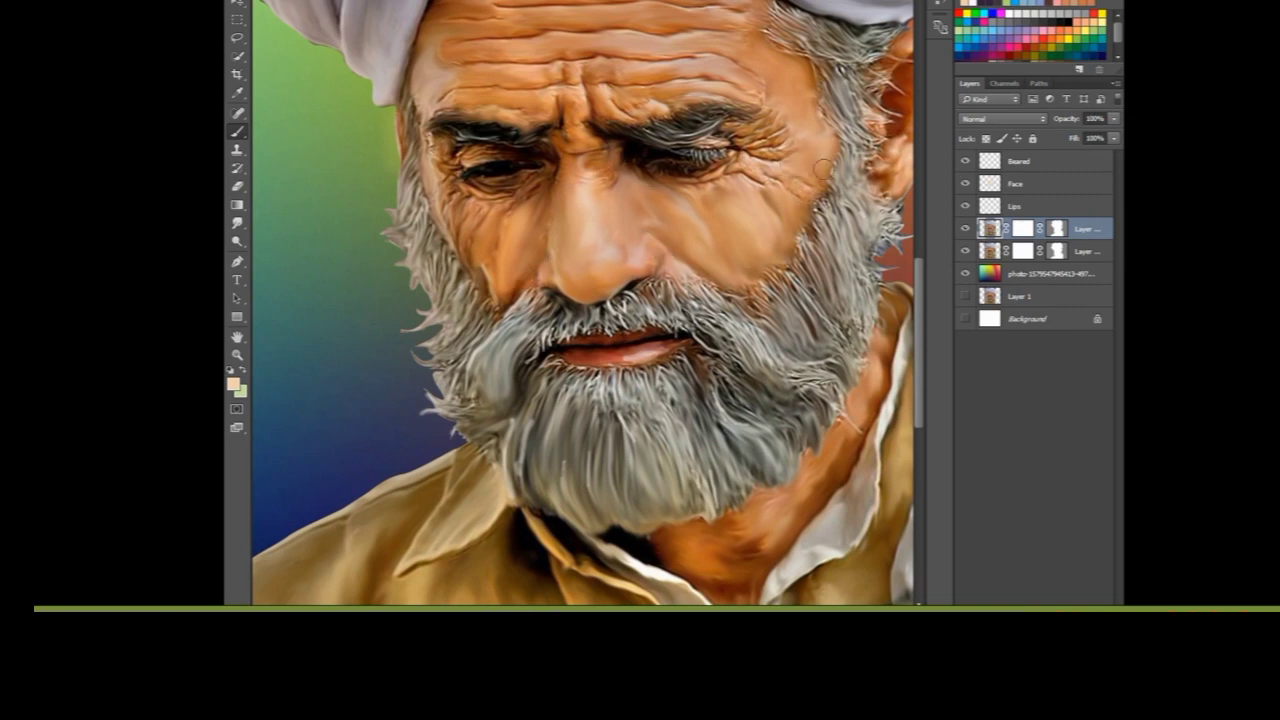
scroll(778, 175, up, 2)
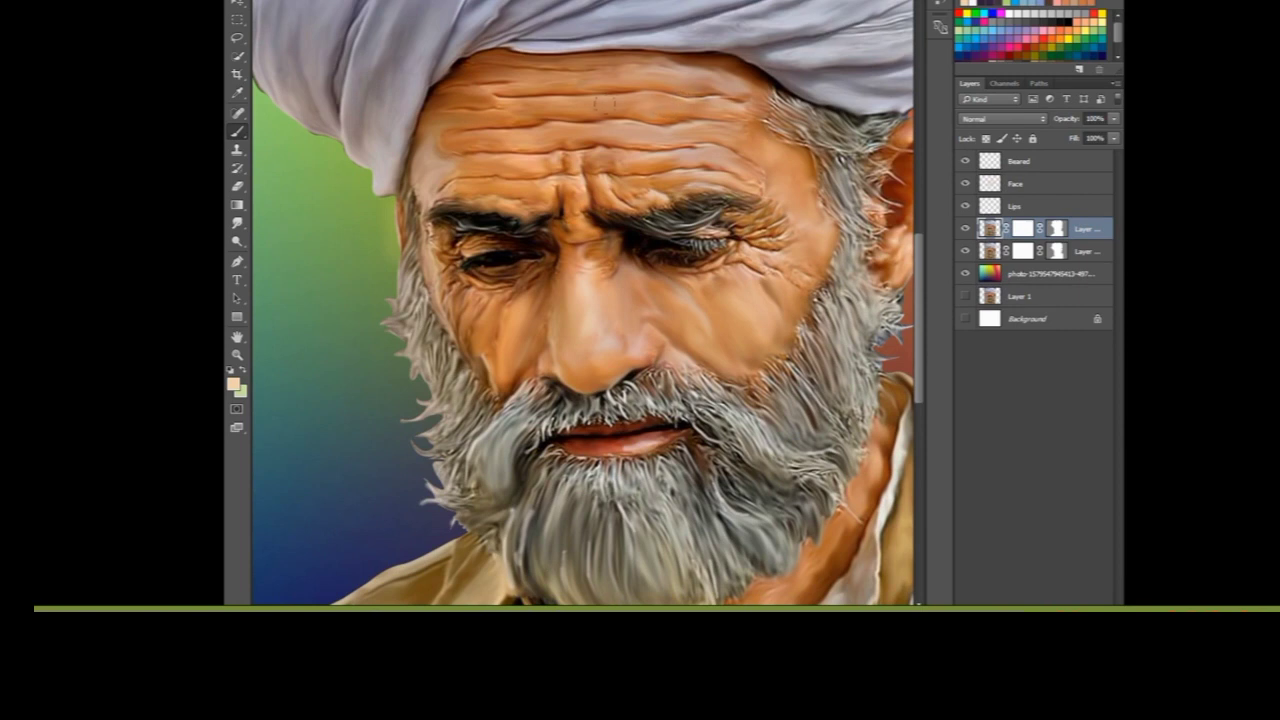
drag(568, 106, 458, 112)
drag(670, 60, 760, 80)
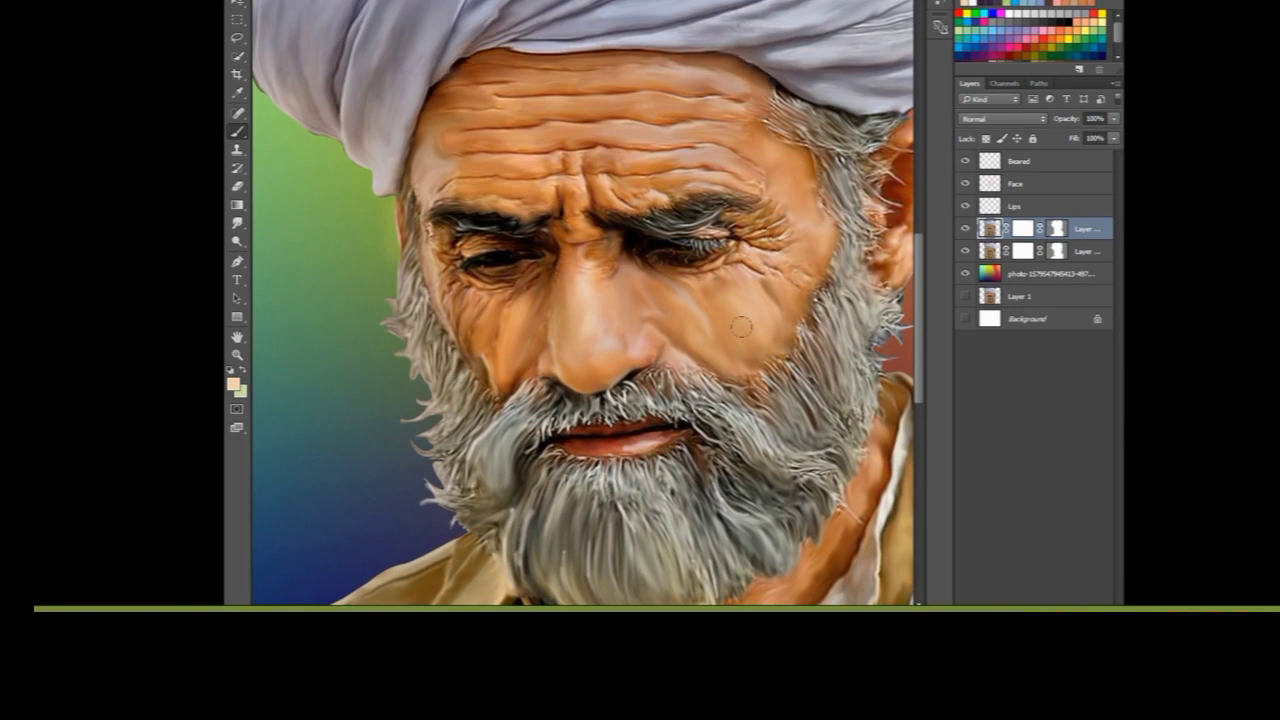
click(1014, 15)
key(ctrl+minus)
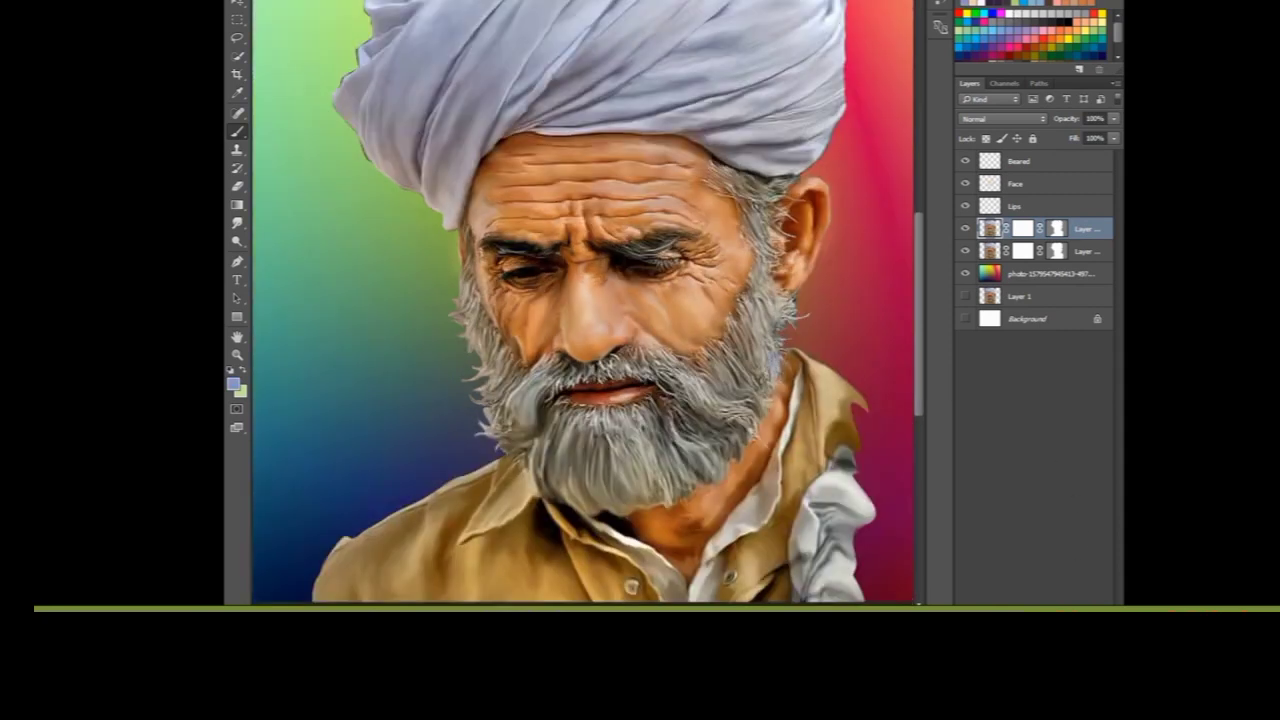
Step: On a new Layer 2, paint a faint lavender-blue glow along the collar
click(1030, 160)
key(ctrl+shift+alt+n)
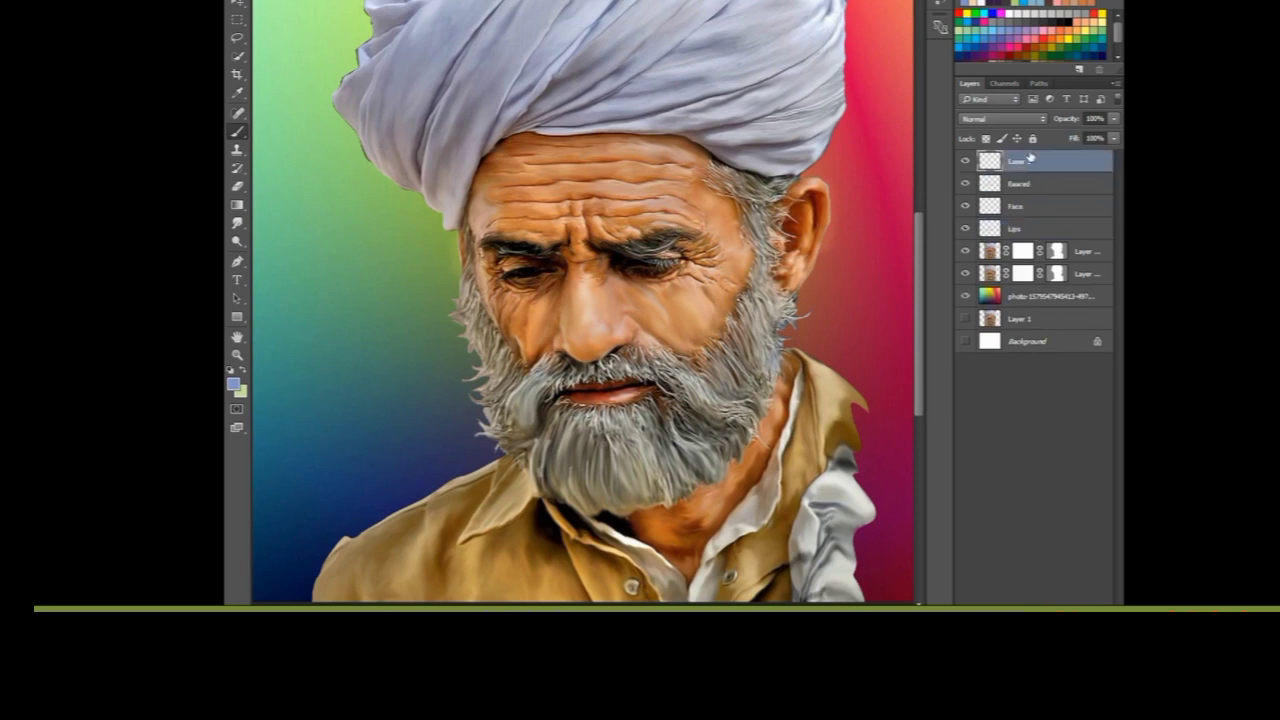
drag(800, 355, 866, 421)
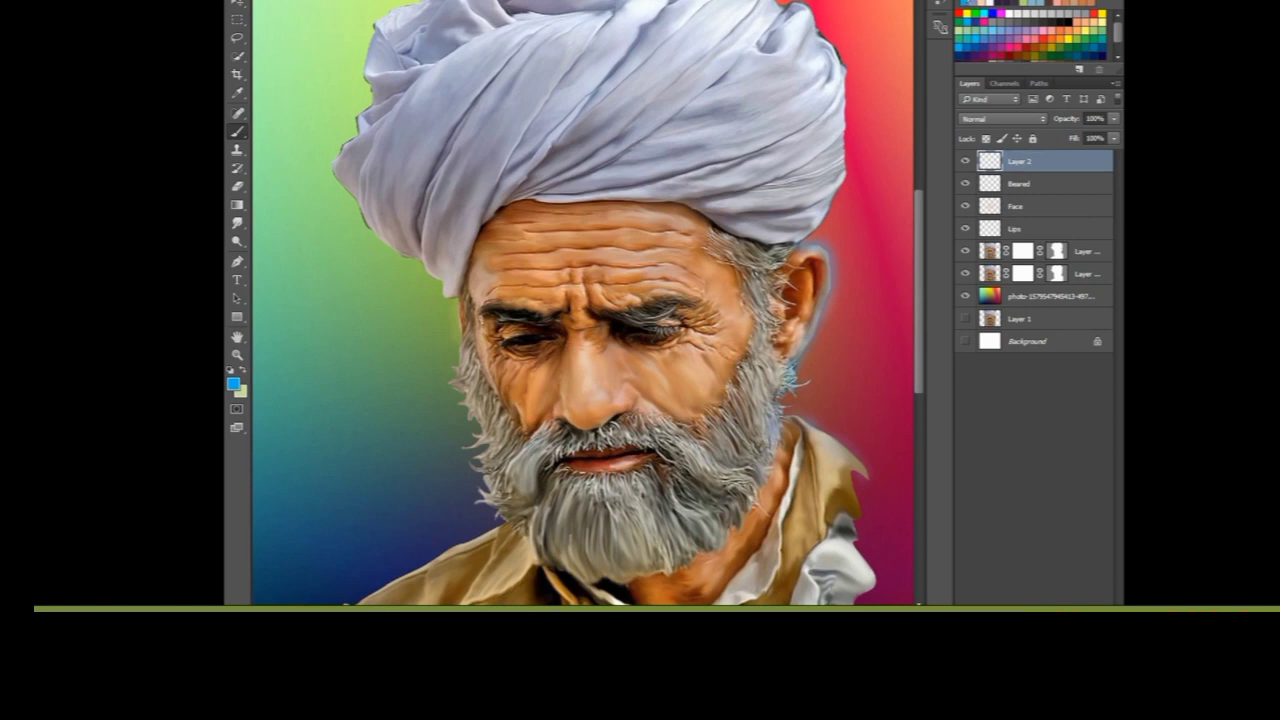
drag(1116, 50, 1116, 35)
click(1013, 19)
scroll(858, 452, down, 1)
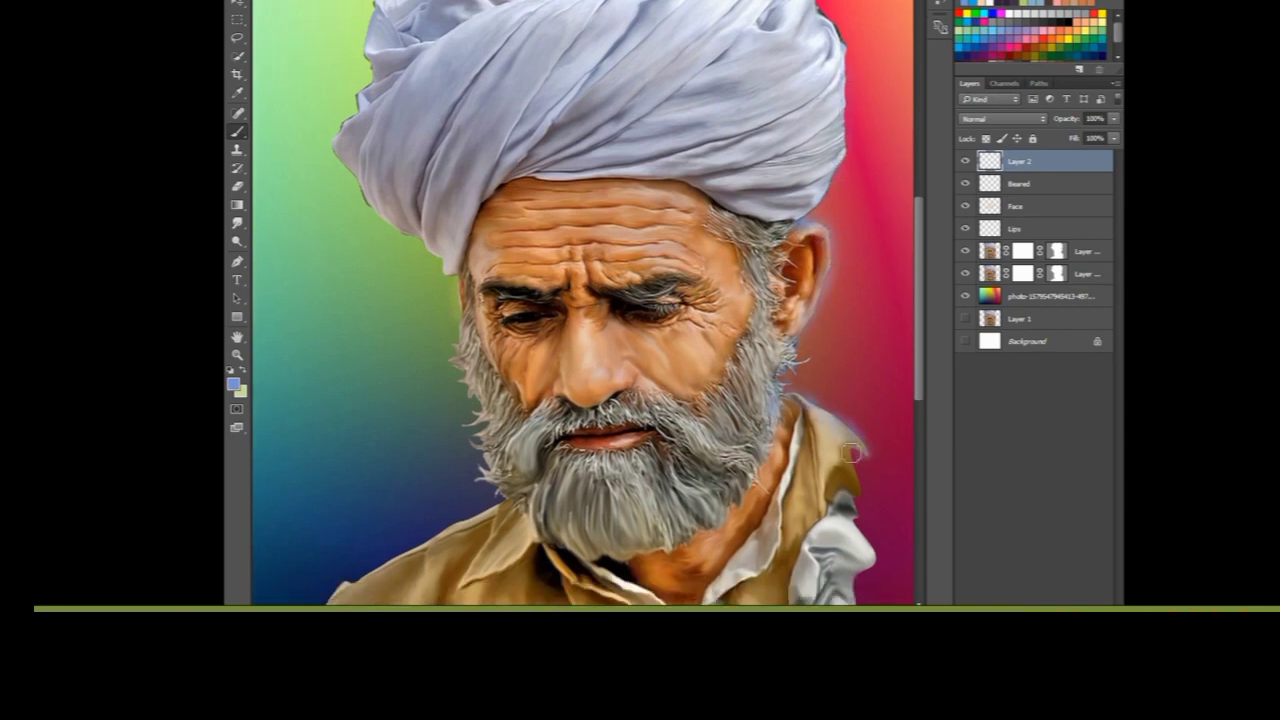
scroll(862, 515, down, 1)
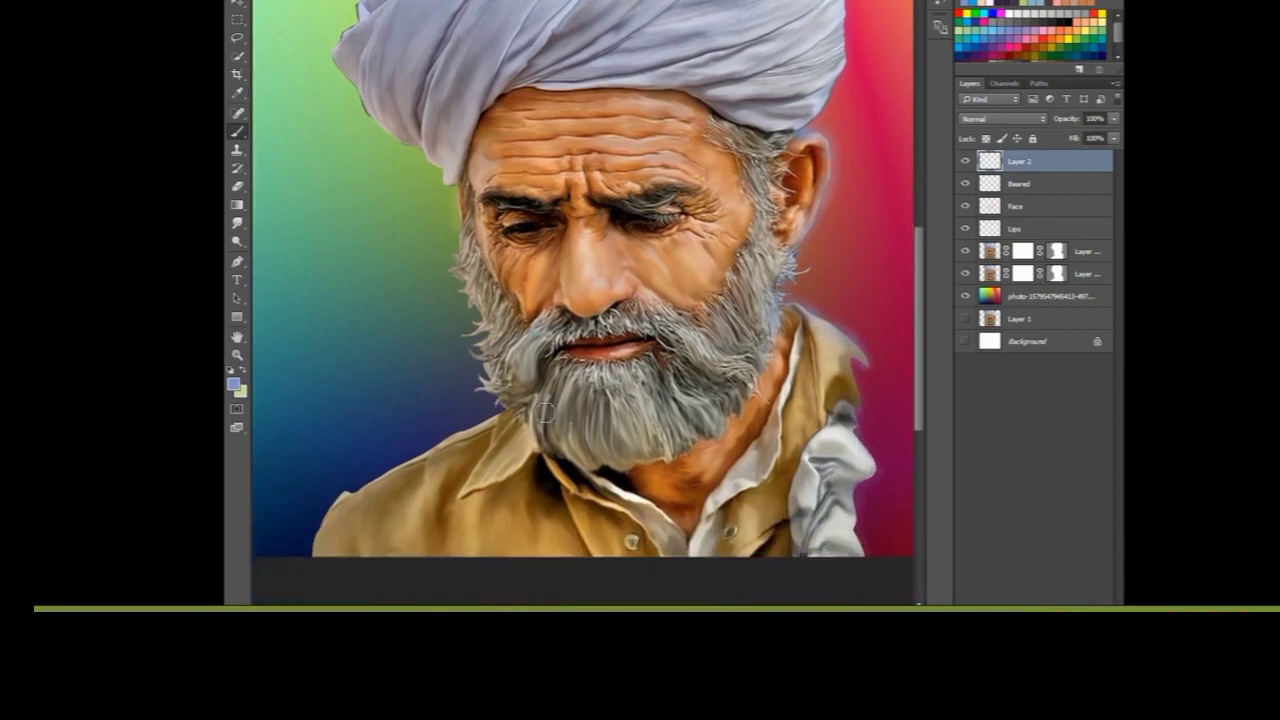
scroll(806, 362, up, 2)
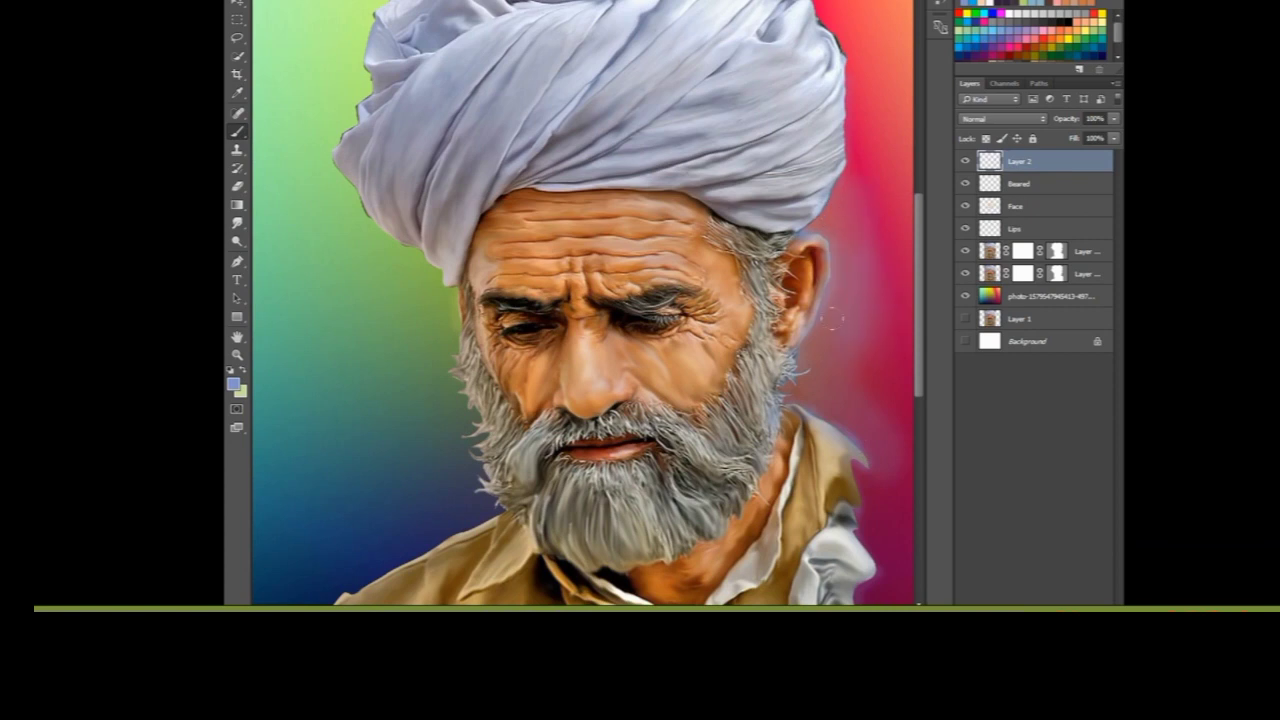
Step: Add an olive glow along the face's right edge, then delete the glow layer
key(ctrl+minus)
scroll(778, 310, up, 2)
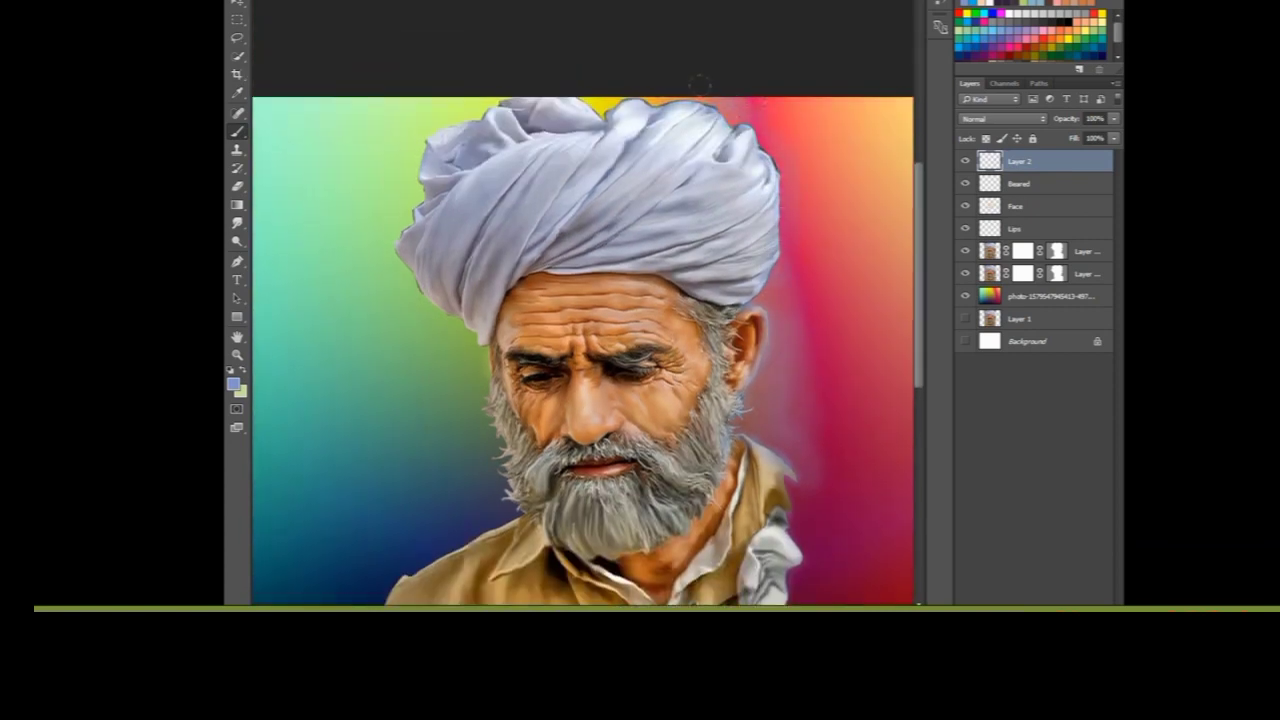
click(1060, 42)
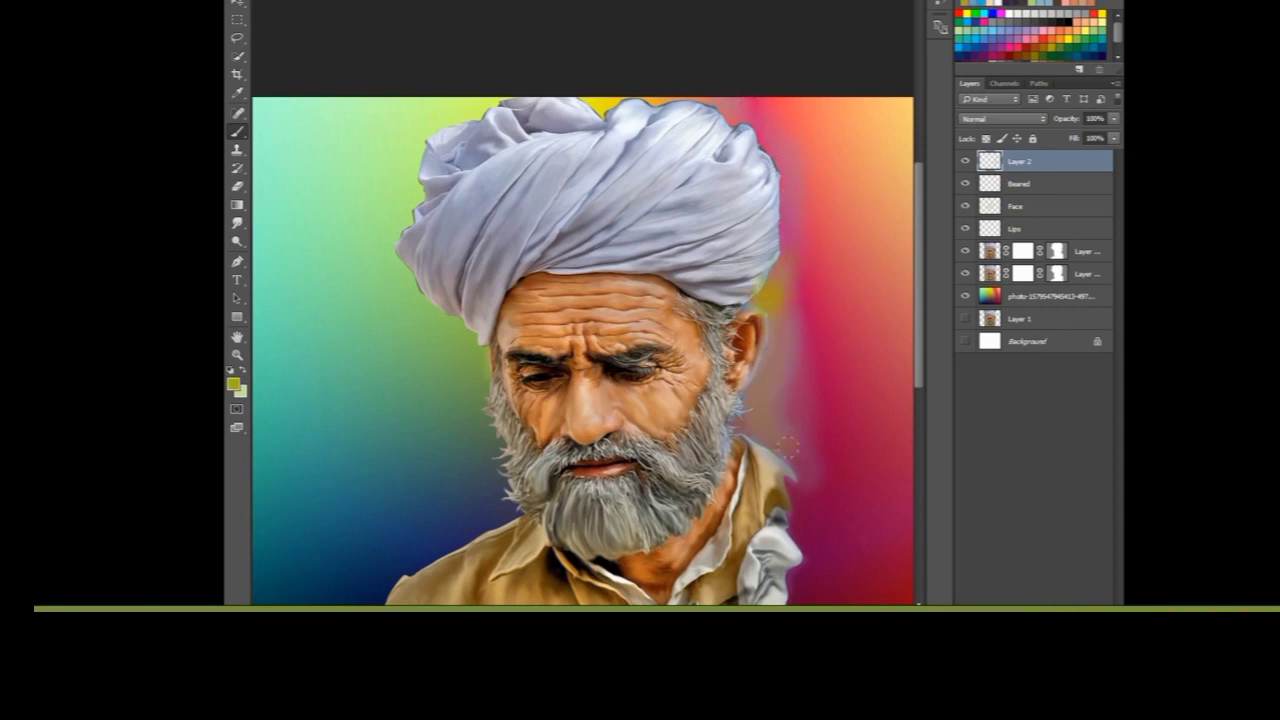
drag(787, 447, 806, 292)
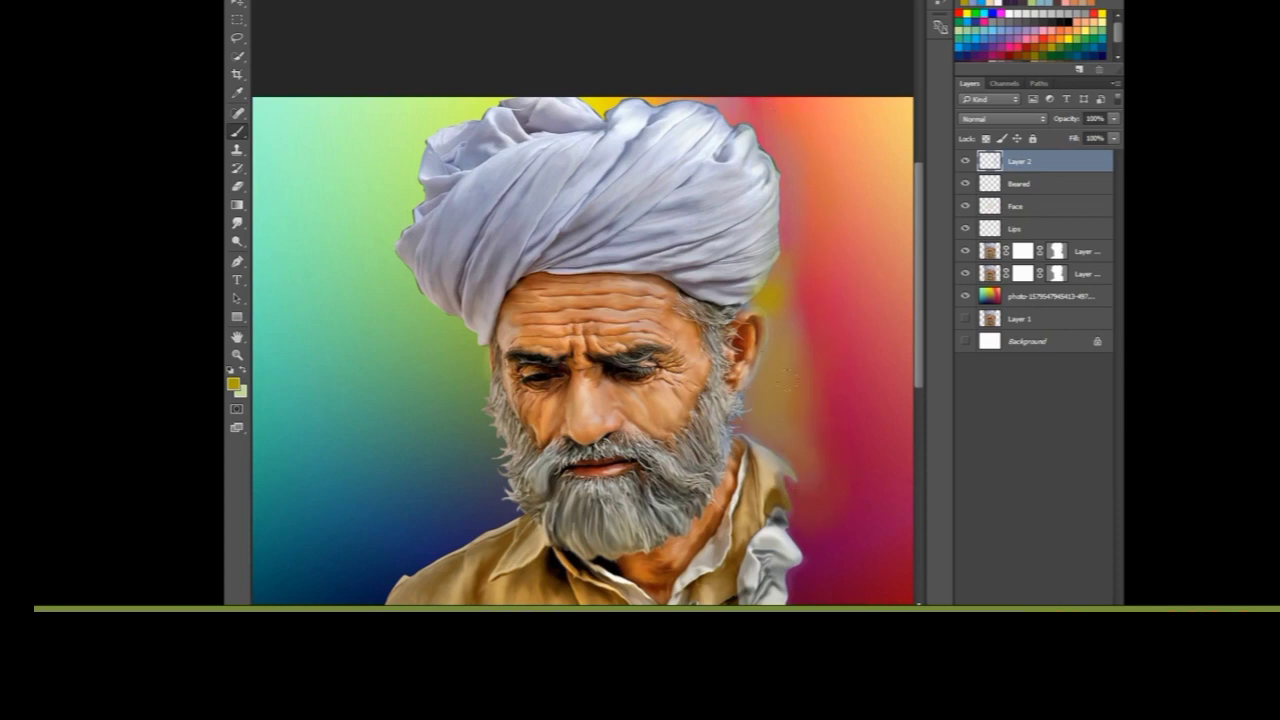
drag(1020, 161, 1020, 330)
key(Delete)
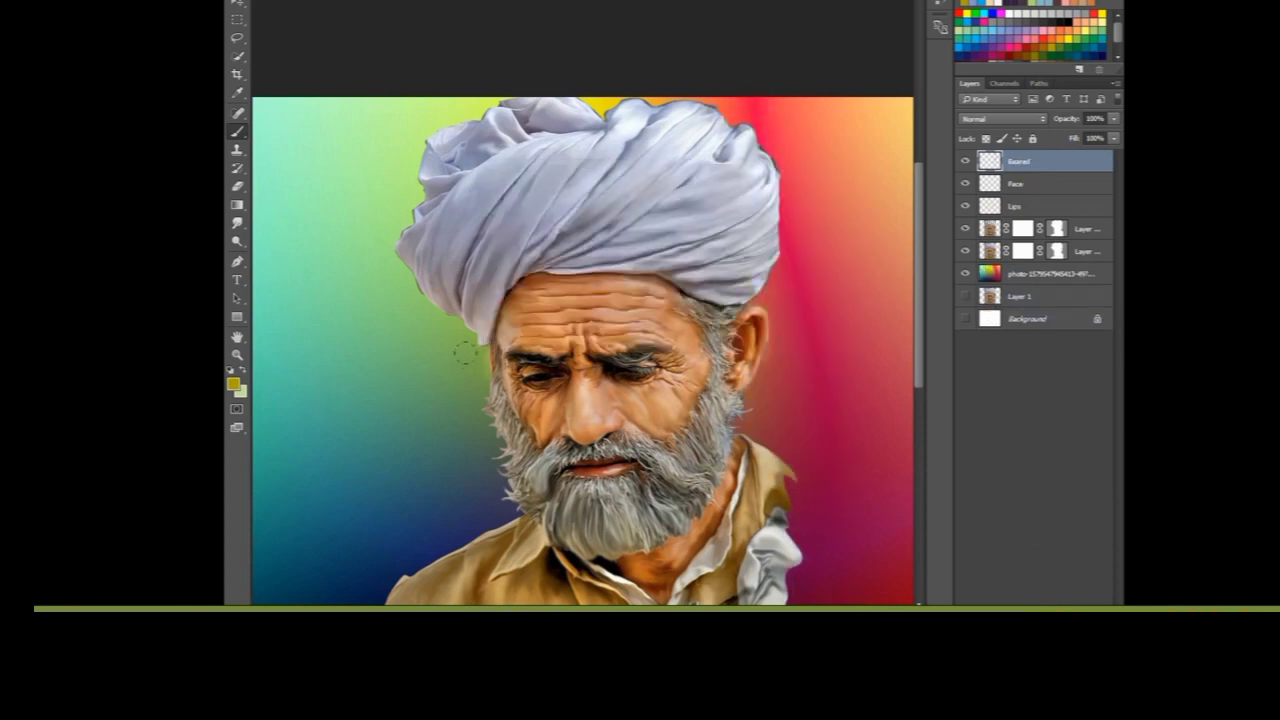
Step: Paint a soft pink blush on the man's left cheek
click(1006, 38)
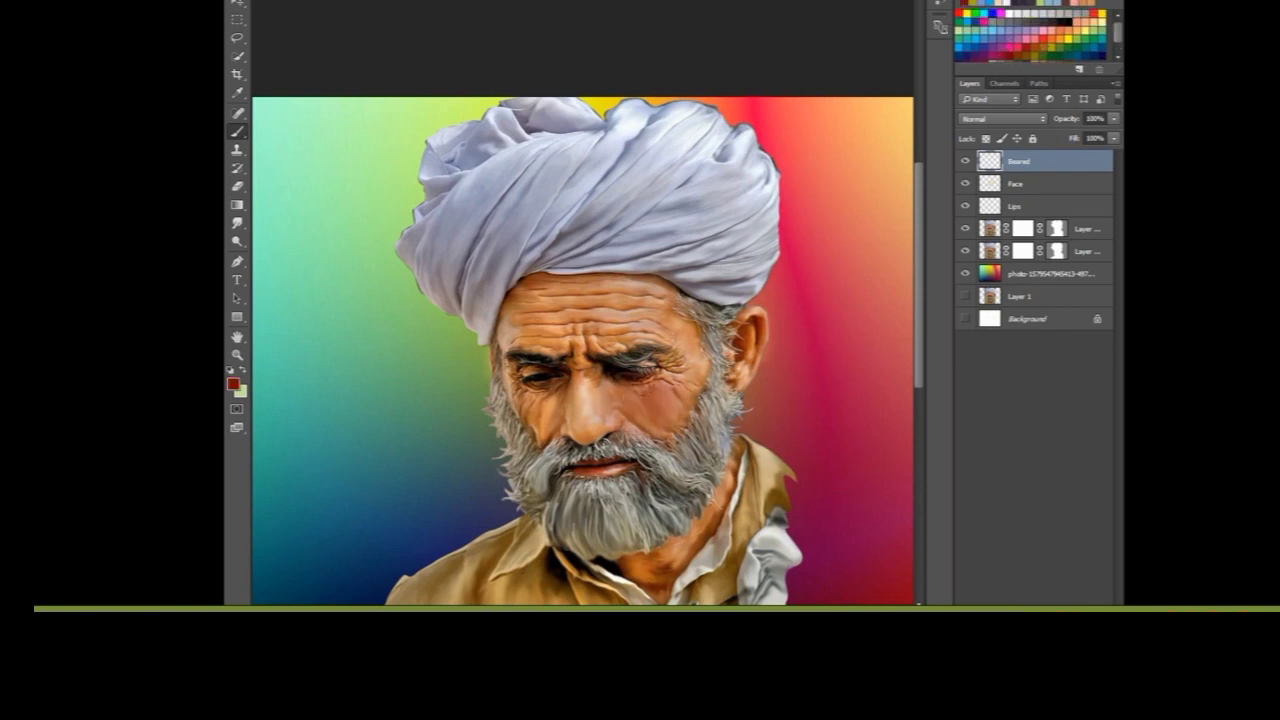
click(1029, 39)
click(652, 414)
drag(655, 428, 692, 384)
Step: On a new layer, dab red beside the nose and forehead, blended in Vivid Light
key(ctrl+shift+alt+n)
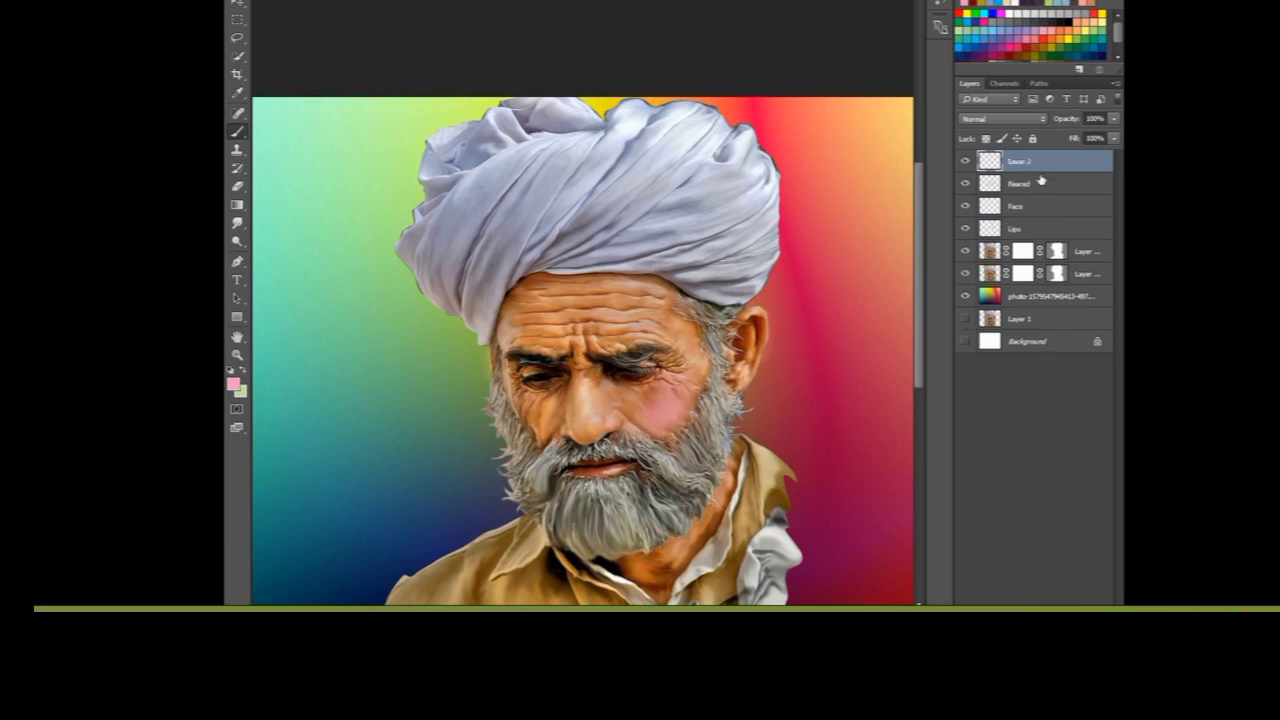
click(966, 12)
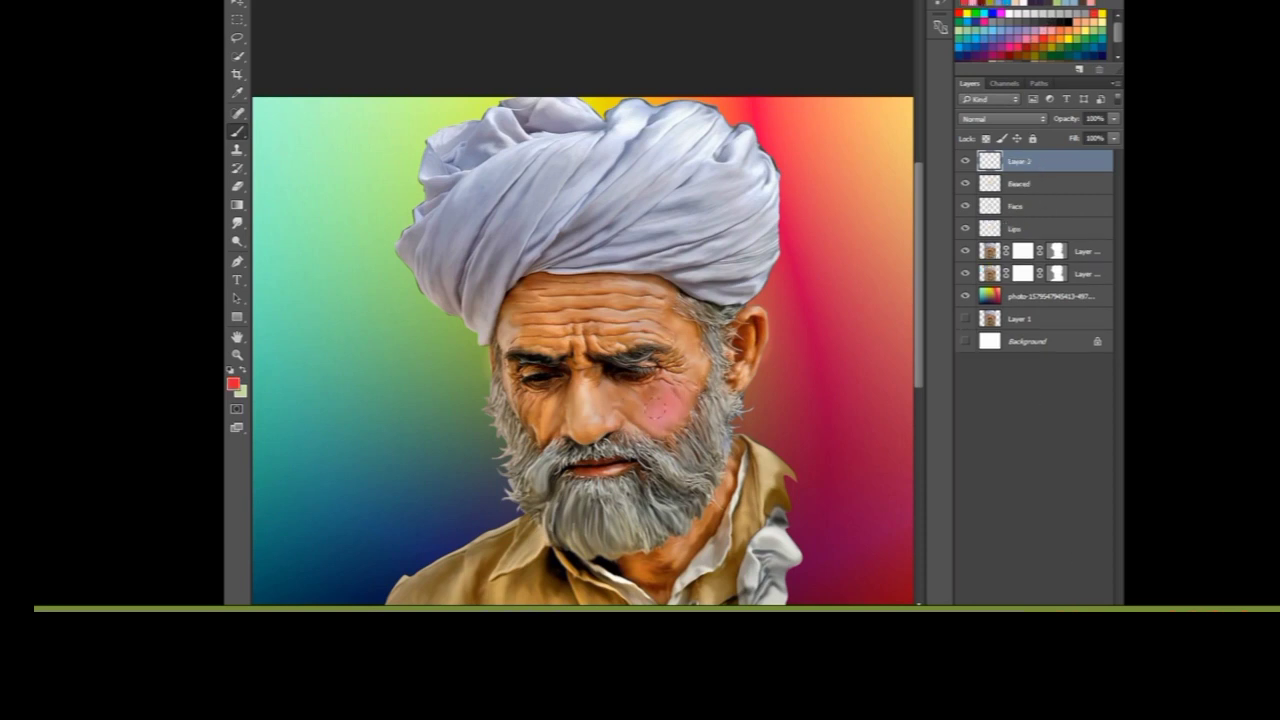
click(582, 394)
click(654, 302)
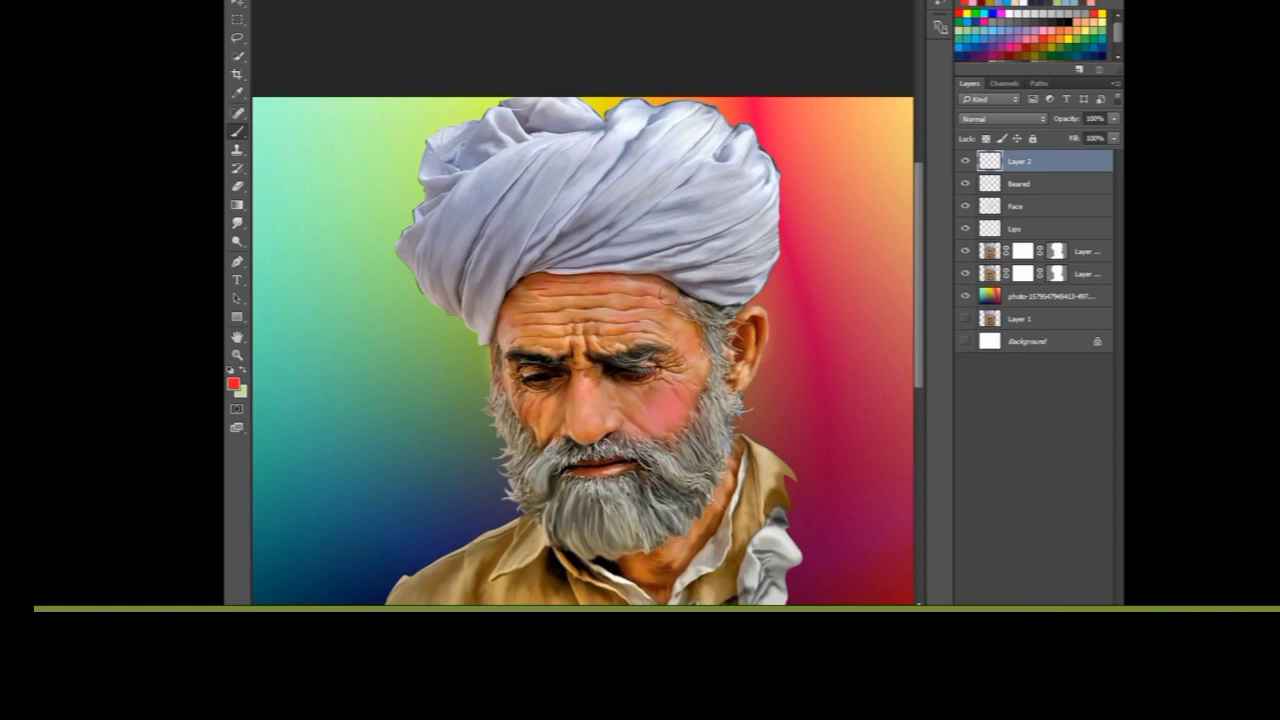
click(1015, 120)
click(985, 283)
scroll(775, 368, down, 5)
Step: Set Layer 2 back to Normal blending and try the Smudge tool before returning to Brush
click(1000, 118)
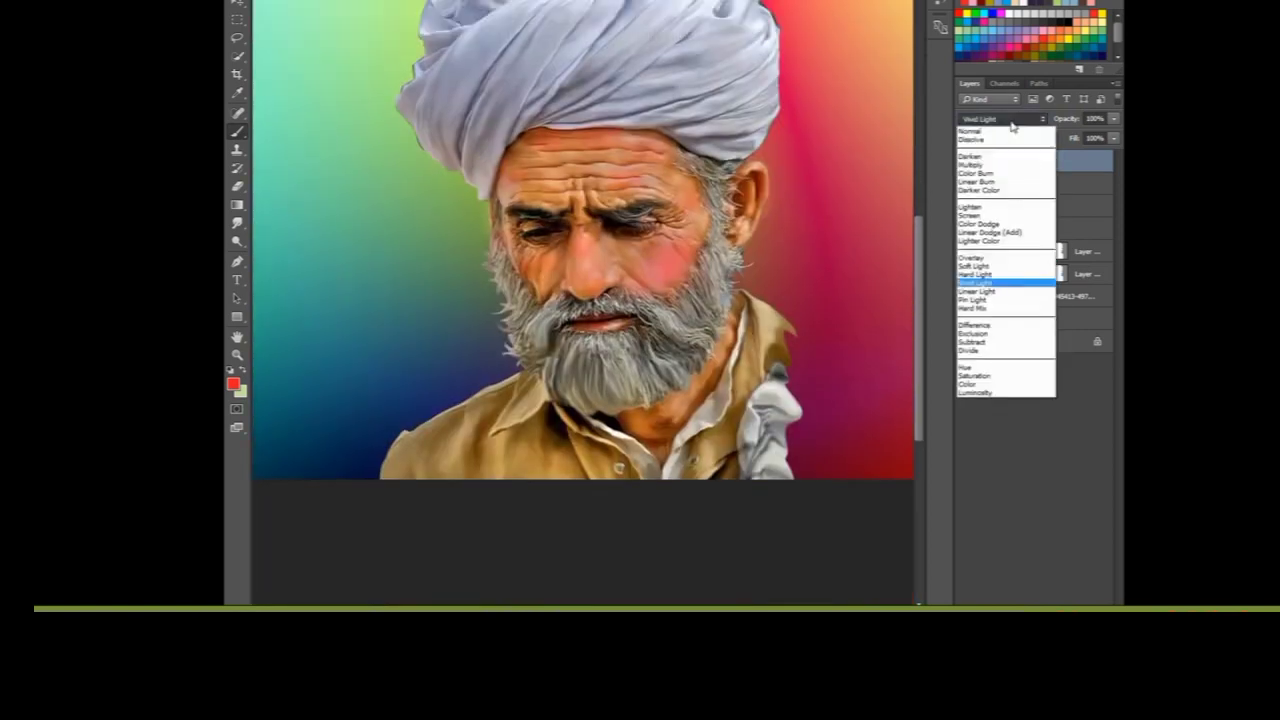
click(237, 222)
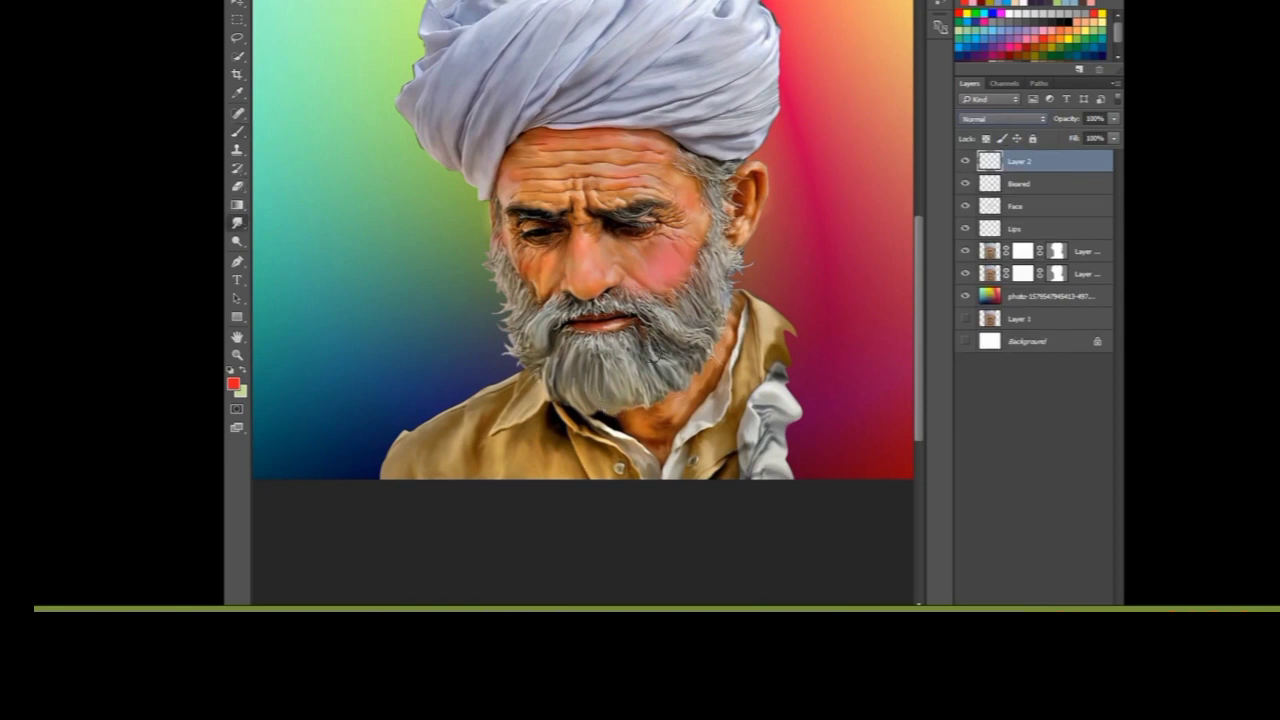
key(alt+bracketleft)
key(alt+bracketleft)
key(alt+bracketleft)
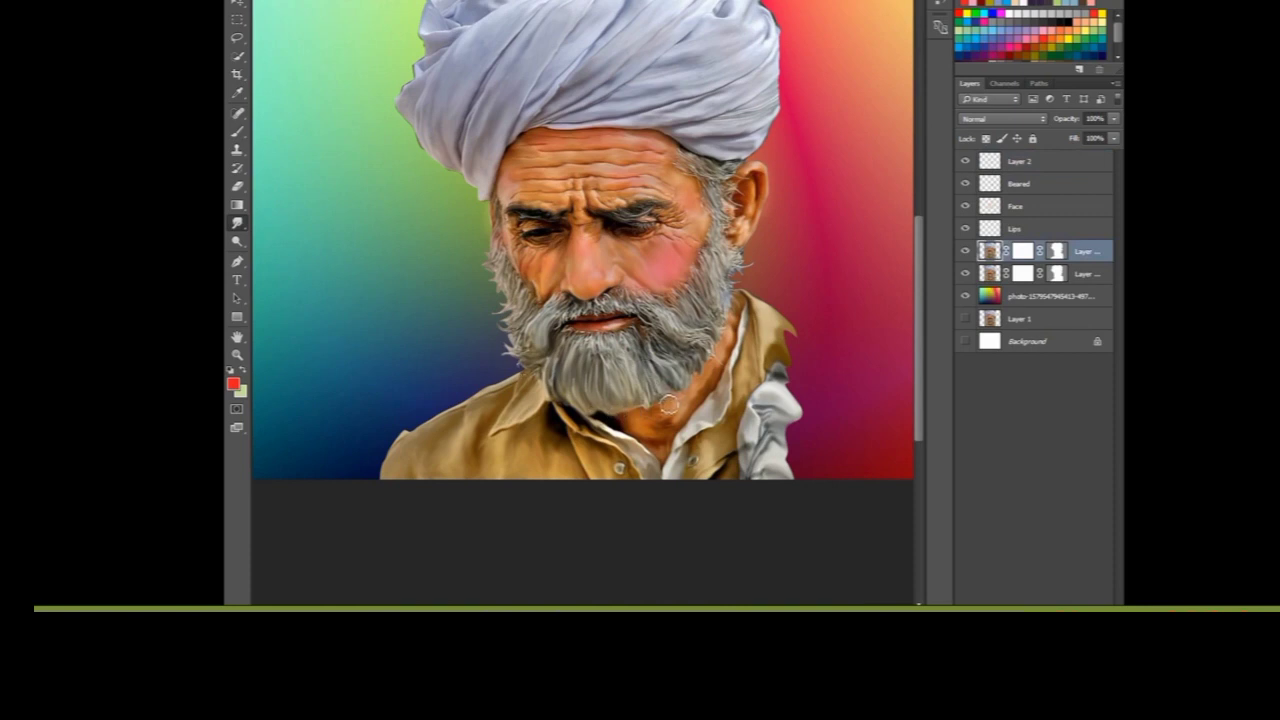
click(237, 131)
Step: Remove the red-dotted Layer 2, add a fresh empty layer, and pick white
key(alt+bracketright)
key(alt+bracketright)
key(alt+bracketright)
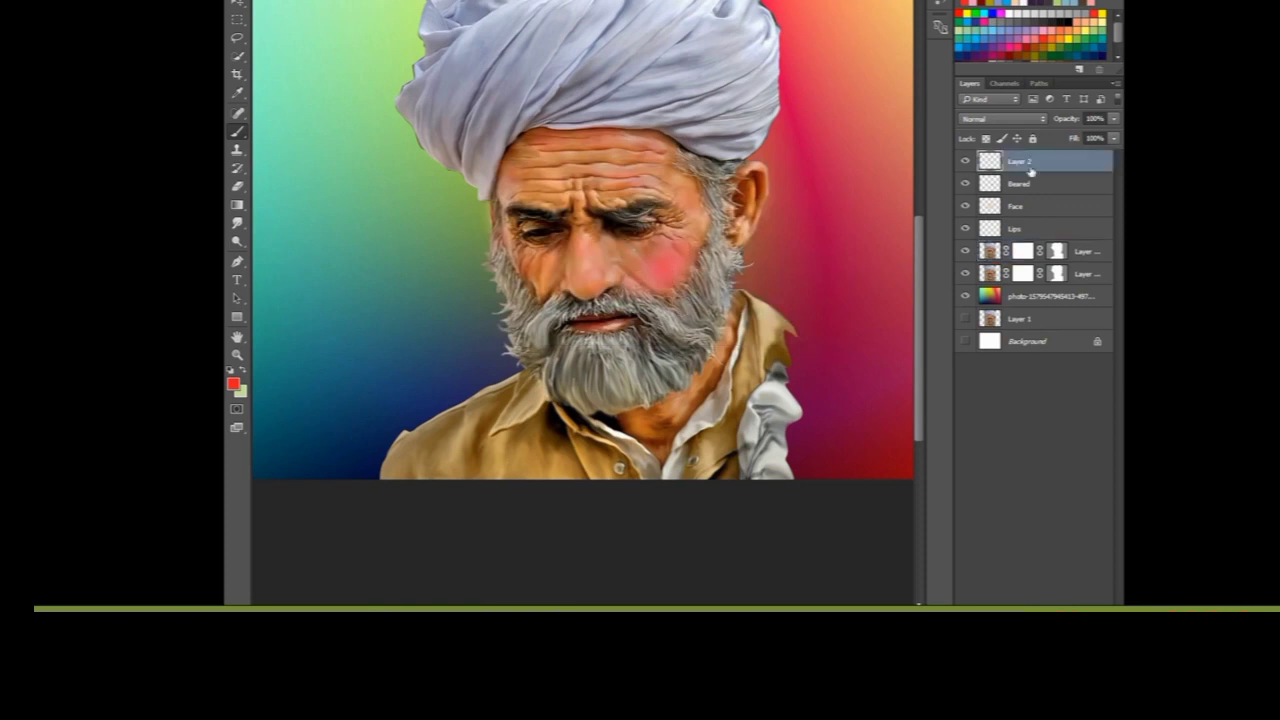
key(ctrl+e)
key(ctrl+shift+alt+n)
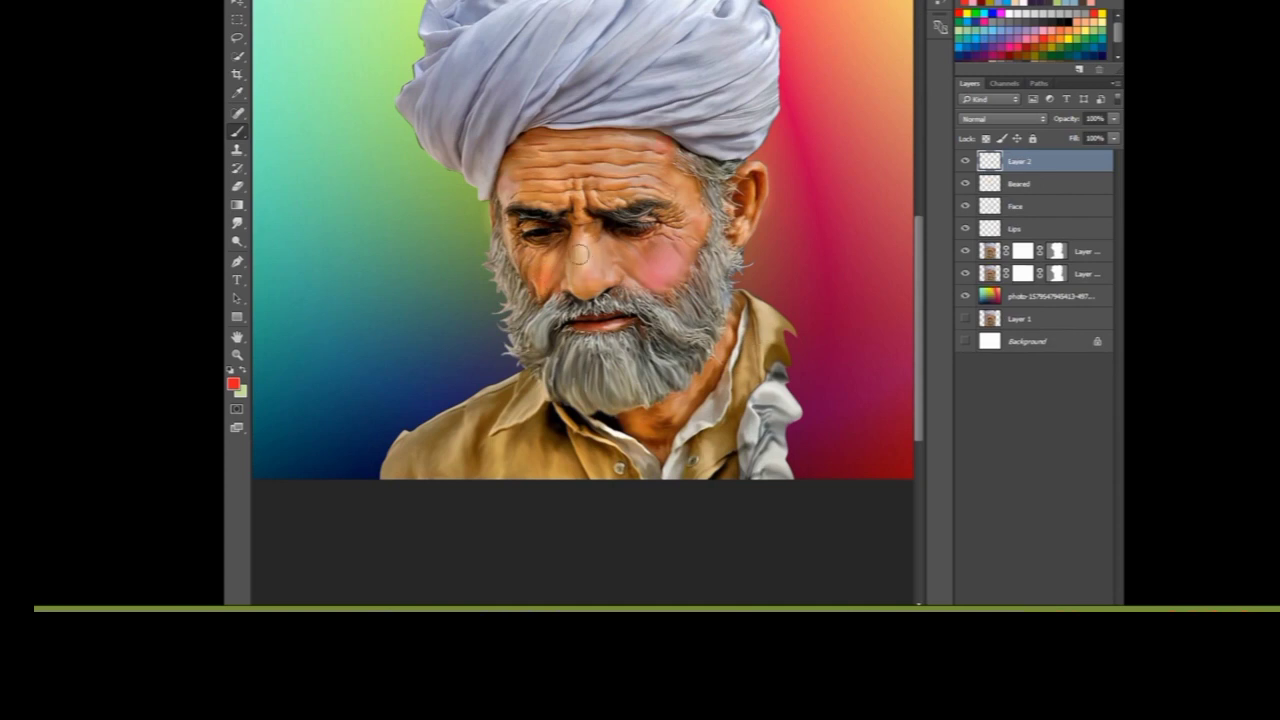
click(1037, 15)
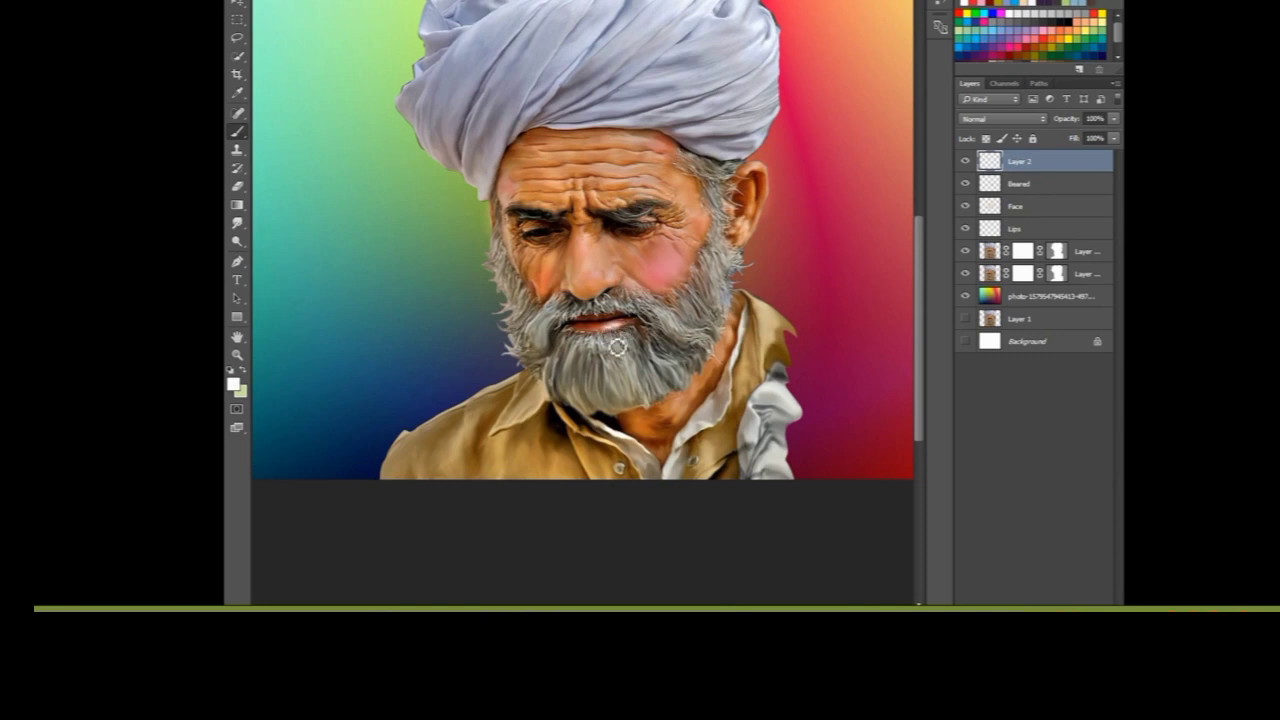
Step: Sample the face's orange-brown skin tone as the Brush colour
key(ctrl+plus)
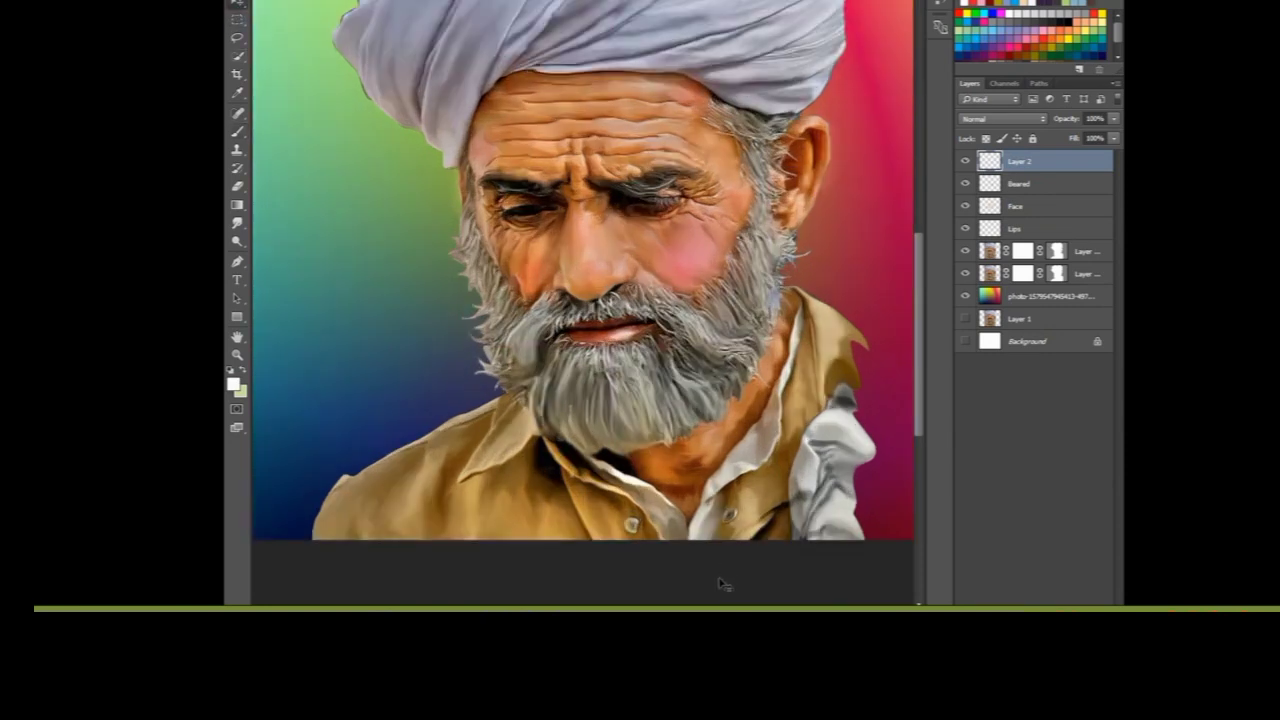
drag(613, 349, 613, 379)
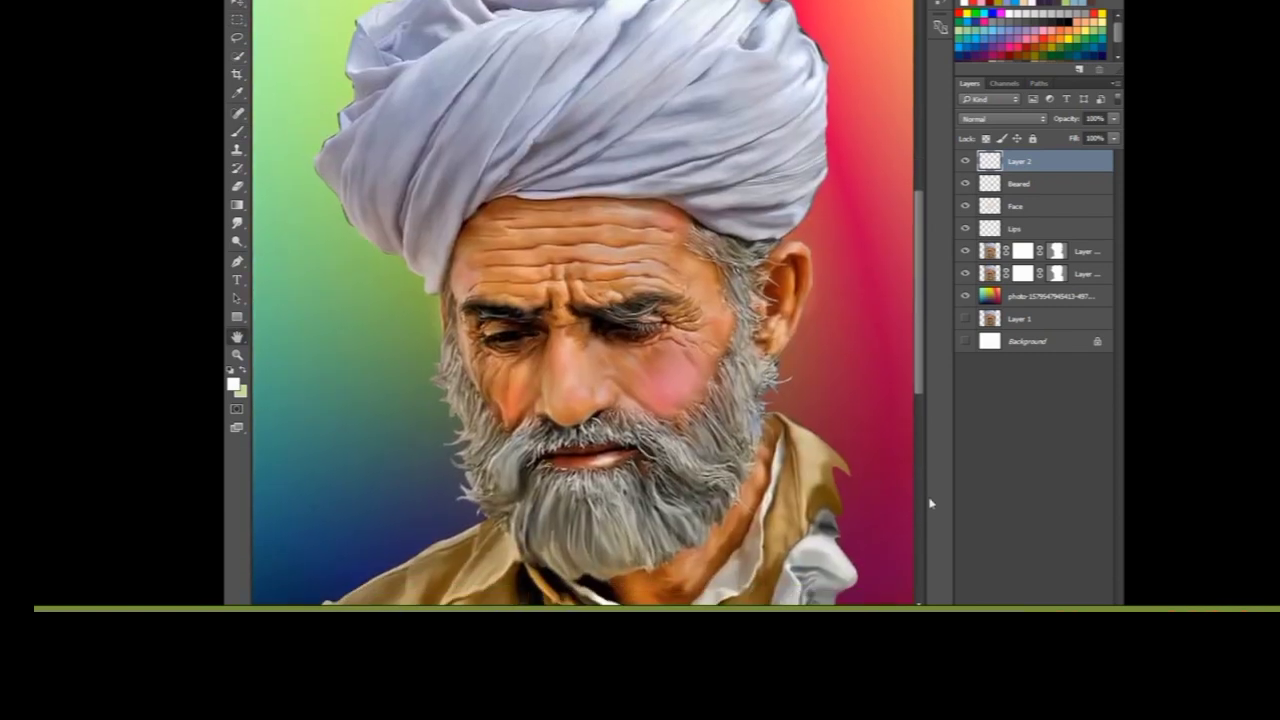
key(i)
click(537, 409)
key(b)
key(b)
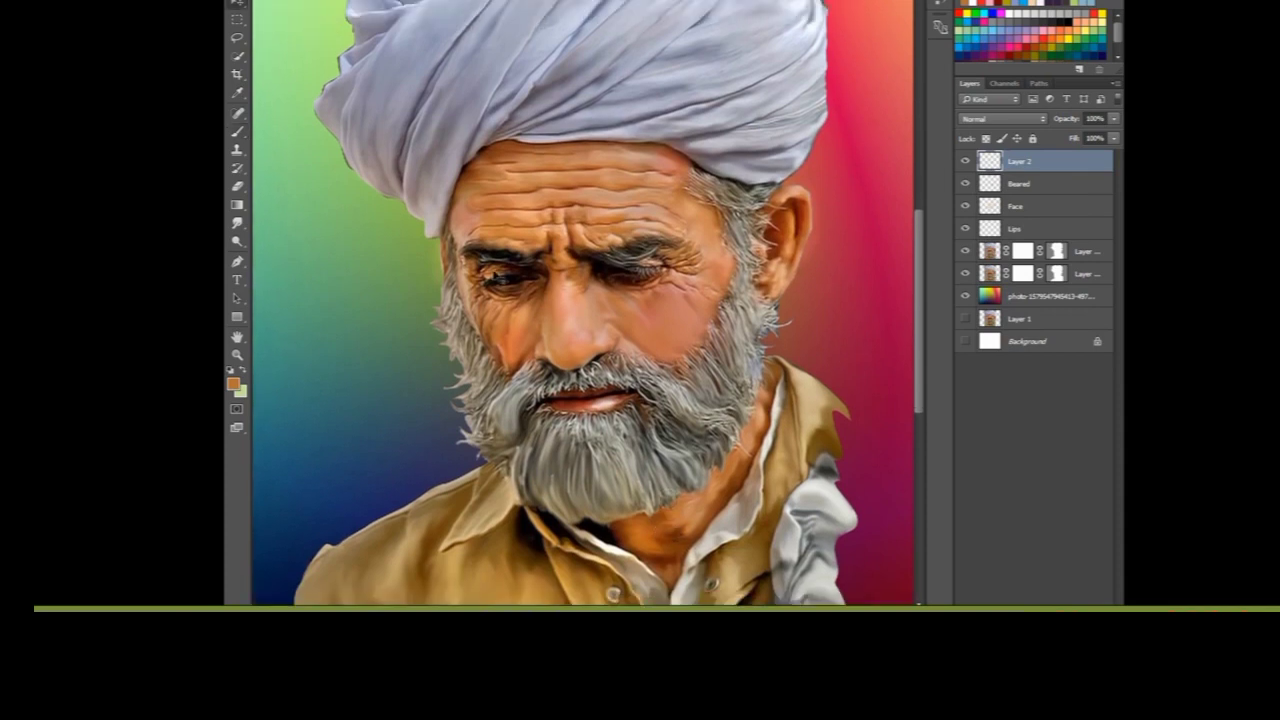
key(ctrl+minus)
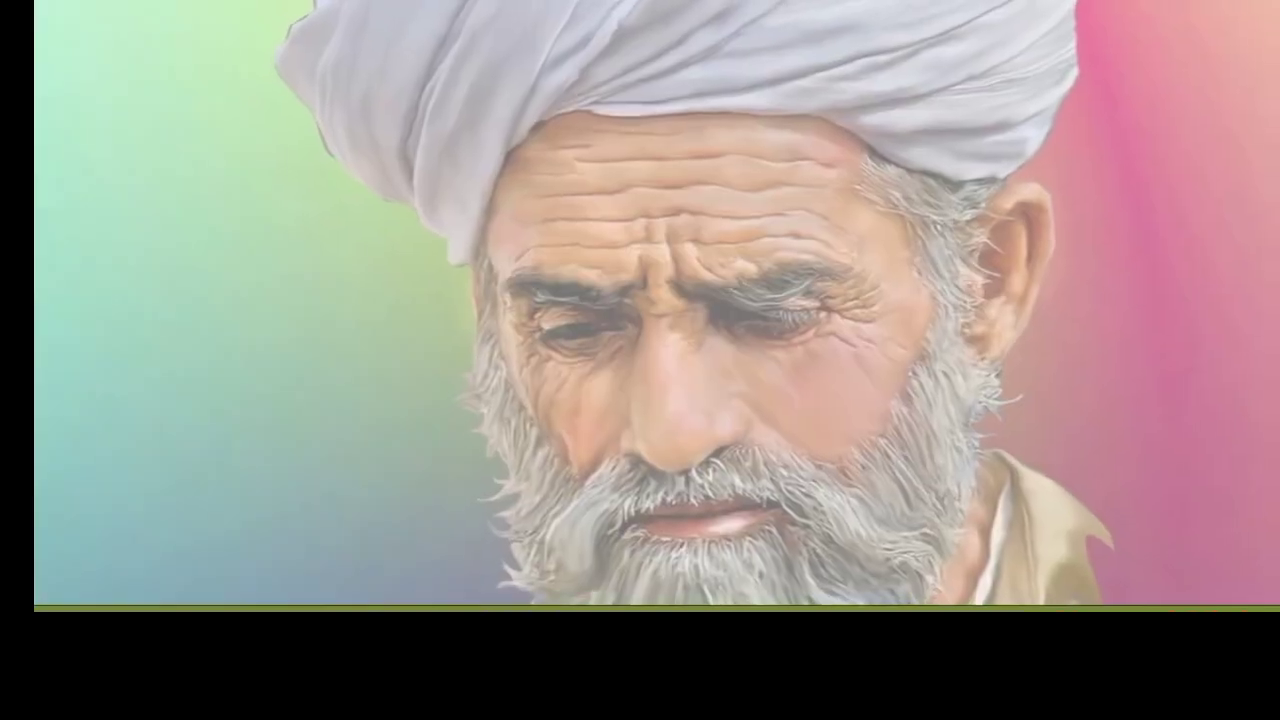